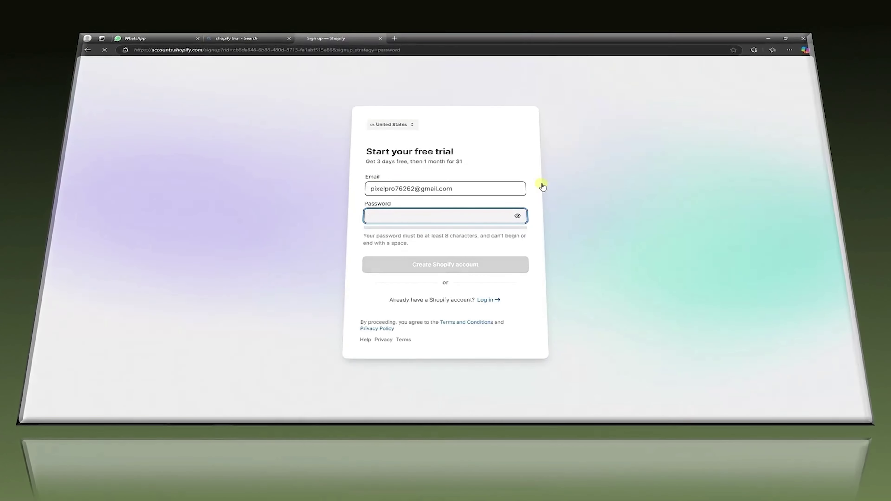
Step: Create the Shopify account with the account password and continue the store setup with Services as the planned offering
key(ctrl+v)
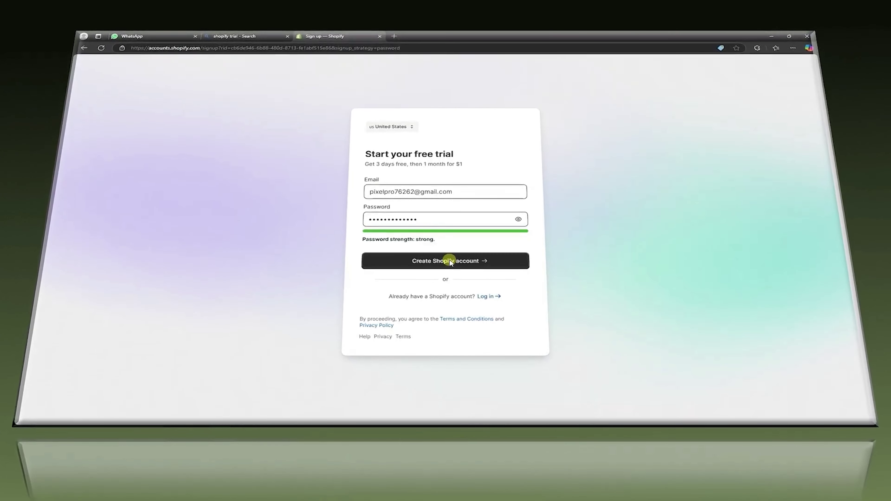
click(450, 262)
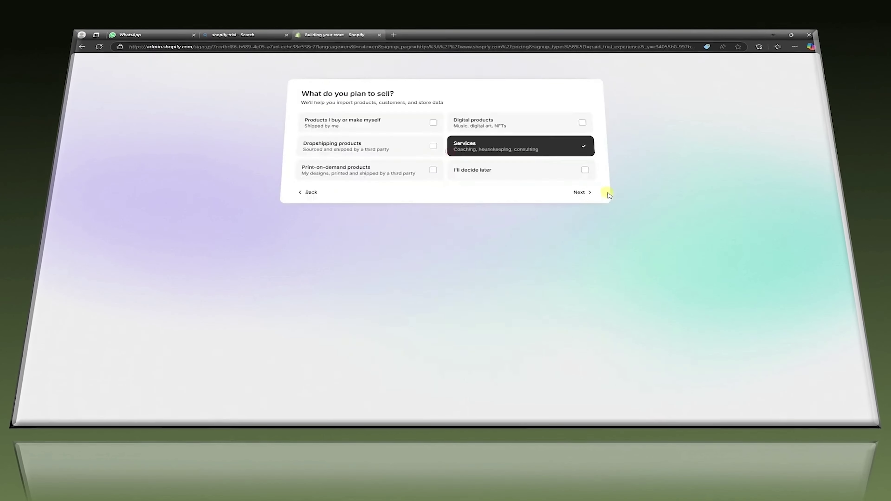
click(589, 192)
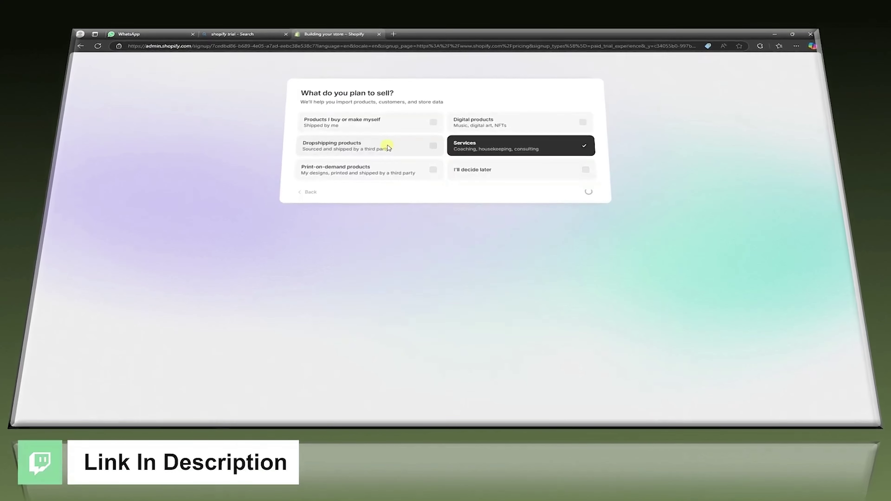
click(633, 300)
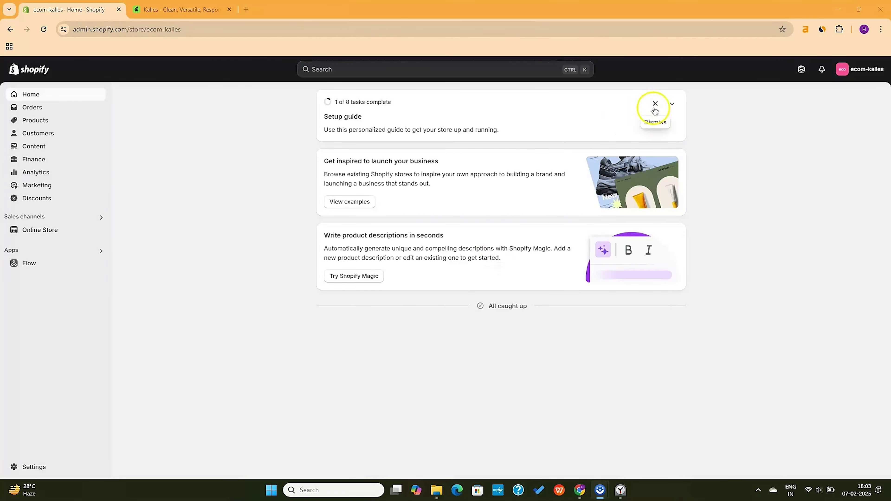
Step: Review the Sell online, Store settings and Launch your online store sections of the setup guide, then collapse the guide
click(672, 105)
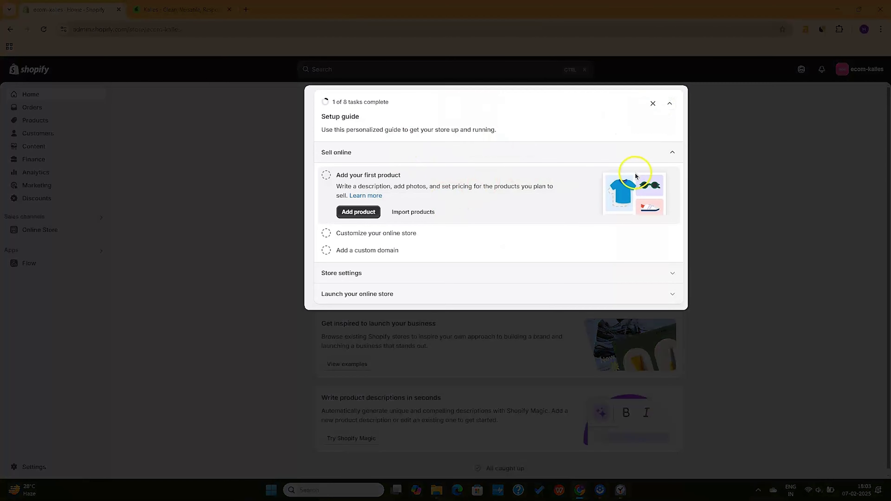
click(672, 274)
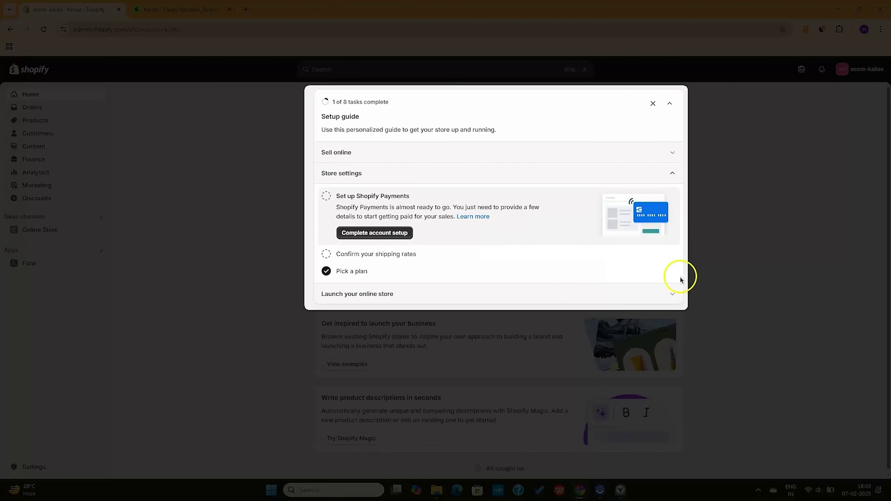
click(672, 293)
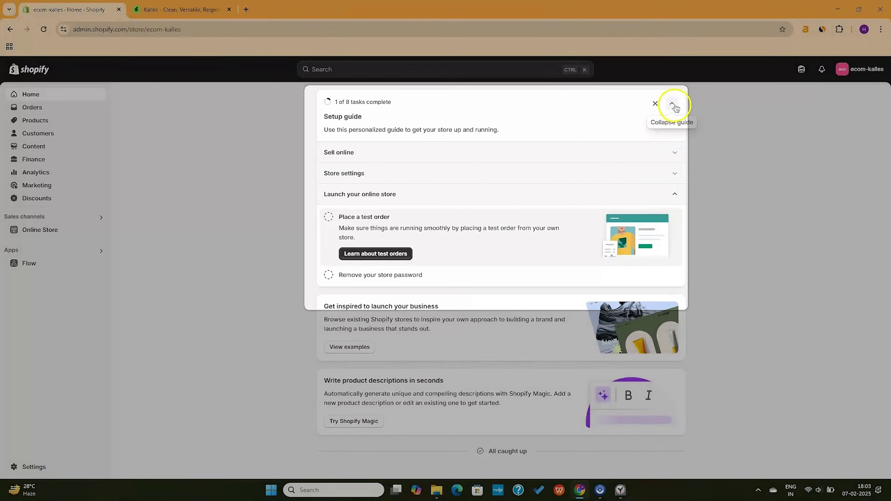
click(672, 103)
Step: Dismiss the setup guide from the home page and open the Online Store themes page
click(656, 106)
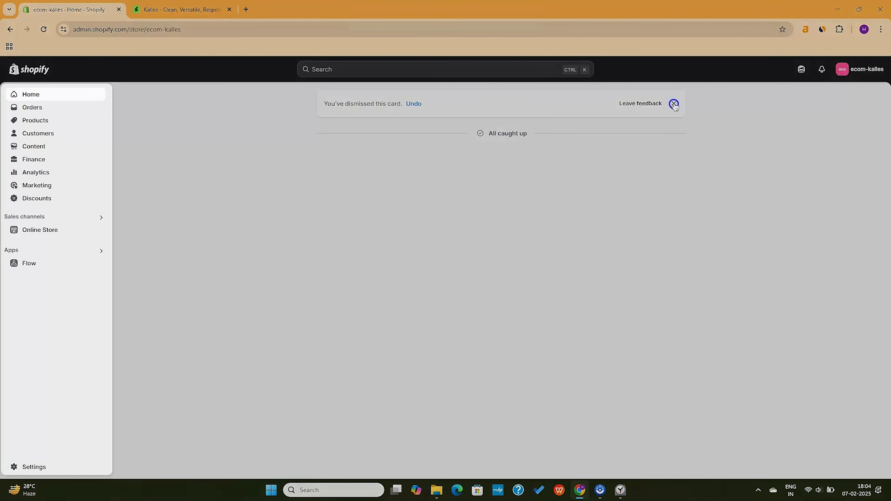
click(674, 105)
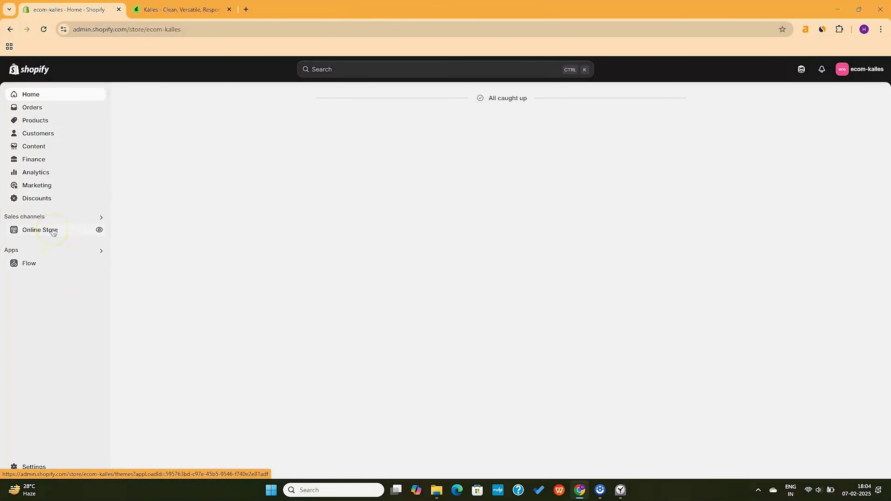
click(53, 231)
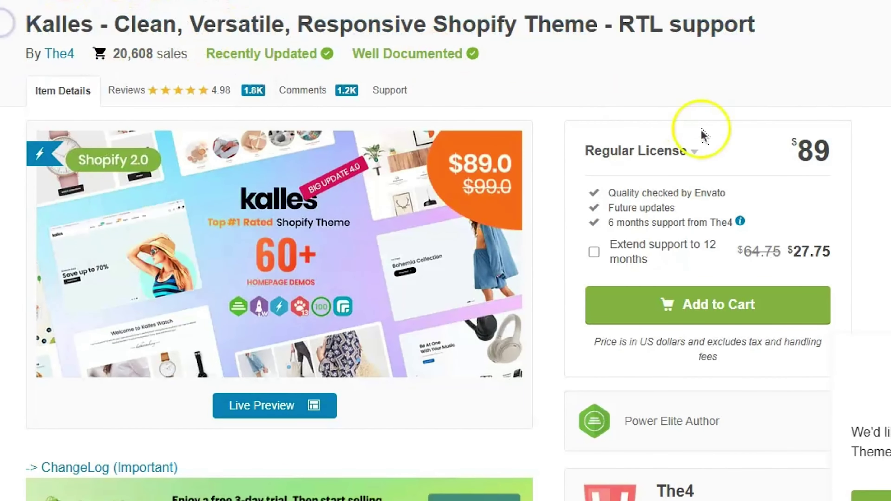
Step: Examine the Kalles theme's sales page, including the regular licence price, the 12-month support extension and the item details
drag(791, 151, 843, 154)
click(848, 155)
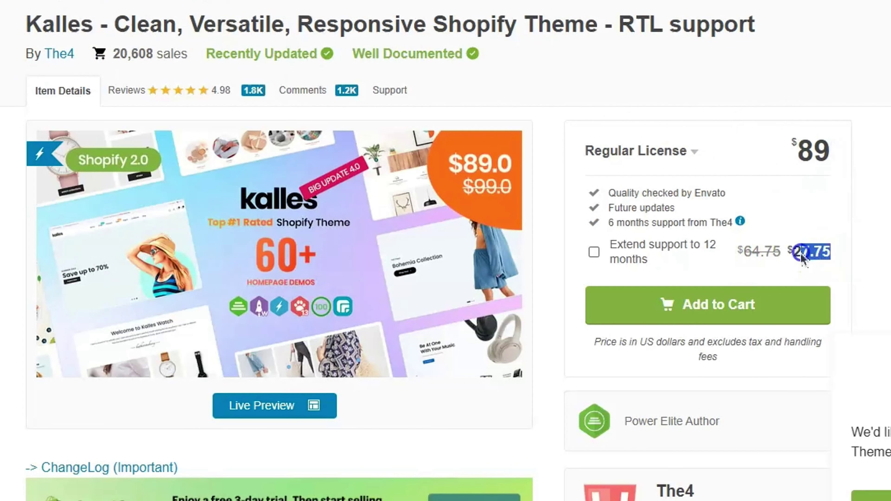
click(781, 252)
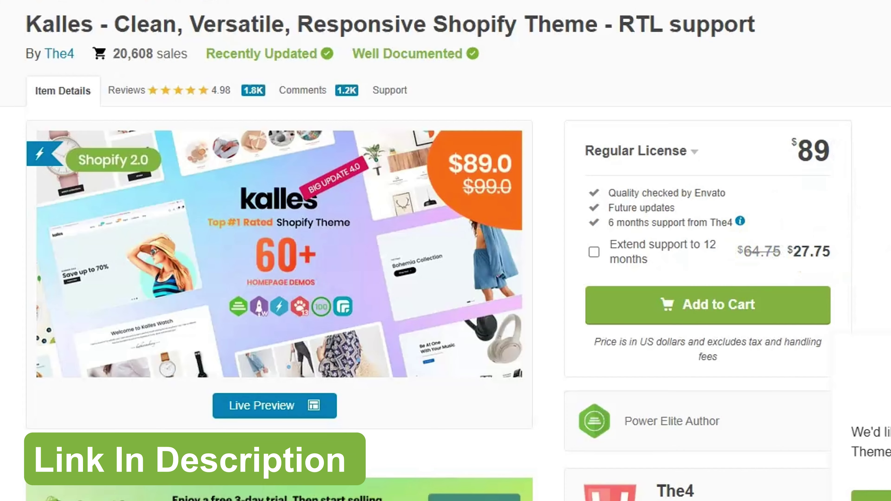
scroll(782, 252, down, 10)
scroll(438, 251, down, 6)
scroll(438, 250, up, 15)
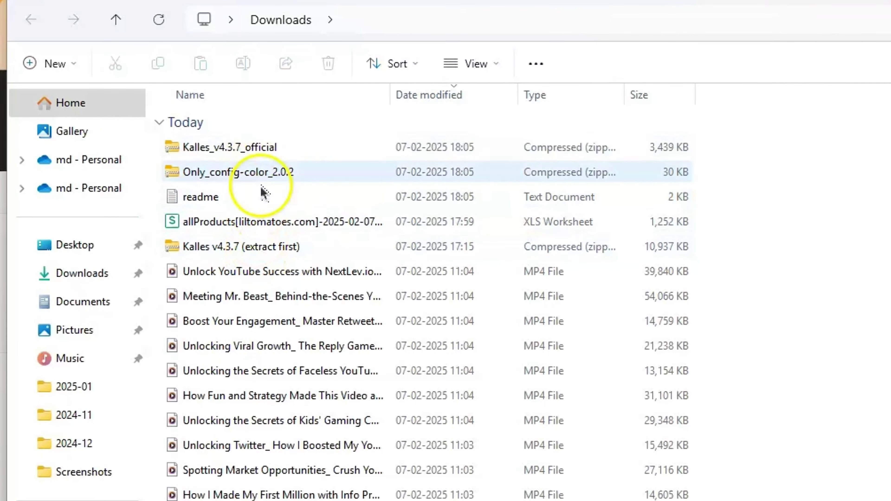
Step: Inspect the downloaded Kalles v4.3.7 (extract first) archive and the Kalles_v4.3.7_official zip in the Downloads folder
double_click(263, 246)
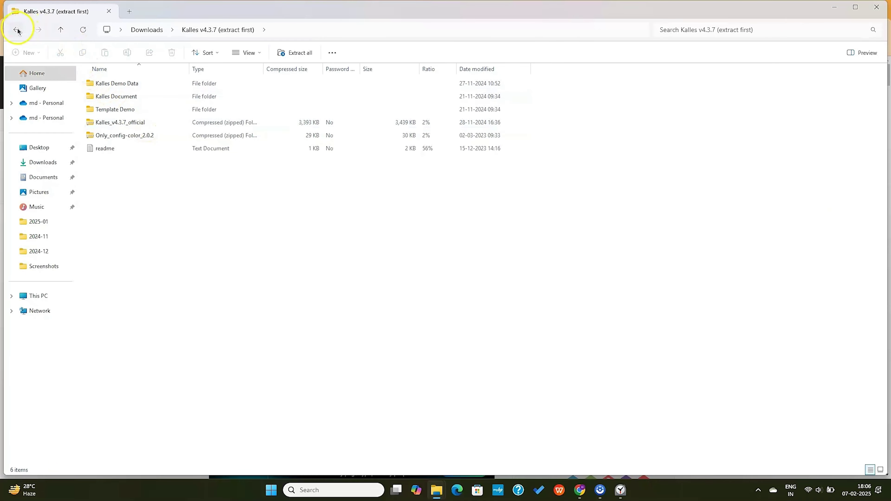
click(17, 30)
double_click(130, 96)
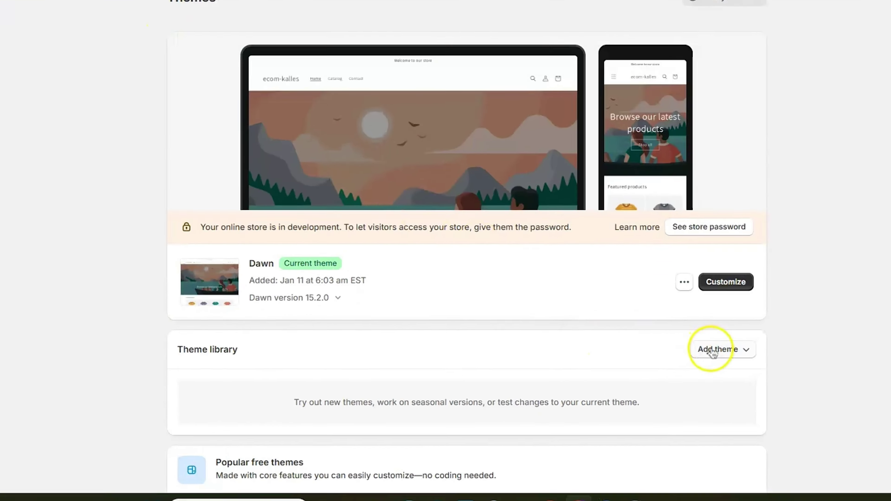
Step: Upload the Kalles_v4.3.7_official zip file to the store's theme library
click(670, 376)
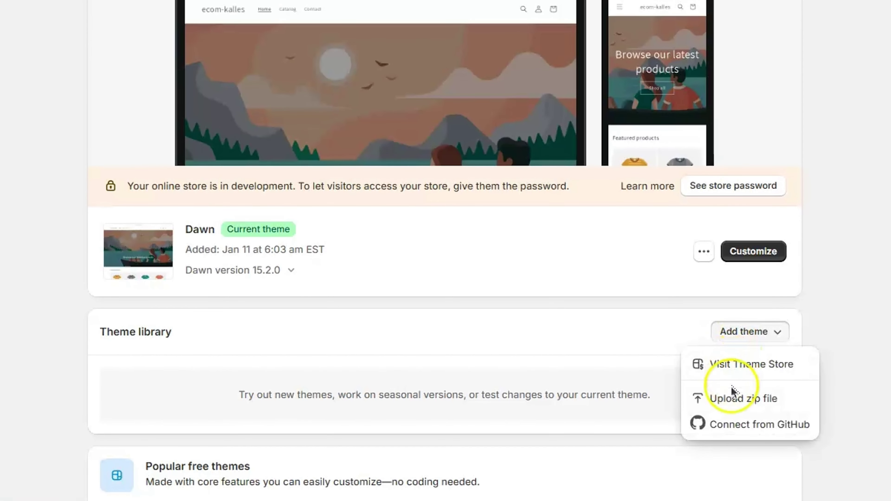
click(732, 398)
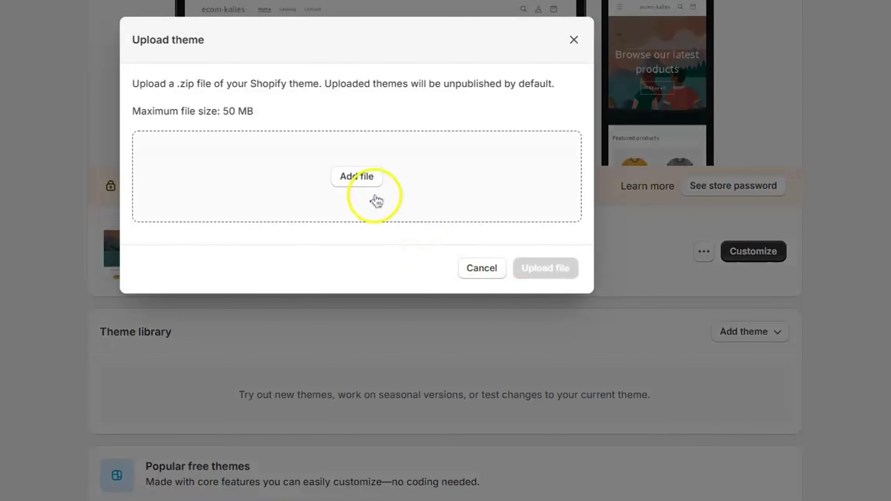
click(358, 179)
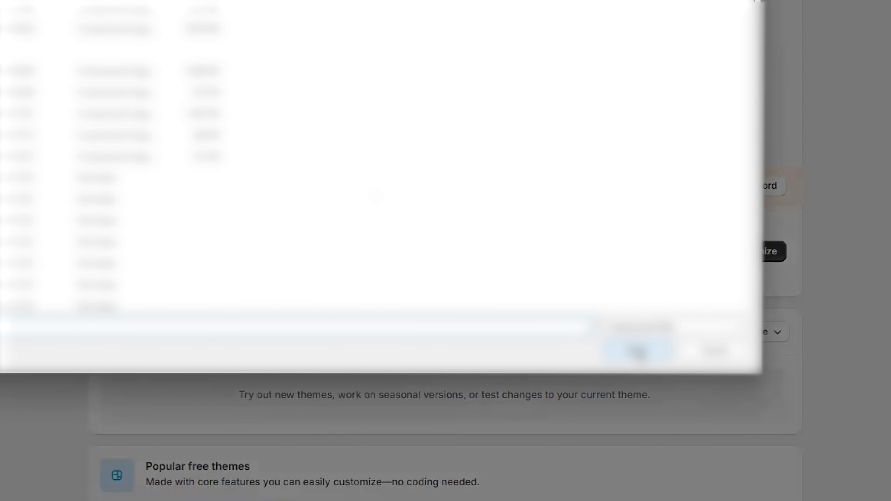
double_click(150, 2)
click(568, 271)
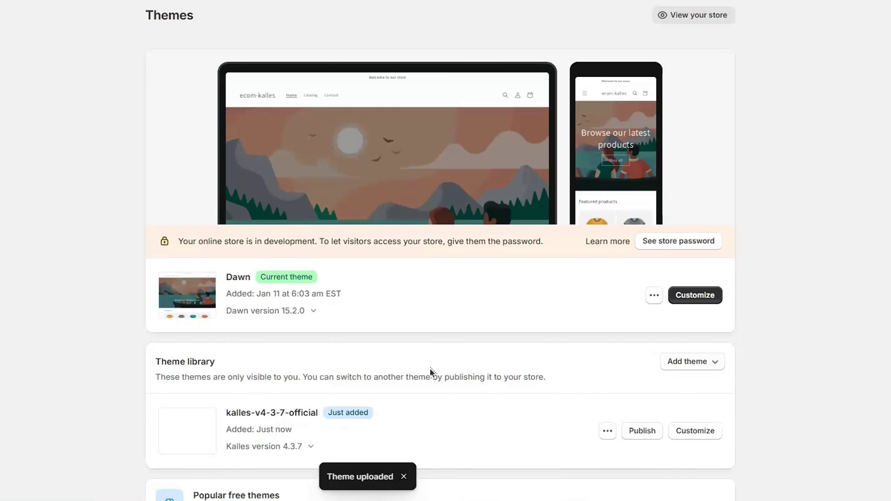
Step: Open the kalles-v4-3-7-official theme for customization and read the Step 1: Activate theme instructions
scroll(429, 368, down, 3)
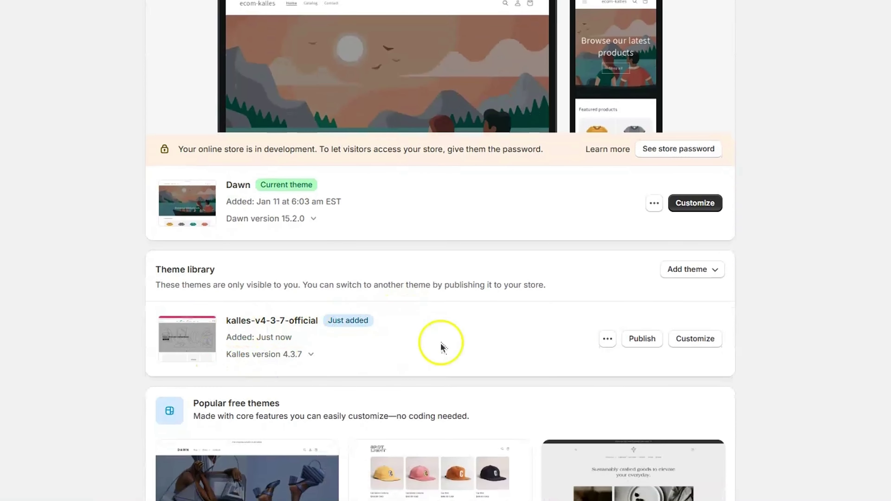
click(700, 344)
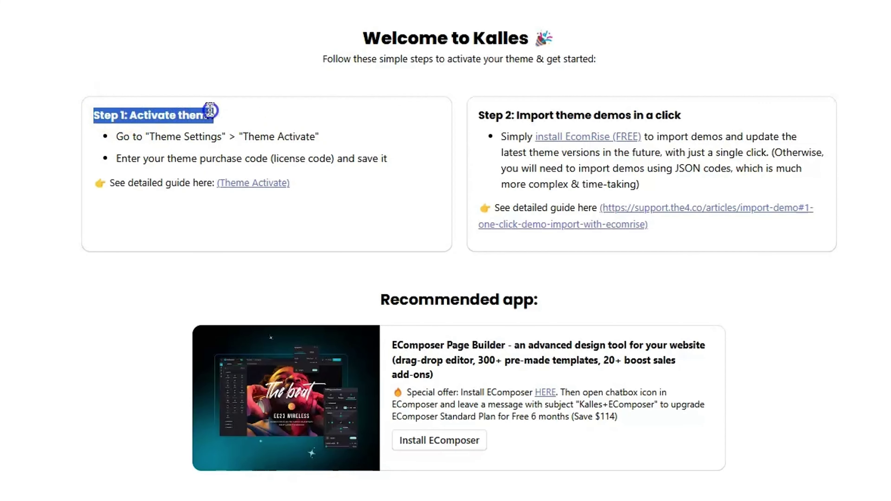
click(247, 112)
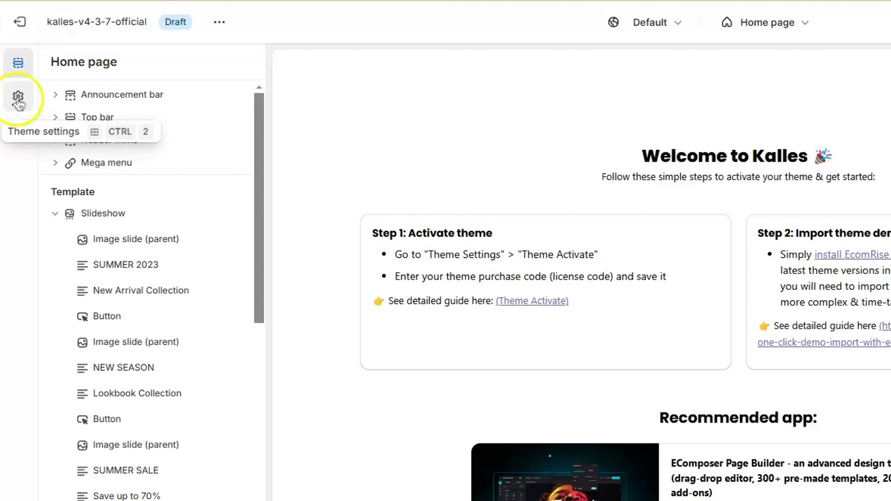
Step: Enter the theme purchase code in the Theme active section of the theme settings and collapse the section
click(17, 100)
click(109, 103)
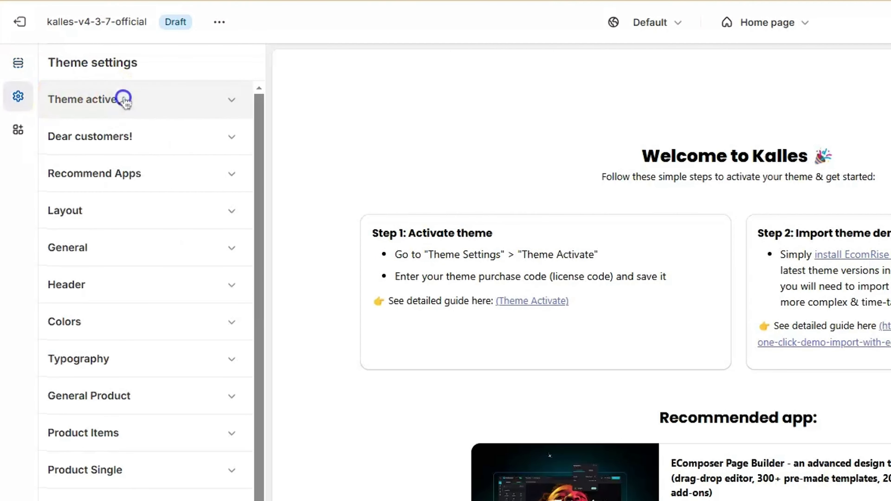
click(113, 181)
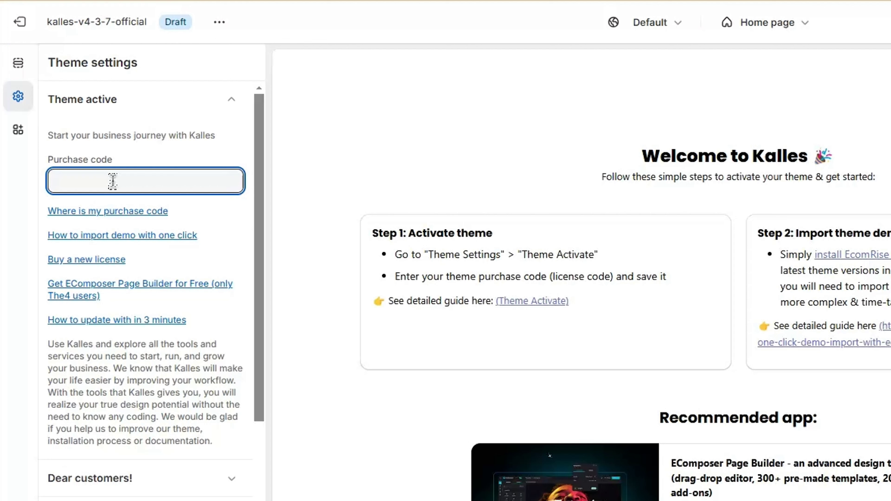
key(ctrl+v)
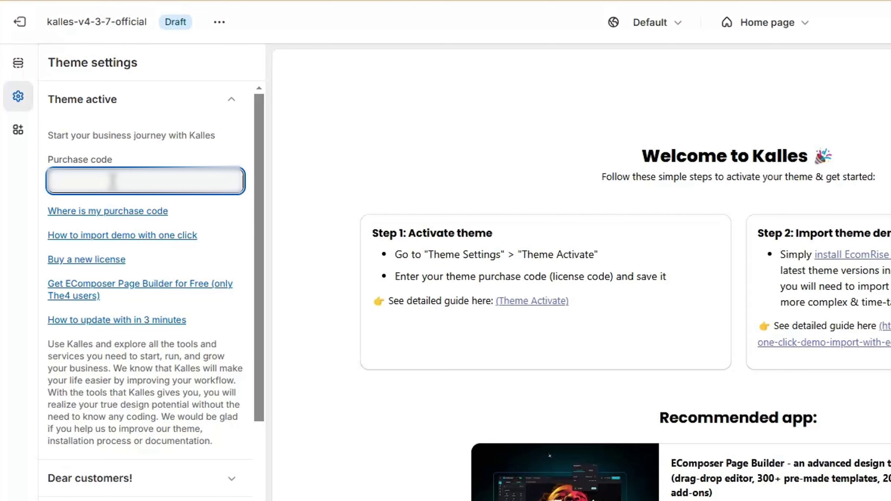
key(ctrl+v)
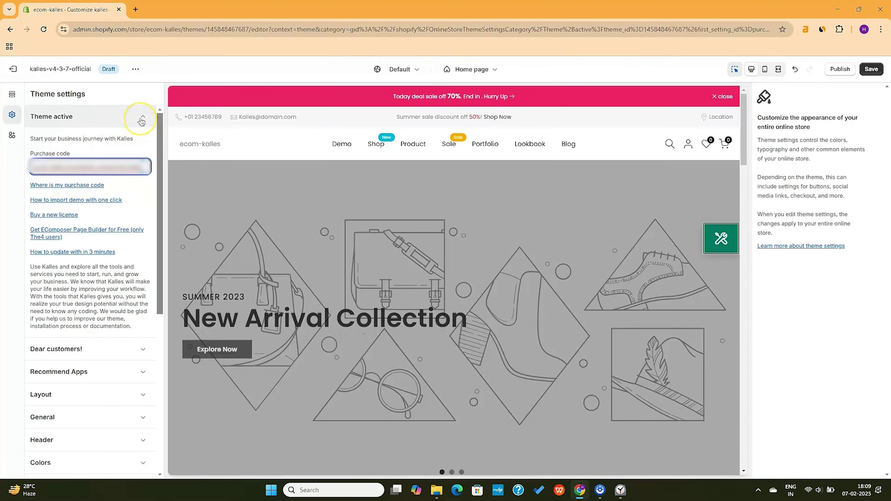
click(231, 100)
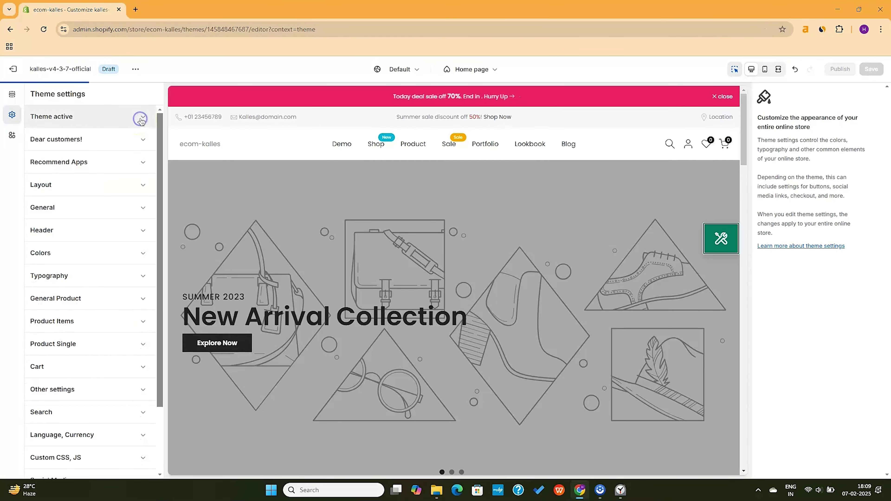
Step: Look through the Kalles theme in the editor and save the theme changes
scroll(443, 283, down, 15)
scroll(443, 283, up, 20)
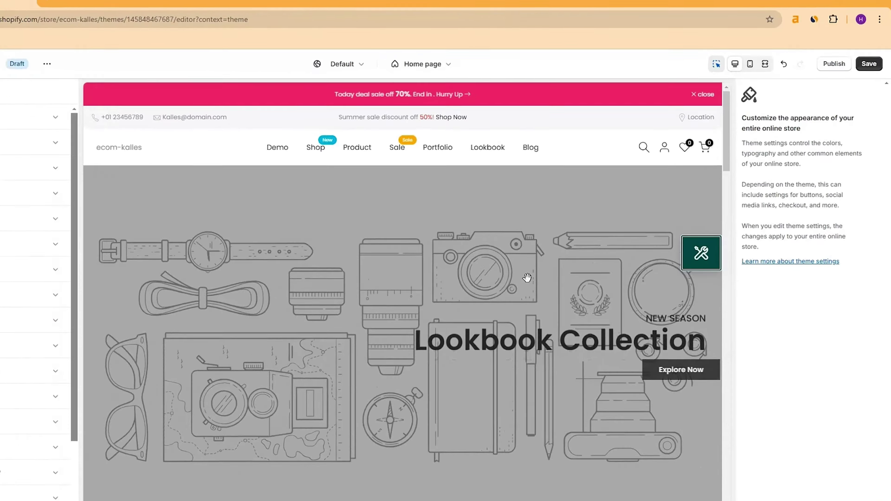
click(869, 64)
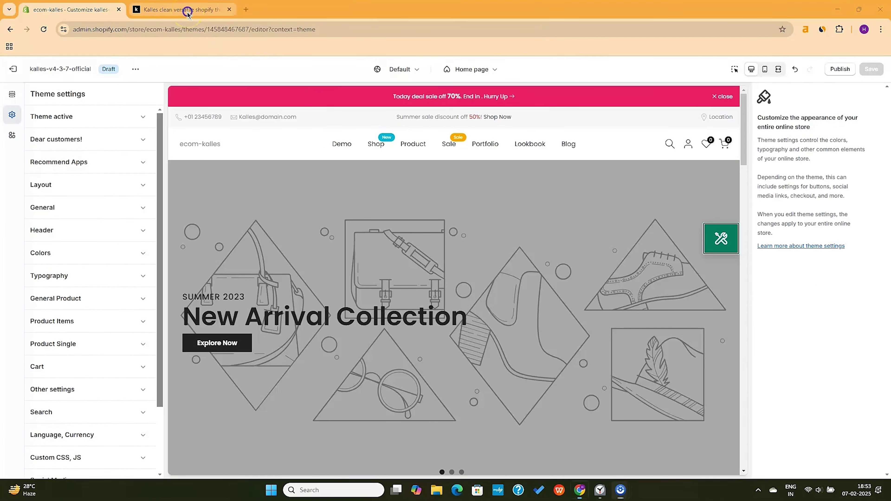
Step: Browse the Stunning Demos gallery on the Kalles website to examine the available store designs
click(188, 13)
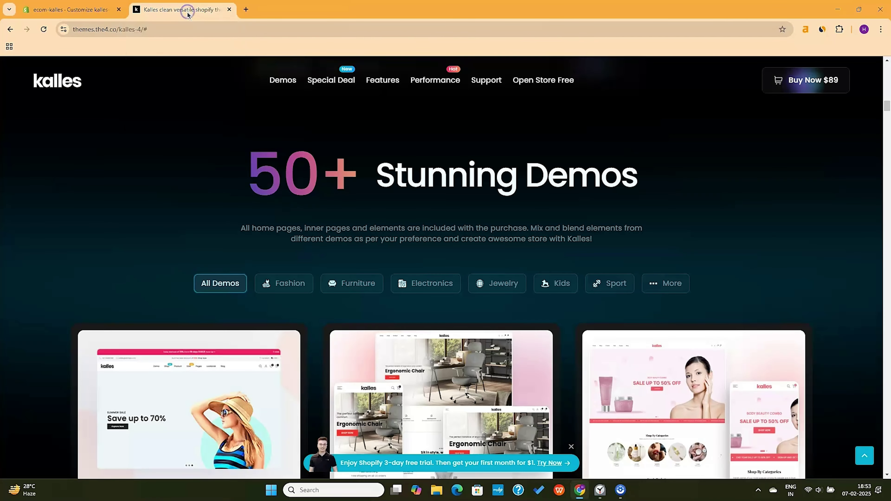
drag(656, 213, 662, 232)
click(661, 231)
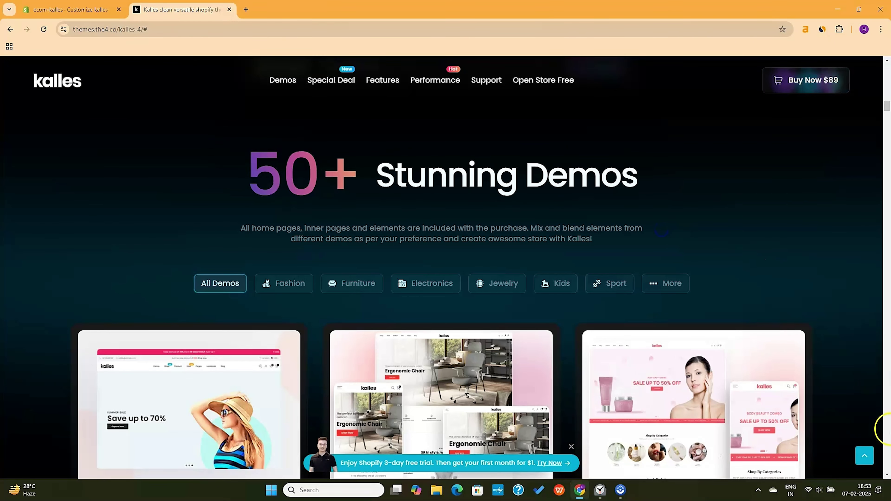
scroll(887, 476, down, 19)
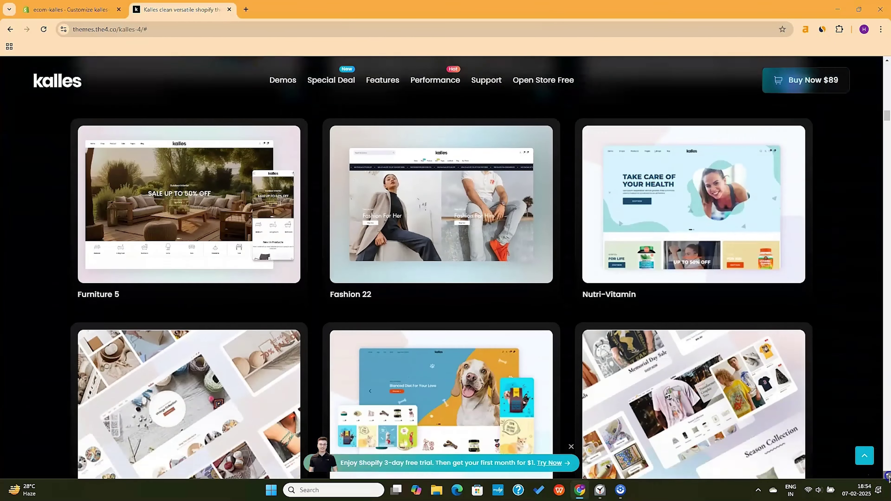
scroll(888, 476, down, 20)
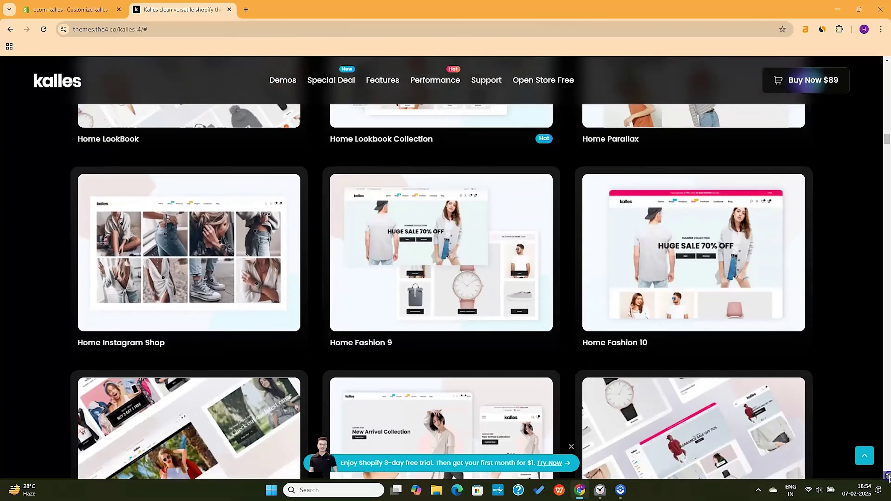
scroll(888, 477, down, 20)
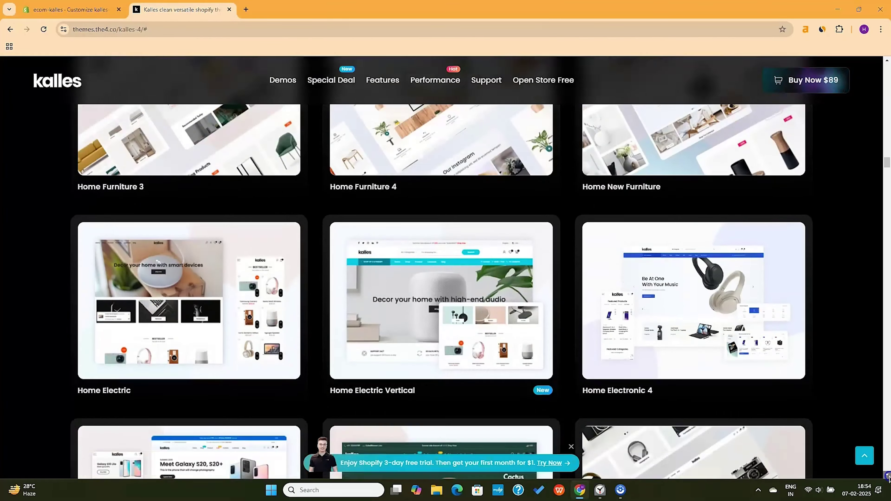
scroll(888, 477, down, 20)
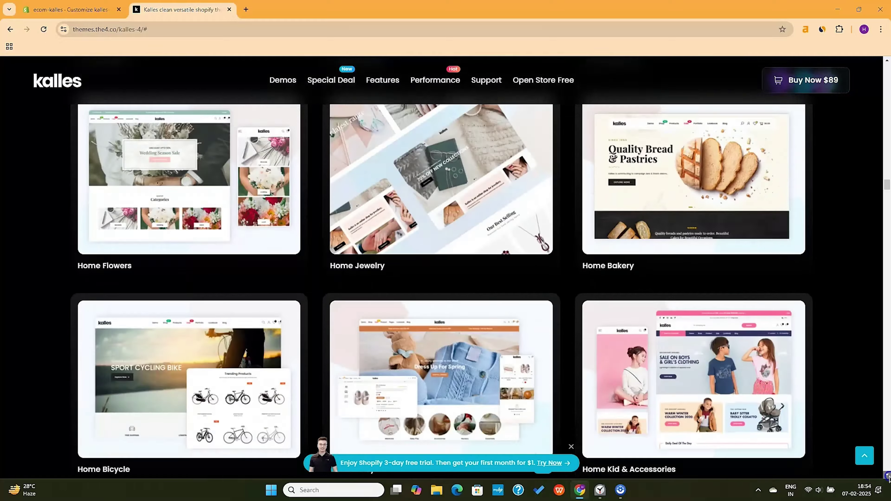
Step: Look through the remaining niche store demos on the Kalles page, such as flowers, bakery, plant, cosmetic and organic
scroll(888, 476, down, 15)
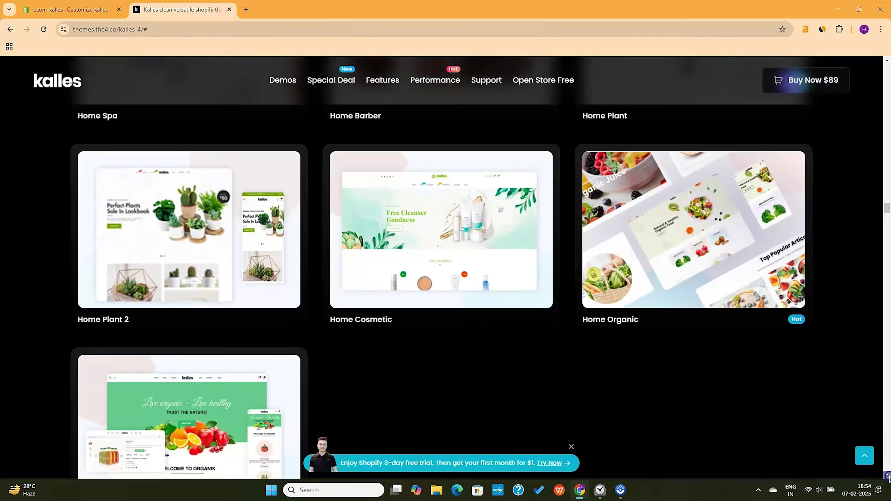
scroll(887, 477, down, 20)
scroll(887, 477, down, 20)
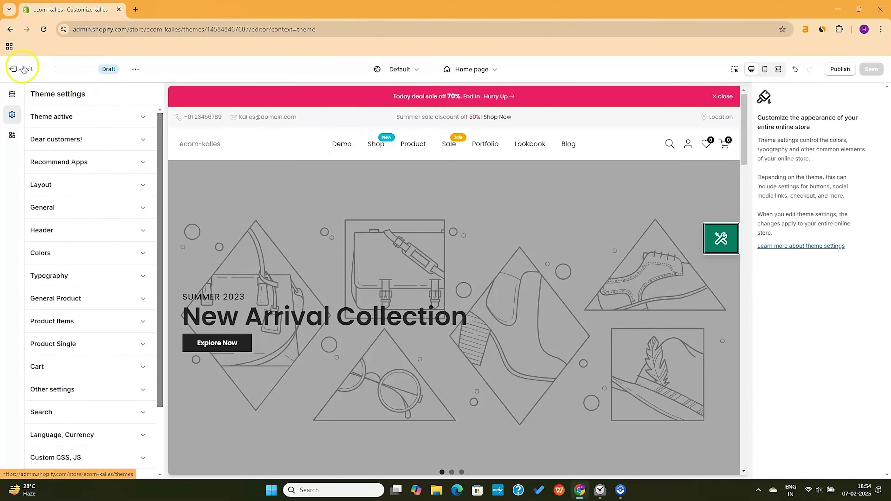
Step: Leave the theme editor, search the apps for "ecomrise" and install EcomRise: Upsell & Bundles on the ecom-kalles store
click(24, 68)
click(204, 368)
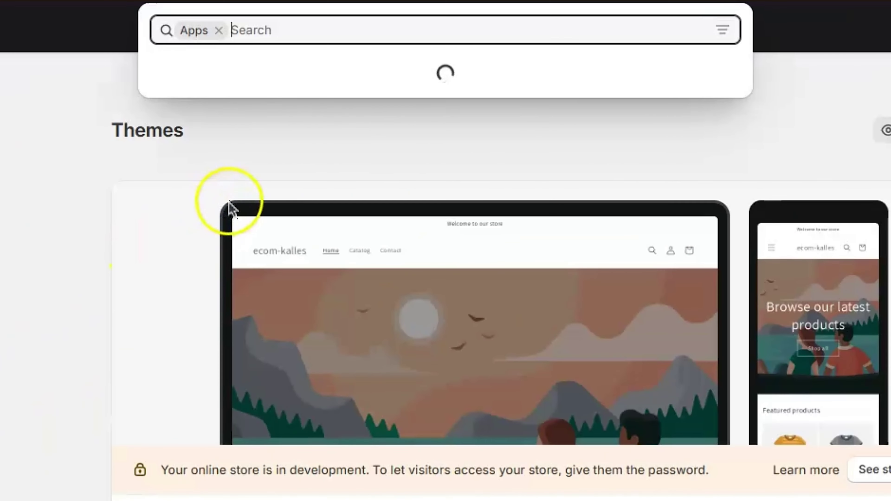
text(ecomrise)
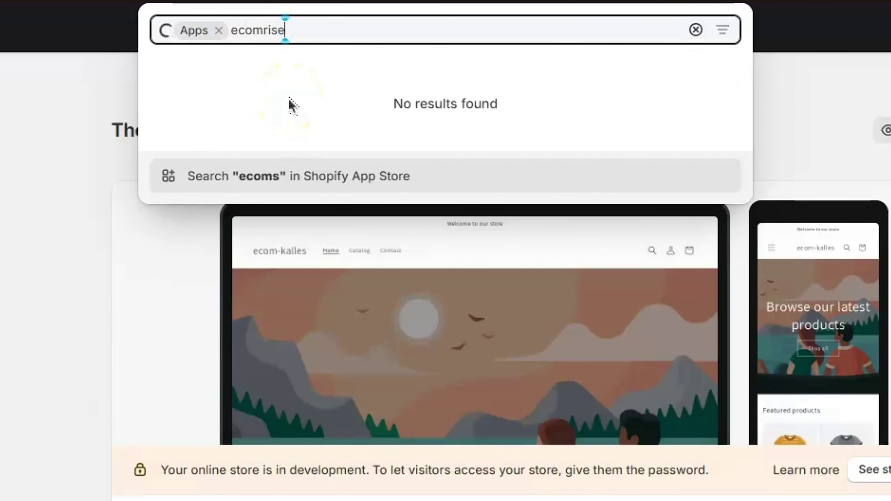
click(269, 88)
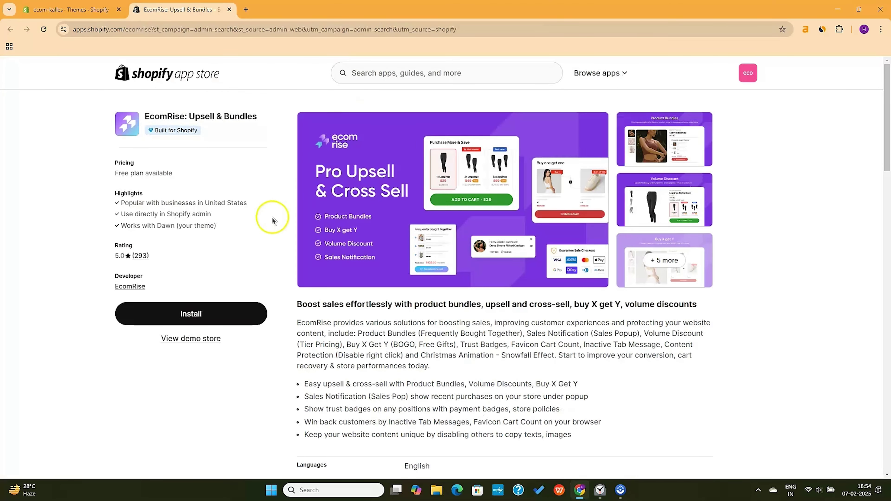
click(227, 304)
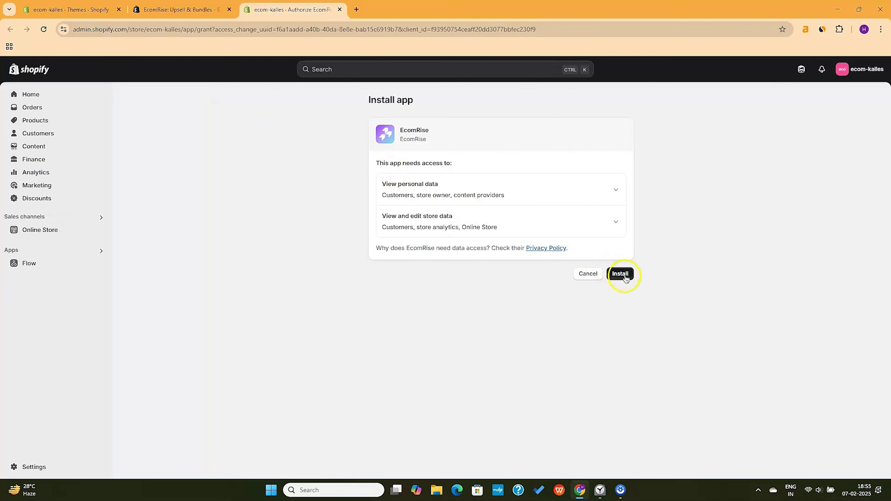
Step: Enable the EcomRise app embed from the app's getting-started tasks and save the change in the theme editor
scroll(509, 253, down, 10)
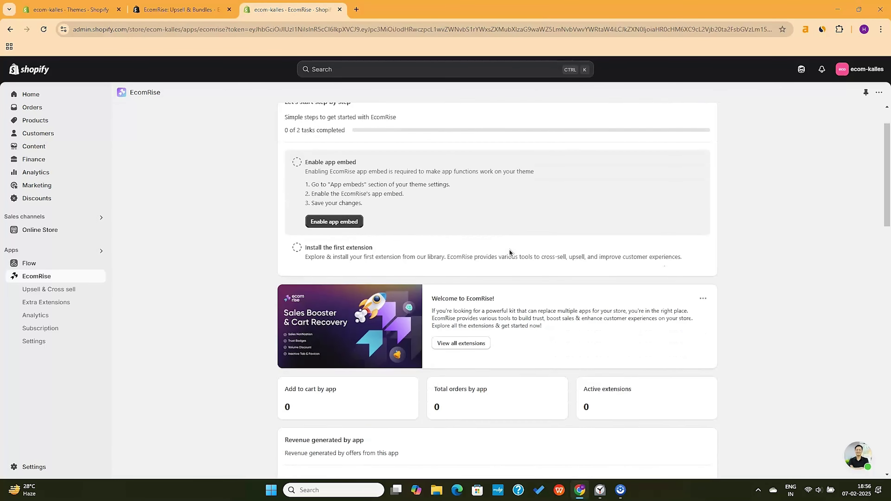
scroll(509, 253, down, 15)
scroll(509, 252, up, 8)
scroll(509, 252, up, 10)
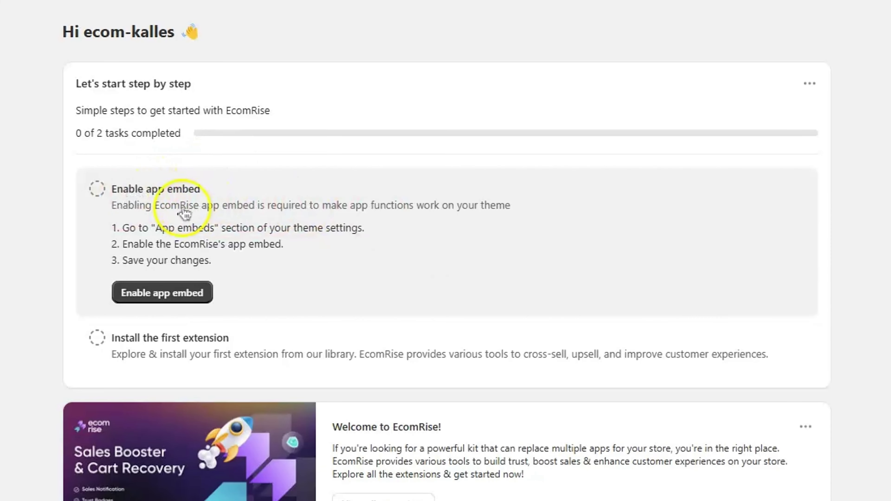
click(158, 293)
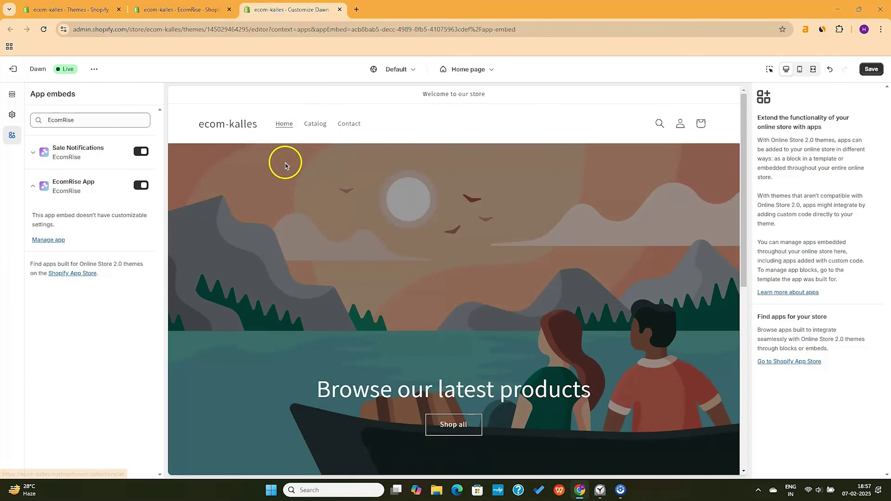
click(872, 69)
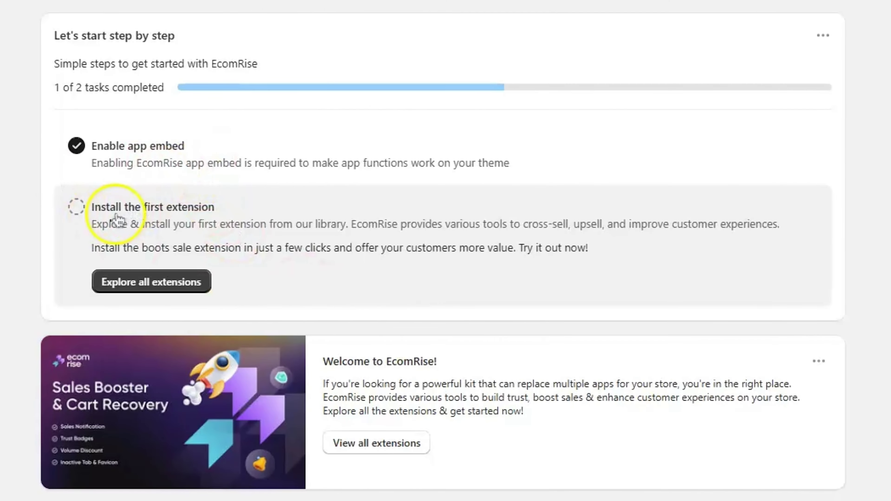
Step: Explore the Extra Extensions list in EcomRise to examine the tools it offers
click(159, 289)
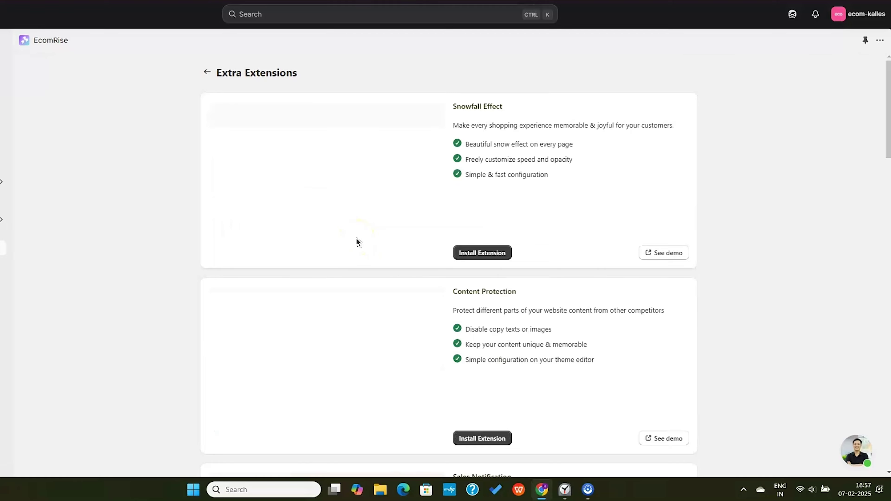
scroll(508, 219, down, 8)
scroll(533, 305, down, 20)
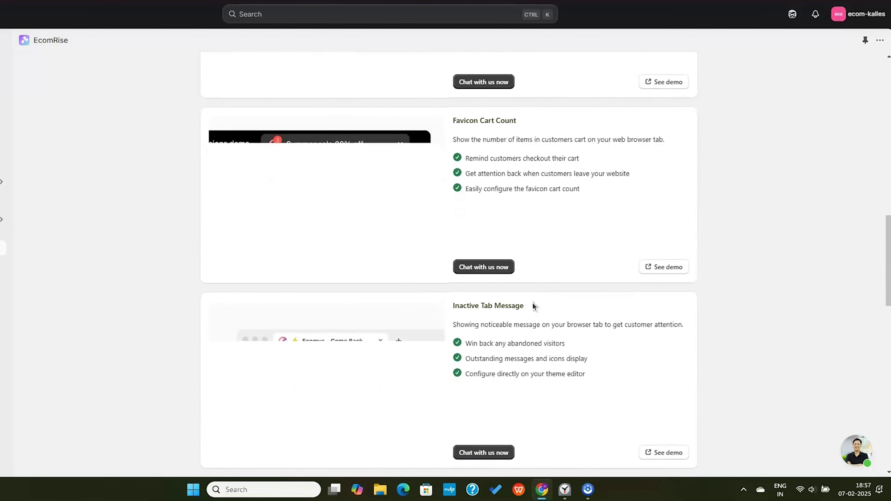
scroll(532, 304, down, 5)
Step: Set kalles-v4-3-7-official as the theme to work on in the EcomRise settings and start a theme backup
click(25, 325)
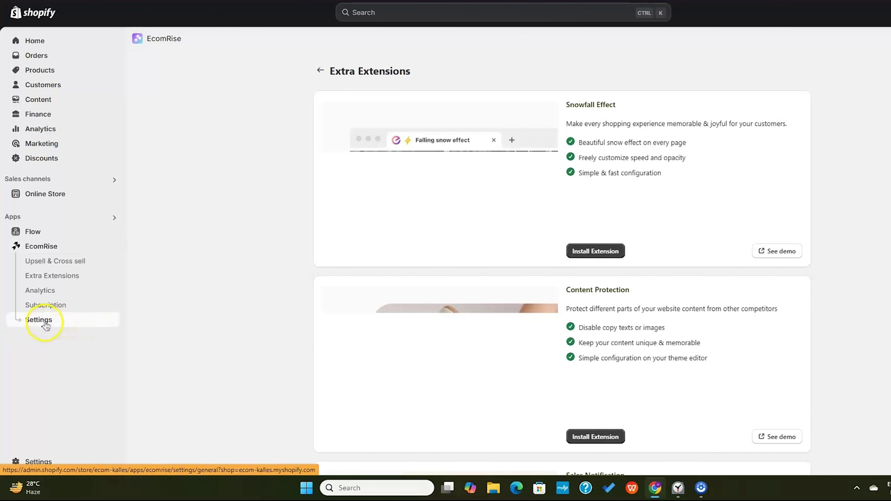
click(635, 122)
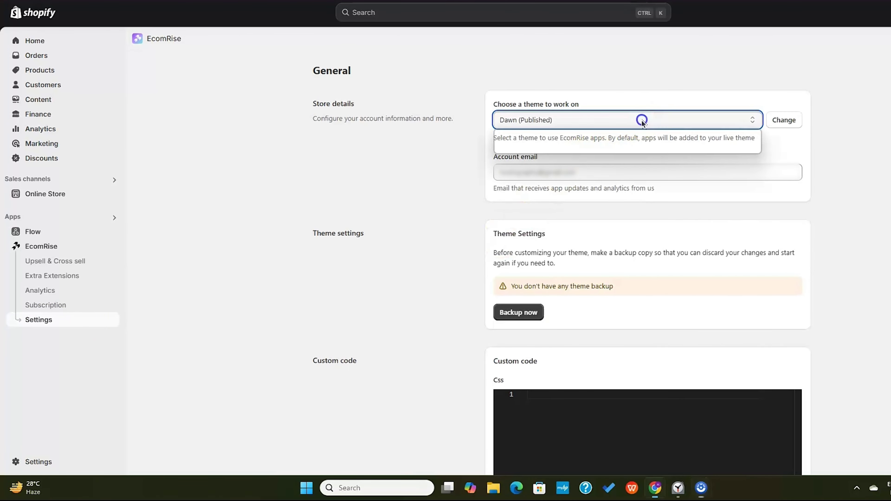
click(596, 148)
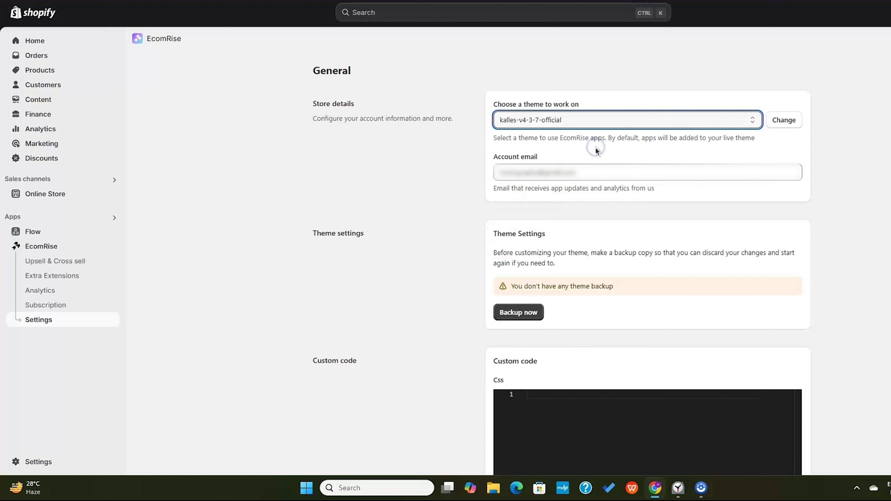
click(783, 120)
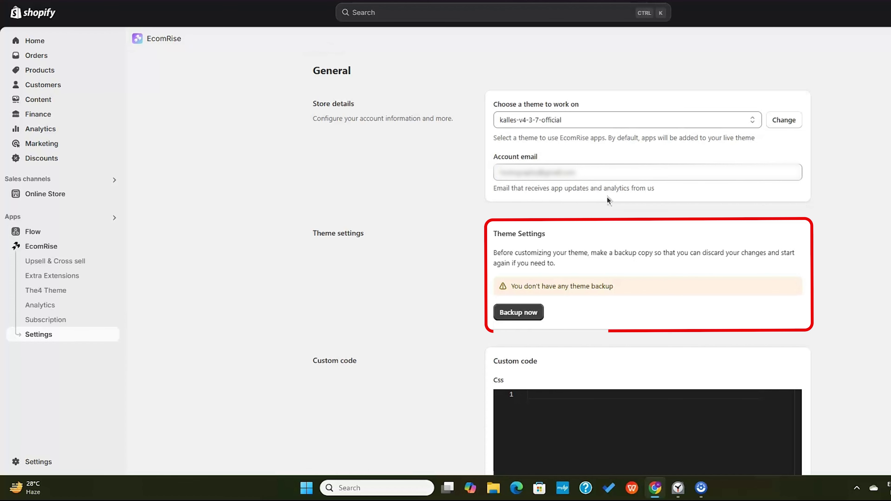
click(534, 315)
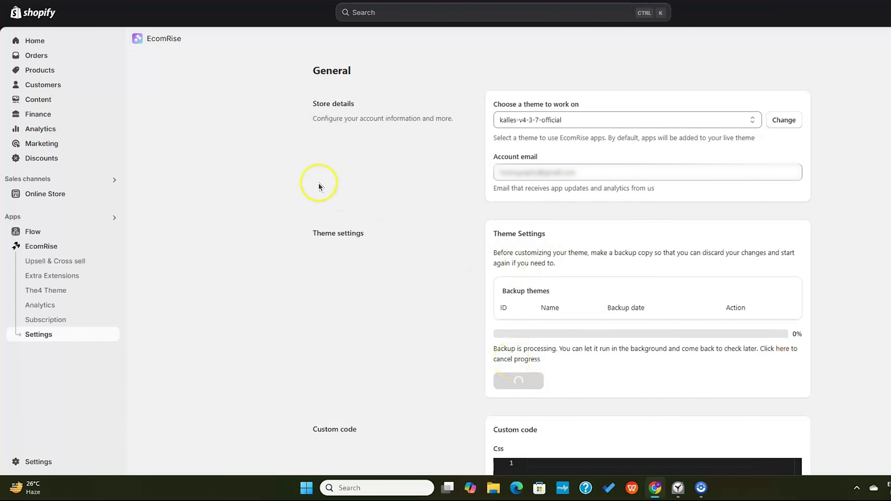
Step: Open the Import Demo library from EcomRise's The4 Theme page
click(50, 292)
scroll(461, 154, down, 1)
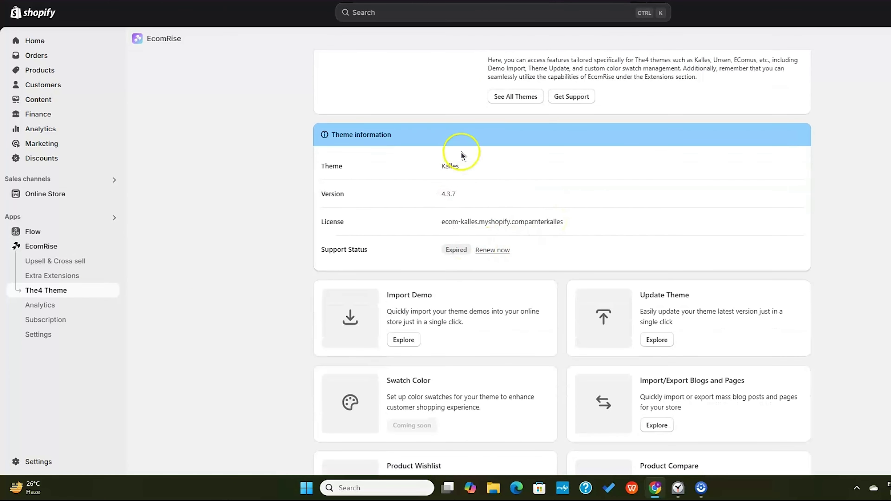
scroll(462, 155, down, 2)
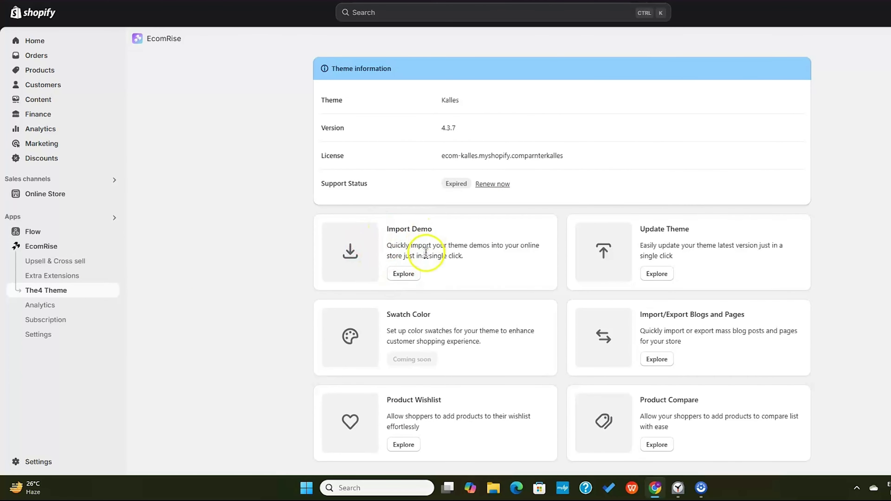
scroll(479, 270, down, 1)
click(404, 252)
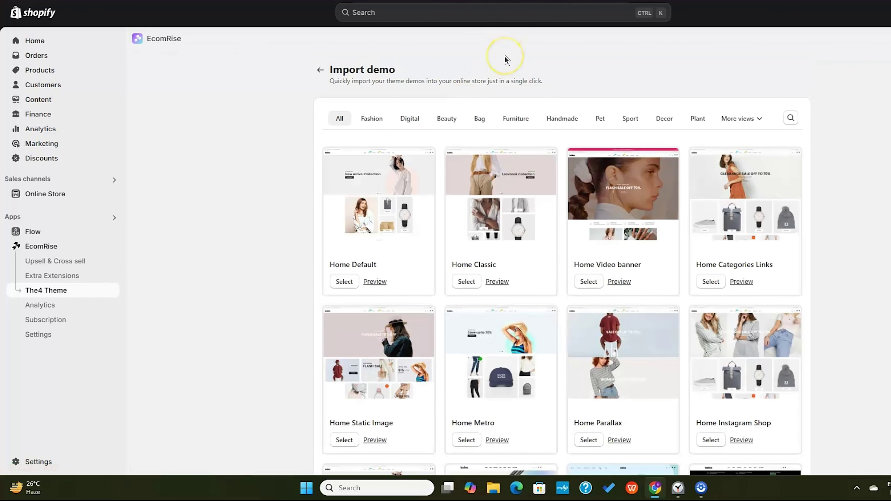
Step: Browse the importable demos, preview the Home Default demo store and examine its homepage down to the footer
scroll(879, 239, down, 8)
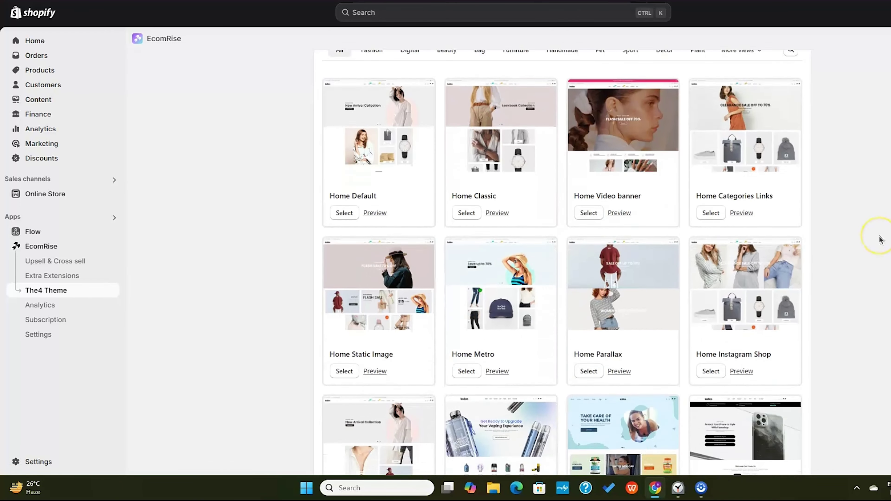
scroll(880, 240, up, 4)
scroll(879, 239, up, 4)
click(372, 119)
click(375, 282)
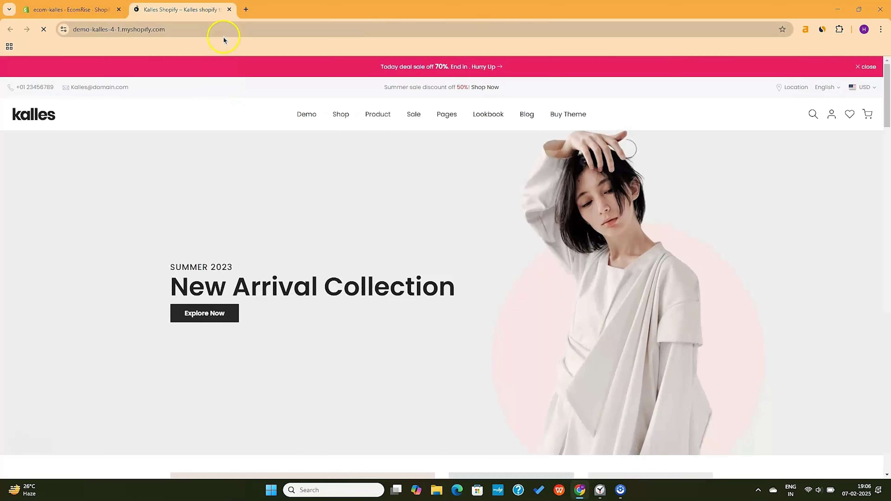
scroll(328, 180, down, 10)
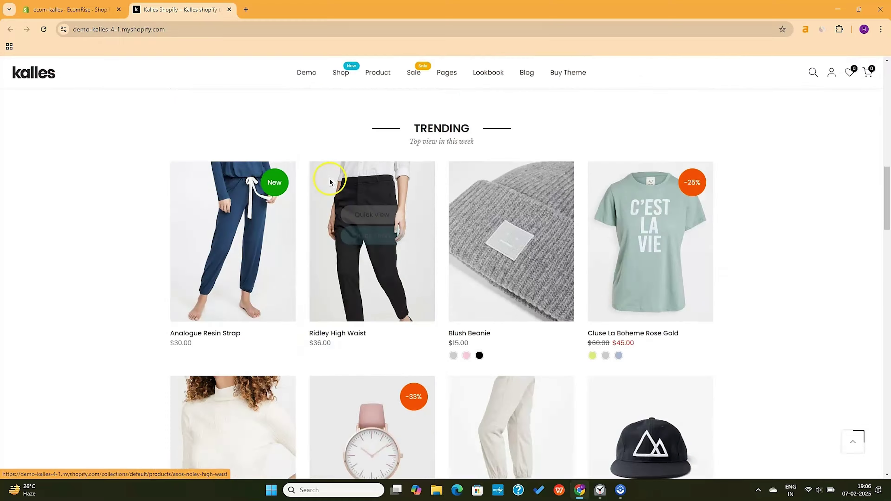
scroll(331, 182, down, 15)
scroll(329, 179, down, 10)
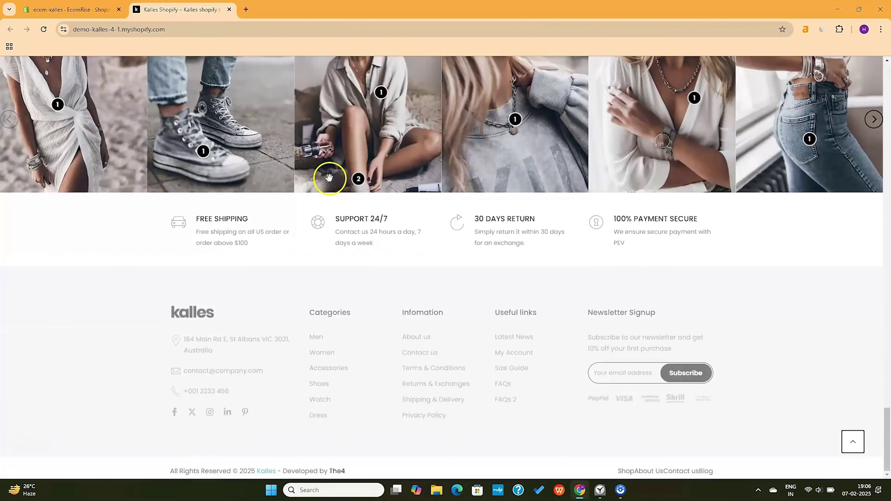
Step: Inspect the City Backpack Black product page in the demo store and close the preview
click(329, 175)
scroll(348, 268, down, 2)
scroll(491, 284, down, 15)
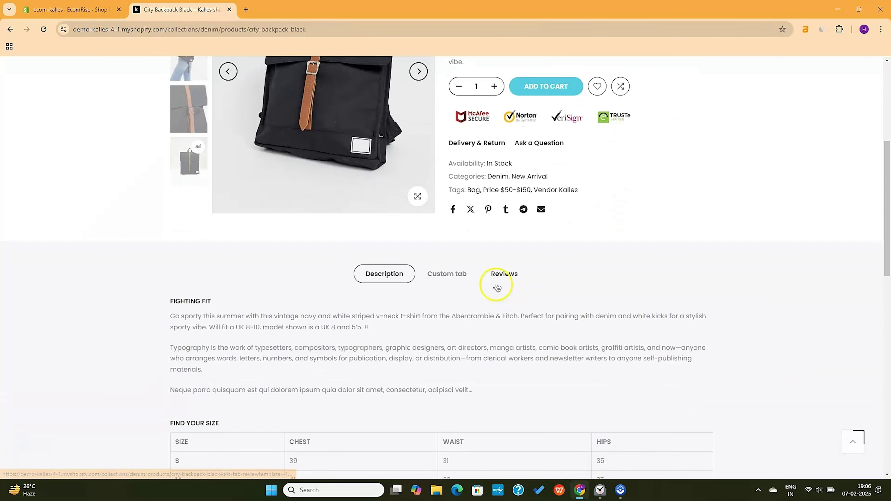
scroll(496, 288, up, 20)
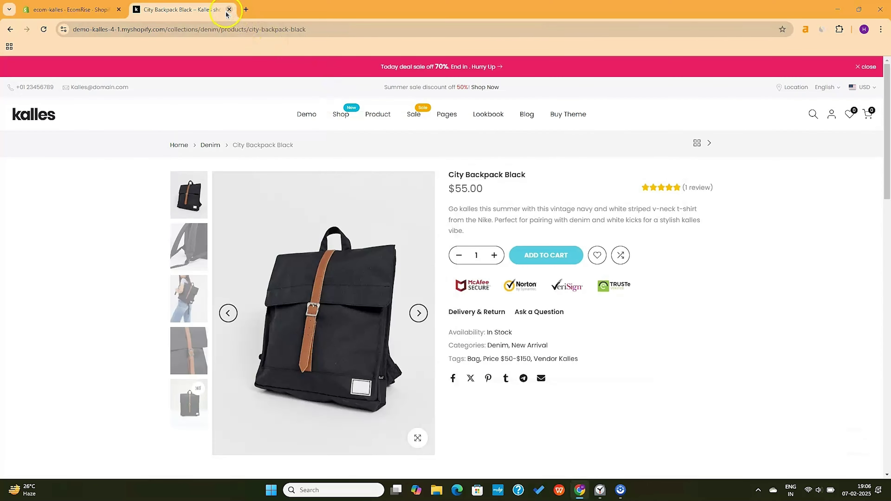
click(226, 10)
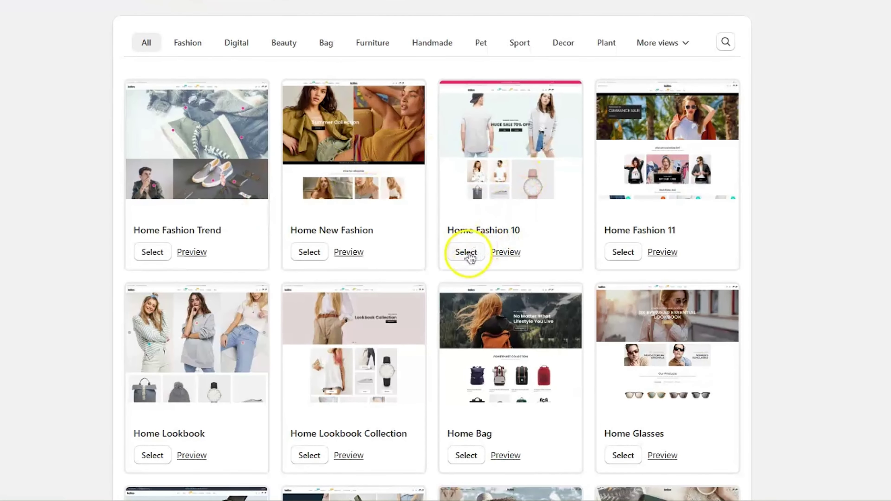
Step: Select the Home Fashion 10 demo, agree to the import notice and import the demo into the theme
click(521, 308)
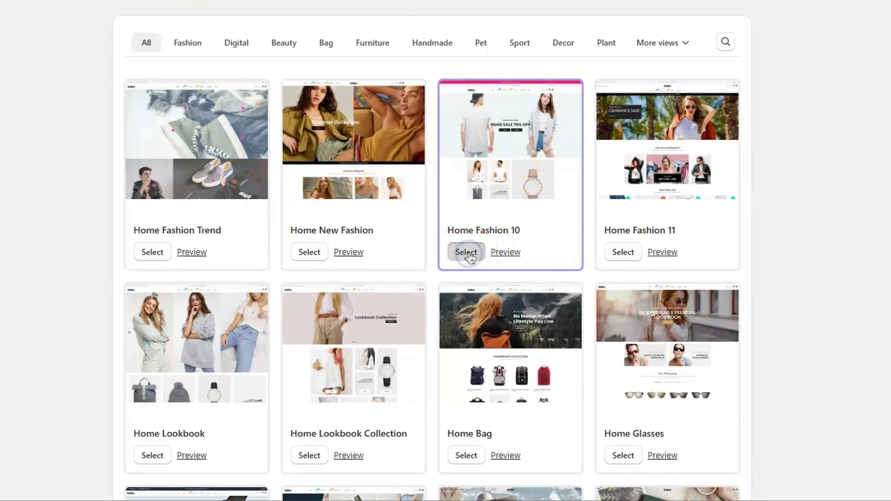
scroll(485, 218, down, 10)
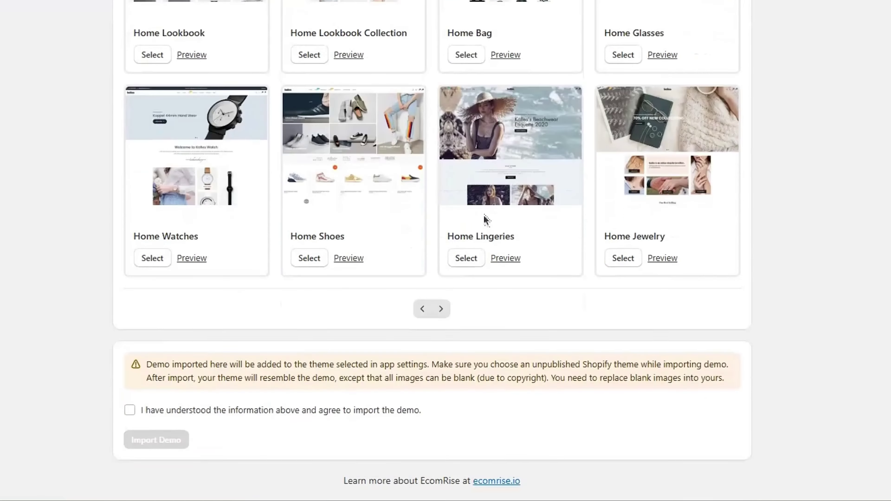
click(131, 410)
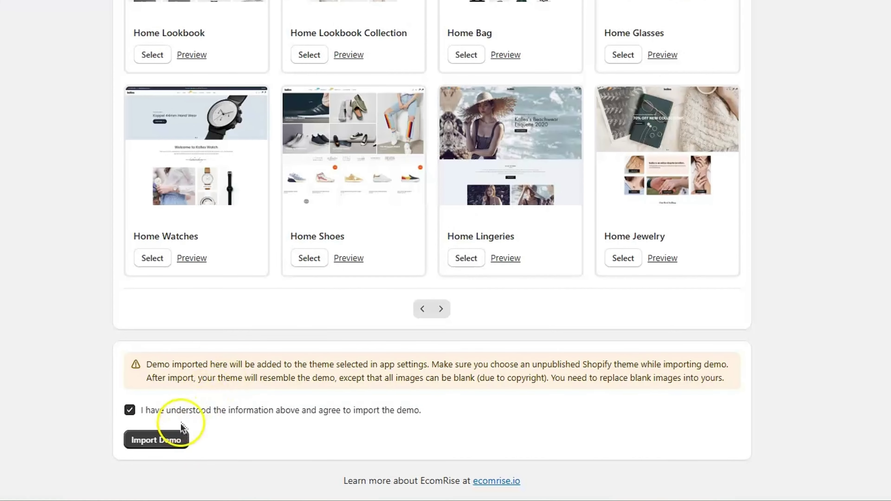
click(169, 440)
scroll(242, 423, down, 2)
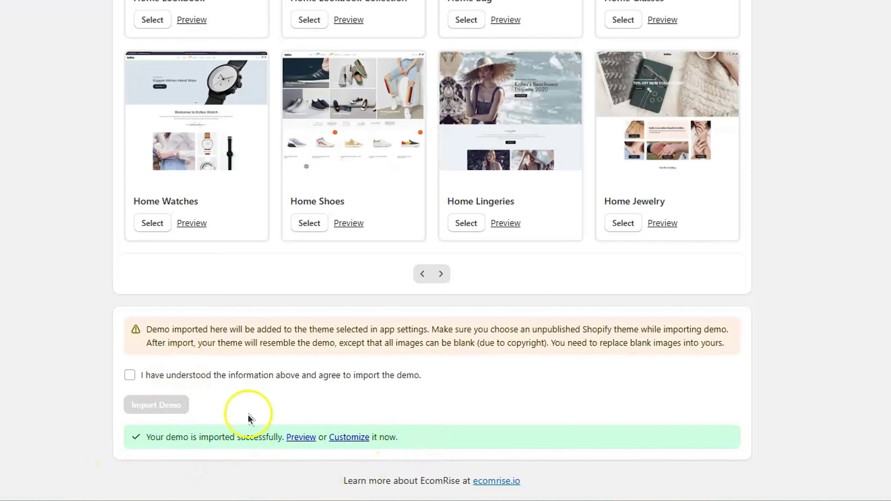
Step: Preview the imported demo on the ecom-kalles storefront and examine its homepage sections and placeholder images
click(301, 437)
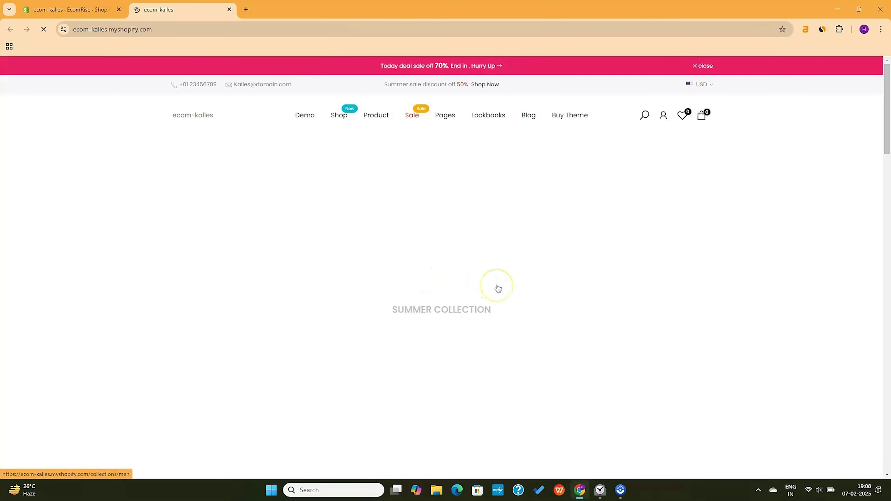
scroll(498, 288, down, 10)
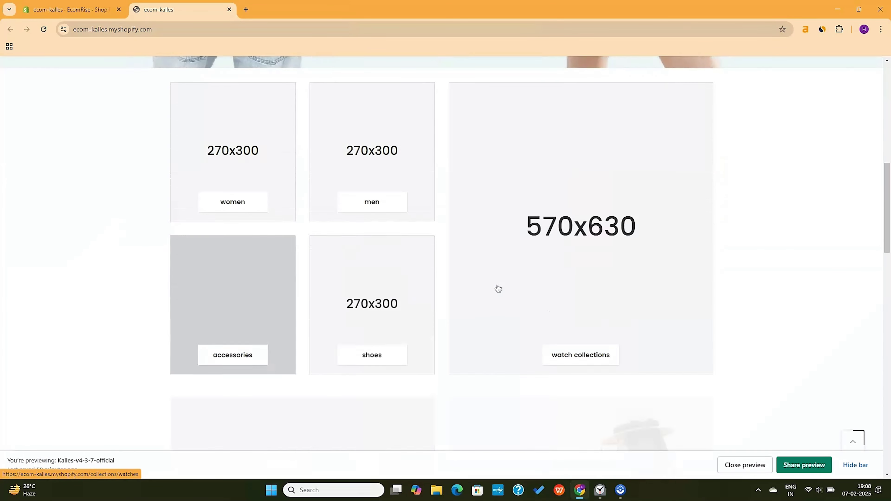
scroll(498, 289, down, 4)
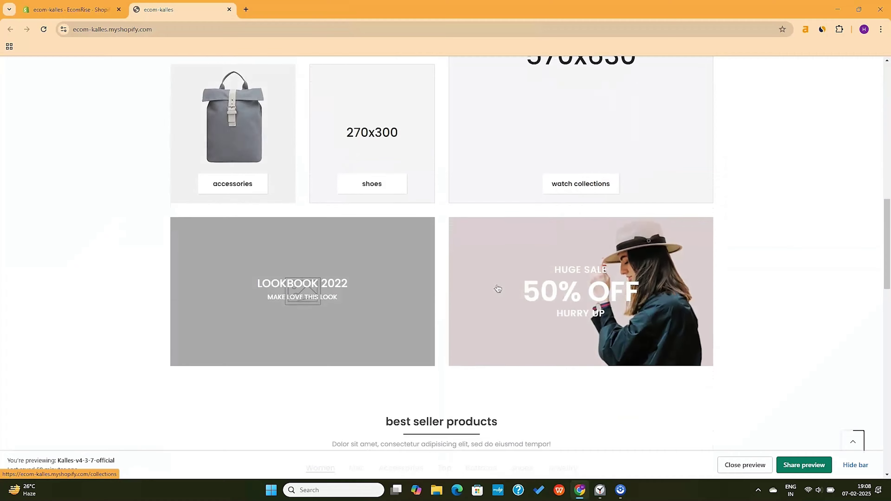
scroll(498, 288, up, 12)
scroll(497, 288, down, 15)
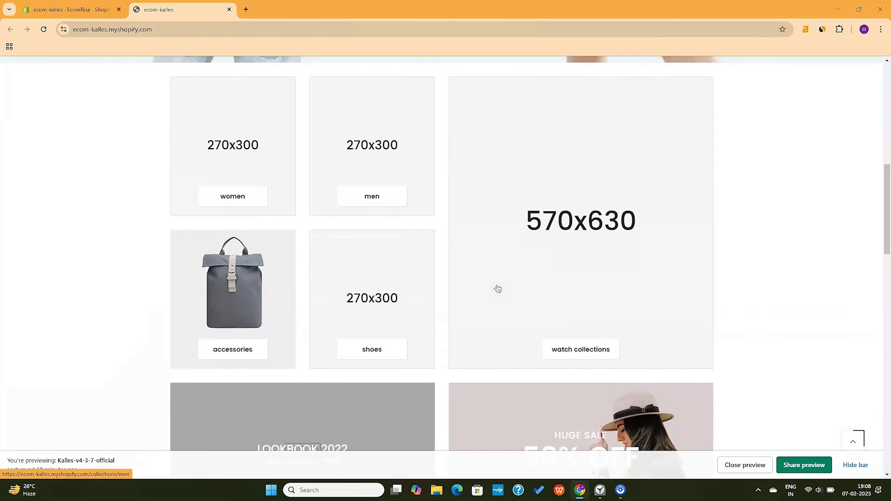
Step: Examine the remaining homepage sections of the storefront preview, including the product grid
scroll(498, 288, up, 2)
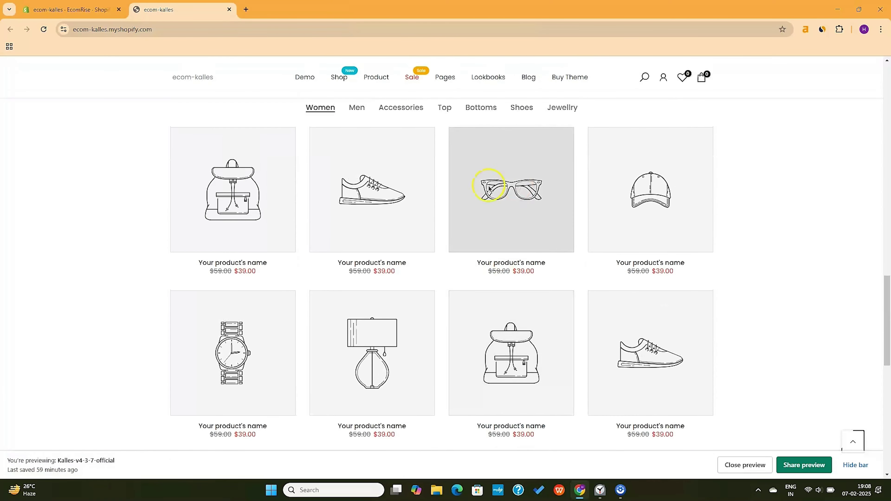
scroll(477, 358, down, 10)
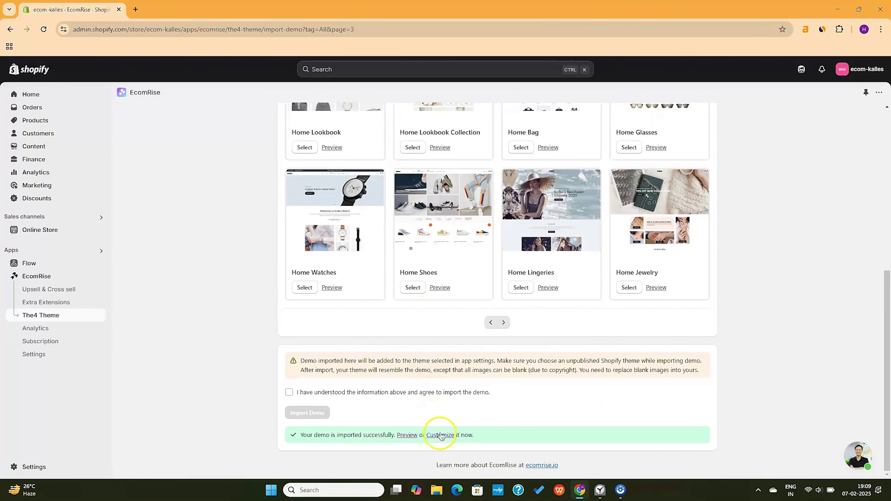
Step: Open the imported demo in the theme editor and examine its home page from the hero image down to the footer
click(440, 435)
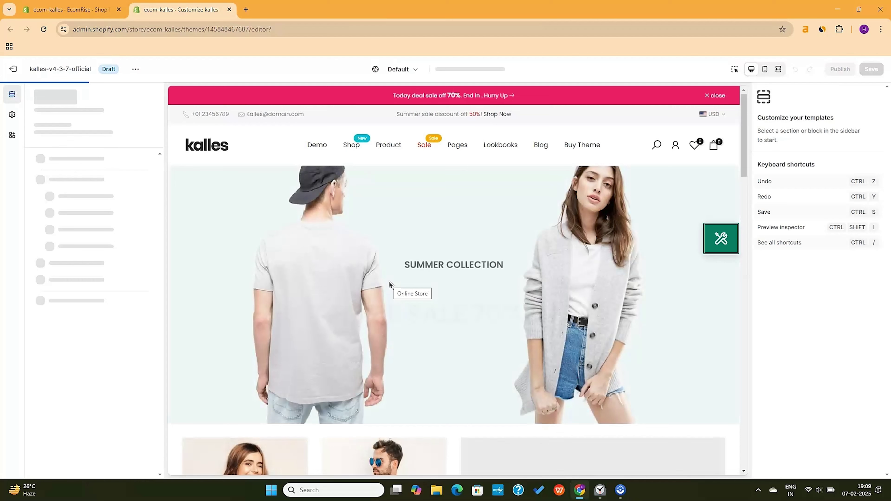
scroll(606, 255, down, 5)
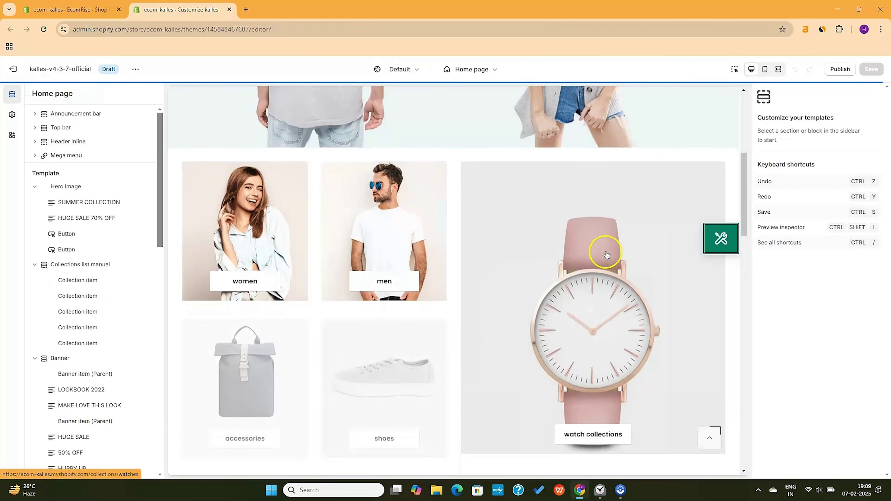
scroll(554, 334, down, 6)
scroll(552, 334, down, 3)
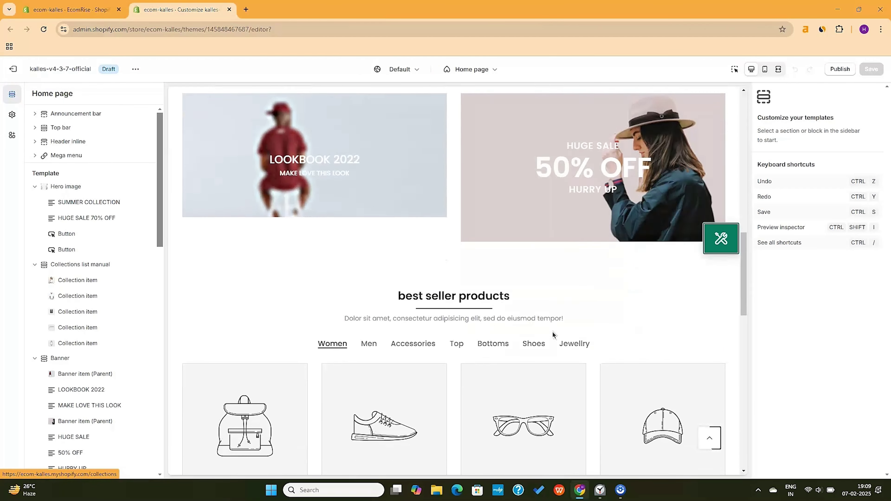
scroll(553, 334, down, 10)
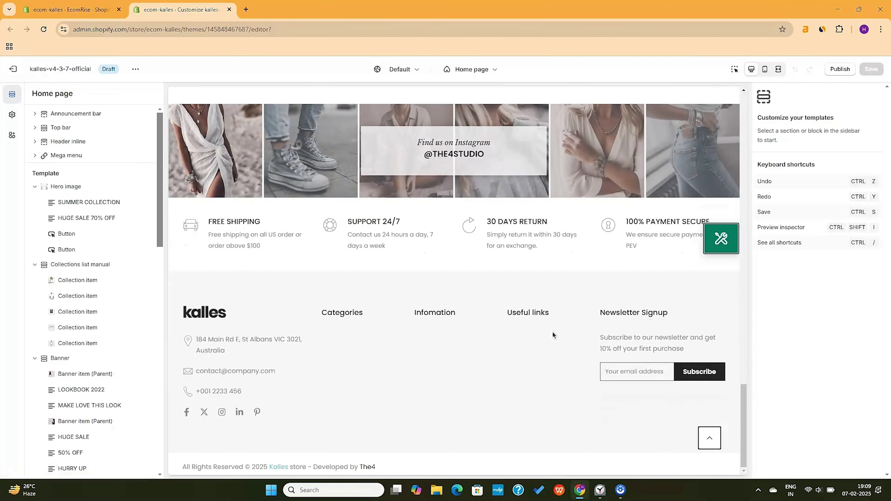
scroll(552, 334, up, 20)
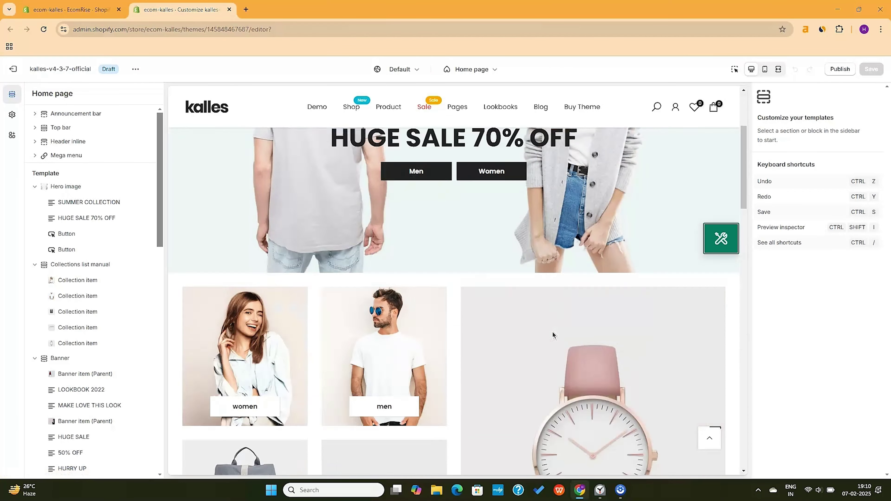
scroll(259, 223, down, 8)
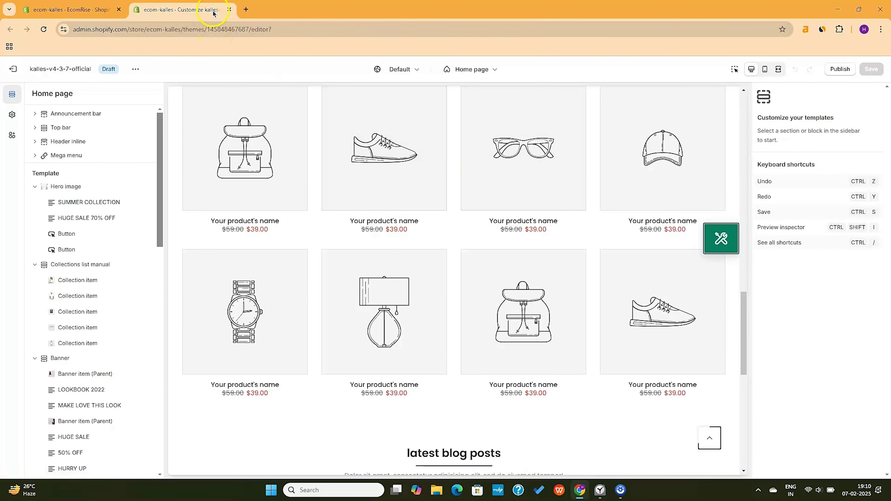
Step: Leave the theme editor, open a new product form and examine its fields from the title down to the search engine listing
click(14, 74)
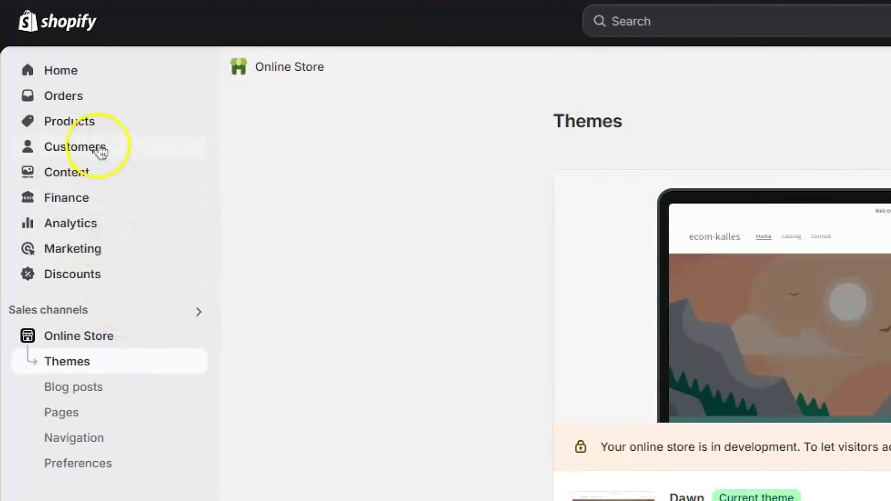
click(92, 123)
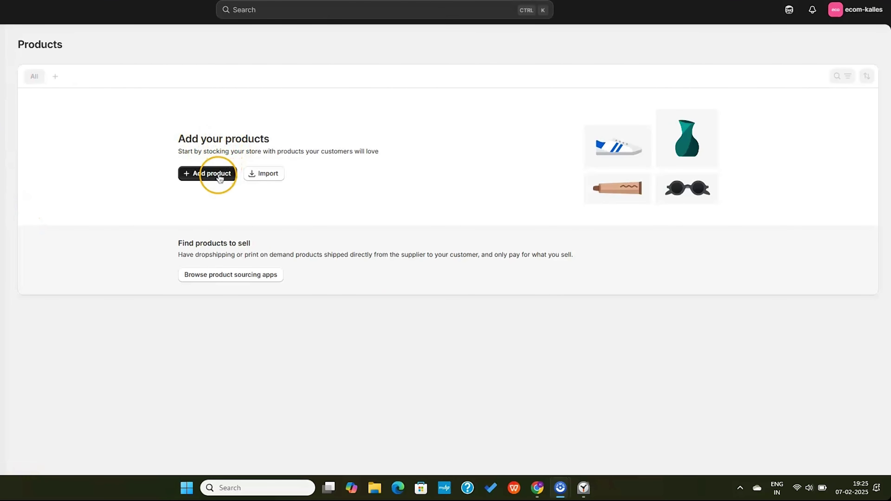
click(220, 175)
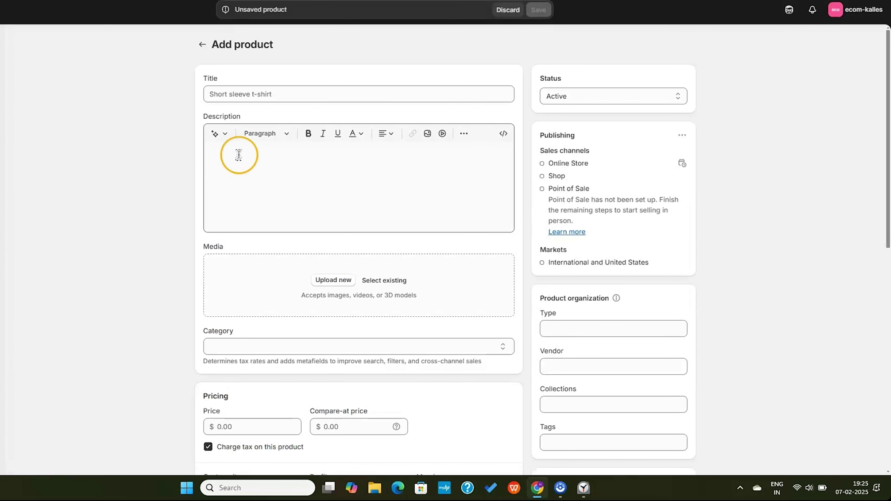
click(287, 94)
click(279, 152)
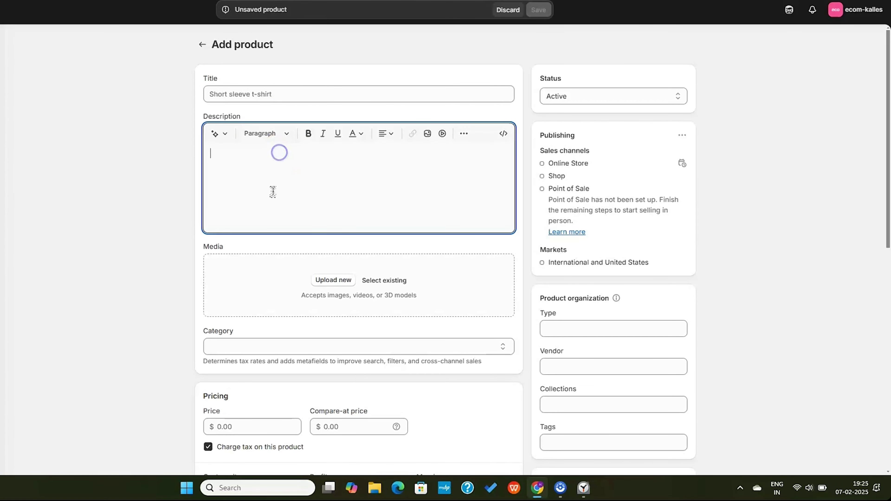
scroll(260, 351, down, 5)
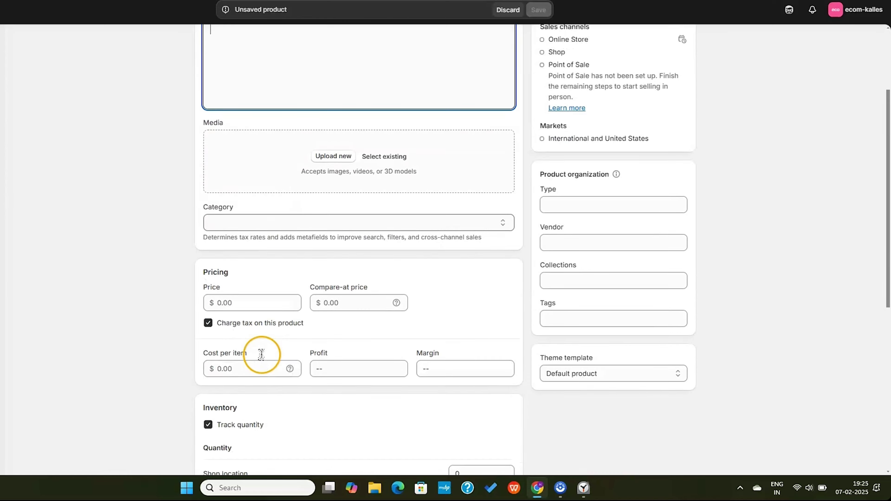
scroll(292, 378, down, 6)
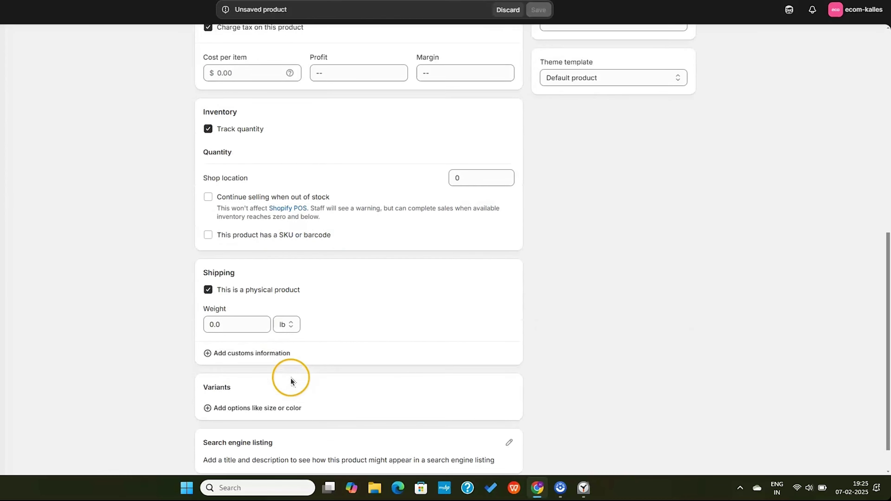
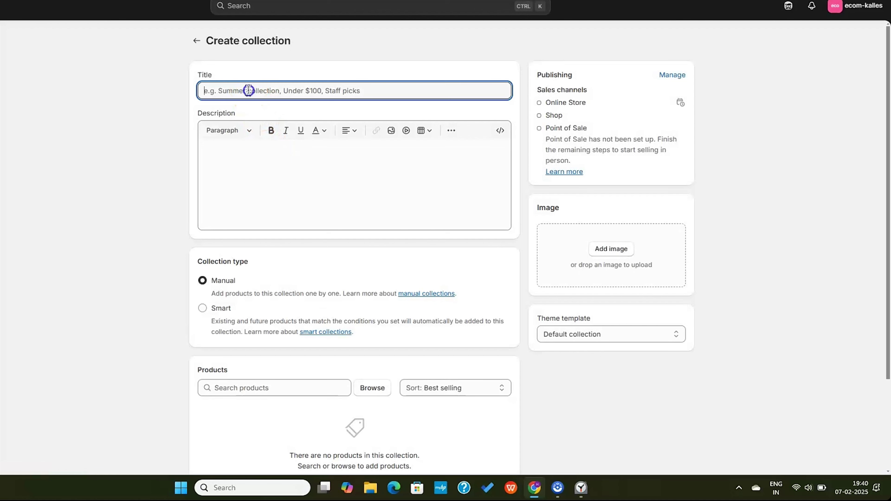
Step: Title the new collection Boys, leaving its description empty and its collection type Manual
text(Bou)
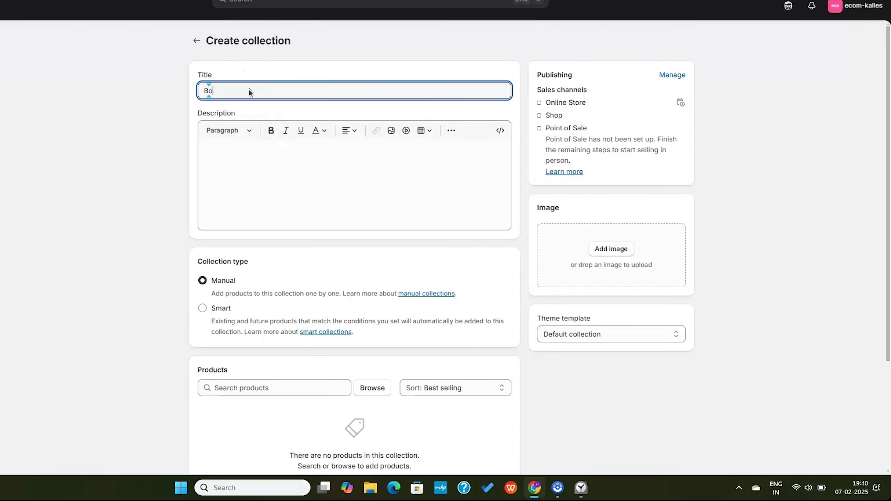
click(296, 191)
scroll(312, 292, down, 2)
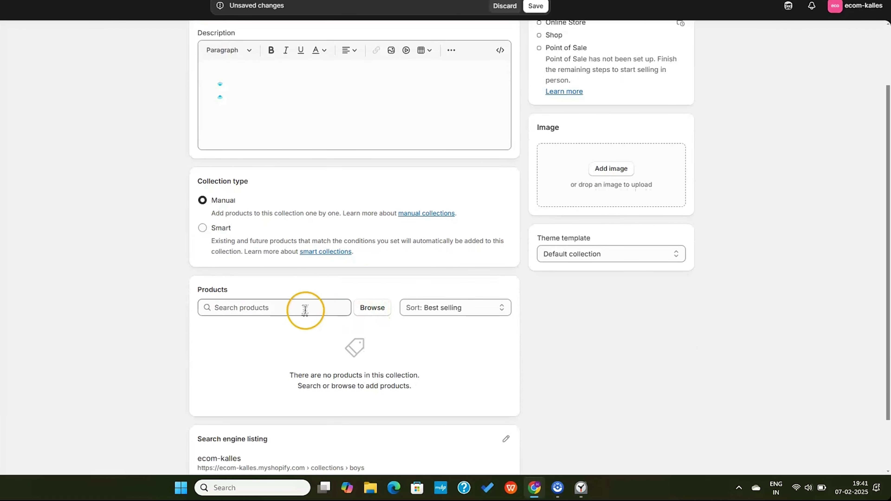
Step: Search the products for "boys", select the matching Lil Tomatoes Boys items and add them to the collection
click(370, 311)
text(boys)
click(228, 146)
click(229, 176)
click(229, 206)
click(229, 237)
click(229, 267)
click(229, 298)
scroll(229, 315, down, 5)
click(229, 165)
scroll(229, 283, down, 4)
click(228, 249)
click(229, 280)
click(228, 310)
click(229, 341)
scroll(228, 341, down, 1)
click(226, 343)
click(523, 376)
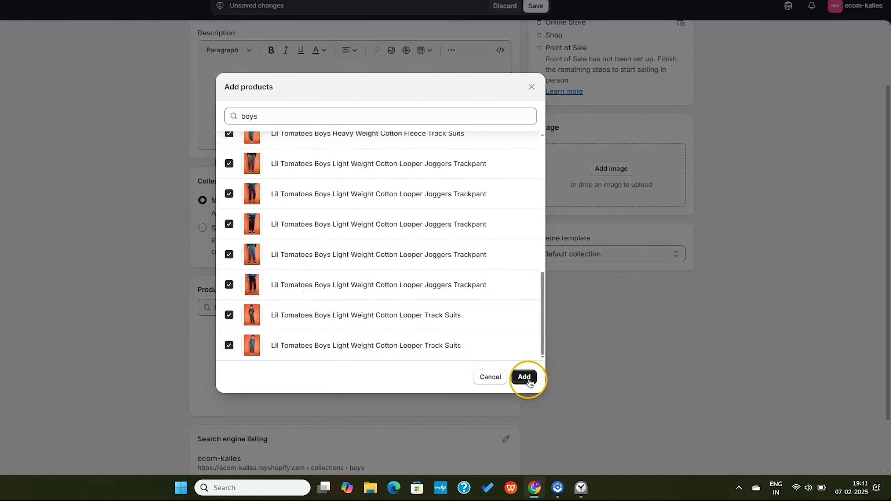
scroll(354, 333, down, 10)
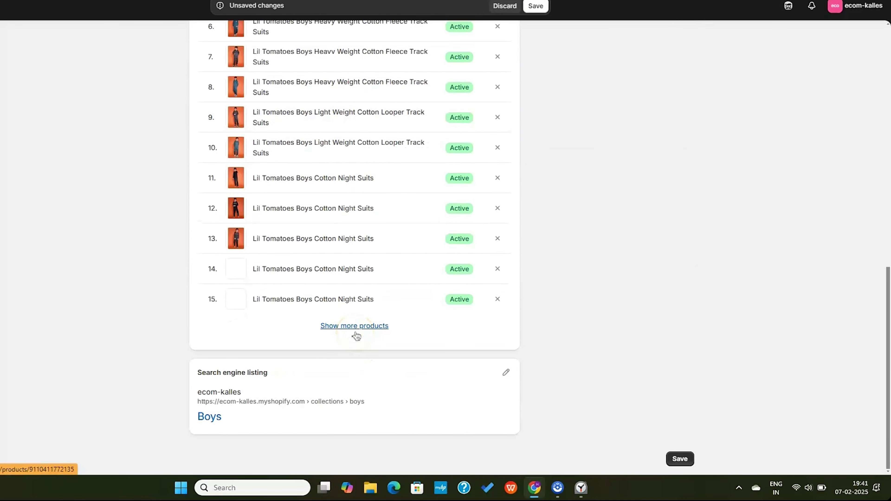
Step: Set an existing product photo as the Boys collection's image, save the collection and return to the collections list
scroll(354, 333, up, 12)
click(579, 316)
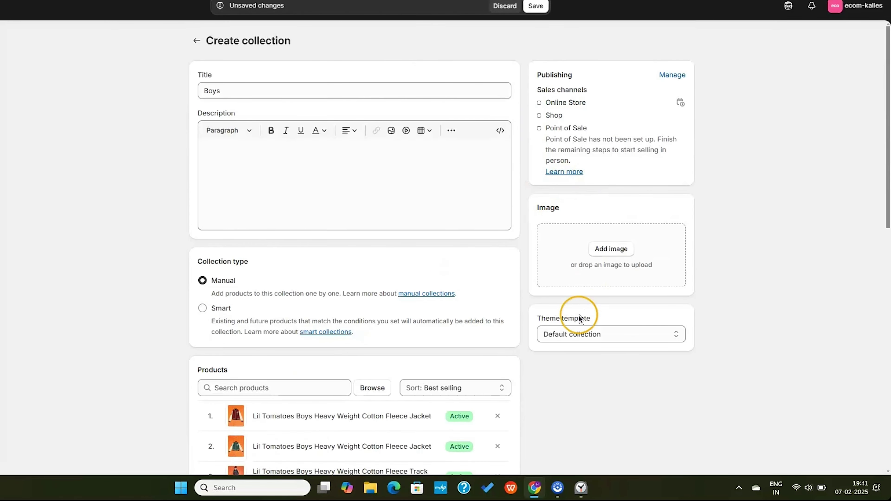
click(622, 253)
scroll(439, 342, down, 5)
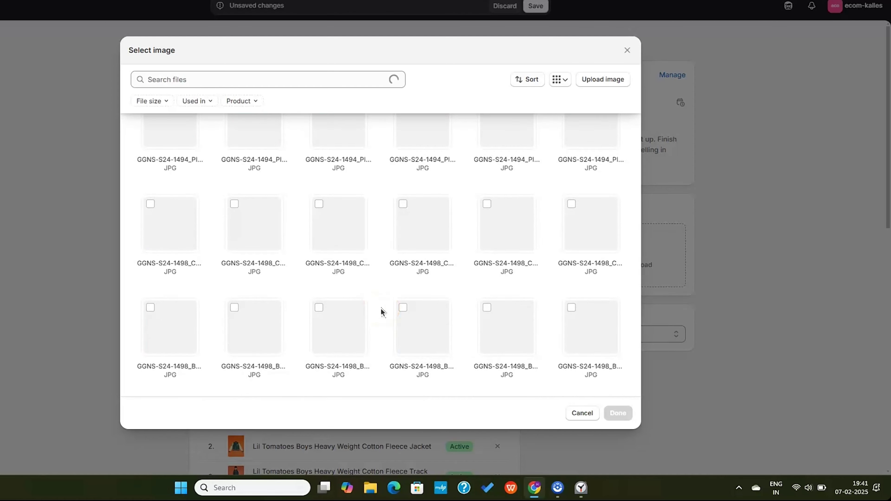
click(254, 305)
click(618, 413)
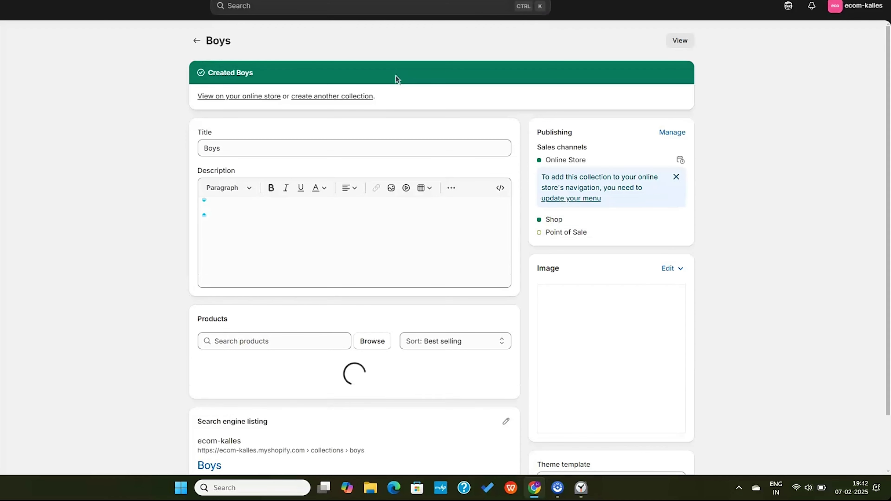
click(196, 41)
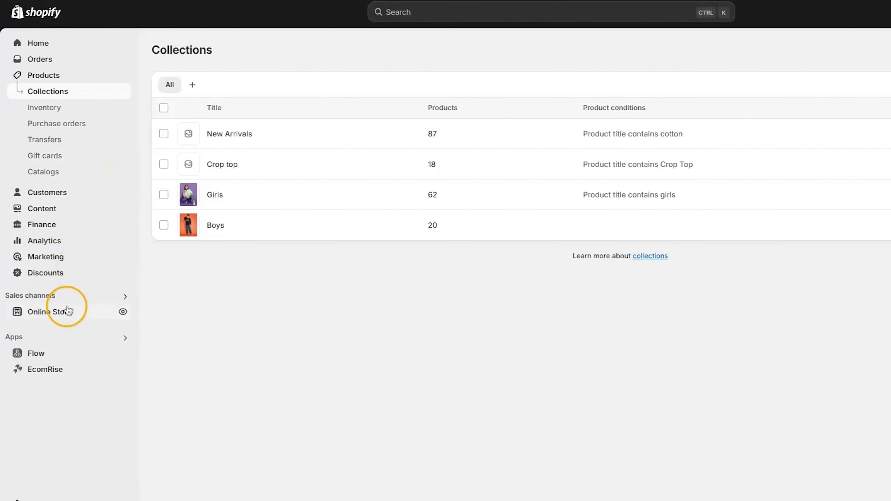
Step: Publish the kalles-v4-3-7-official theme from the online store's theme library
click(67, 309)
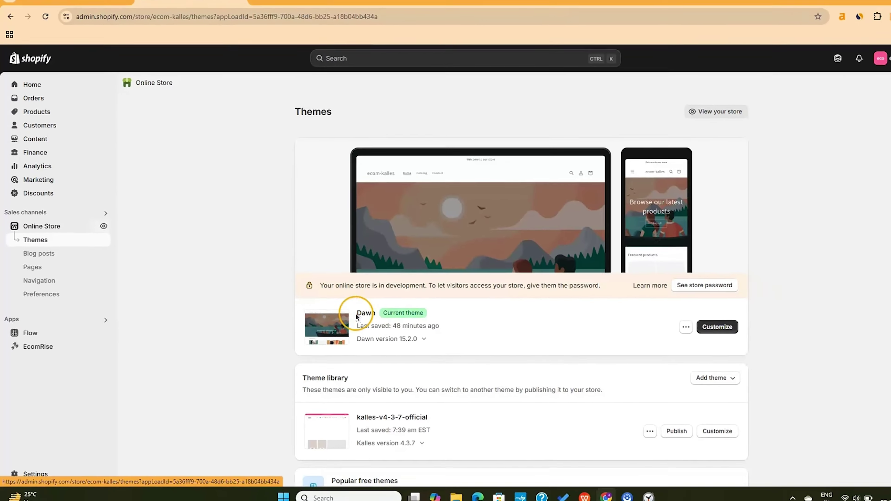
scroll(491, 371, down, 2)
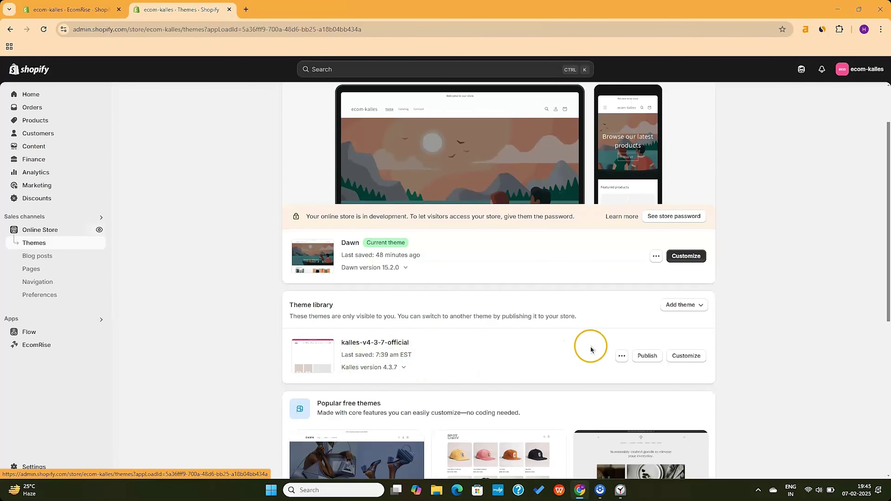
click(647, 356)
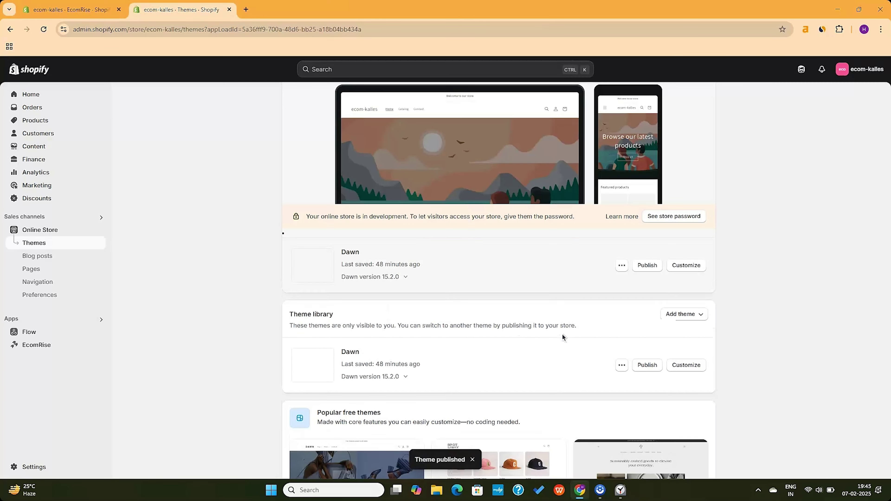
scroll(559, 298, up, 2)
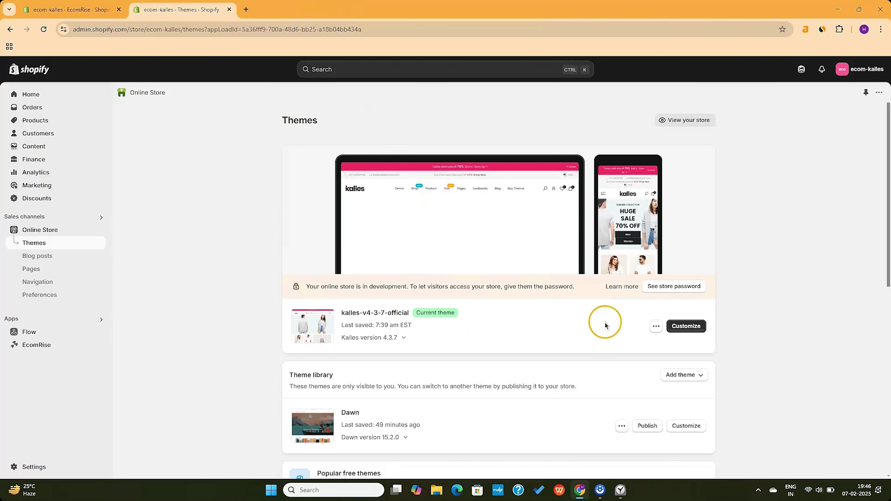
Step: Open the published Kalles theme for customizing and examine the home page preview down to the footer
click(686, 326)
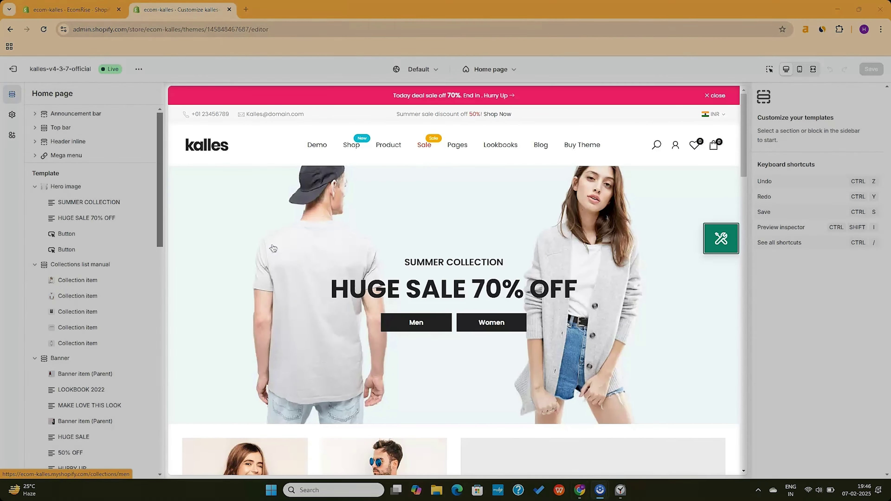
scroll(453, 263, down, 10)
scroll(451, 273, up, 10)
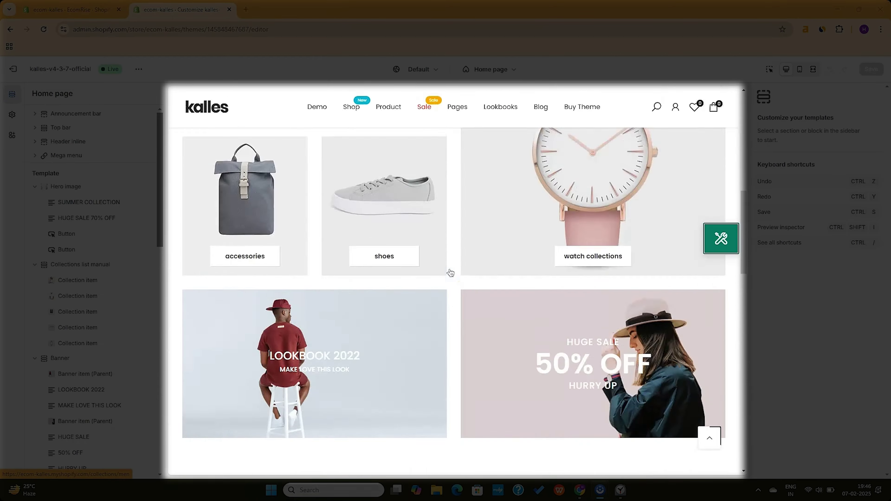
scroll(450, 273, down, 12)
scroll(450, 273, down, 5)
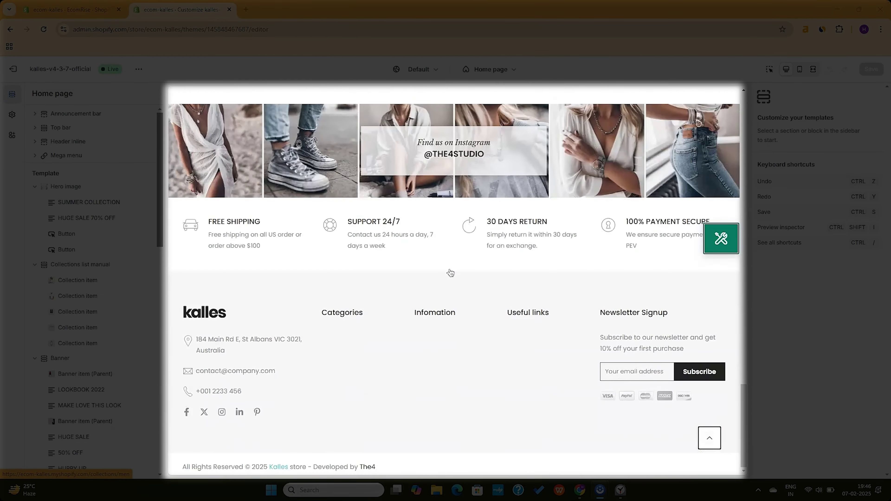
scroll(451, 273, up, 15)
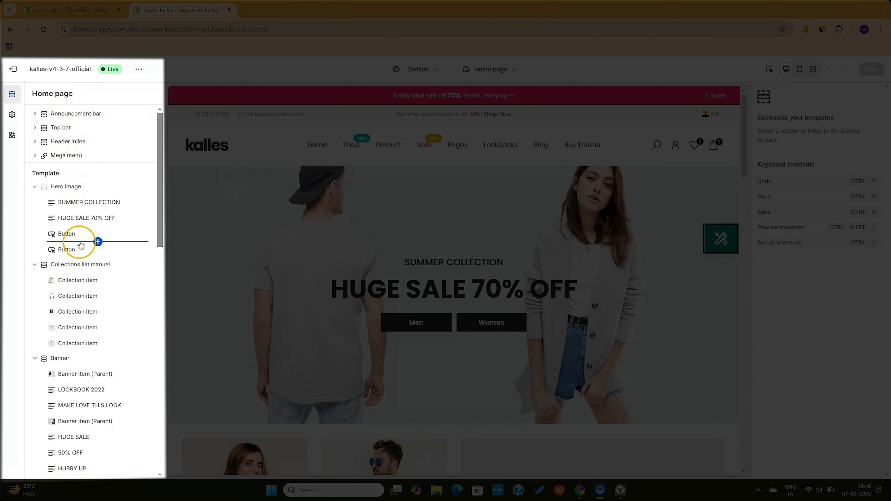
Step: Browse the home page's section list and open the Banner section to examine its settings down to the custom CSS options
scroll(80, 246, down, 10)
scroll(81, 246, up, 12)
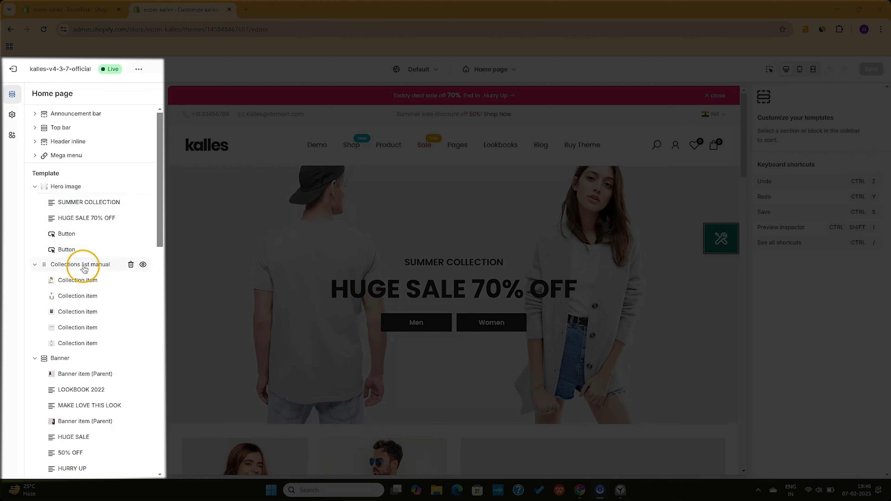
scroll(101, 269, down, 10)
scroll(100, 269, up, 9)
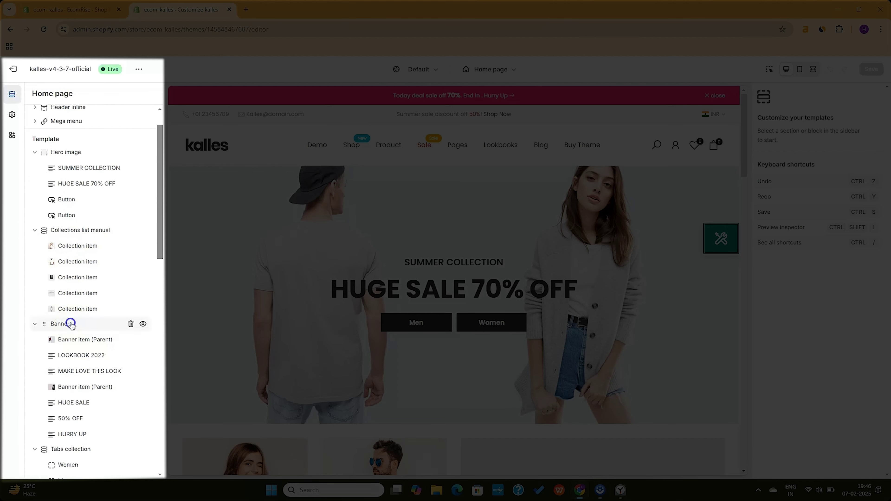
click(71, 325)
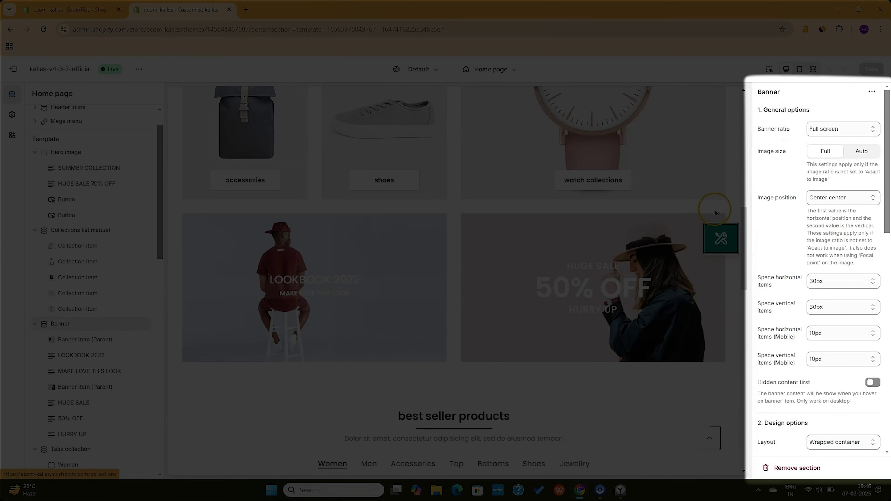
scroll(844, 250, down, 15)
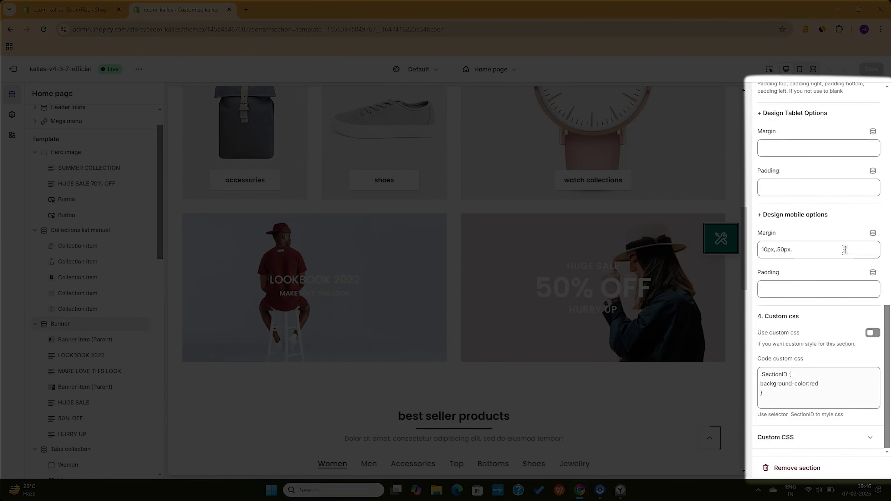
Step: Preview the home page in mobile and full-screen views, checking down to the footer, and return to the desktop view
scroll(844, 250, up, 15)
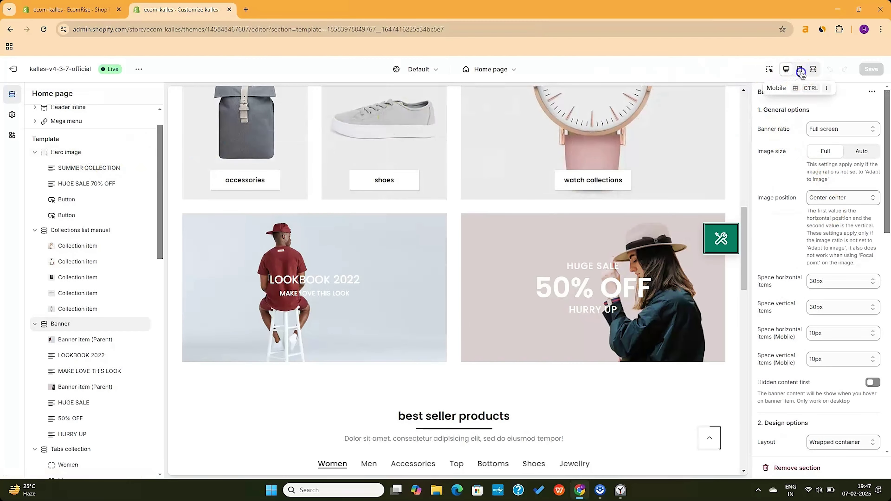
click(799, 69)
click(640, 177)
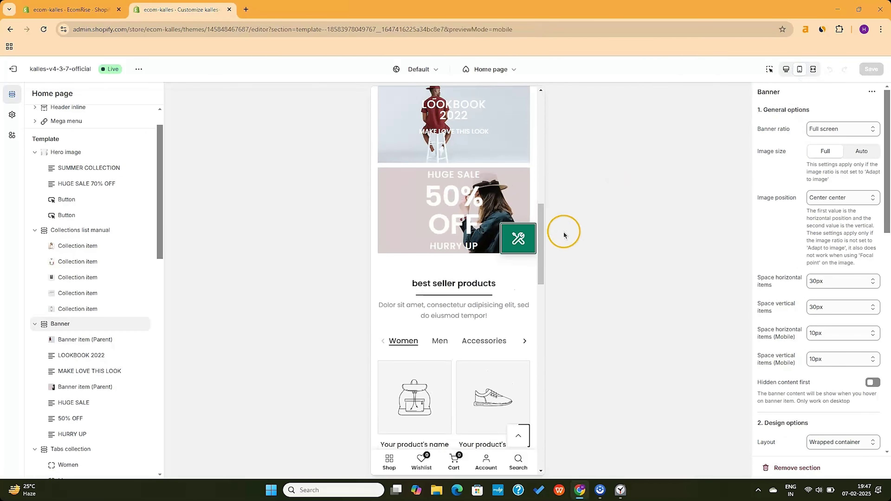
drag(542, 250, 546, 136)
click(812, 69)
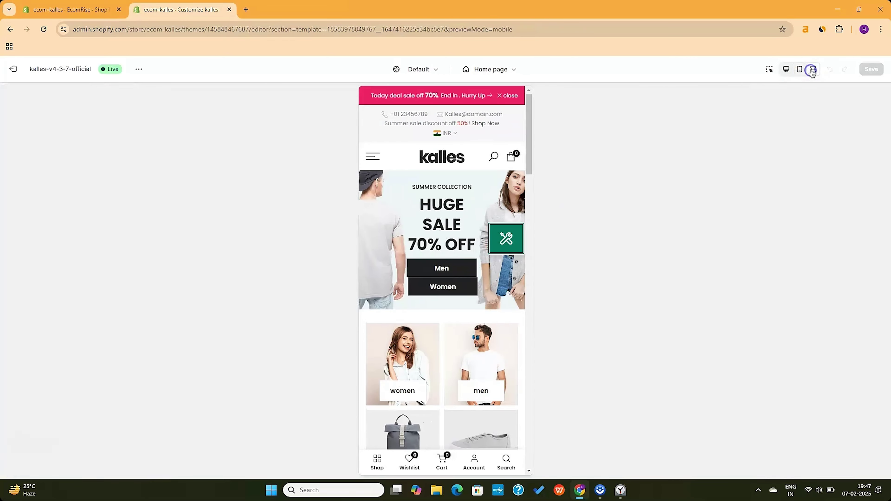
scroll(700, 235, down, 5)
scroll(694, 253, down, 15)
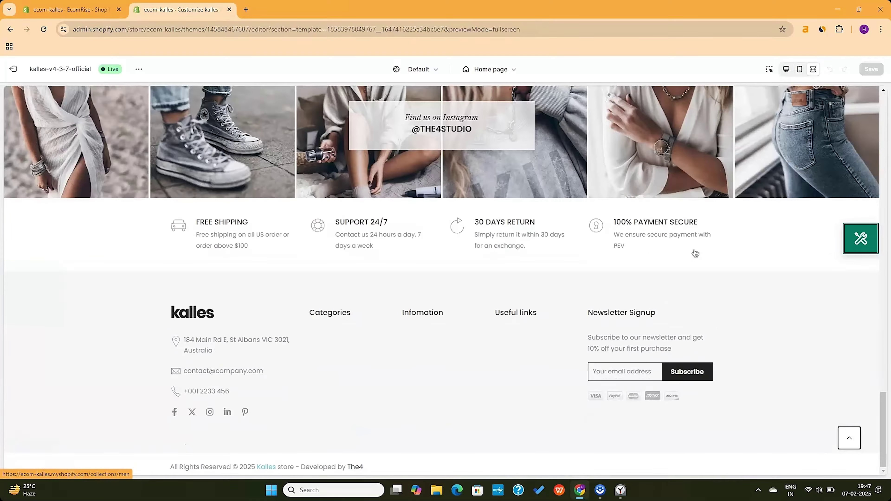
scroll(694, 253, up, 20)
scroll(694, 253, up, 2)
click(786, 70)
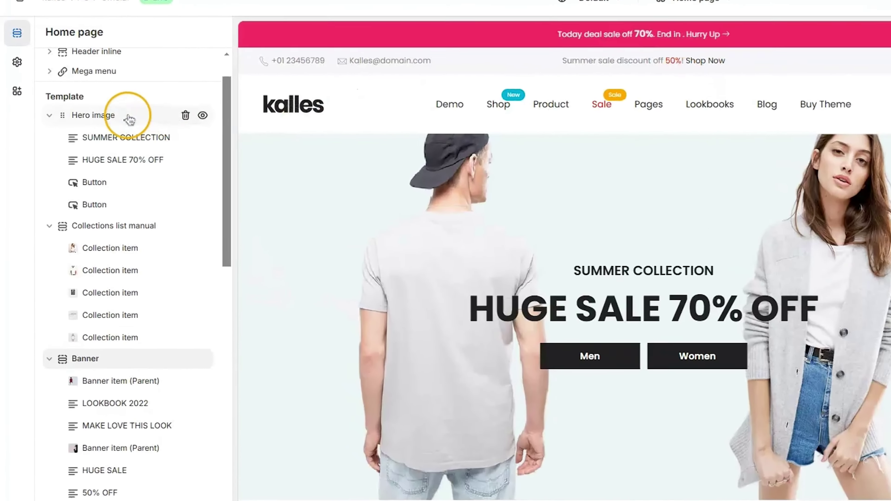
Step: Move the Hero image section below Collections list manual and restore the original section order
click(71, 150)
drag(65, 225, 65, 127)
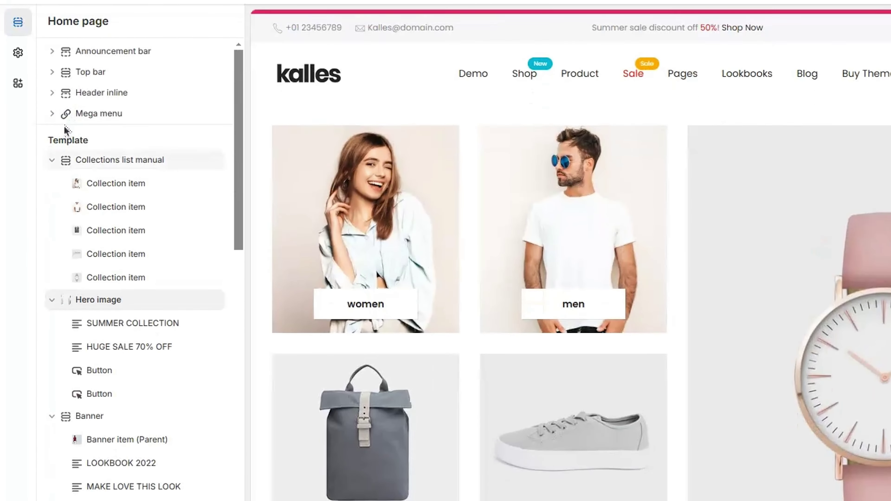
drag(65, 162, 60, 245)
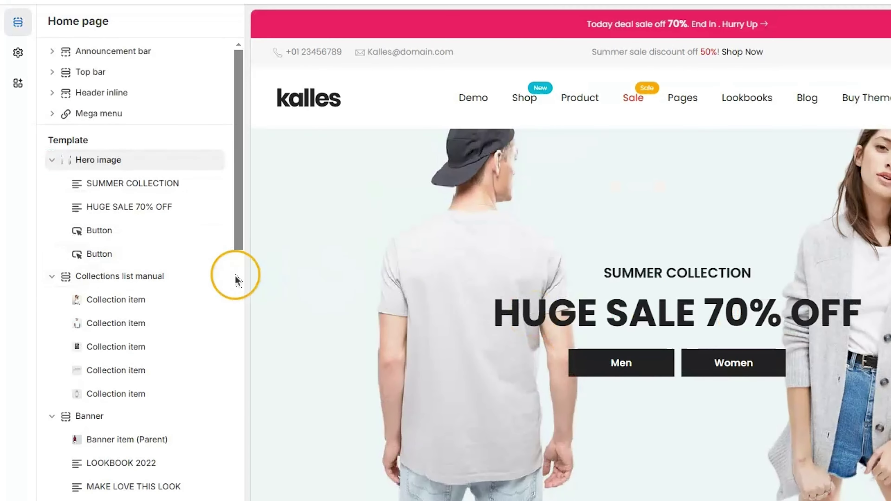
Step: Delete the Tabs collection section and undo the deletion, and hide the same section and show it again
scroll(123, 270, down, 10)
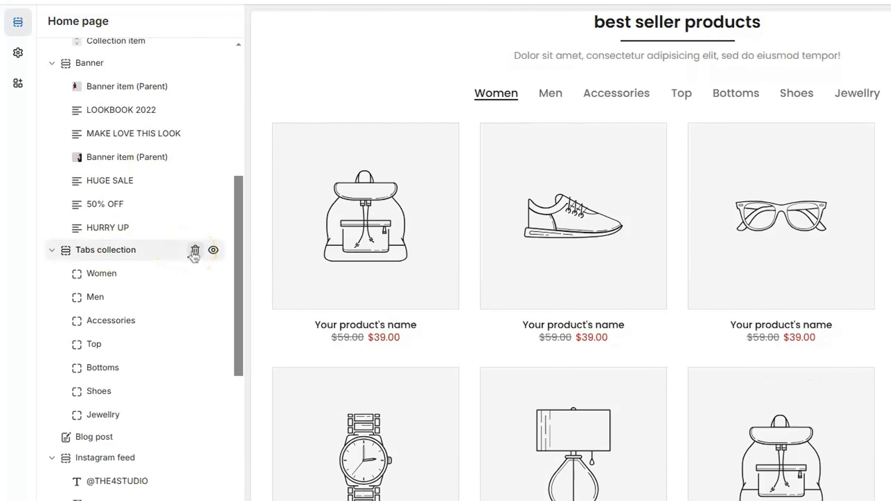
click(195, 250)
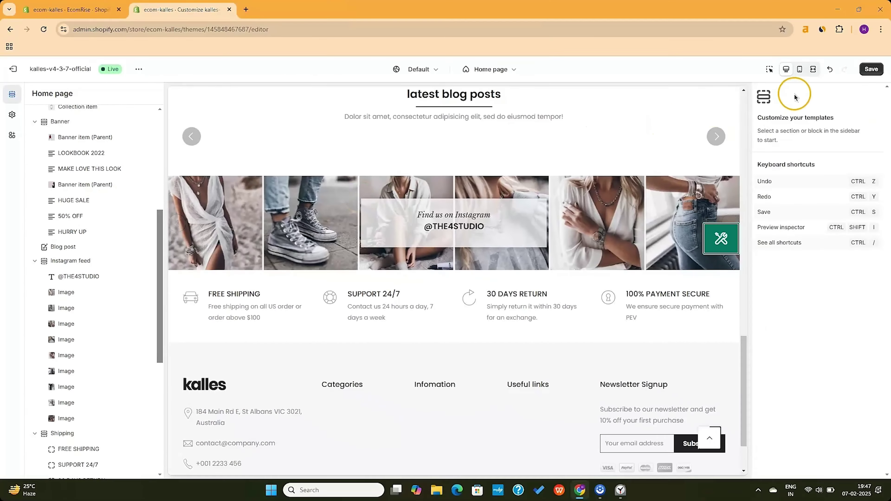
click(830, 70)
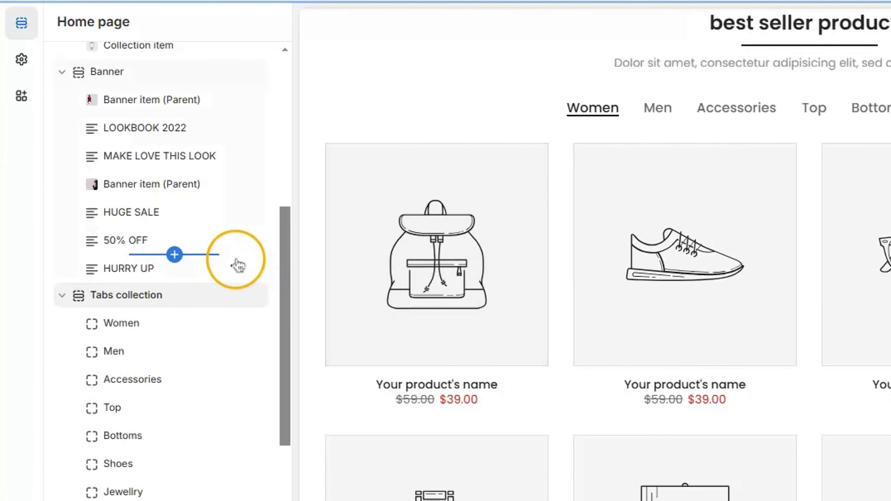
click(255, 298)
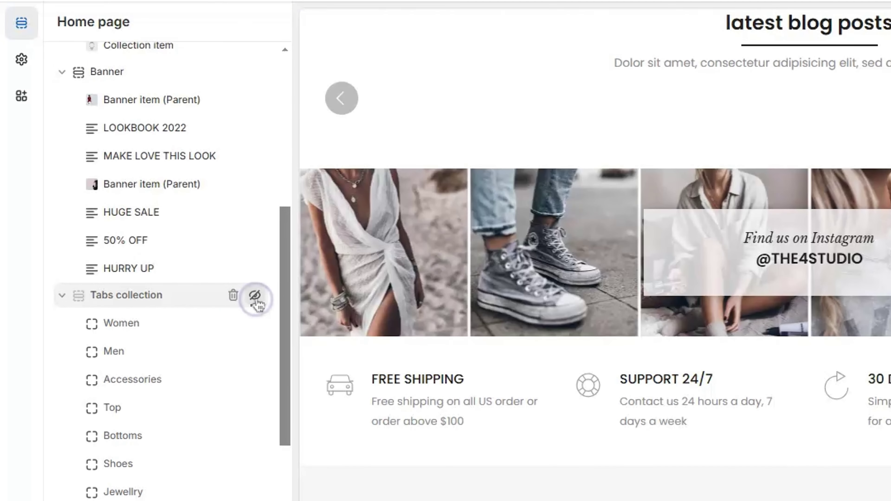
click(255, 297)
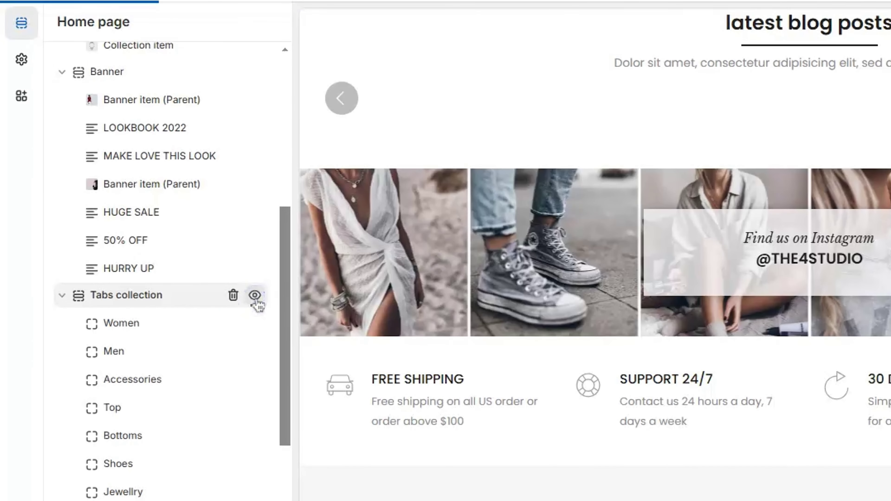
Step: Browse the complete list of sections that can be added to the home page template
scroll(219, 333, down, 10)
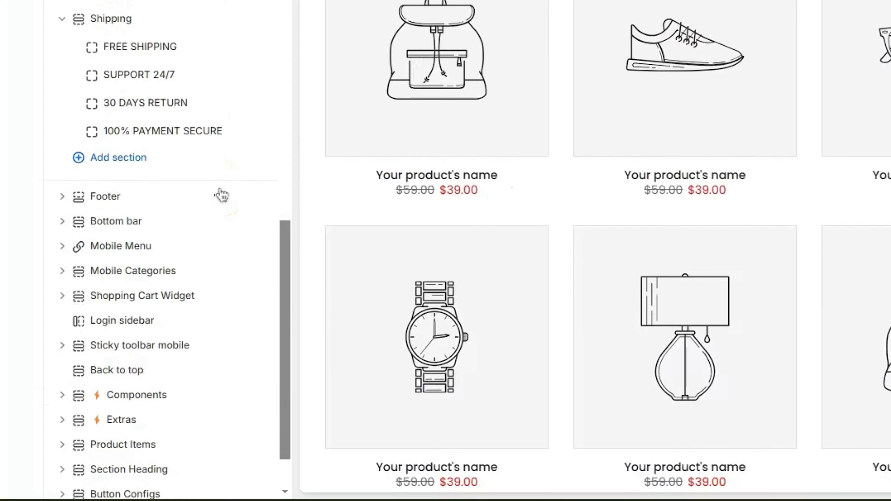
scroll(221, 196, down, 2)
click(119, 88)
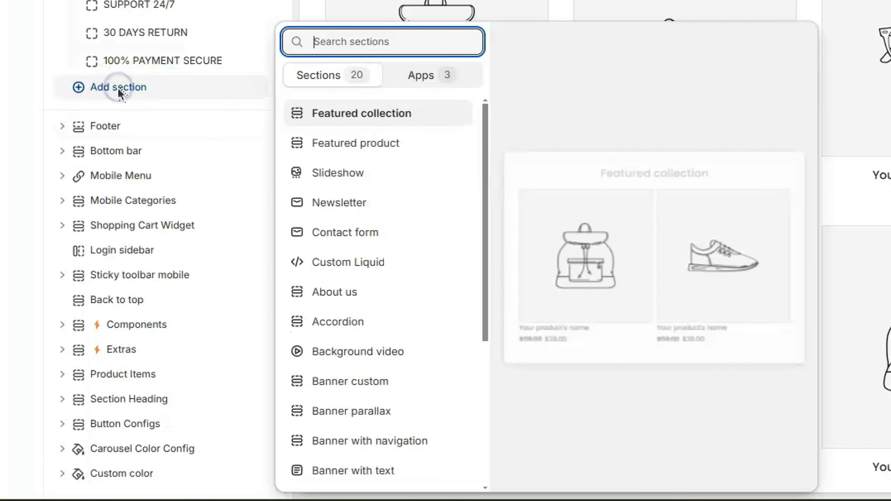
scroll(385, 315, down, 5)
click(342, 472)
scroll(422, 298, down, 10)
click(357, 472)
scroll(408, 372, down, 10)
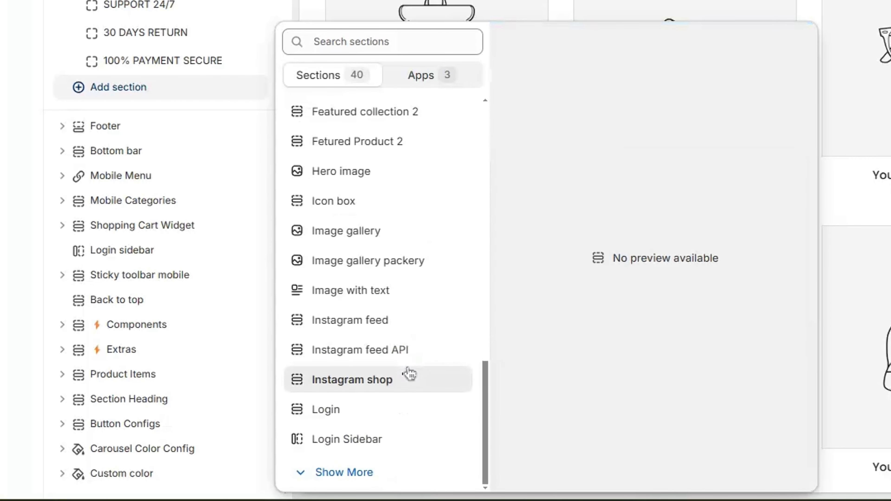
click(344, 472)
scroll(414, 351, down, 8)
click(364, 473)
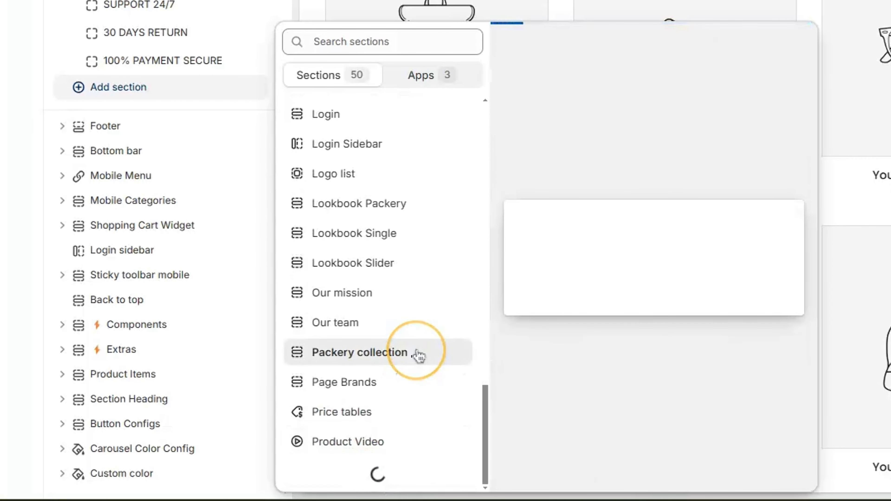
scroll(417, 356, down, 8)
click(374, 472)
scroll(451, 315, down, 8)
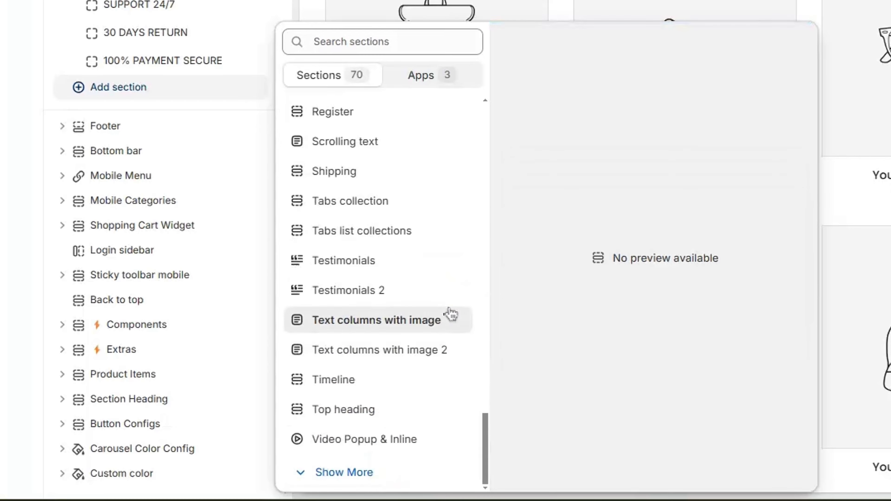
click(344, 472)
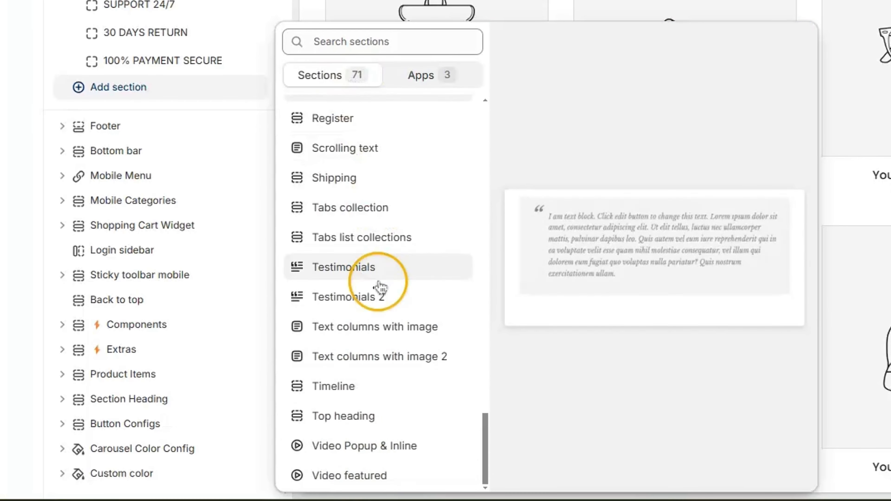
scroll(383, 351, up, 20)
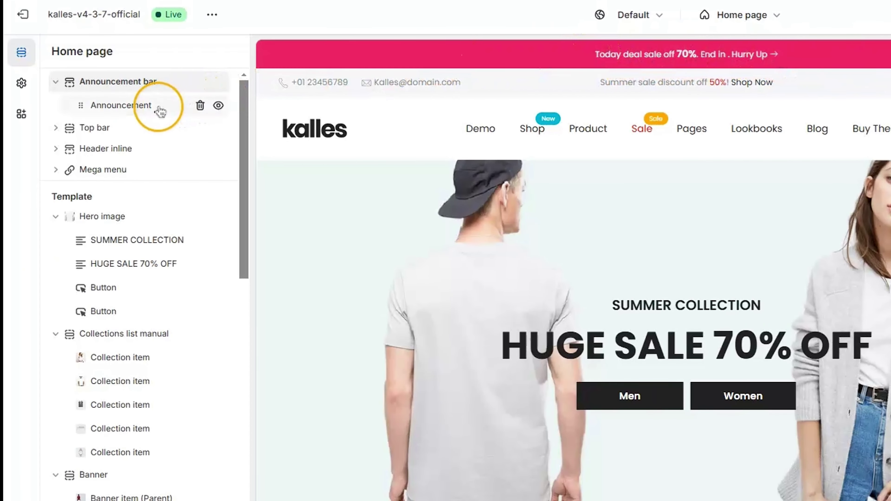
Step: Replace the announcement's banner content with "Free Shipping Worldwide"
click(161, 108)
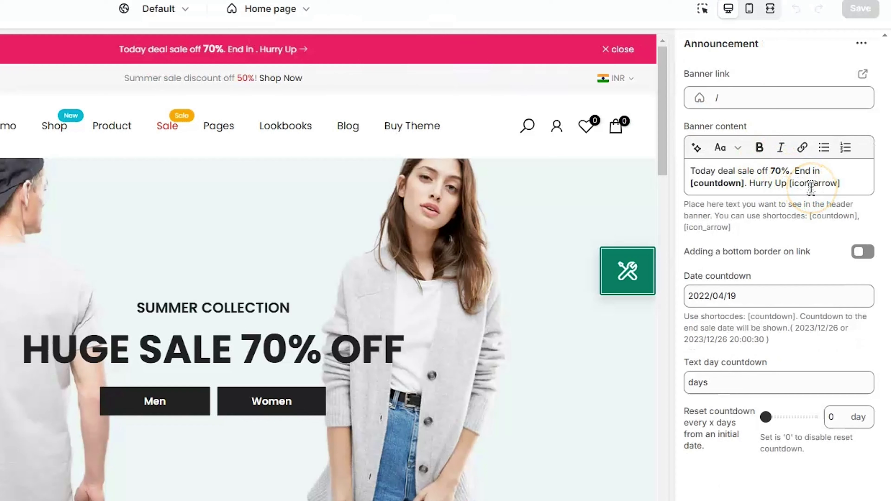
triple_click(765, 175)
text(Free Ship)
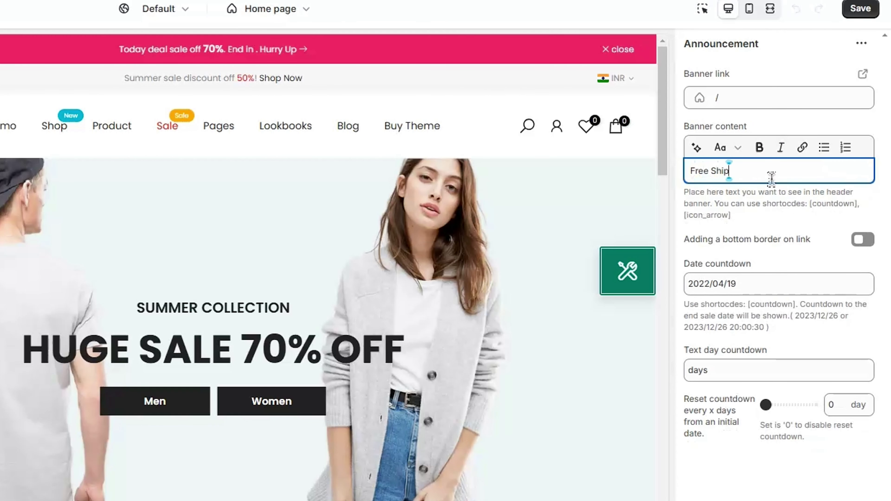
text(ping Worldwide)
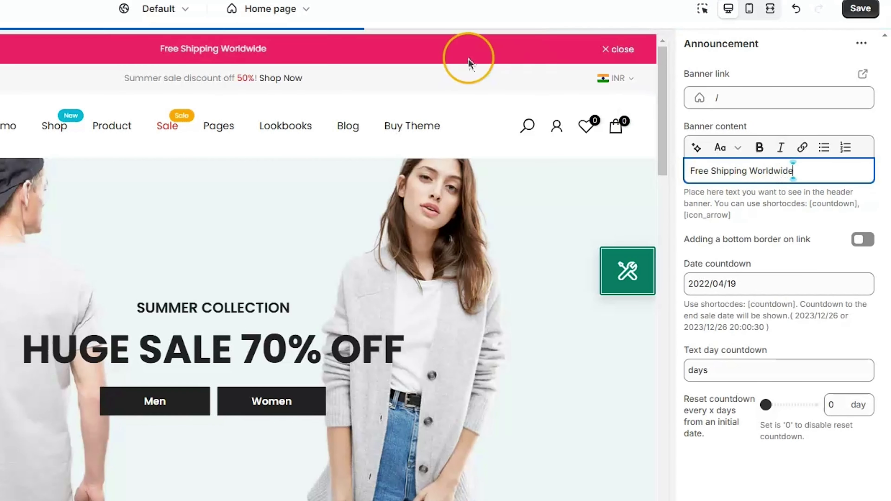
Step: Examine the announcement's banner link destinations and its countdown settings
click(764, 97)
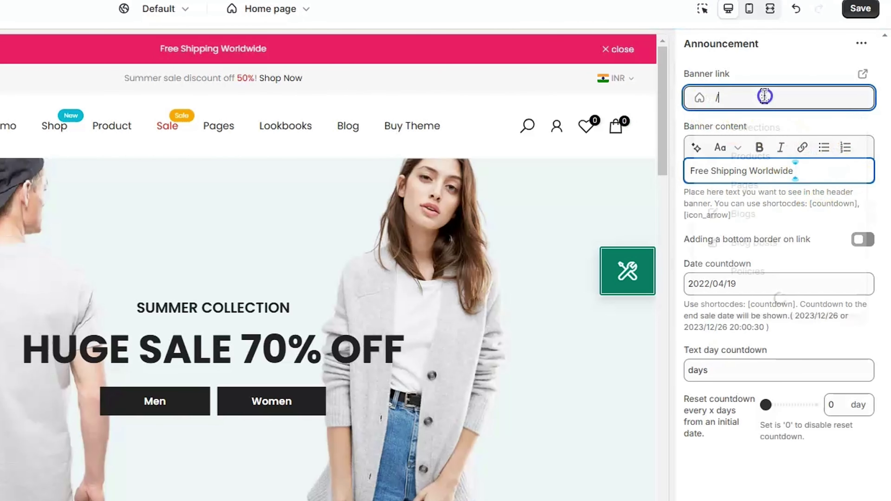
click(760, 135)
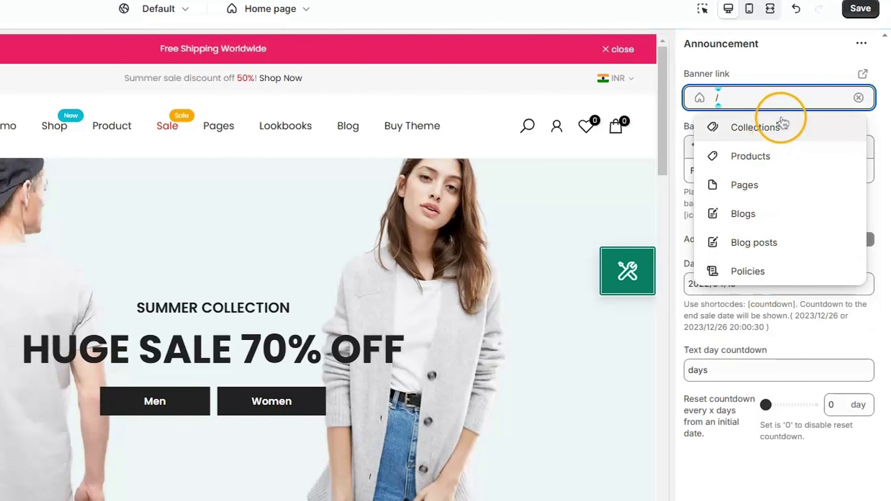
click(787, 78)
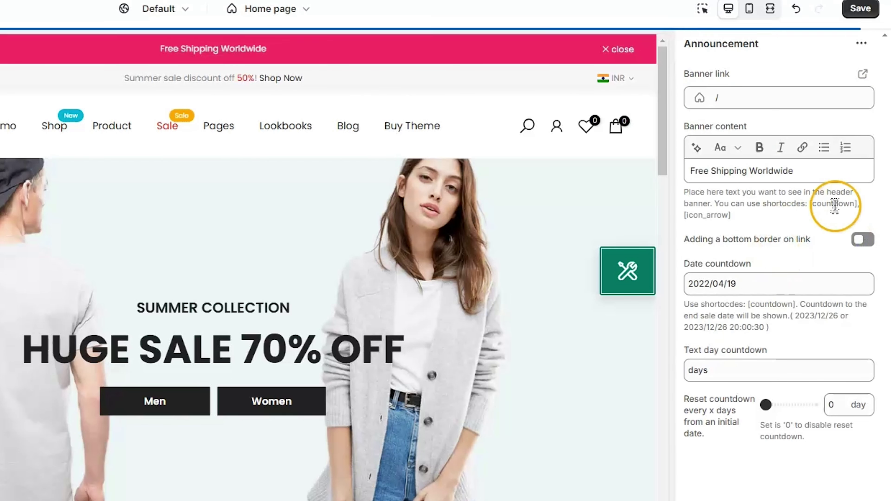
click(738, 373)
click(798, 338)
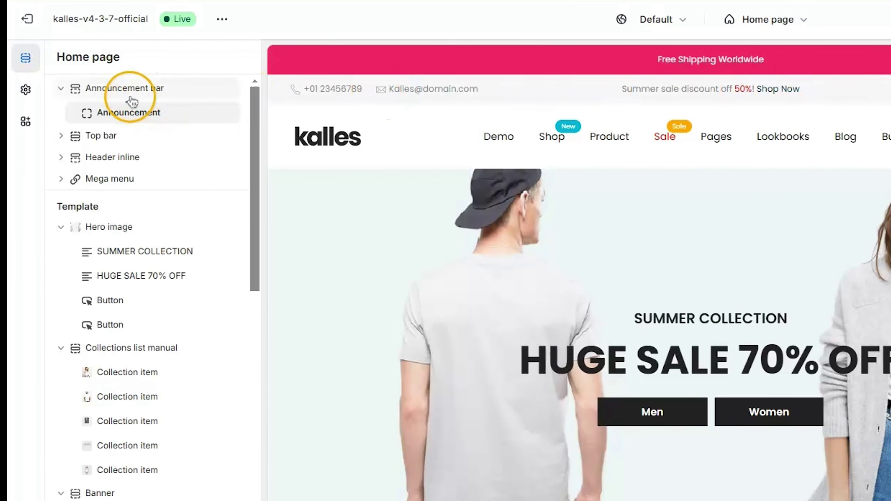
Step: Add a second Announcement block to the Announcement bar, above the existing one
mouse_move(158, 101)
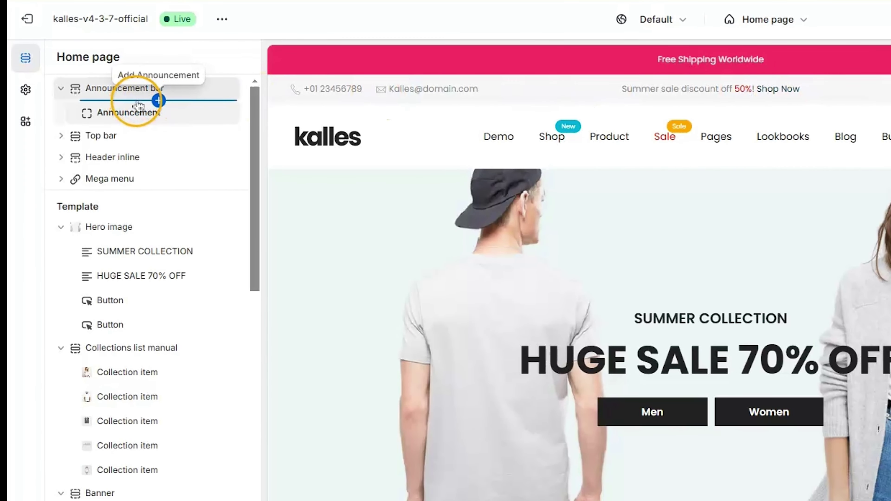
click(158, 102)
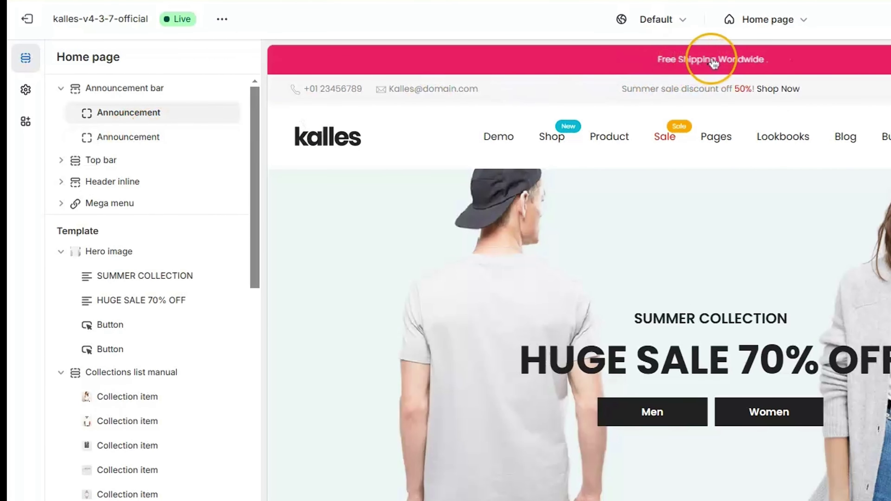
mouse_move(161, 144)
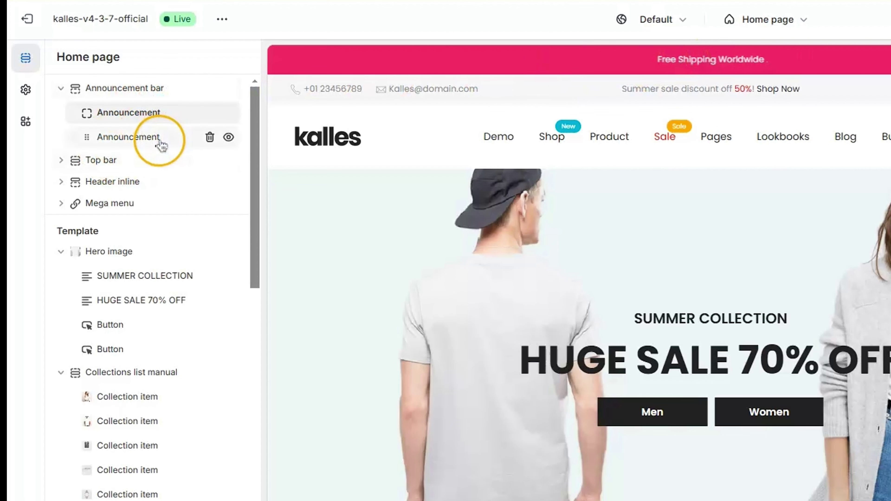
Step: Delete the Custom html, summer sale discount text and currency/language blocks from the Top bar section
click(124, 163)
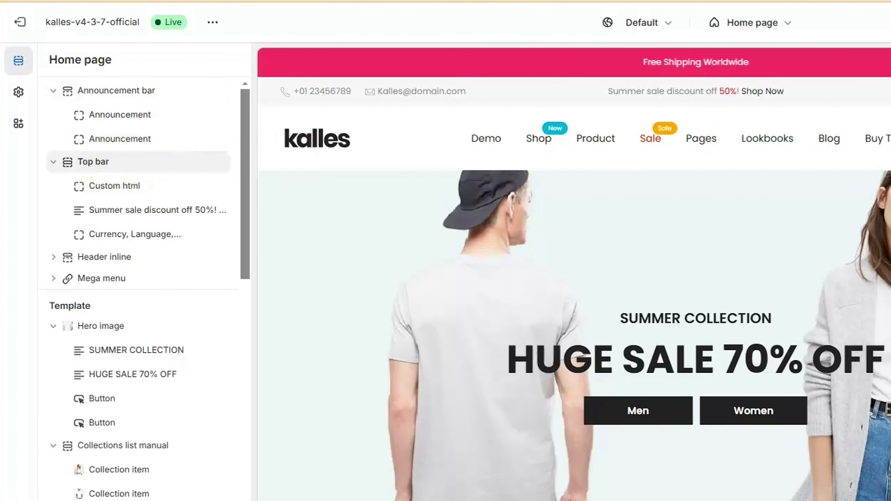
click(200, 186)
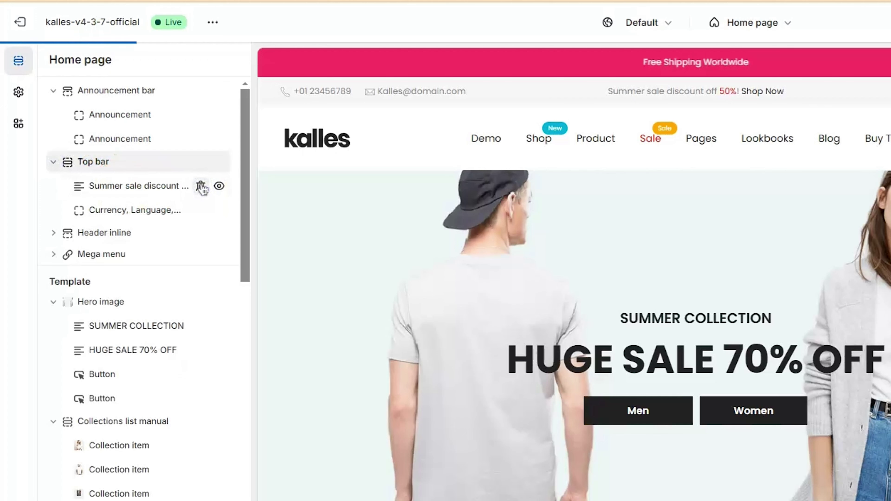
click(201, 186)
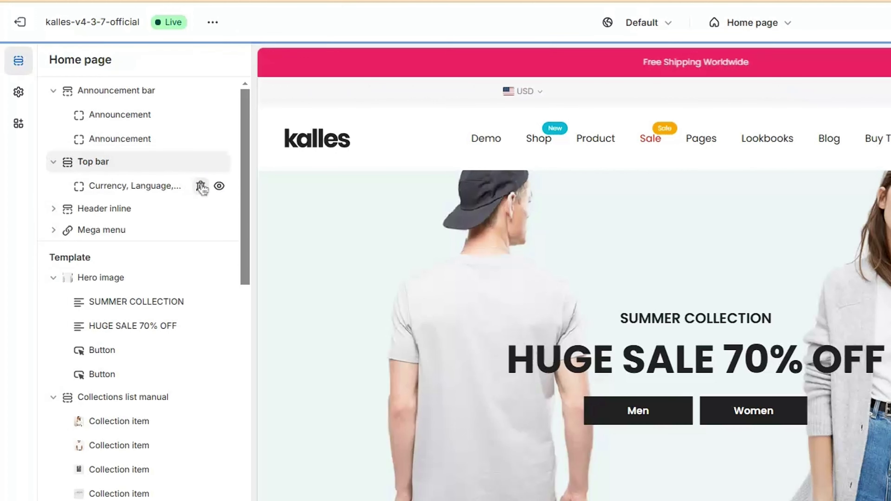
click(200, 186)
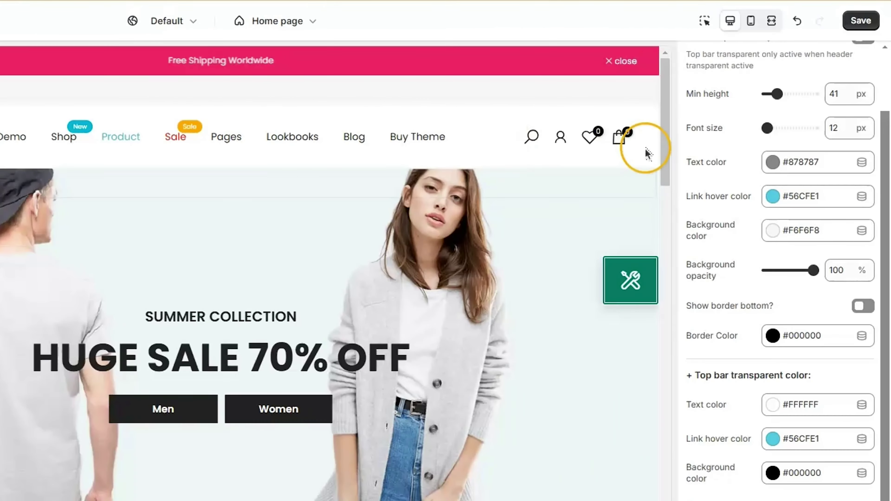
Step: Set the Top bar's minimum height to 20 px and its background opacity to 0%
drag(820, 272, 764, 270)
click(772, 163)
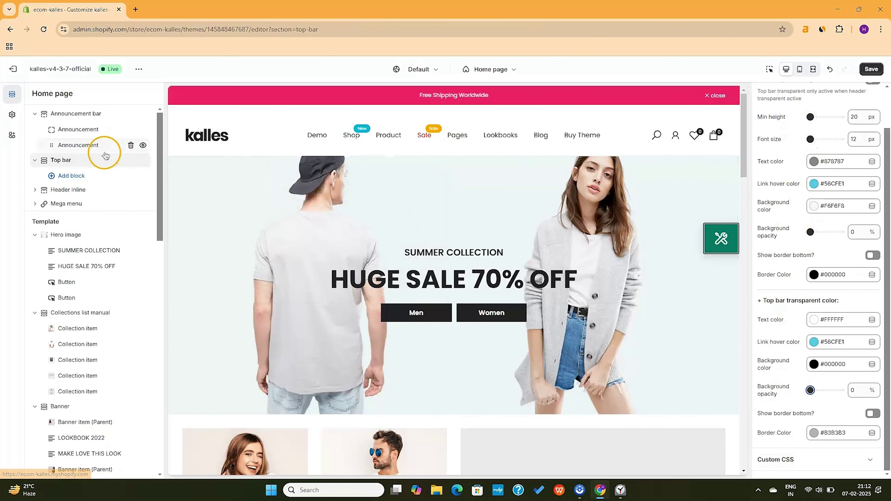
Step: Examine the menu item blocks under Header inline and the blocks of the Mega menu section
click(55, 190)
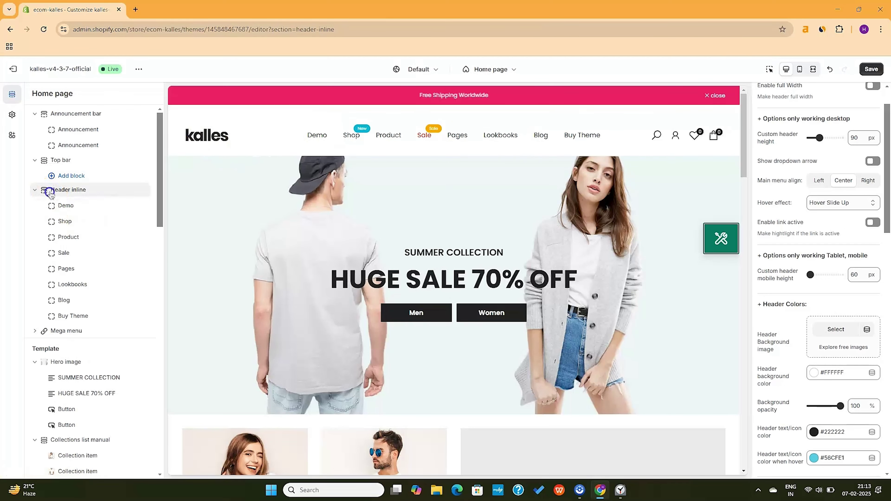
click(34, 332)
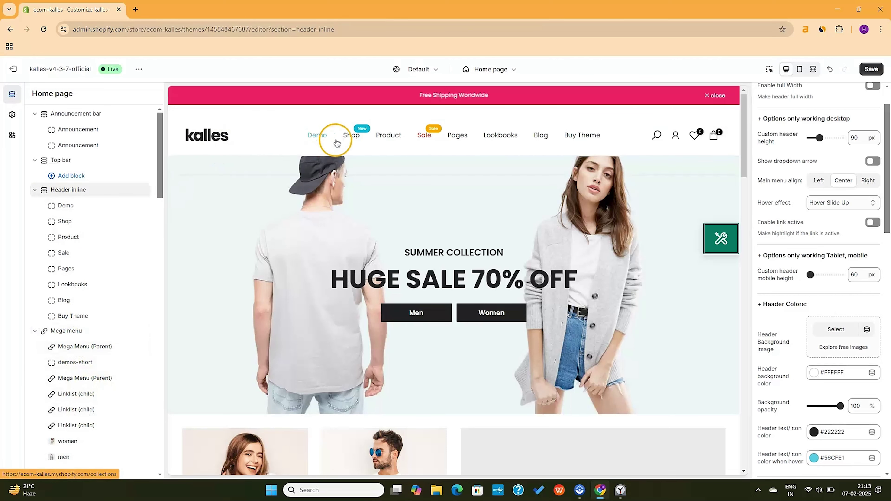
mouse_move(328, 143)
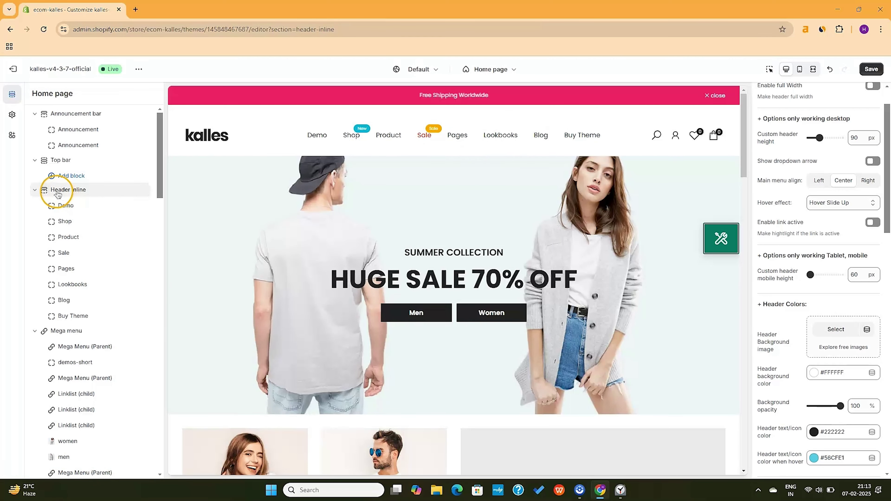
click(37, 191)
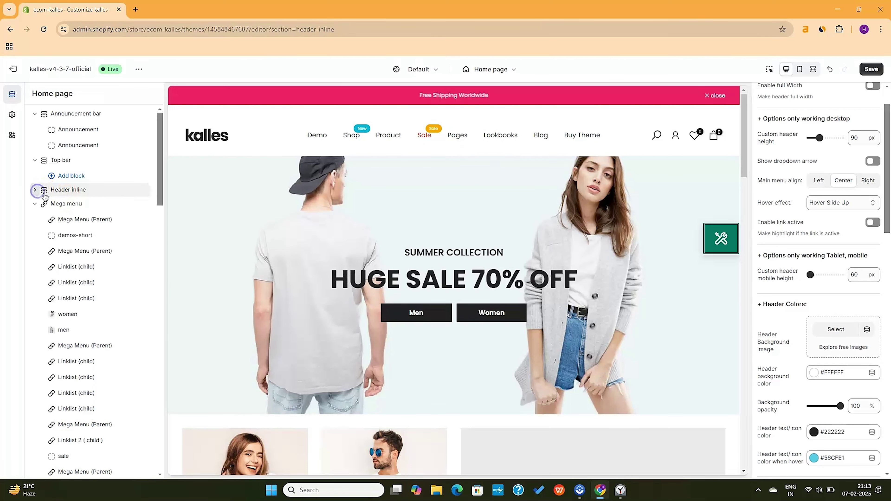
click(37, 204)
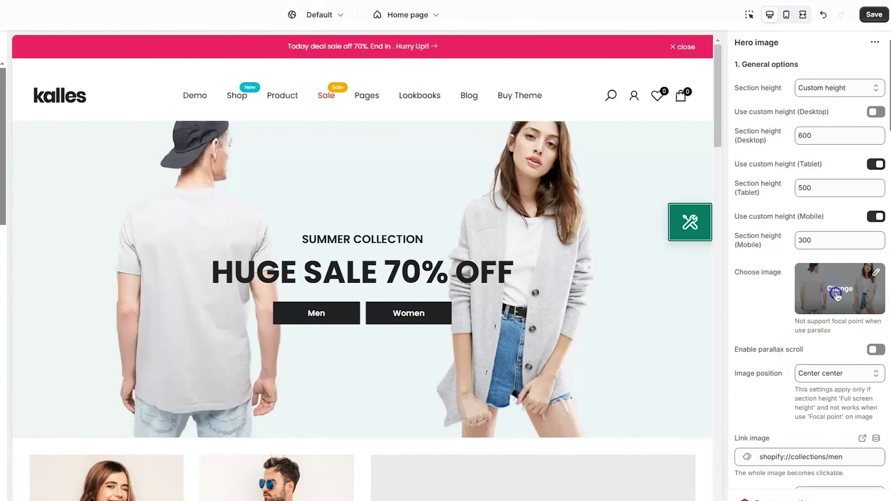
Step: Remove the picture from the Hero image section
click(837, 296)
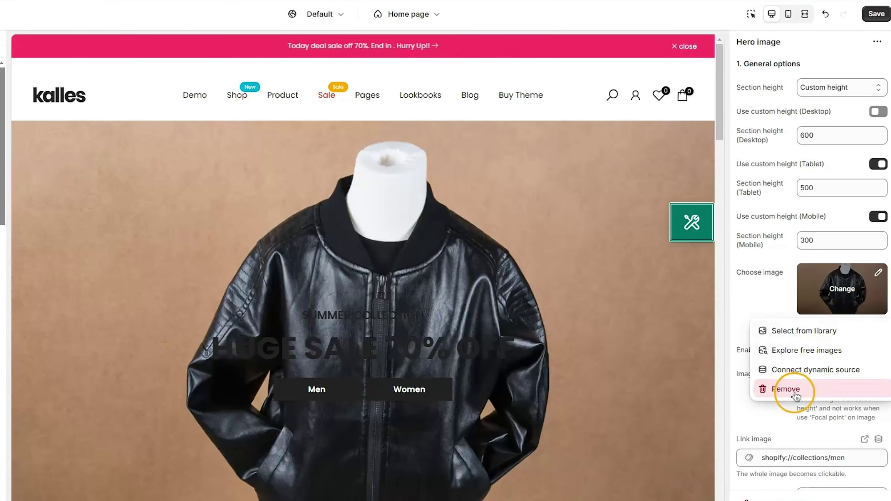
click(789, 389)
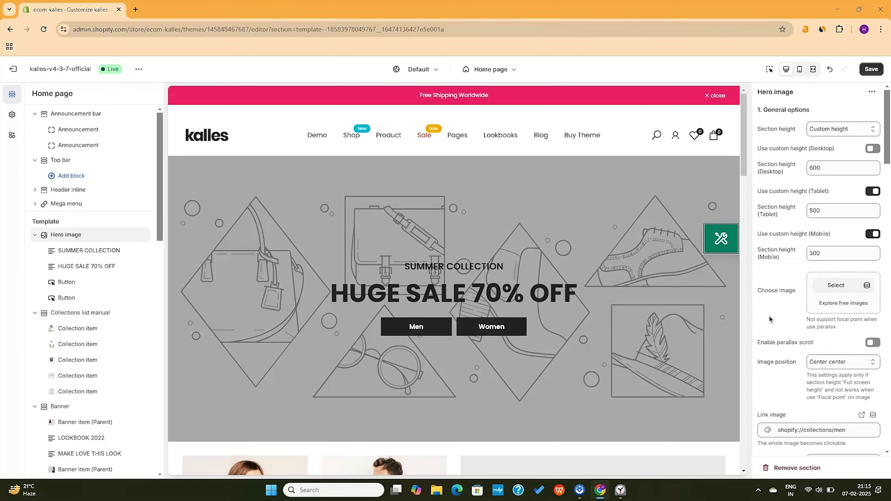
Step: Open canva.com in a new browser tab and create a custom-size design of 2000 × 1200 px
key(ctrl+t)
text(canva.com)
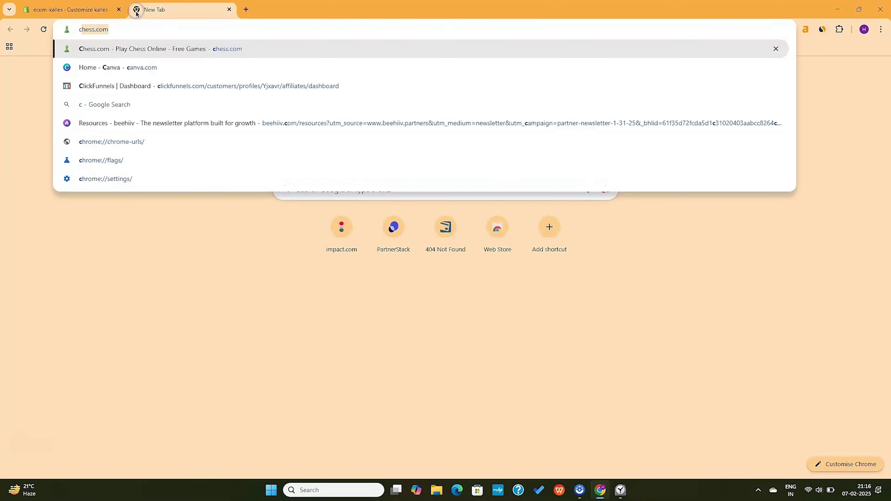
key(Return)
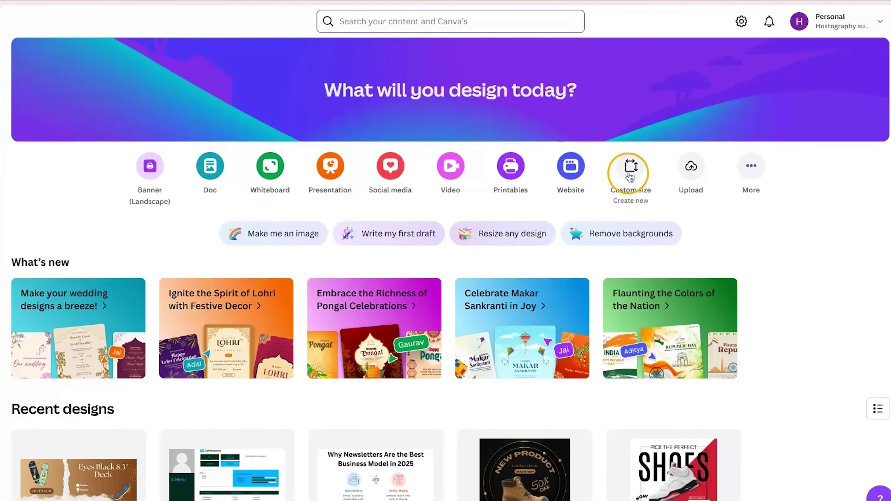
click(629, 171)
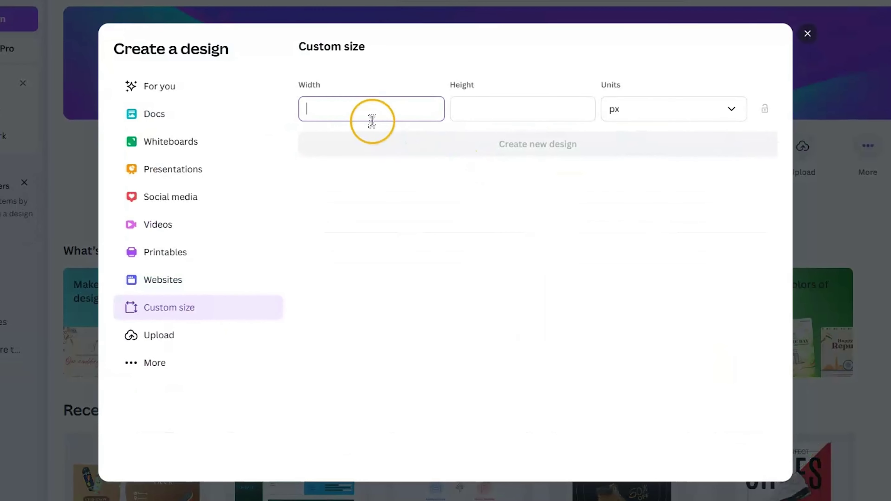
text(2000)
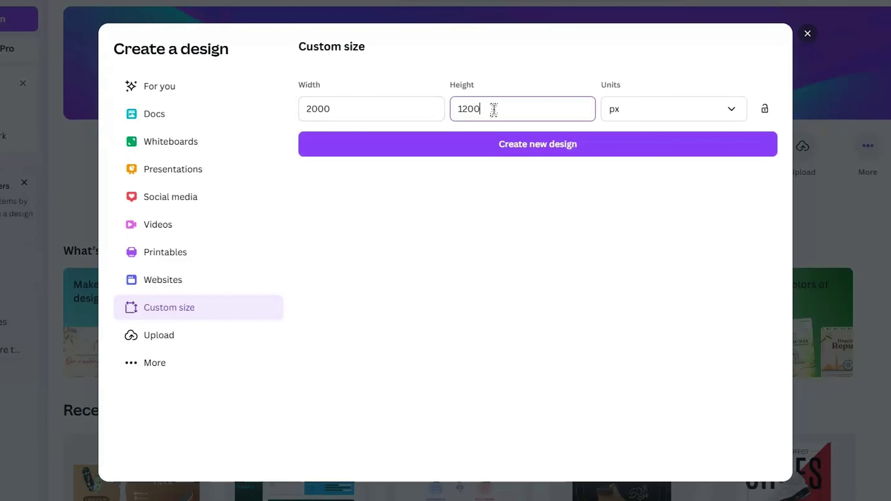
click(520, 151)
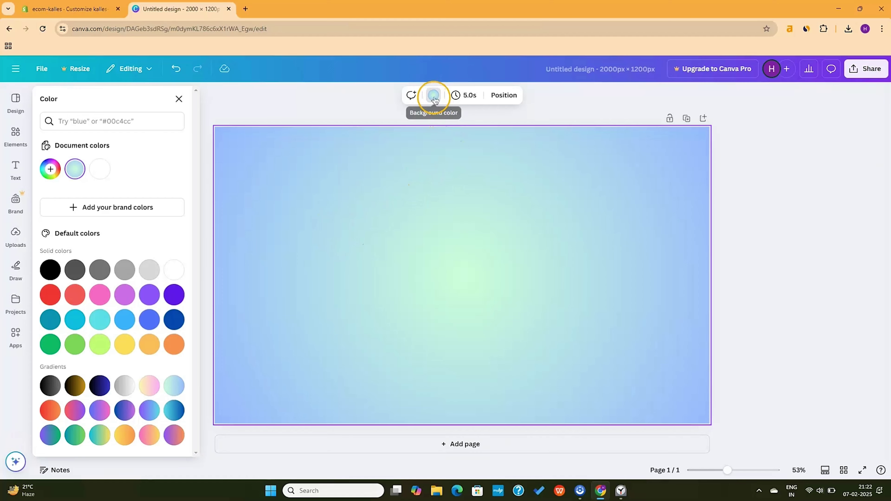
Step: Set the page background of the new design to solid white
click(434, 100)
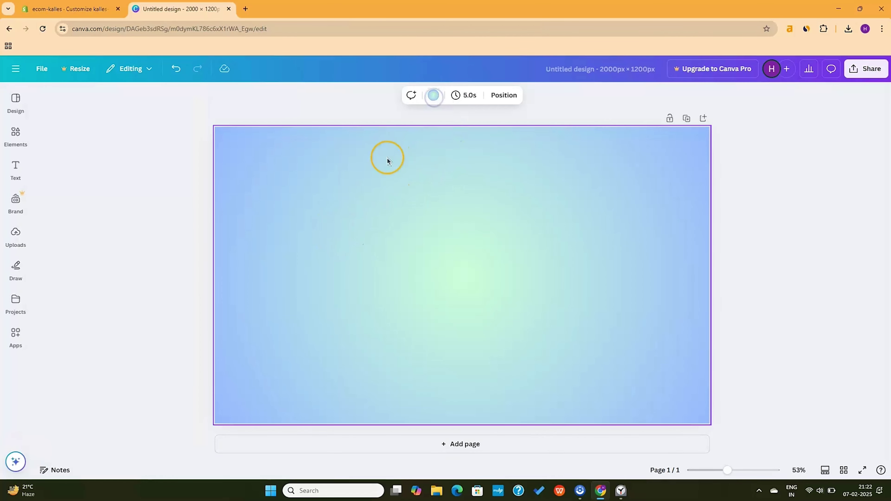
click(434, 99)
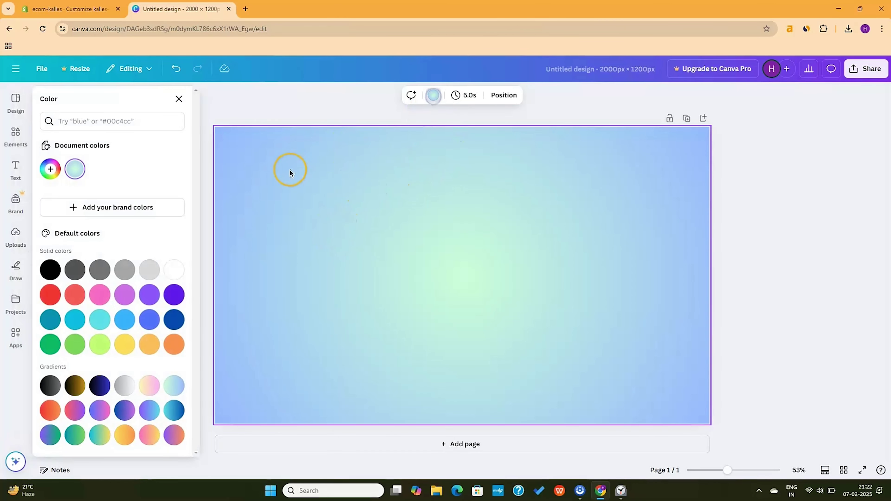
click(174, 270)
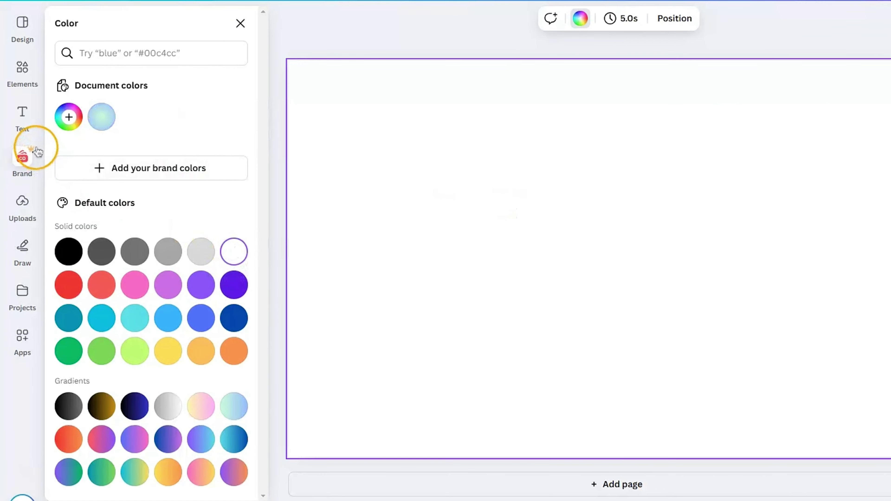
Step: Upload the two model photos, the boy in black and the girl in the blue hoodie, to the design's media
click(23, 203)
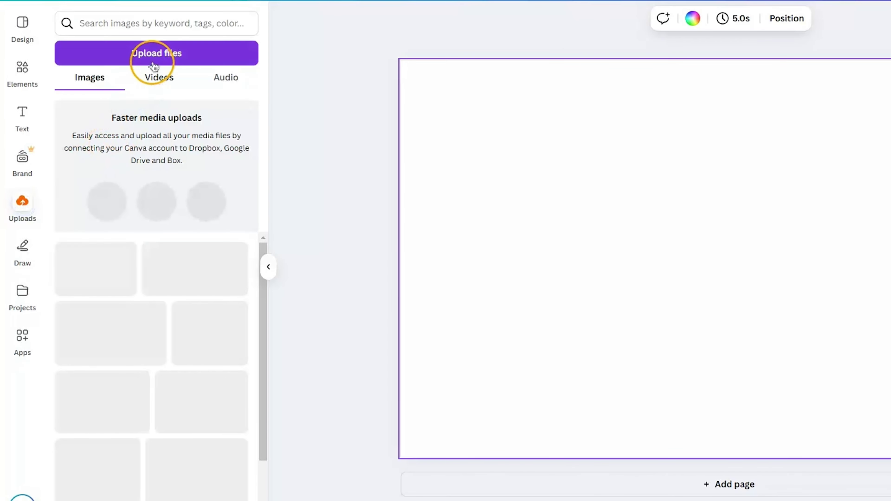
click(153, 64)
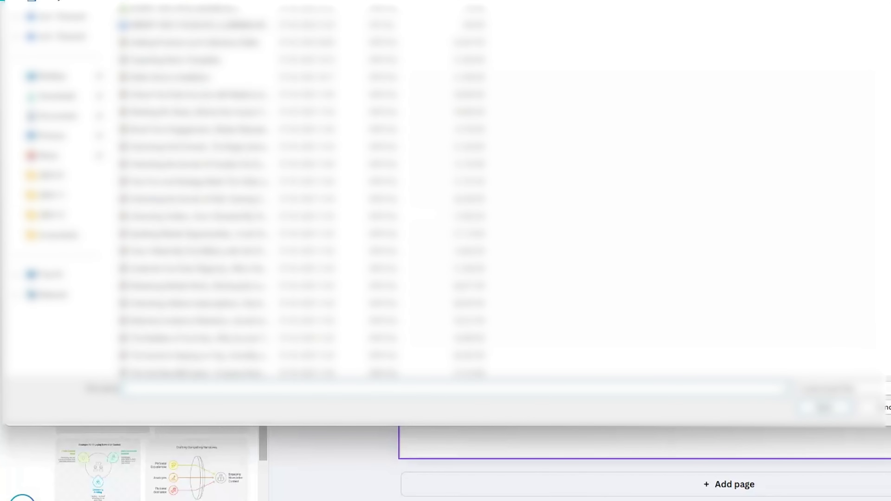
click(803, 399)
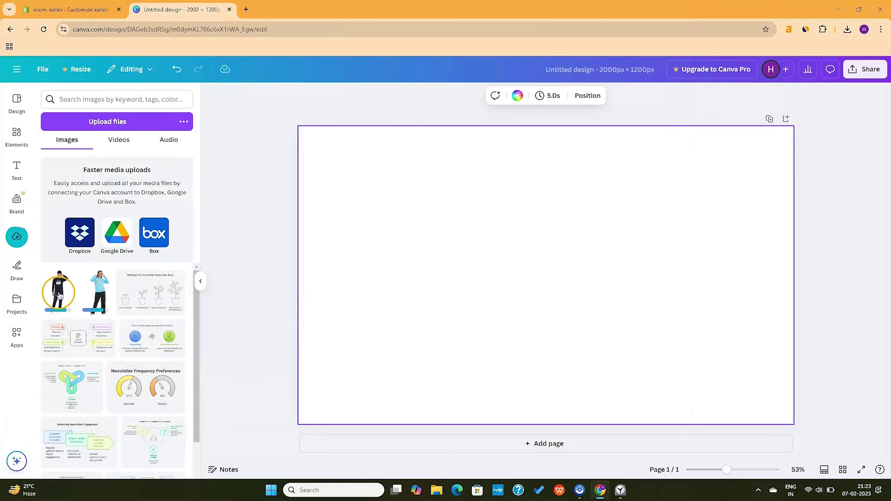
Step: Place the boy's photo on the page's right side and the girl's on its left, both enlarged to nearly full page height
click(58, 296)
drag(545, 273, 663, 230)
drag(732, 322, 784, 415)
click(465, 330)
click(118, 298)
drag(580, 268, 401, 242)
drag(442, 349, 528, 382)
drag(476, 338, 449, 336)
click(515, 327)
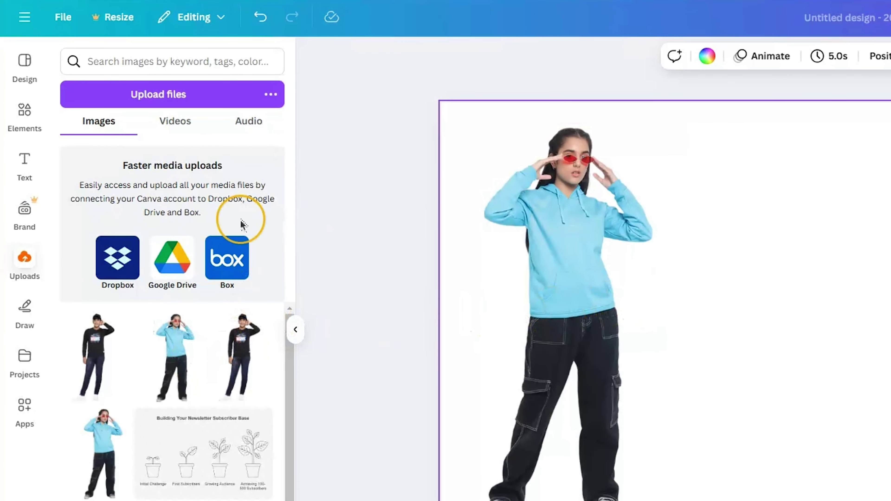
Step: Search the elements for "shapes" and place the pink outlined circle partly off the page's upper-left corner, nudging the girl's photo slightly left
click(10, 124)
click(139, 61)
text(shapes)
key(Return)
drag(547, 270, 532, 271)
click(247, 242)
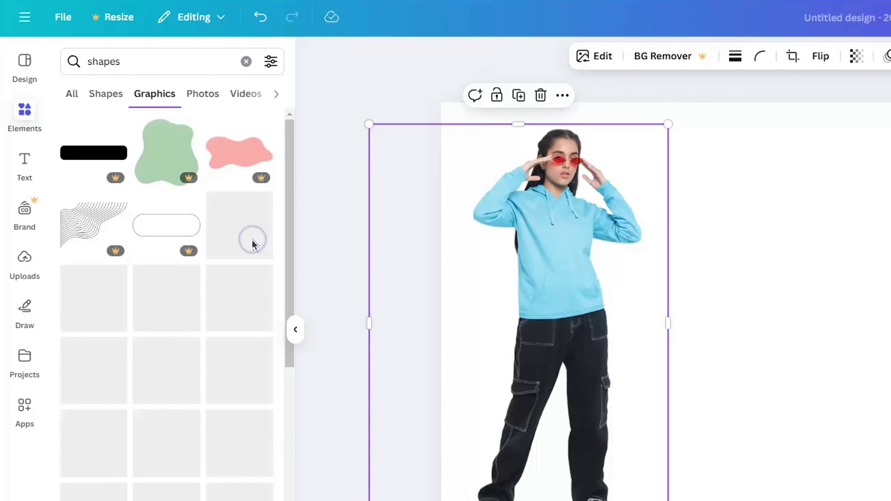
scroll(238, 298, down, 1)
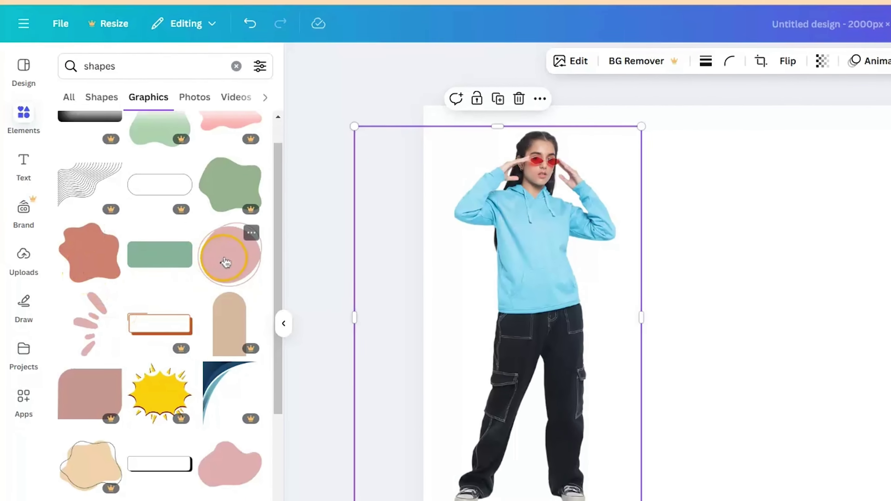
click(236, 269)
drag(581, 253, 318, 105)
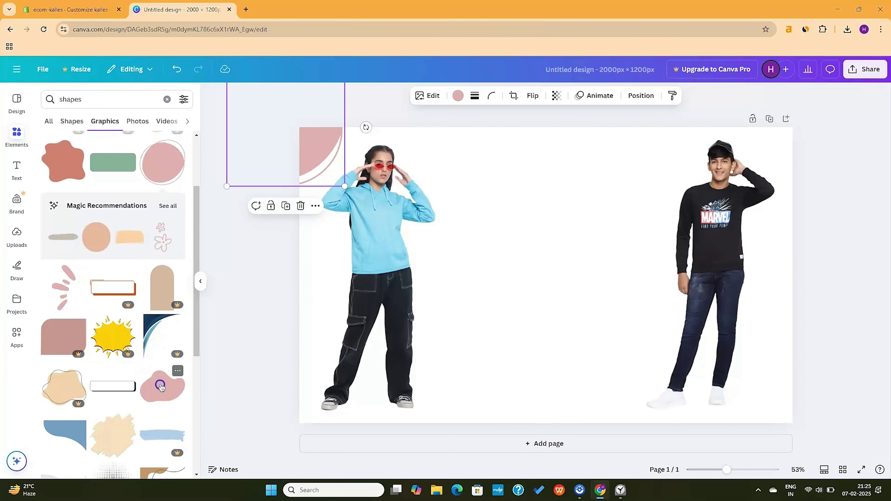
Step: Add the pink rounded blob shape partly off the page's lower-right corner
click(161, 377)
drag(544, 302, 825, 415)
click(581, 249)
Step: Recolour both corner shapes with the light blue taken from the girl's hoodie photo
click(315, 147)
click(458, 95)
click(126, 292)
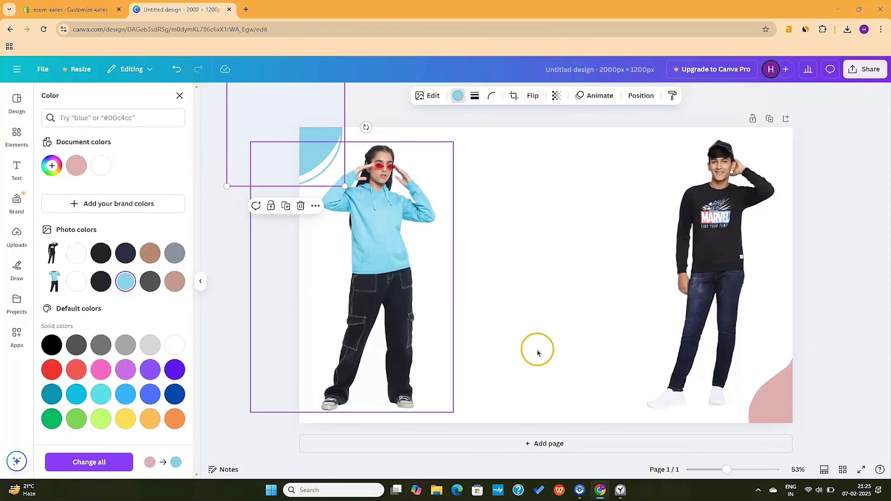
click(774, 407)
click(129, 295)
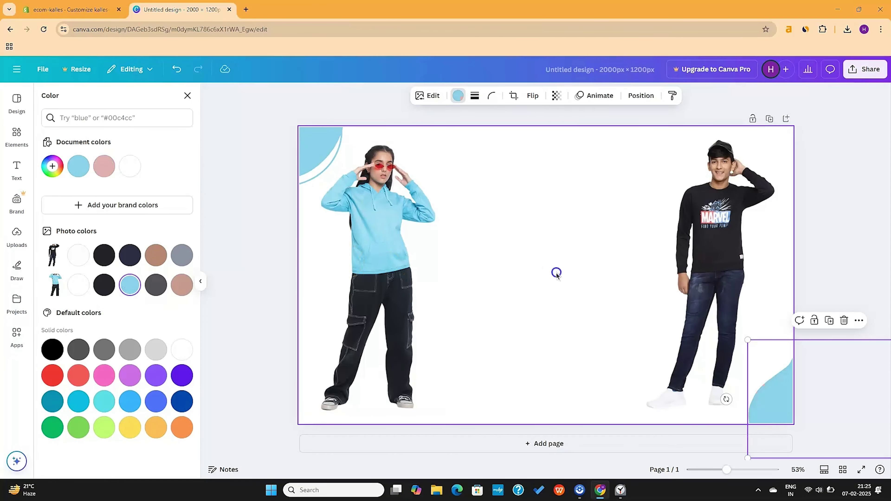
click(580, 275)
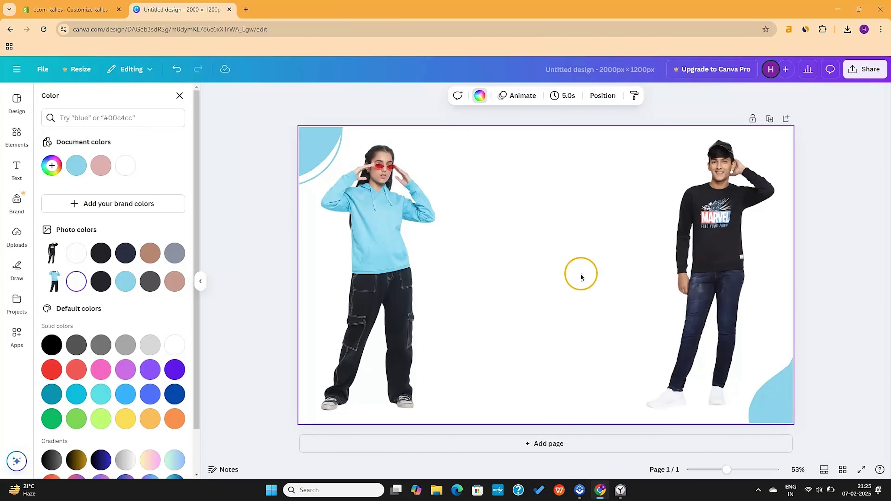
click(14, 165)
click(100, 219)
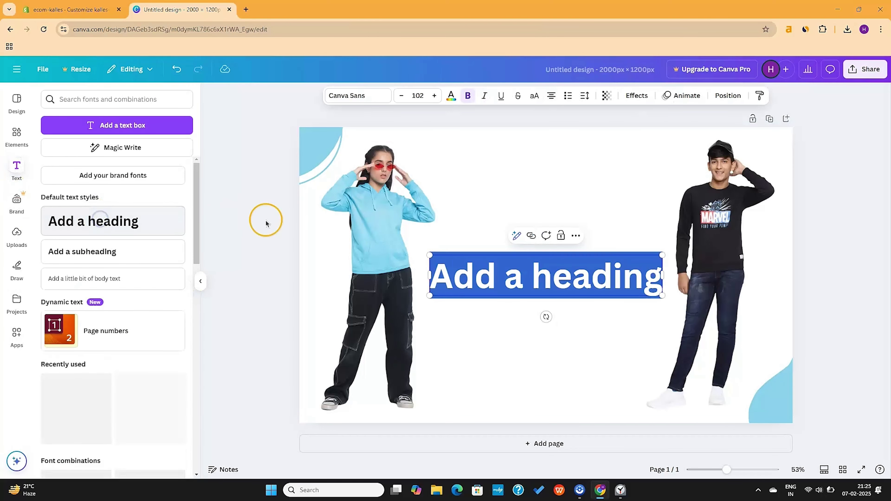
click(471, 207)
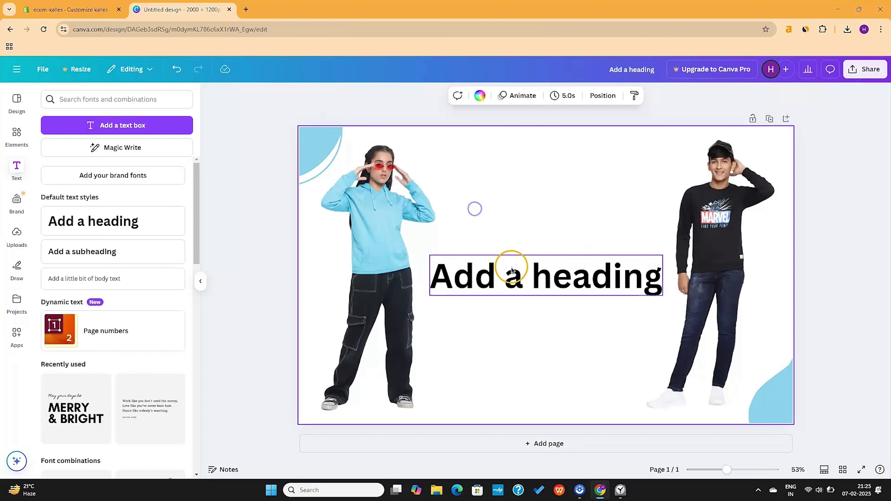
click(518, 277)
key(Delete)
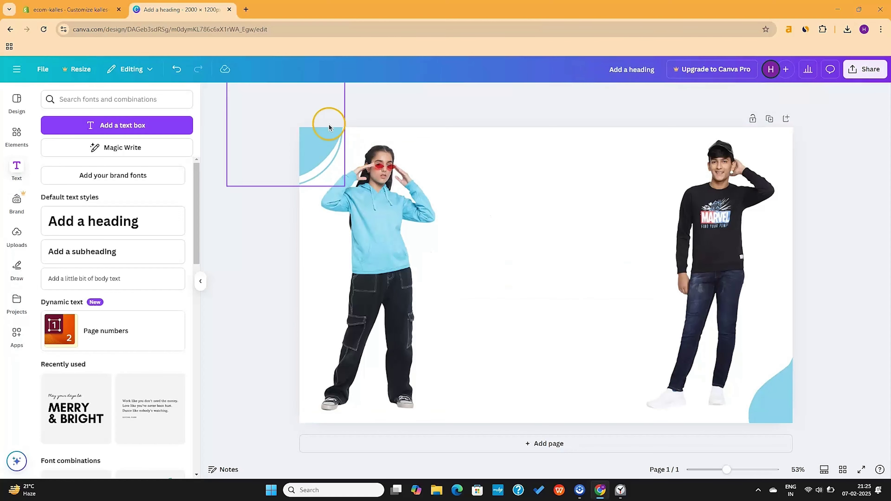
Step: Title the Canva design "banner" and download it as a PNG
click(85, 9)
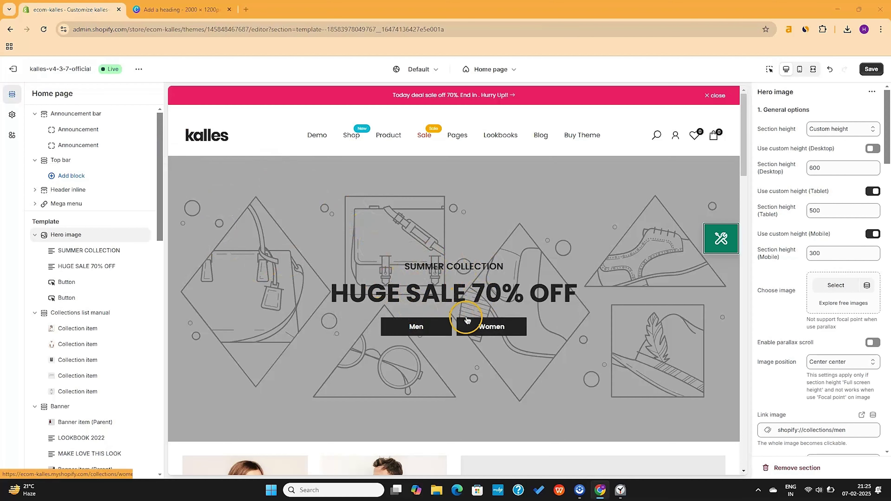
key(ctrl+Tab)
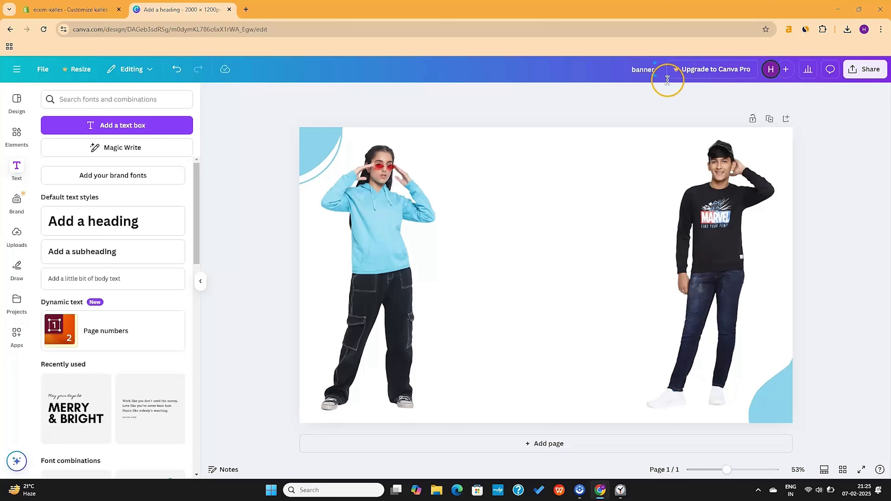
click(864, 72)
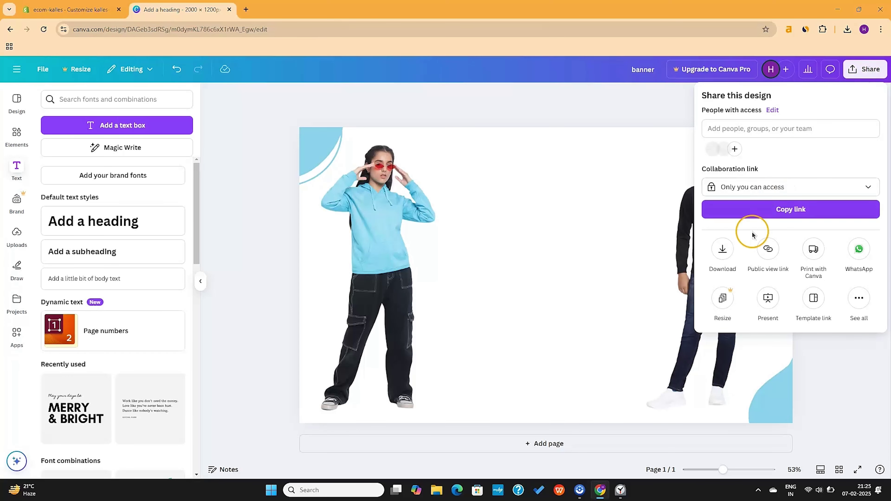
click(723, 250)
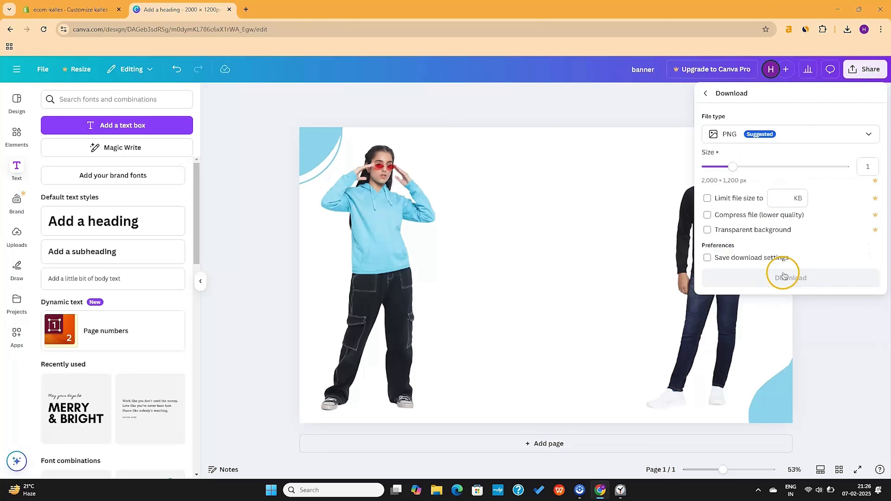
click(790, 278)
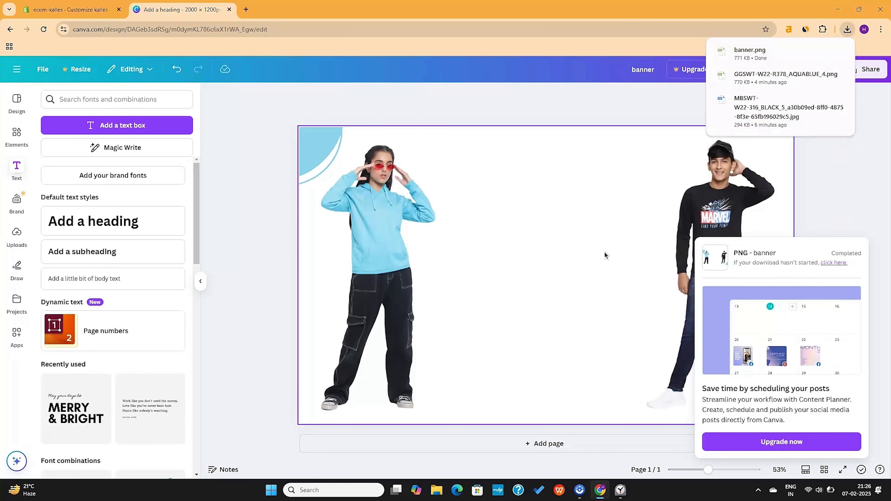
Step: Switch to the Shopify theme editor and upload banner.png from Downloads as the Hero image section's image
click(78, 13)
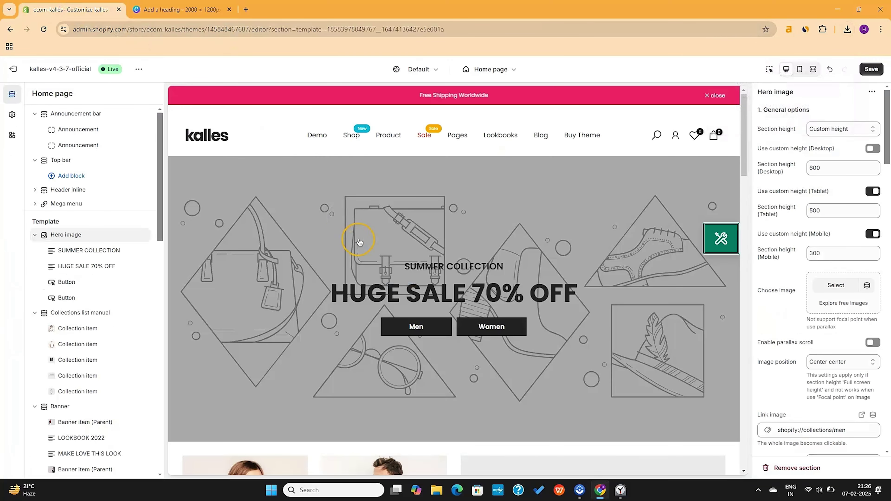
click(836, 285)
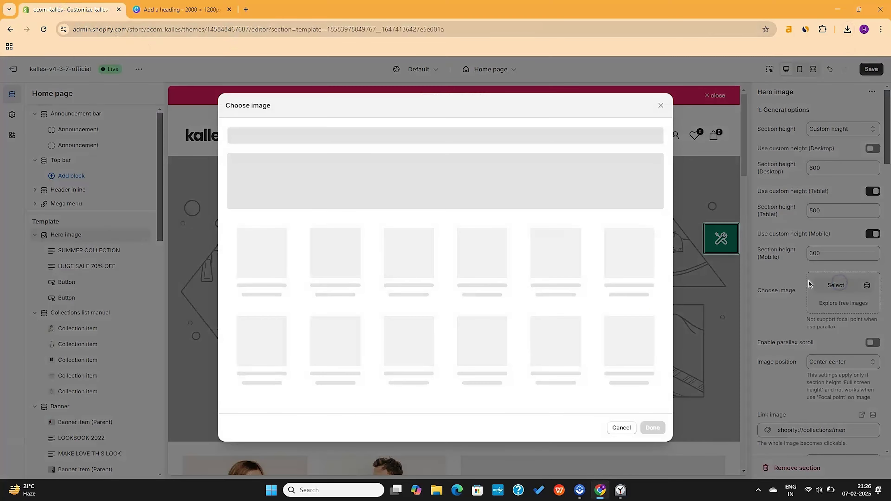
click(452, 191)
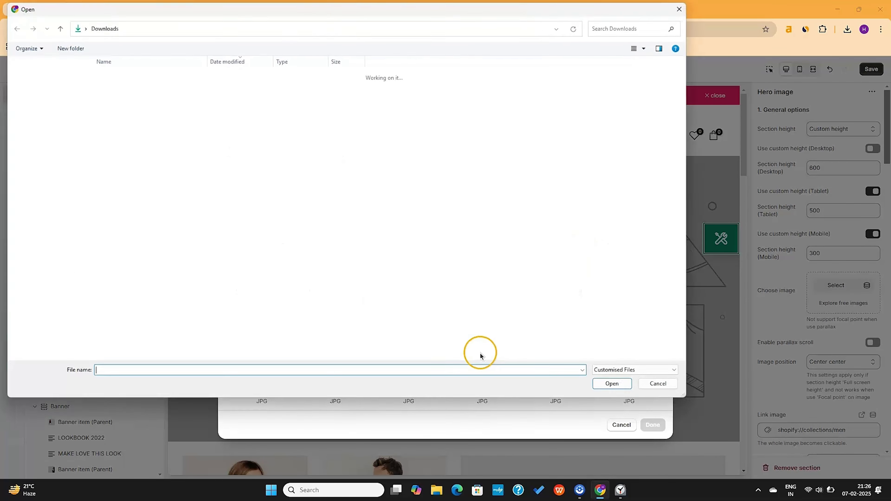
double_click(412, 237)
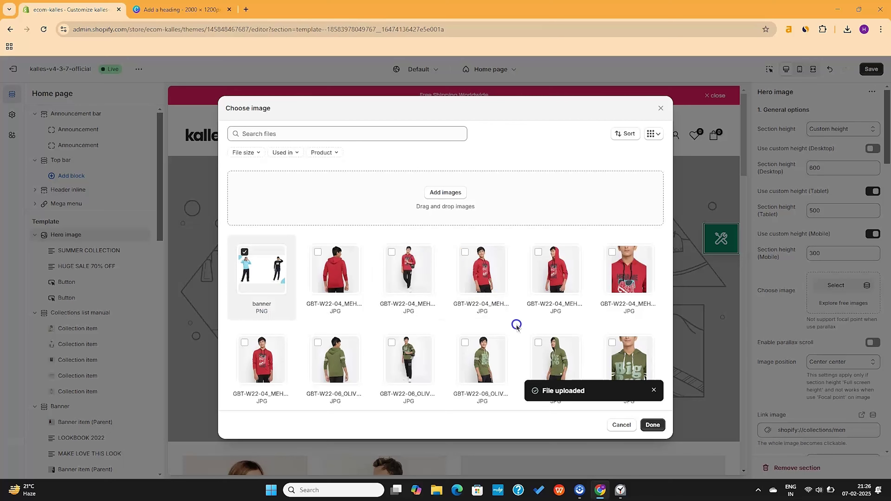
click(652, 424)
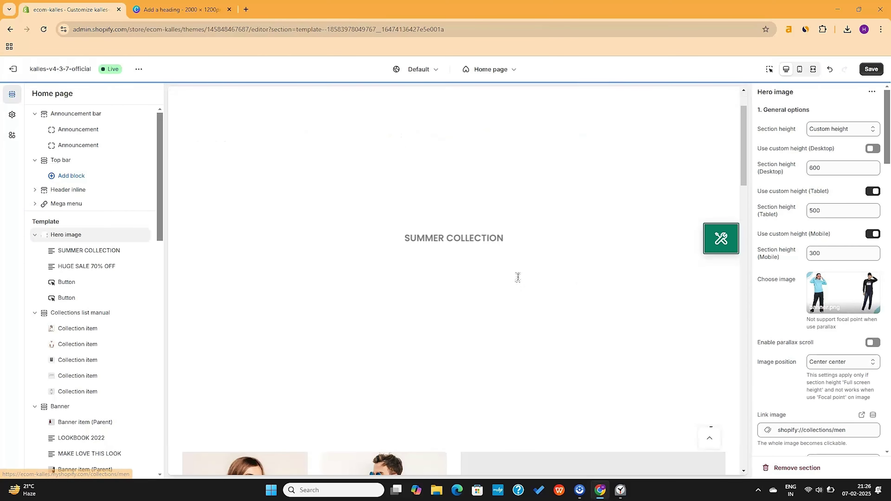
click(583, 305)
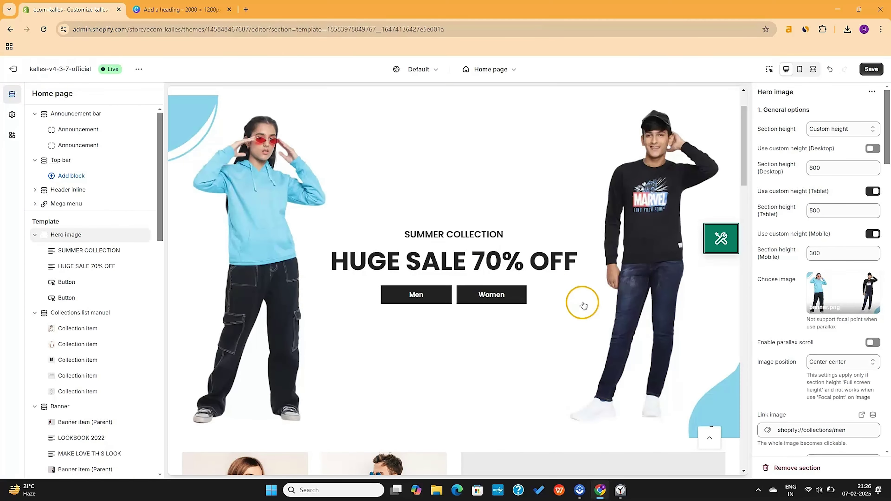
scroll(614, 298, up, 1)
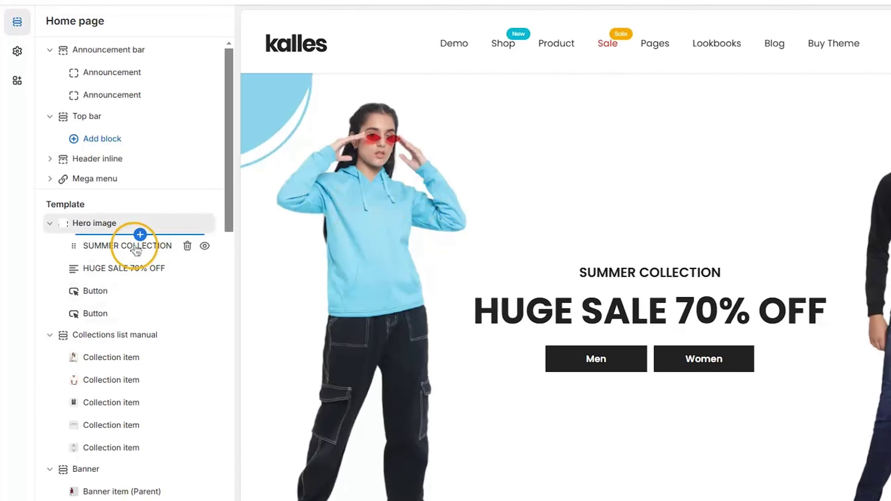
Step: Replace the hero image's "SUMMER COLLECTION" text with "Shop Our New Arrivals"
click(125, 249)
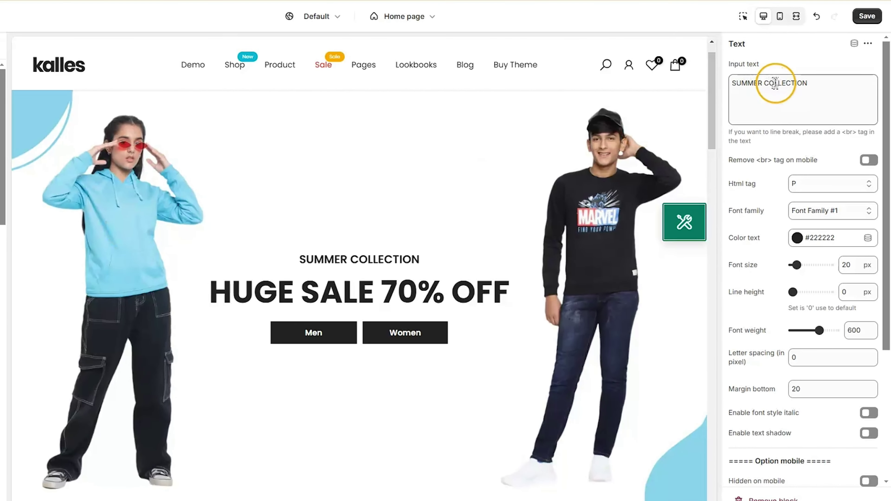
click(775, 83)
text(Shop Our New Arrivals)
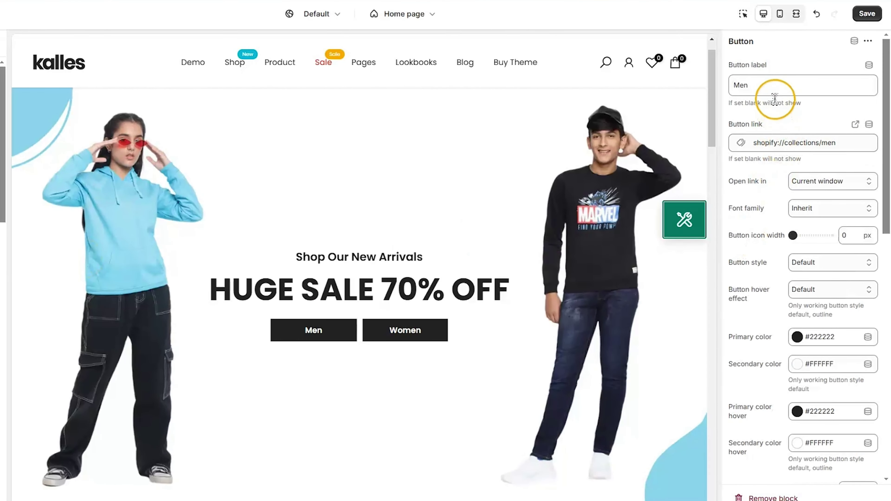
Step: Relabel the hero's Men button "Boys" and link it to the Boys collection
click(772, 84)
text(Boys)
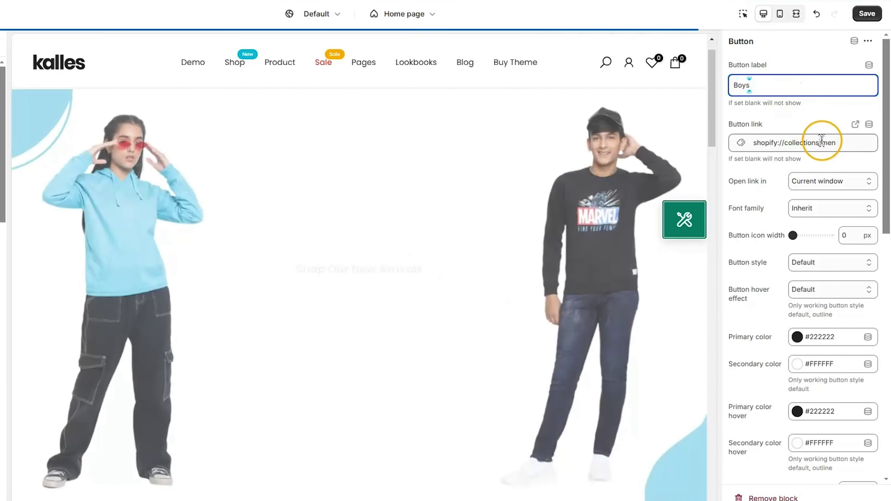
click(861, 141)
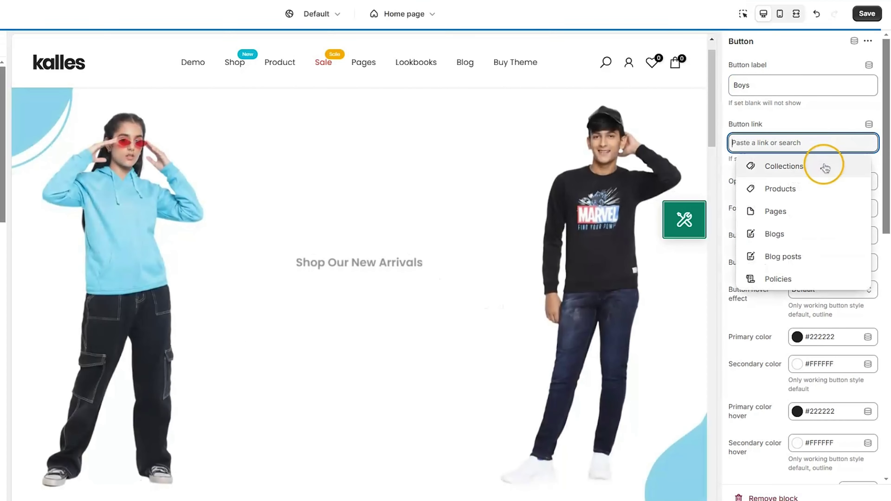
click(800, 171)
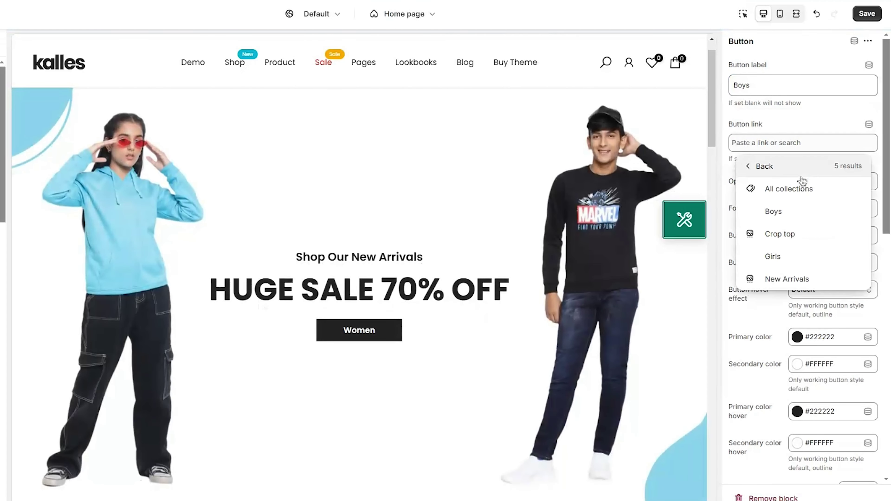
click(776, 210)
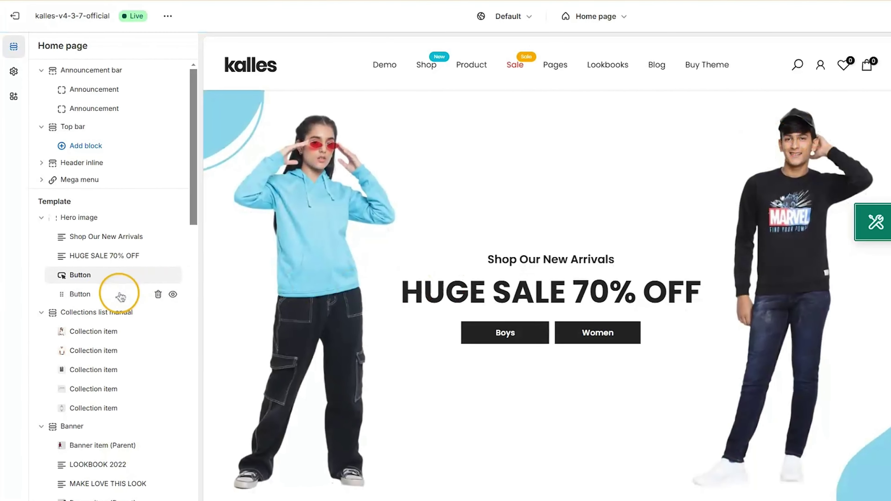
Step: Relabel the hero's Women button "Girls" and link it to the Girls collection
click(106, 294)
click(784, 87)
double_click(783, 87)
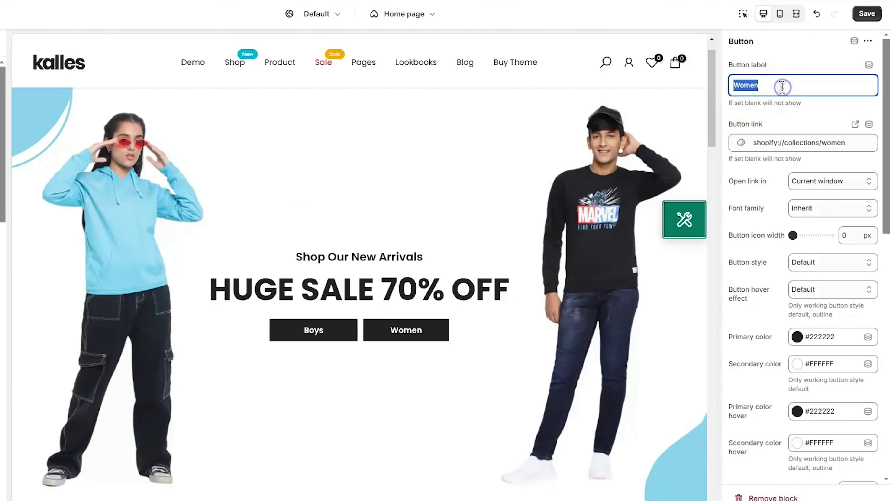
click(844, 142)
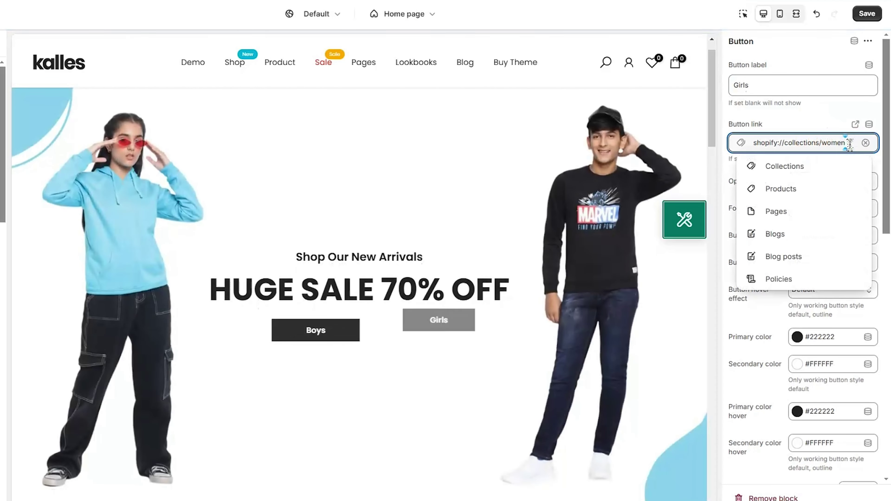
click(822, 172)
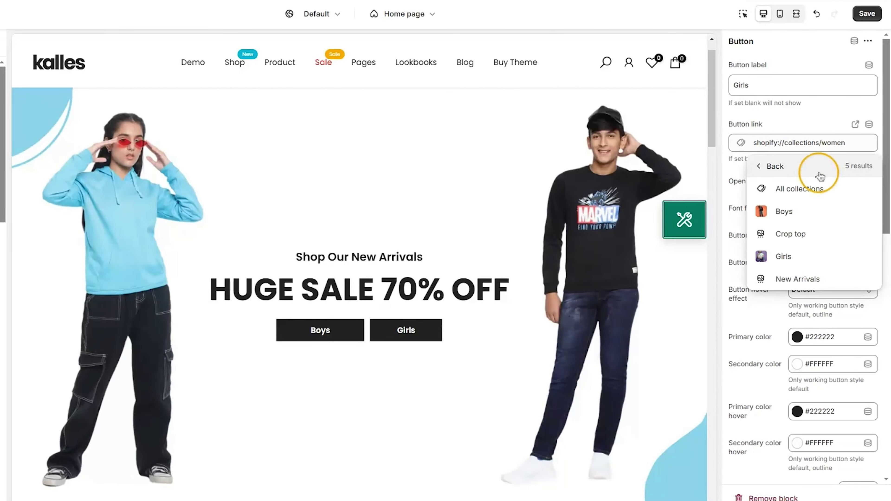
click(783, 258)
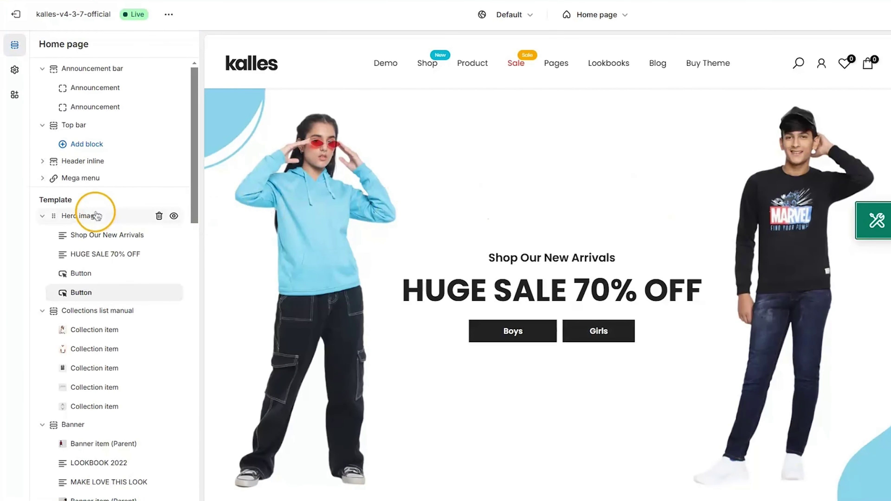
Step: Link the whole hero image to the New Arrivals collection
click(96, 214)
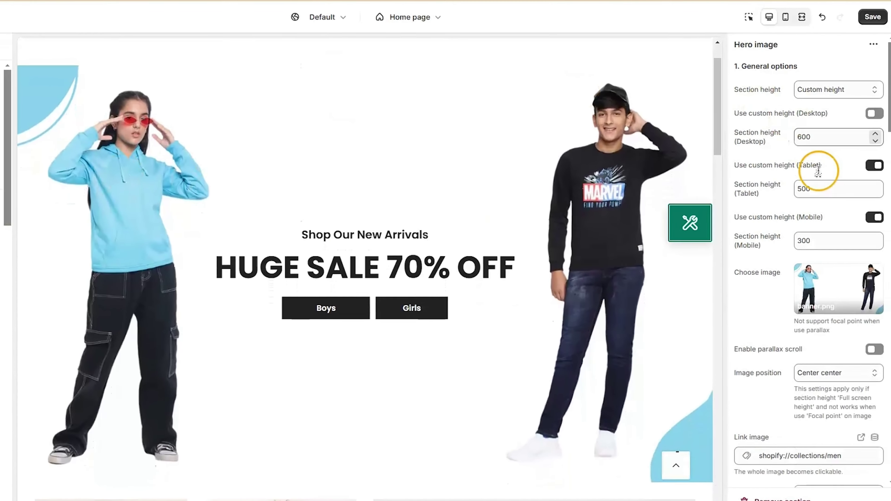
scroll(821, 210, down, 3)
scroll(827, 246, down, 3)
click(853, 227)
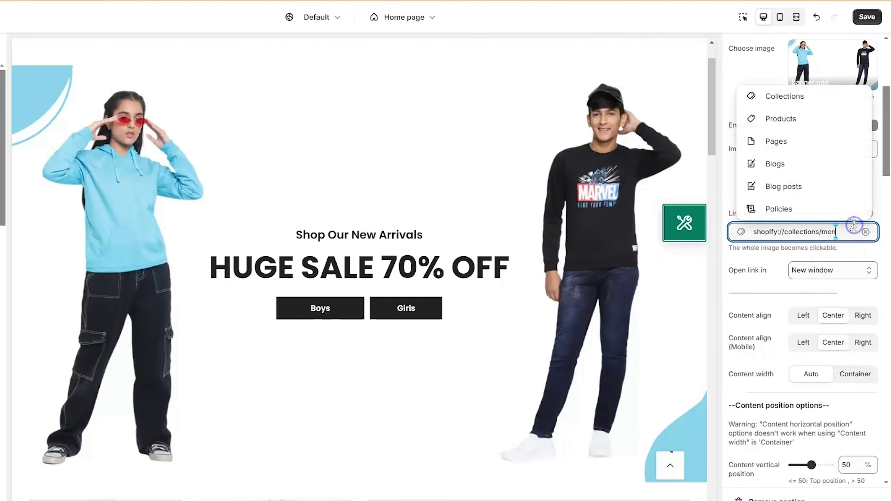
click(769, 98)
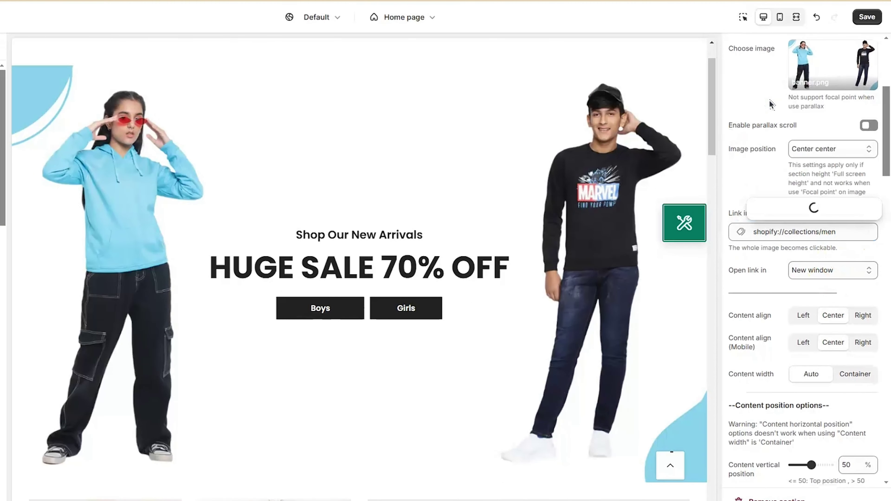
click(796, 208)
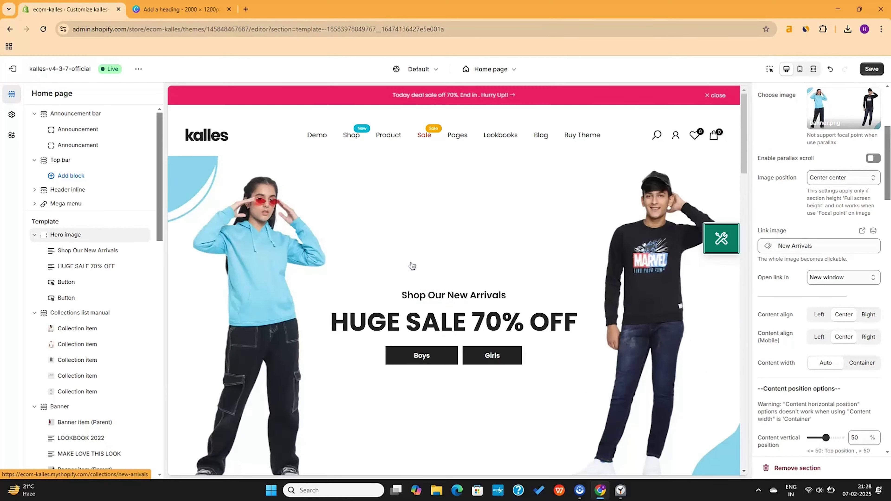
Step: Follow the hero image's link in the preview, look through the New Arrivals collection page, and return to the home page
click(412, 266)
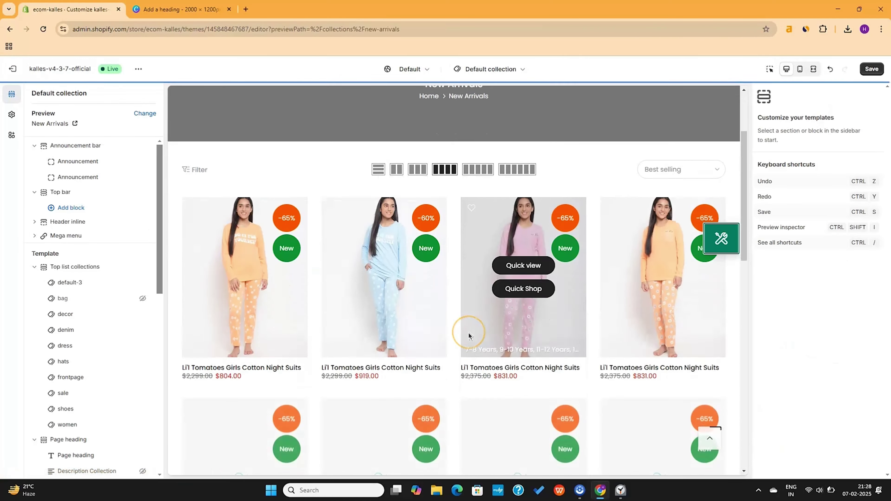
scroll(468, 333, down, 11)
scroll(469, 333, up, 12)
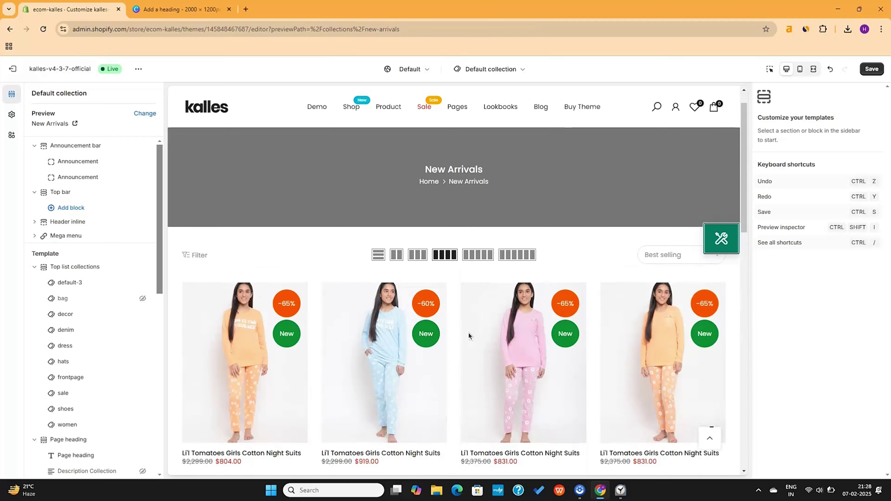
scroll(468, 332, down, 10)
scroll(468, 332, up, 11)
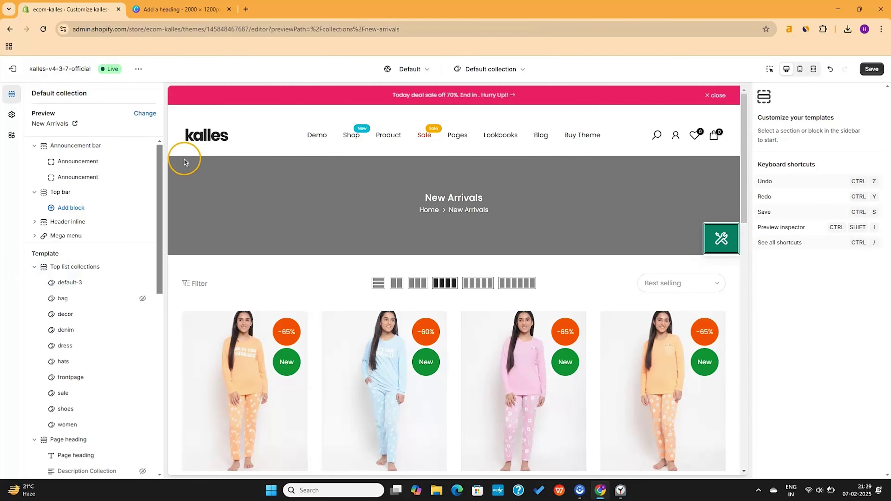
key(alt+Left)
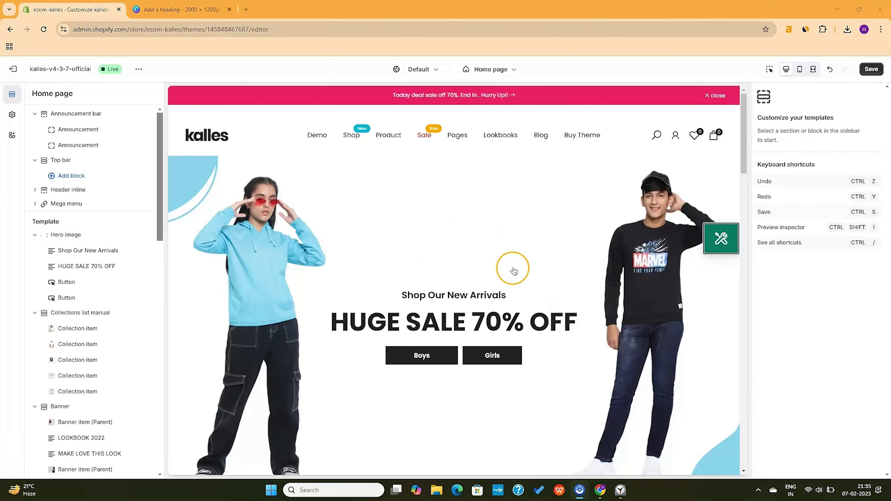
Step: Set the heading of the "Collections list manual" section to "Shop Our Collections"
scroll(514, 271, down, 6)
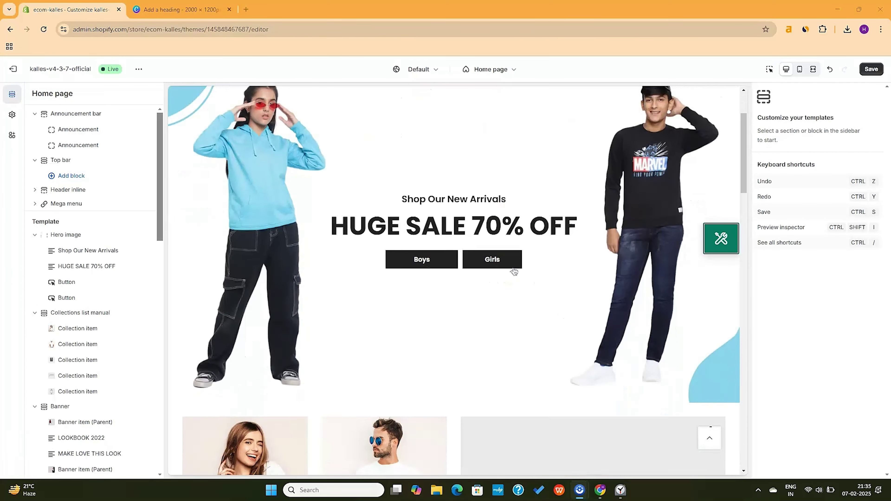
scroll(383, 358, down, 2)
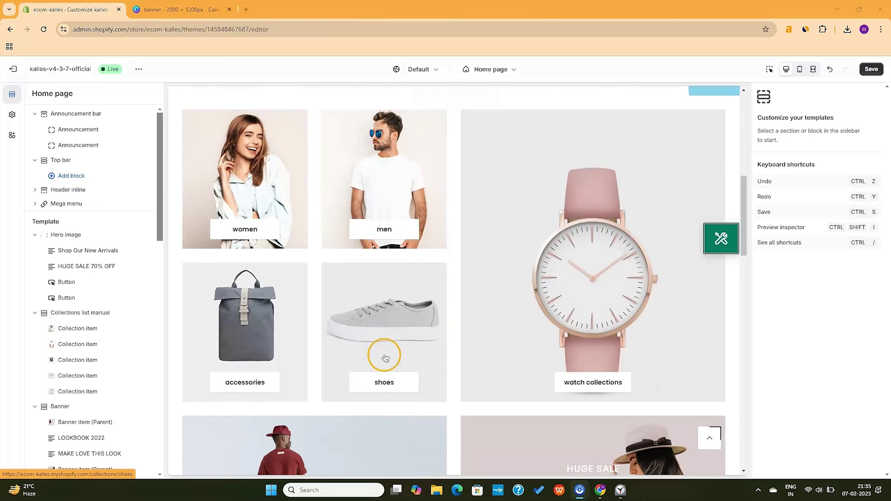
scroll(249, 229, up, 1)
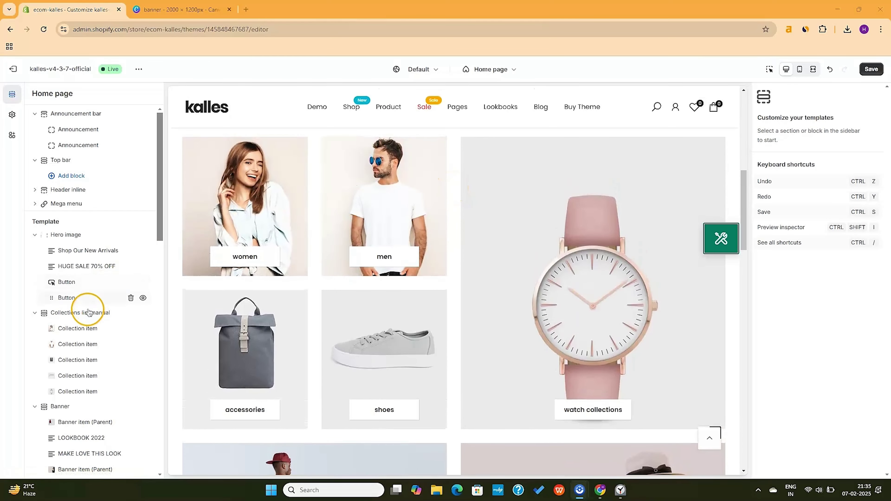
click(78, 315)
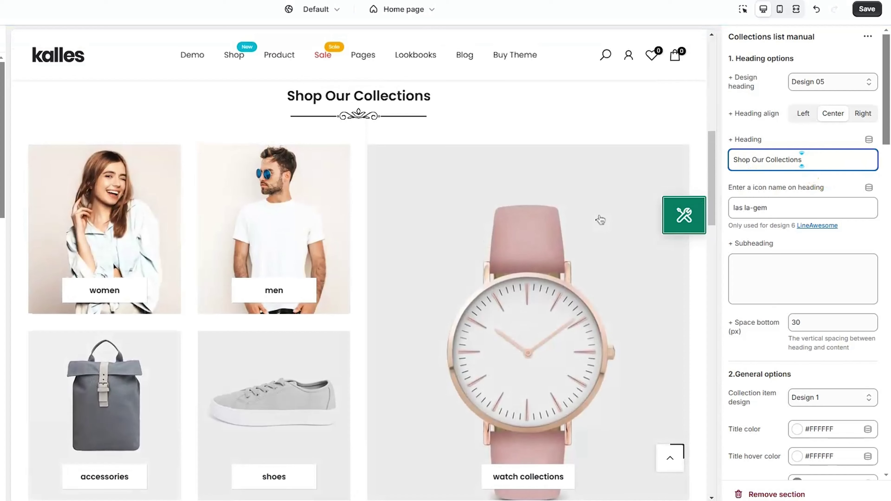
scroll(424, 87, up, 2)
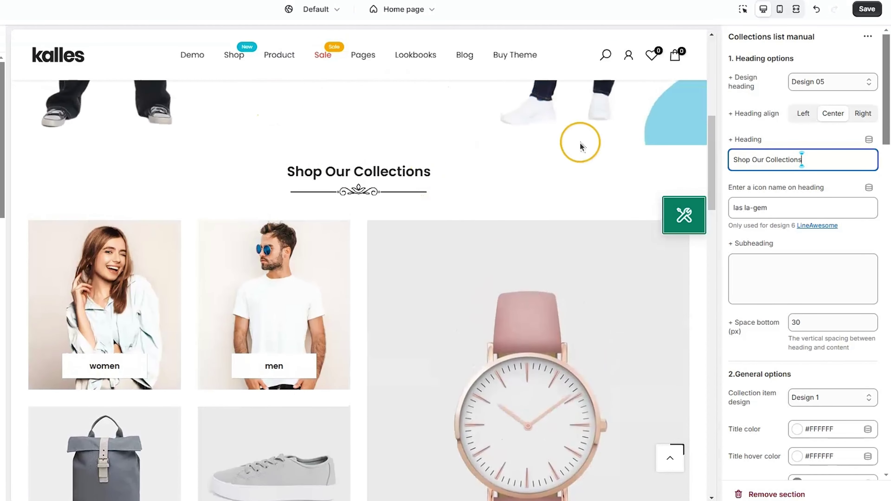
Step: Try Design 01 and Design 16 for the collections list heading, and go back to Design 05
click(818, 81)
click(814, 93)
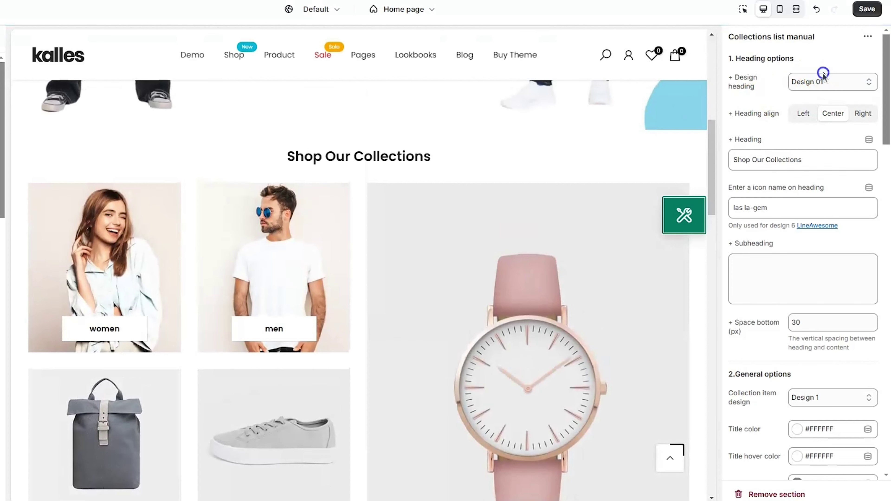
click(823, 75)
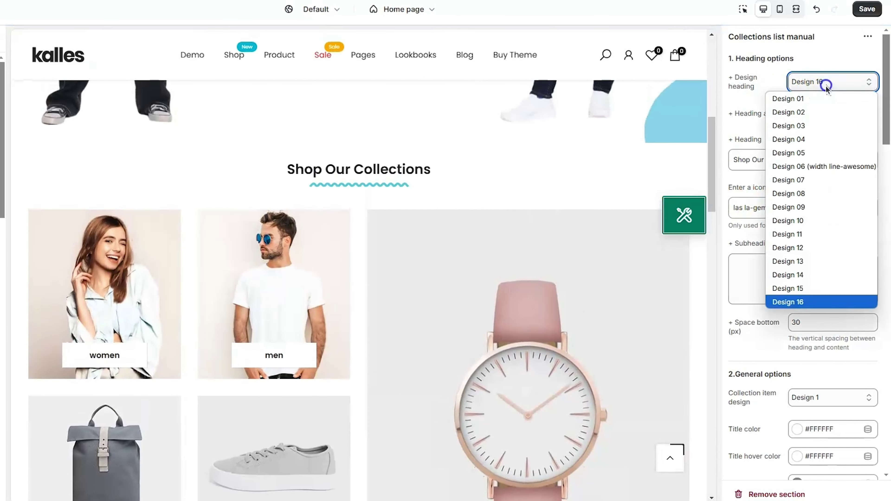
click(808, 153)
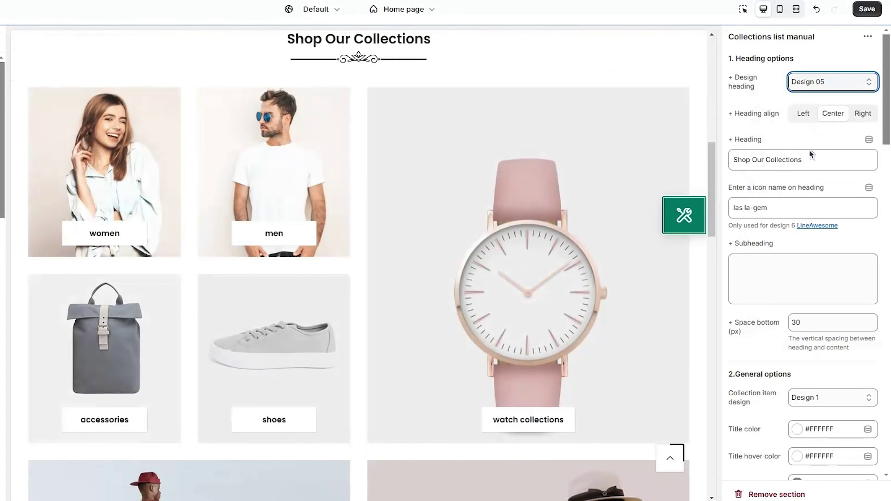
Step: Add the subheading "Get Upto 70% OFF" to the collections list section and clear its heading icon name
click(814, 260)
scroll(807, 231, down, 3)
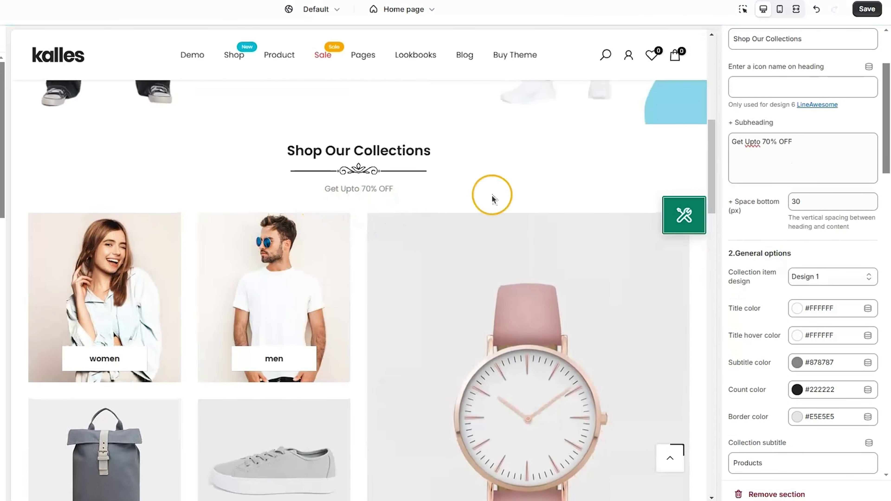
Step: Try Design 2 for the collection items in the collections list, and go back to Design 1
scroll(808, 274, down, 3)
click(852, 193)
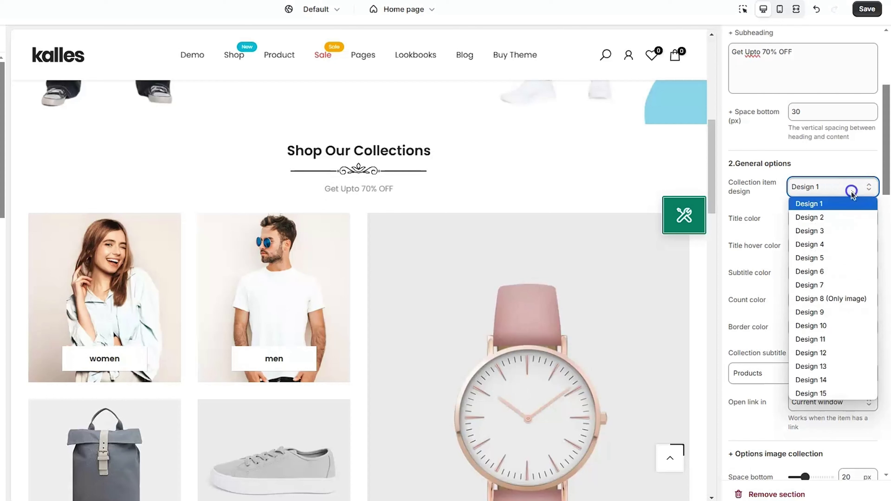
click(833, 221)
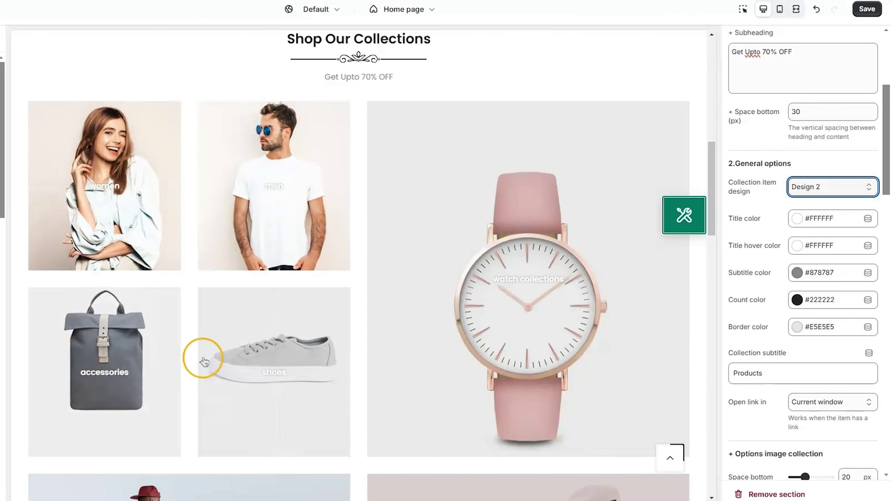
click(826, 194)
click(818, 228)
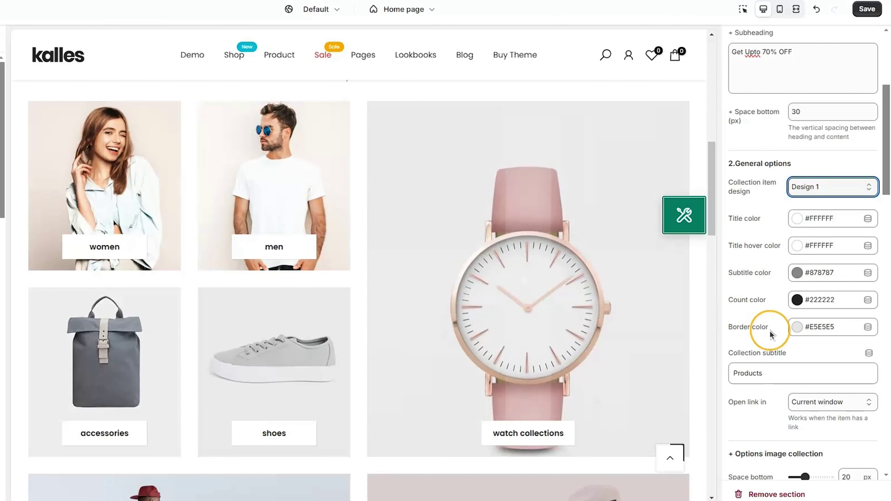
Step: Set the collections list's group collection layout to Design 04
scroll(770, 331, down, 12)
scroll(823, 279, down, 3)
click(840, 231)
click(840, 231)
click(840, 231)
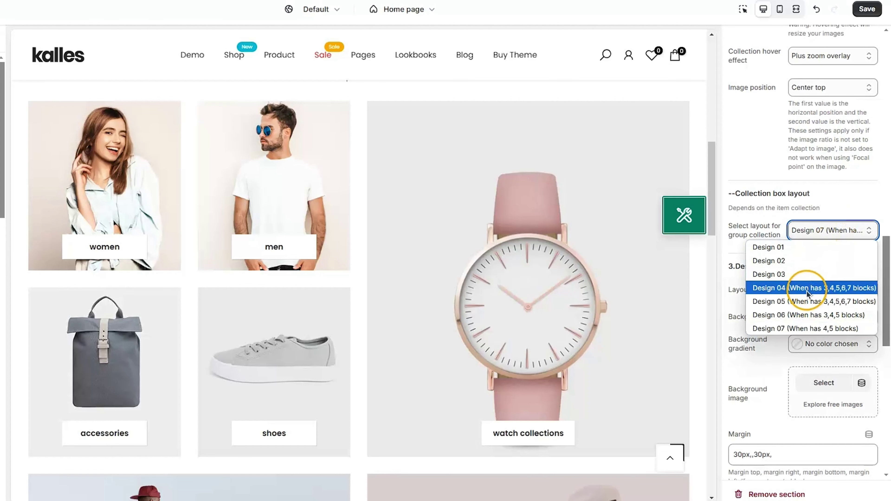
click(807, 288)
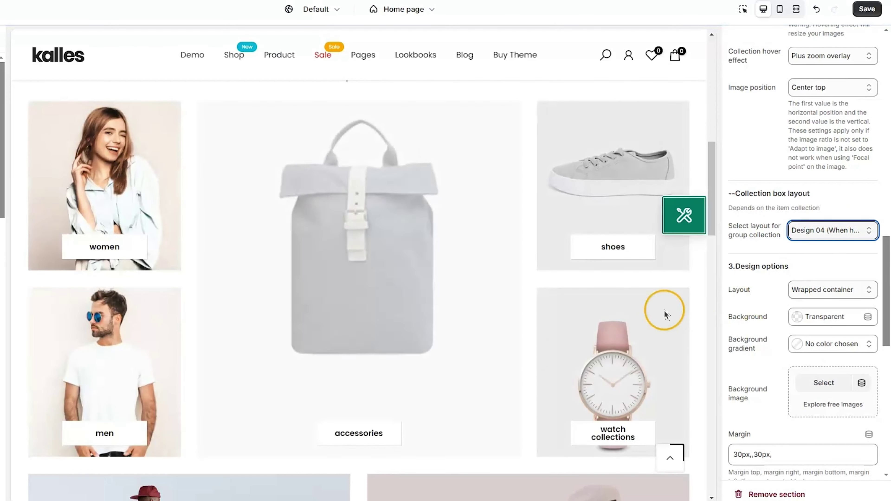
Step: Try Design 05, 06, 07 and 03 for the group collection layout, and go back to Design 04
click(833, 231)
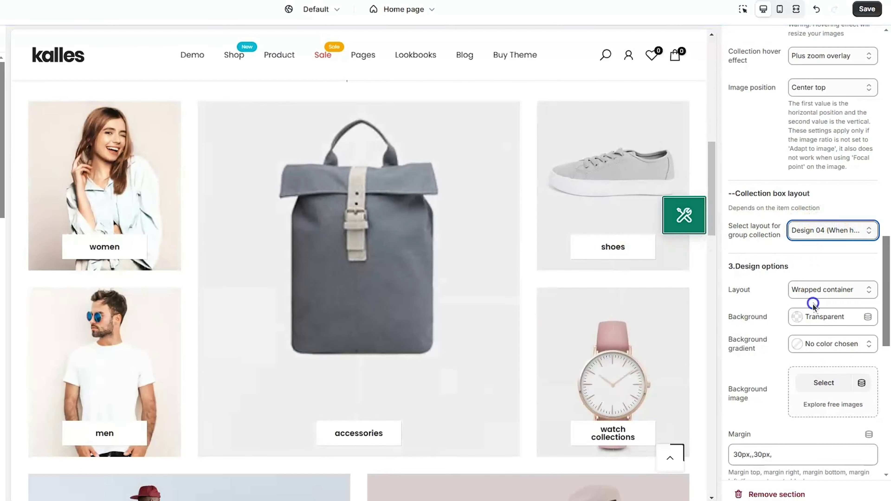
click(812, 301)
click(831, 230)
click(806, 315)
click(831, 231)
click(806, 328)
click(831, 230)
click(767, 273)
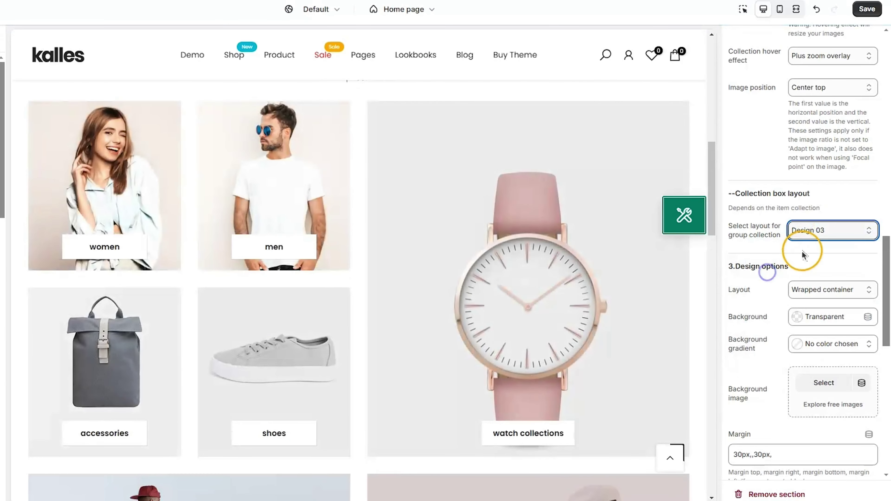
click(828, 230)
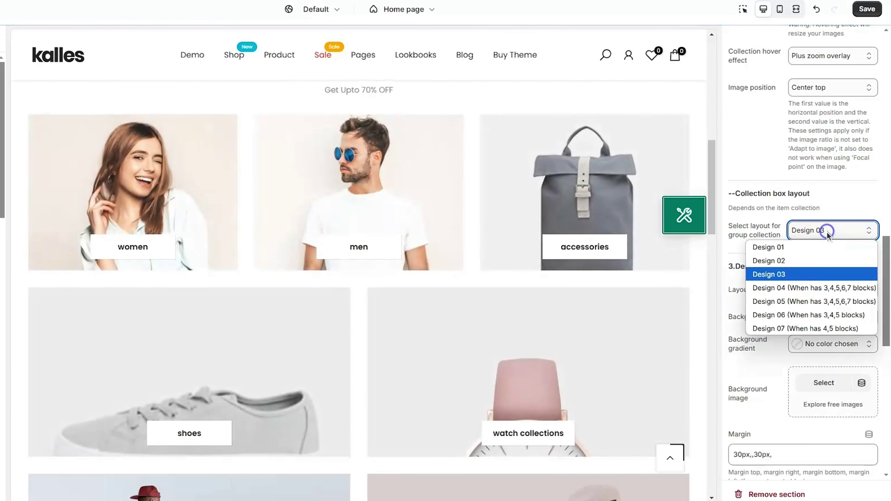
click(810, 289)
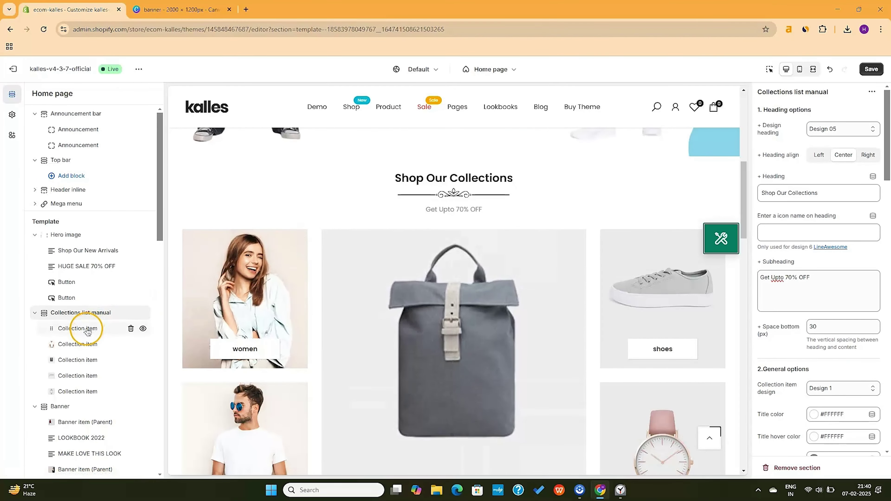
Step: Replace the "women" collection item's image with the library photo of a boy in a light blue hoodie
click(86, 331)
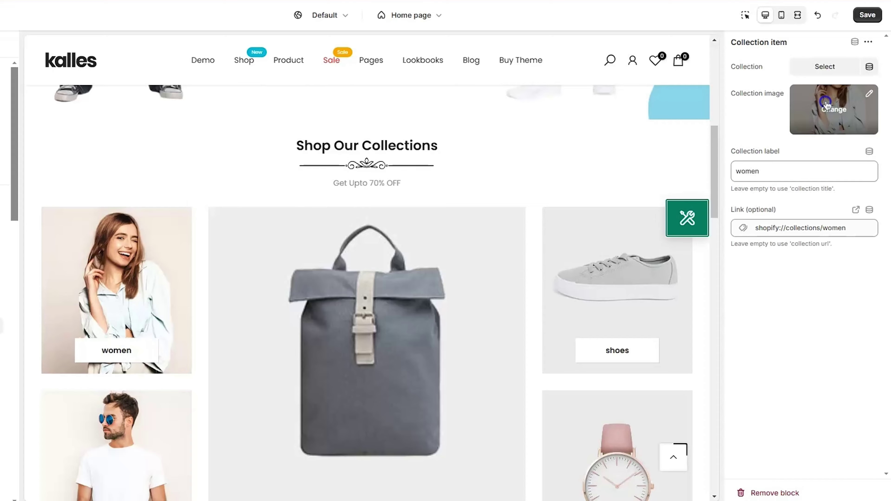
click(828, 166)
click(817, 182)
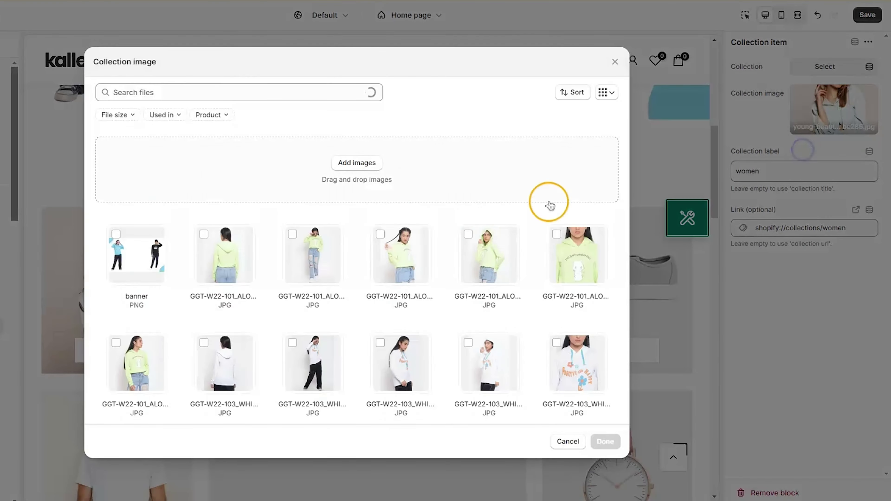
scroll(455, 253, down, 3)
click(398, 256)
scroll(397, 256, down, 1)
click(605, 441)
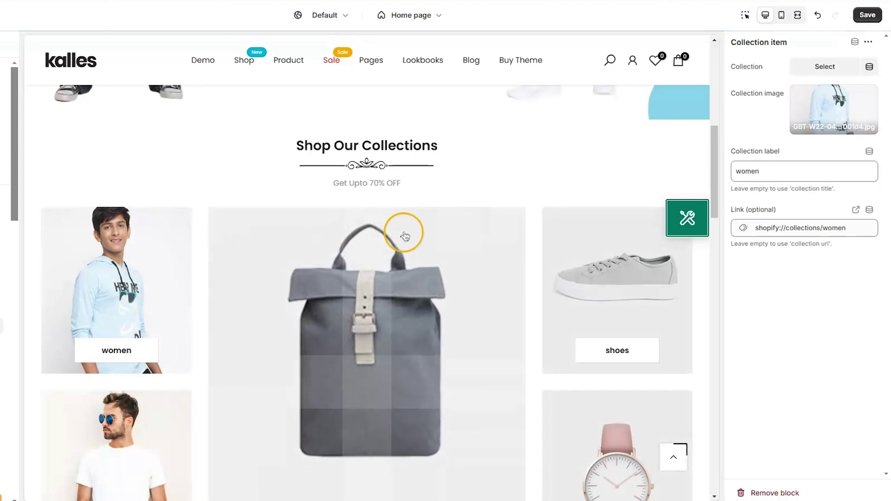
Step: Label the first collection item "Hoodie", assign it the Boys collection, and link it to the Boys collection
text(Hoodie)
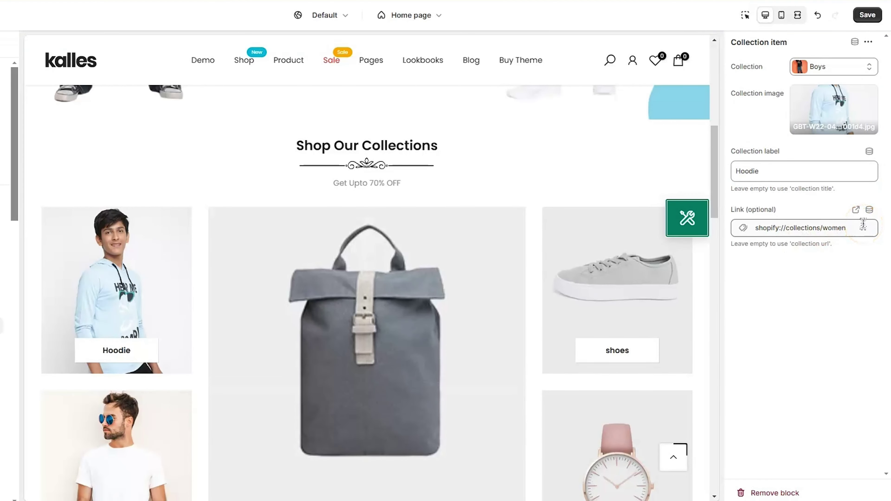
click(863, 224)
click(862, 225)
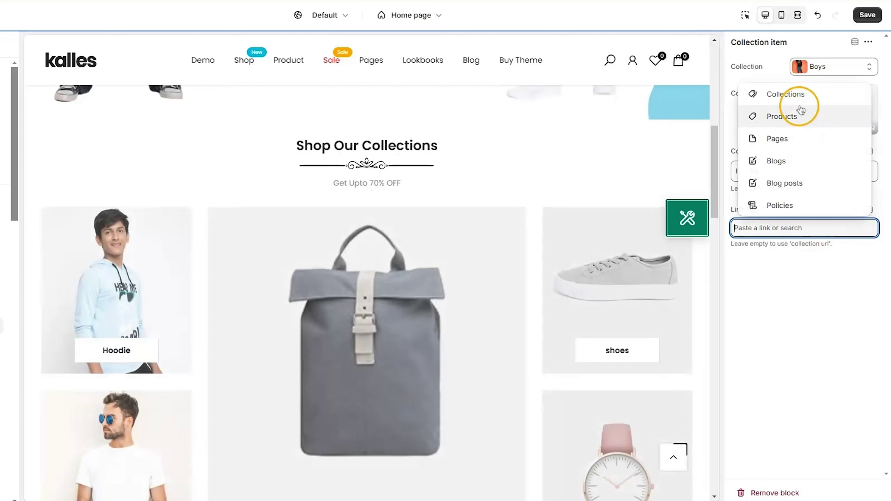
click(799, 103)
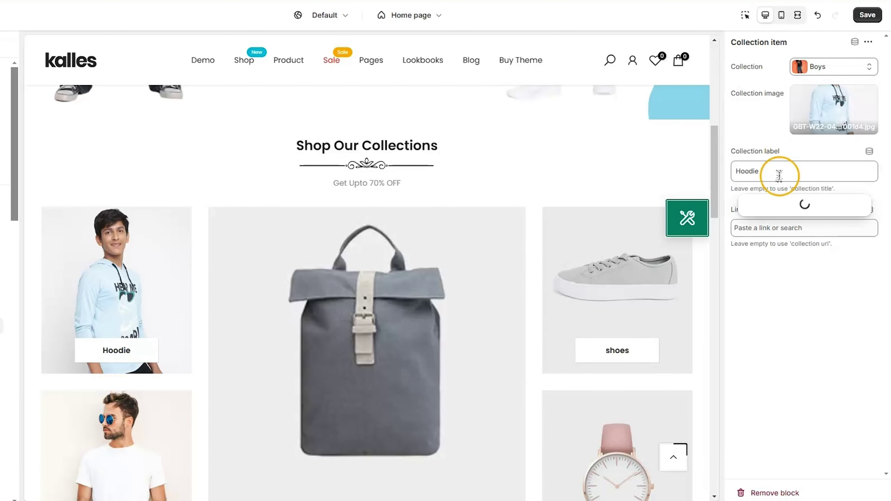
click(777, 143)
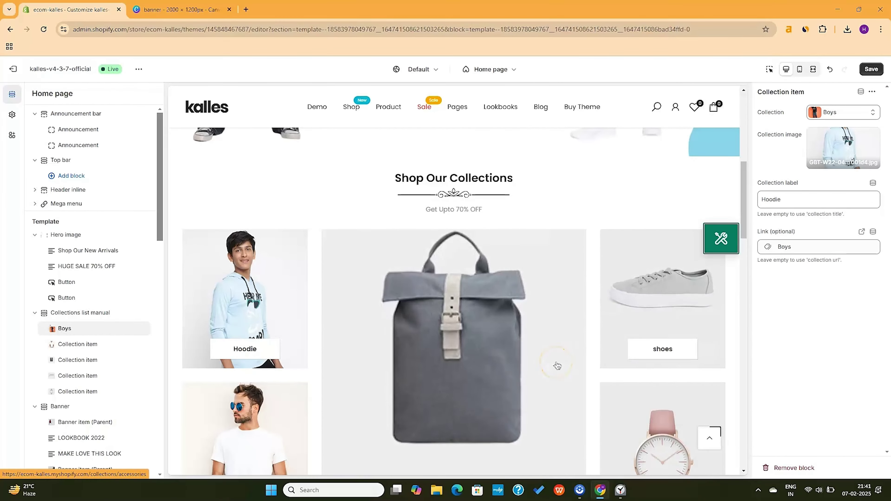
Step: Replace the "men" collection item's image with a library photo of a girl in a white printed hoodie and label it "Girls"
click(77, 344)
click(843, 148)
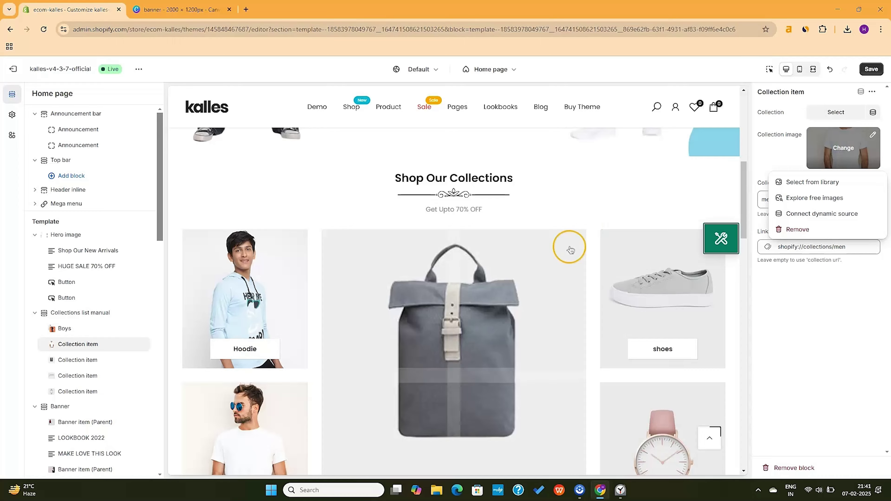
click(817, 181)
click(261, 274)
click(652, 424)
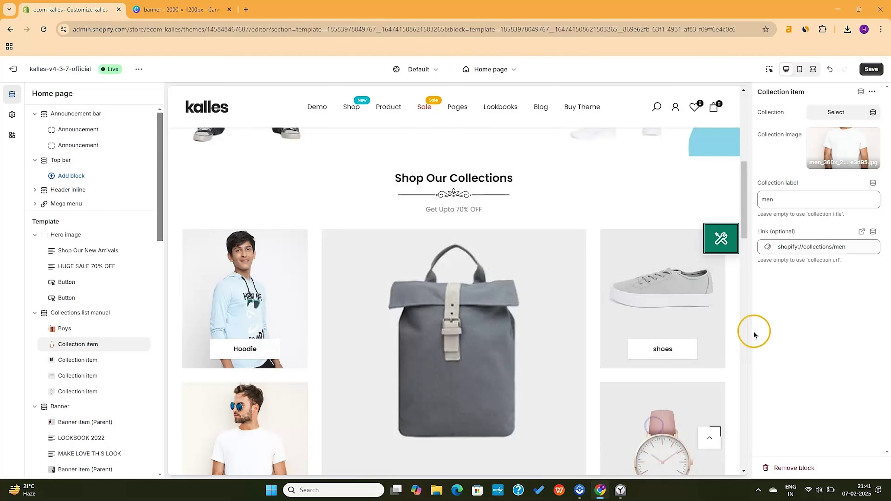
scroll(563, 358, down, 2)
click(799, 198)
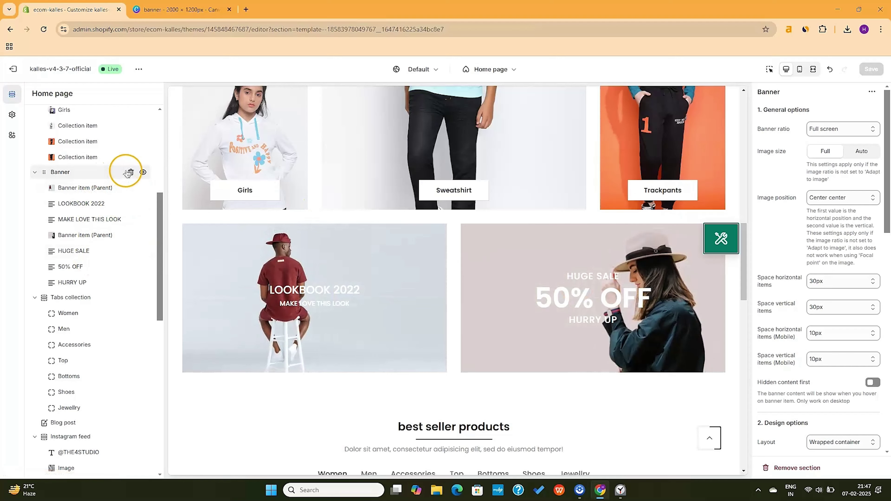
Step: Remove the Banner section below the collections list and open the Tabs collection section's settings
click(131, 172)
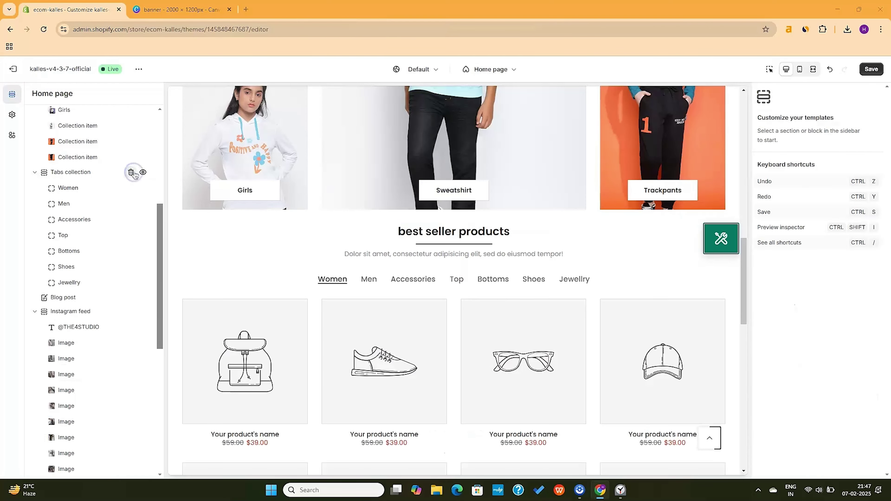
click(412, 249)
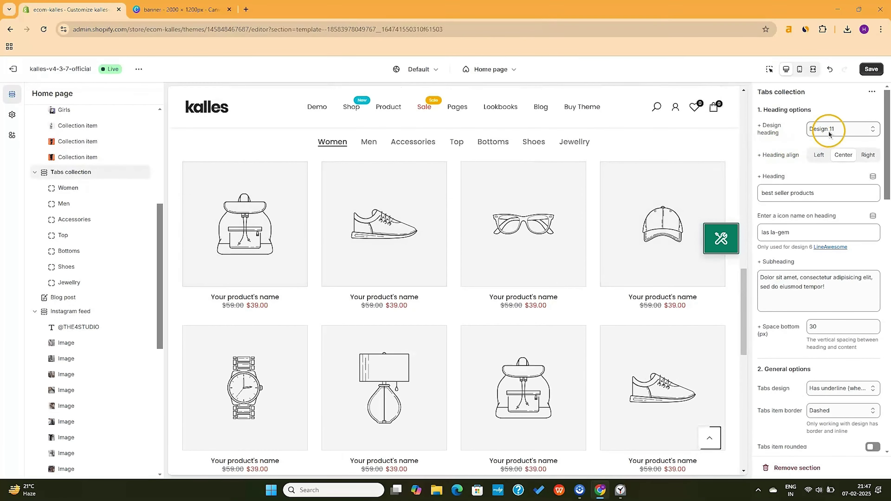
Step: Set the Tabs collection heading to "BEST SELLERS" with heading Design 05
click(838, 130)
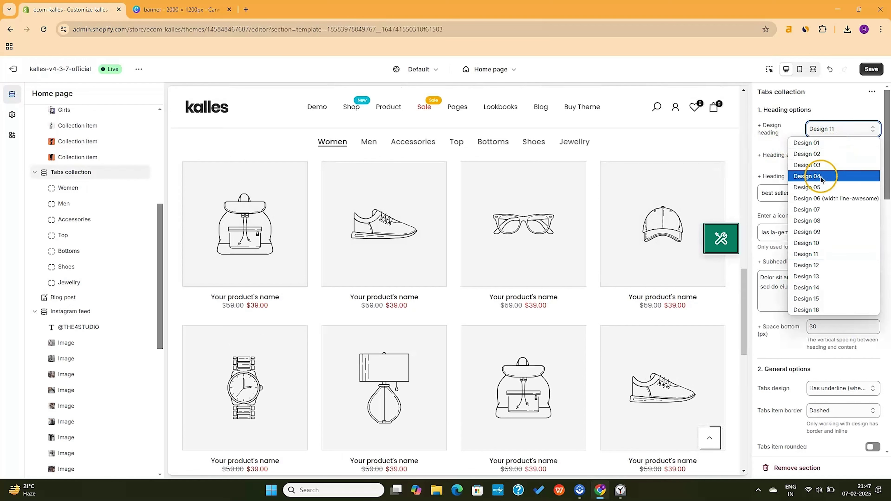
click(817, 188)
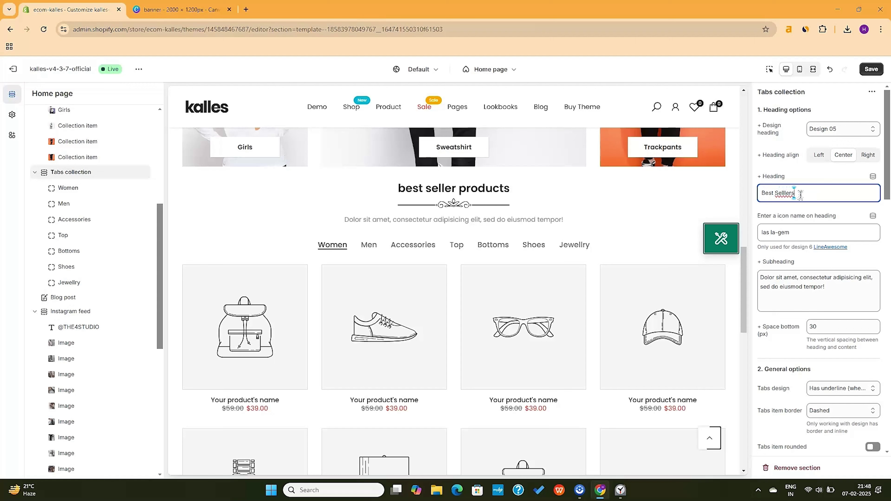
text(ST SELLERS)
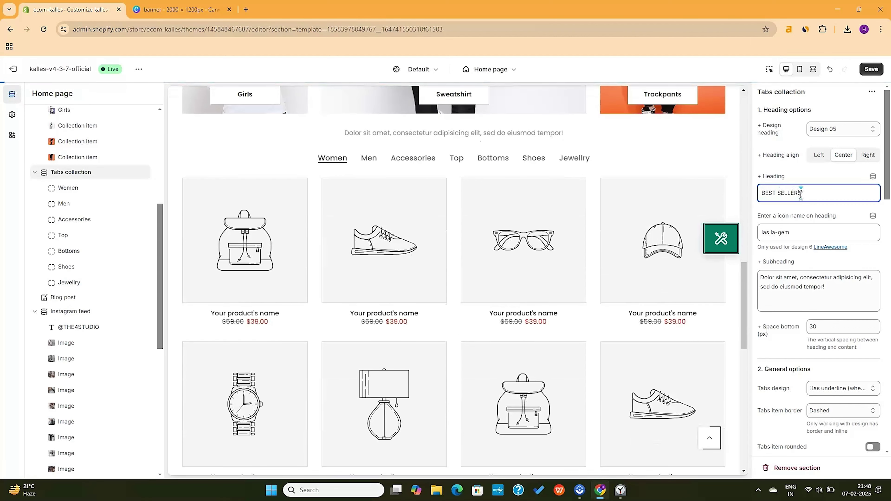
Step: Change the Tabs collection's heading design to Design 08 and clear its subheading
click(846, 129)
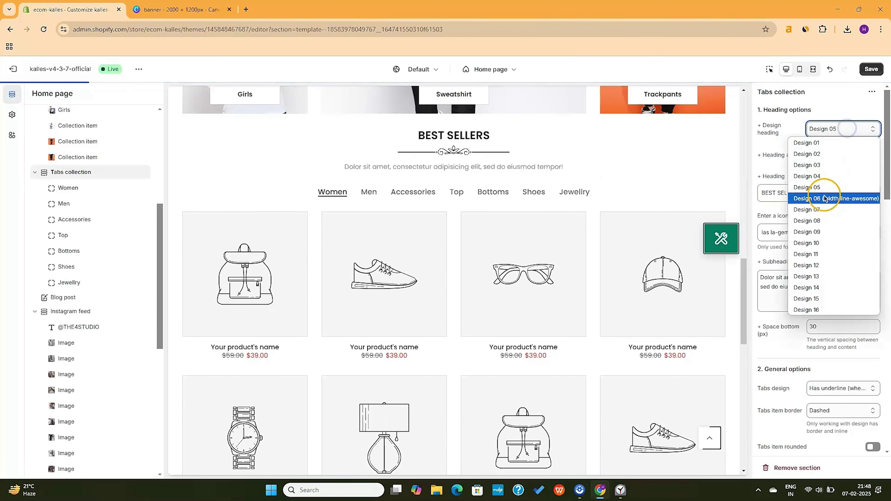
click(815, 222)
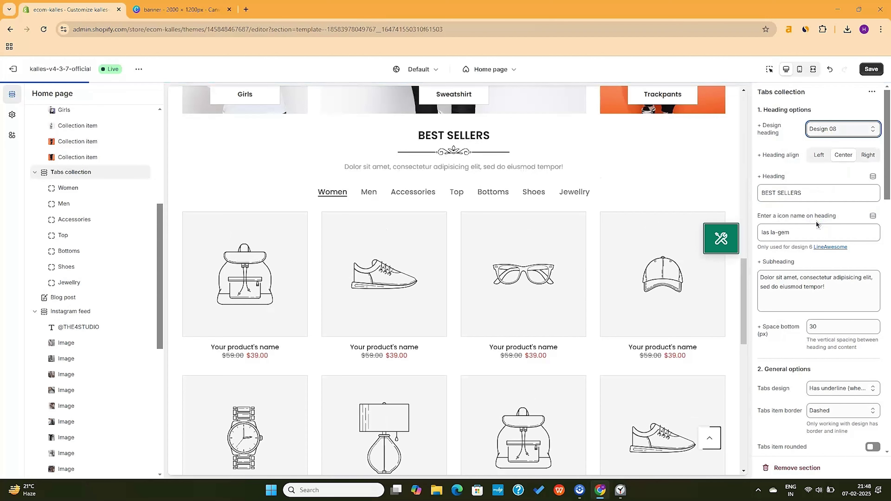
click(811, 163)
scroll(543, 168, up, 2)
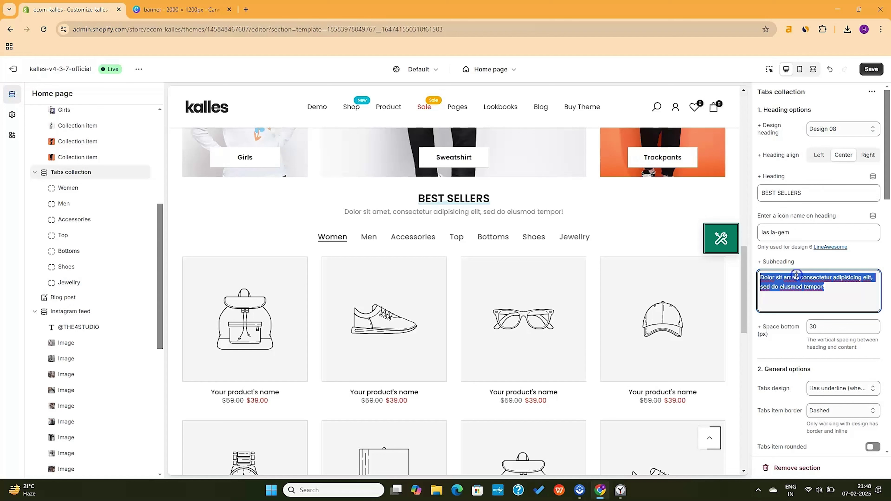
click(117, 176)
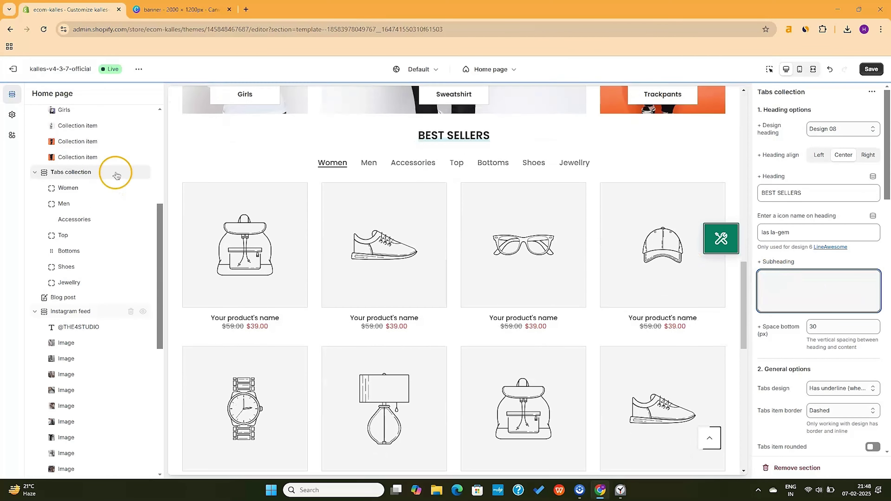
Step: Retitle the Women tab as "Boys" and assign it the Boys collection
click(88, 189)
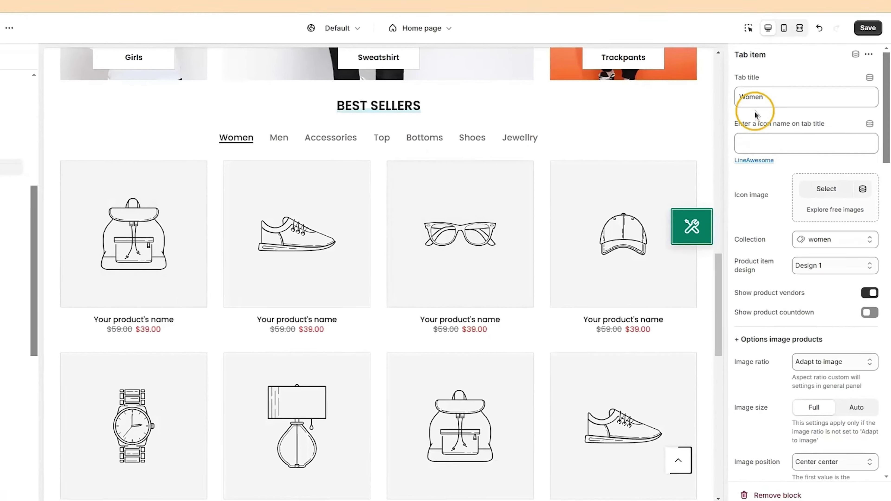
click(792, 125)
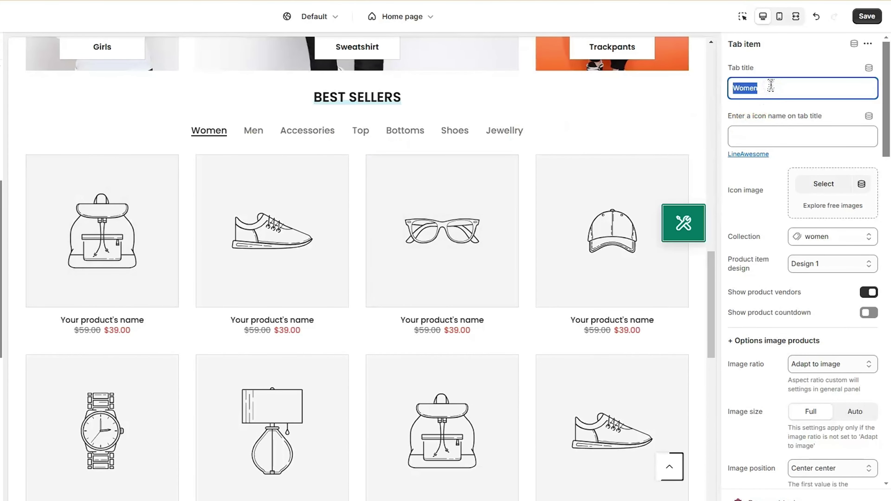
click(817, 186)
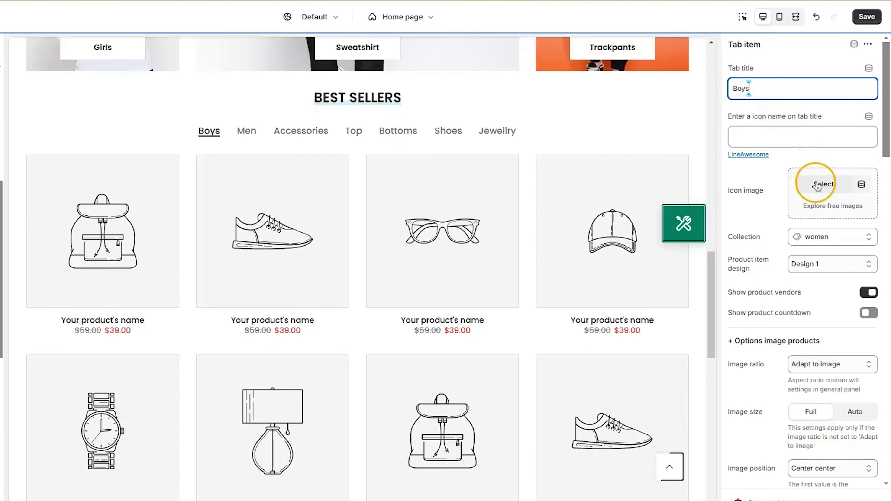
click(823, 244)
click(787, 262)
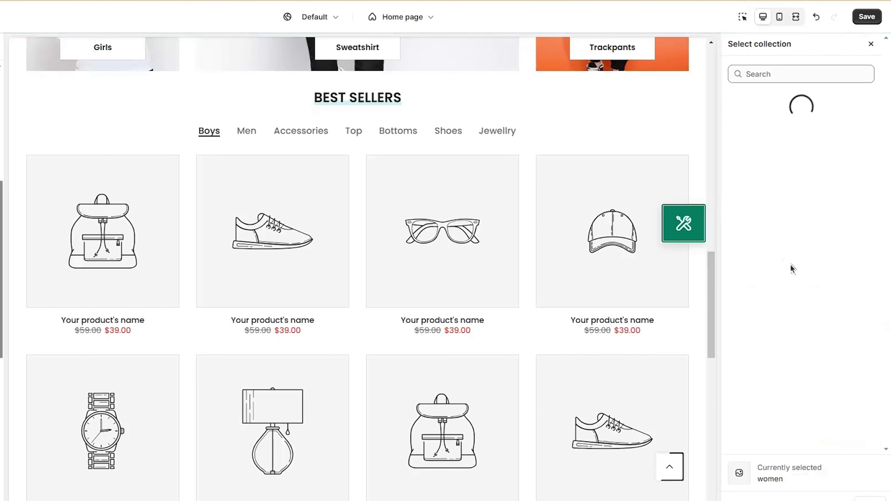
click(804, 147)
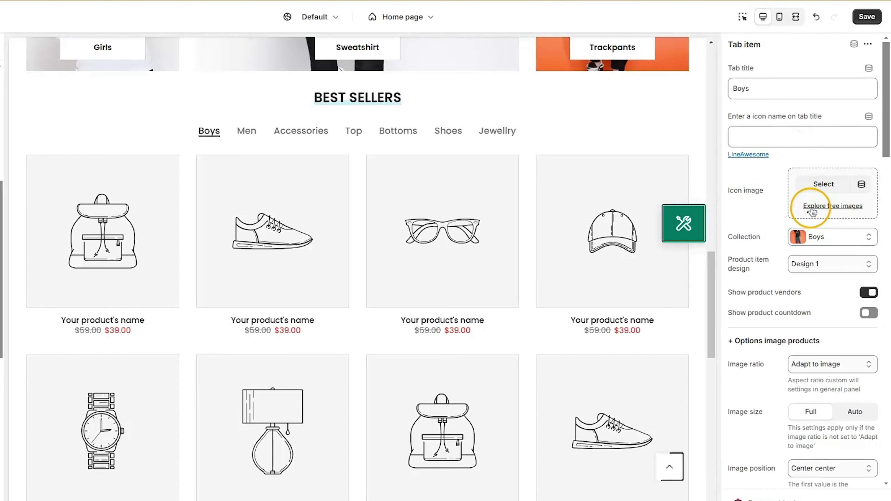
Step: Set the Boys tab's product item design to Design 5 and turn off the display of product vendors
click(809, 265)
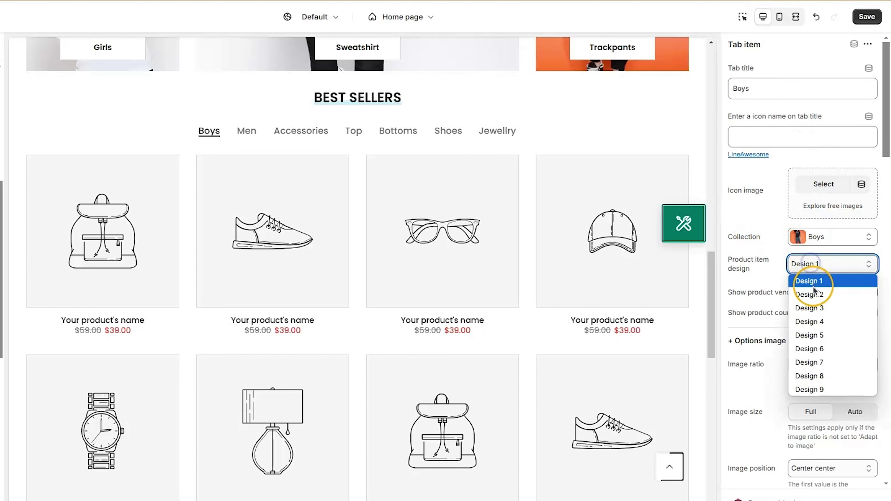
click(814, 294)
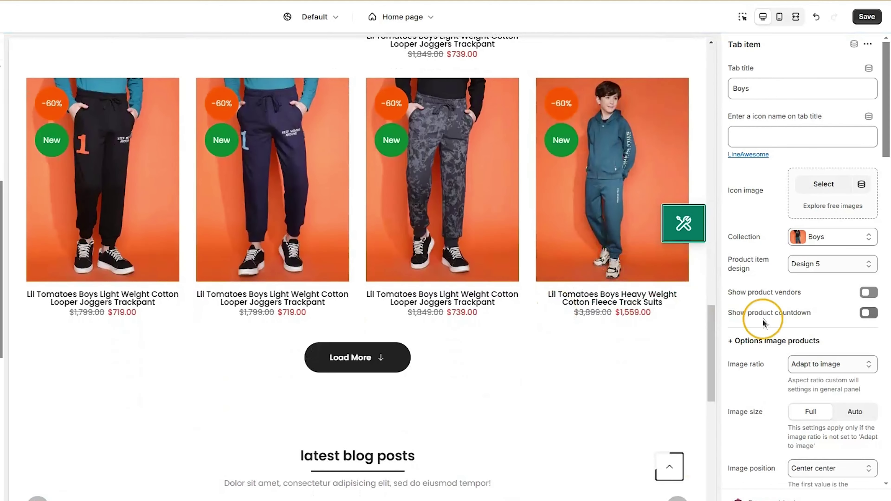
Step: Set the Boys tab's product image ratio to 2:3
scroll(805, 328, down, 3)
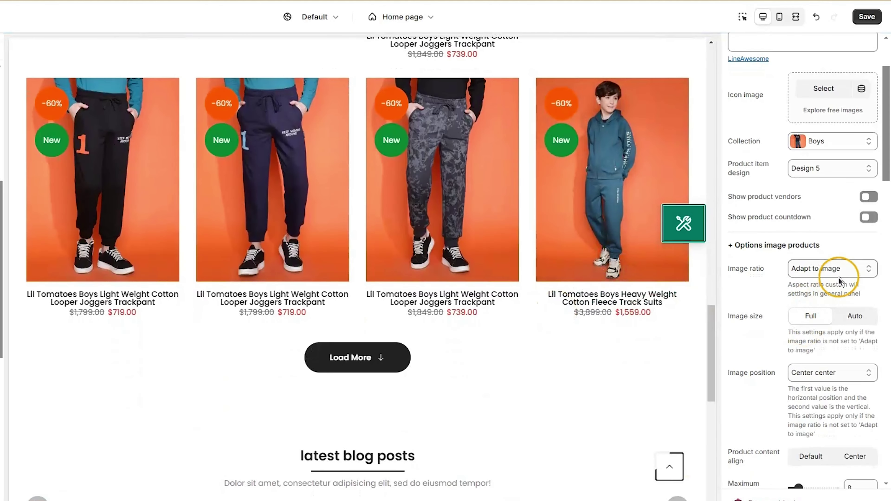
click(844, 269)
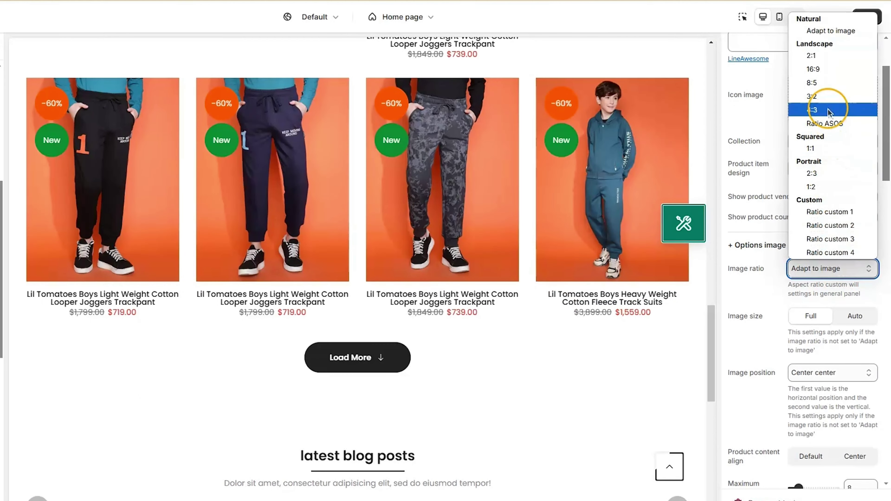
click(821, 59)
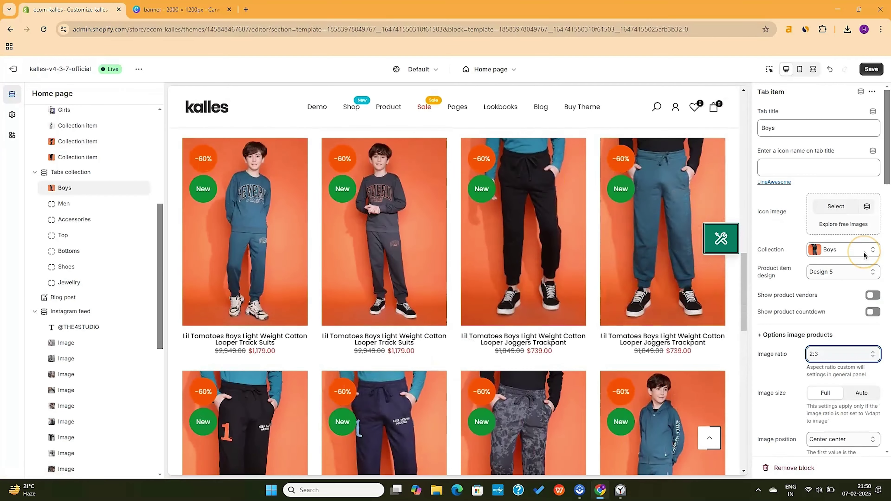
Step: Set up the remaining tabs as Girls, New Arrivals and Crop Top, assign the Crop top collection to Crop Top, and save the theme
scroll(302, 260, up, 5)
click(96, 217)
click(835, 249)
click(796, 125)
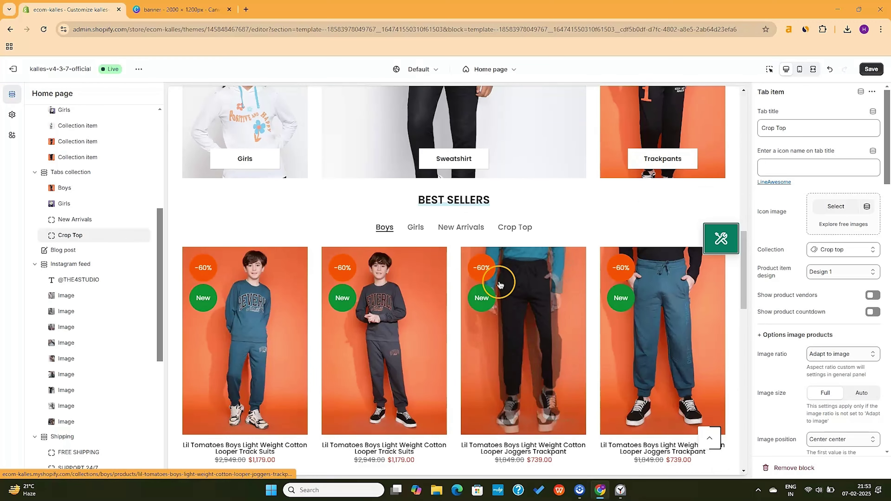
scroll(501, 280, down, 10)
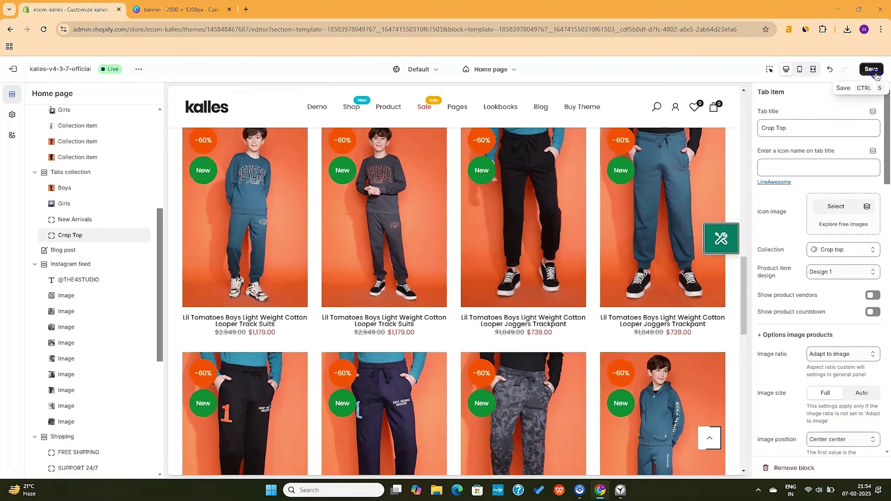
click(875, 74)
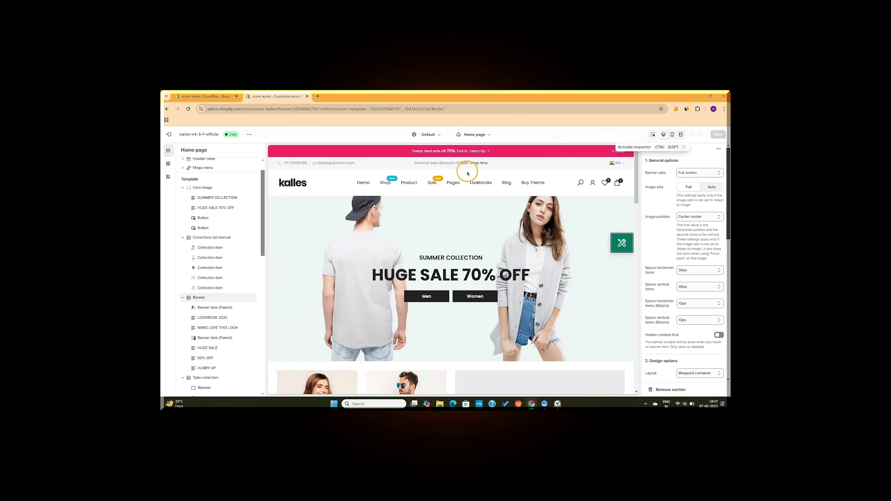
click(202, 187)
drag(188, 238, 277, 252)
scroll(278, 252, up, 5)
scroll(218, 247, down, 5)
click(247, 251)
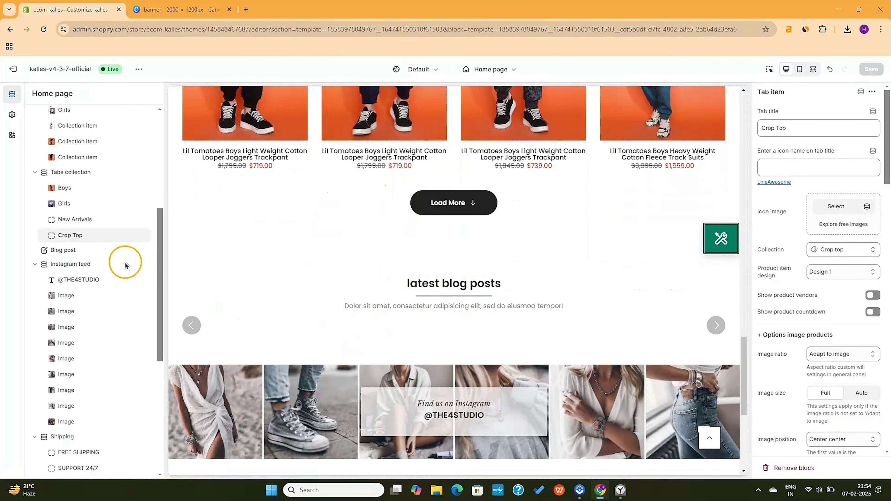
Step: Delete the Blog post section from the home page
click(77, 250)
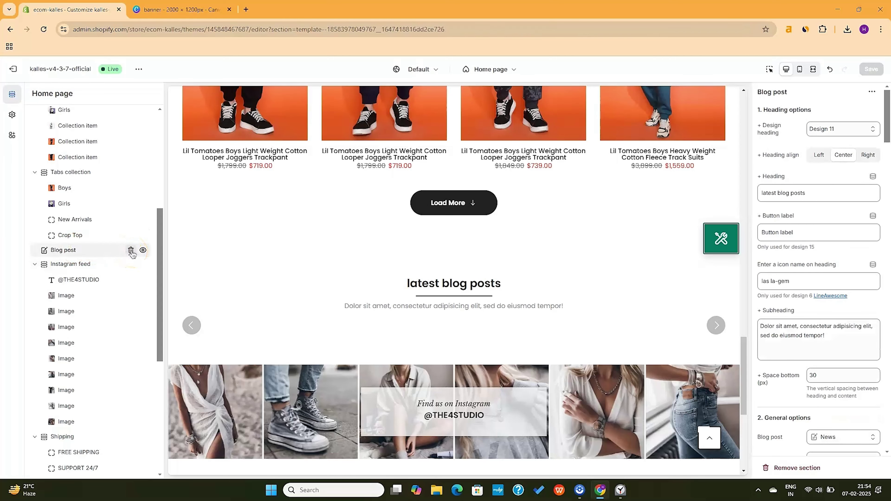
click(131, 251)
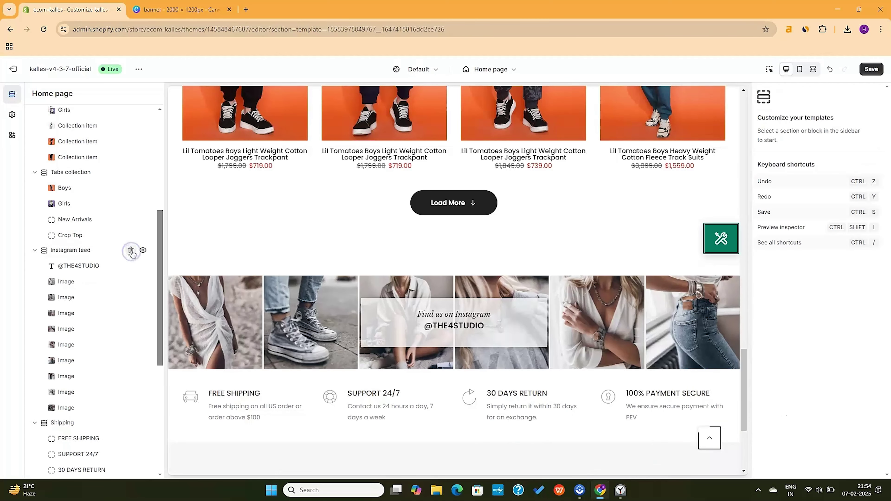
click(79, 250)
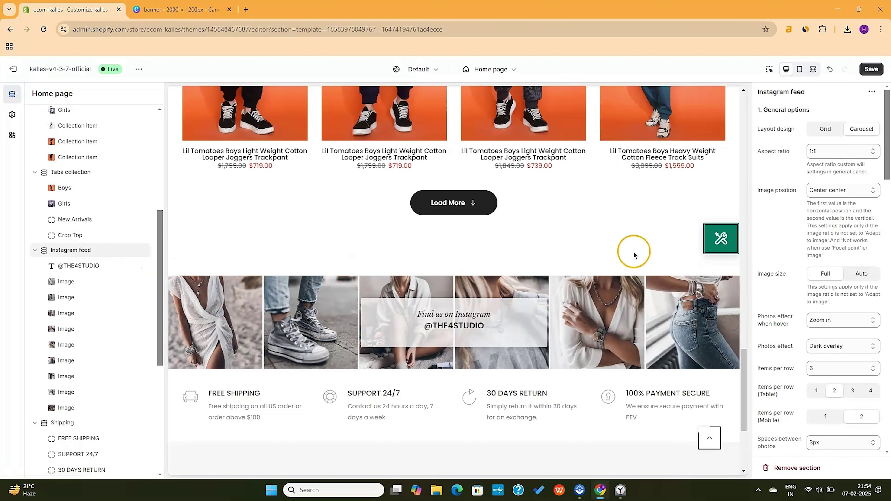
scroll(817, 226, down, 15)
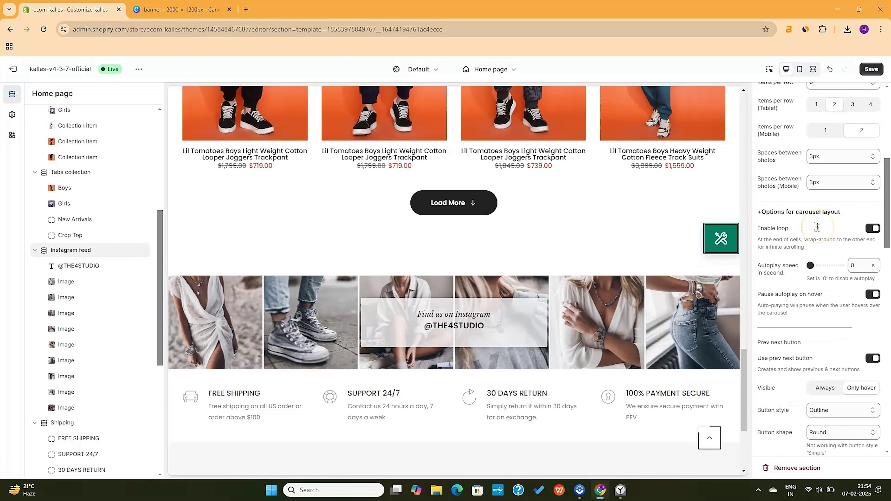
scroll(817, 226, down, 5)
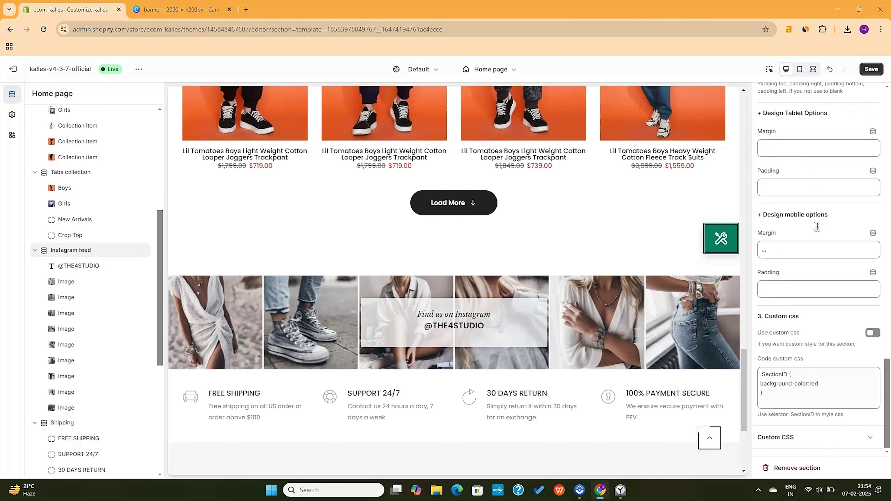
click(85, 266)
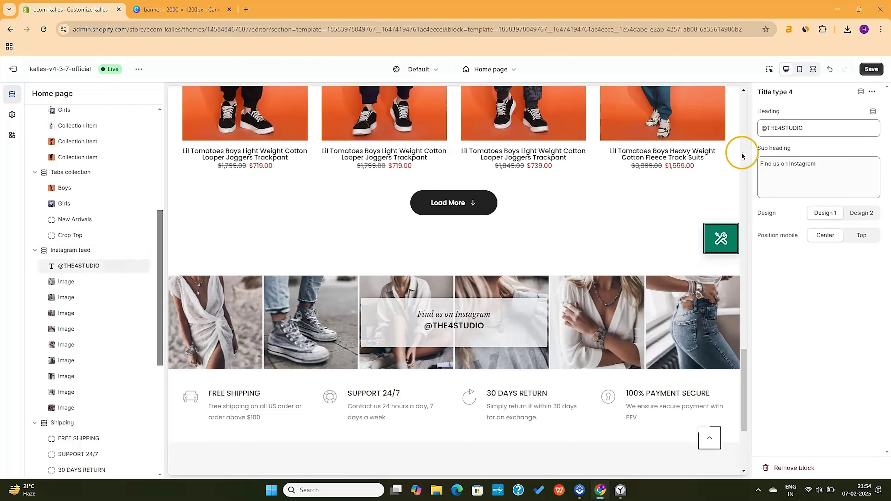
double_click(784, 129)
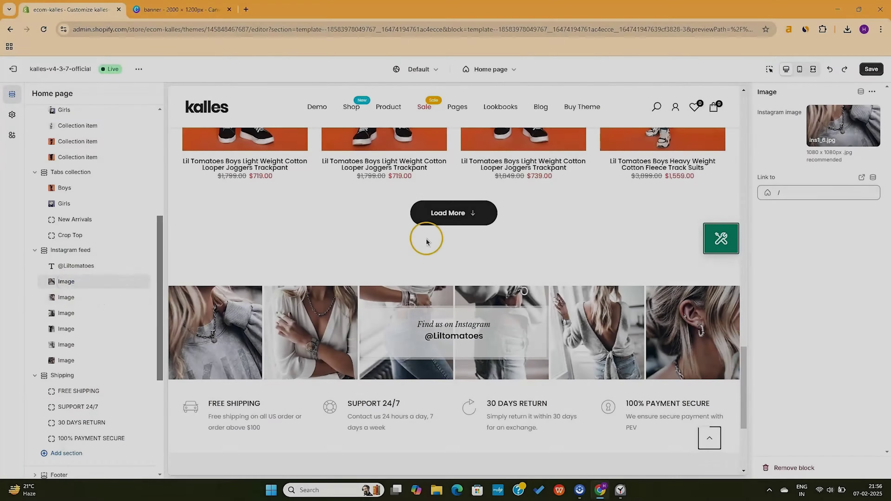
Step: Replace the first Instagram feed image with a green hoodie photo (GGT-W22-101) from the image library
click(800, 146)
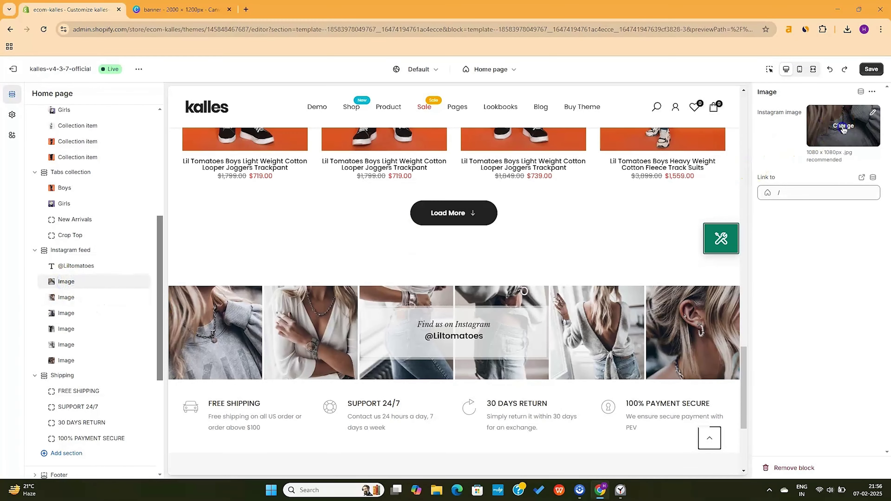
click(816, 160)
click(619, 276)
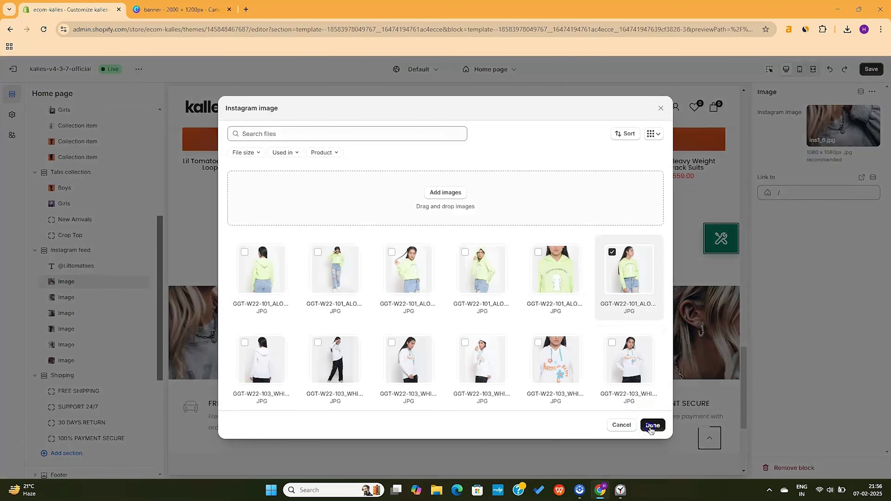
click(651, 425)
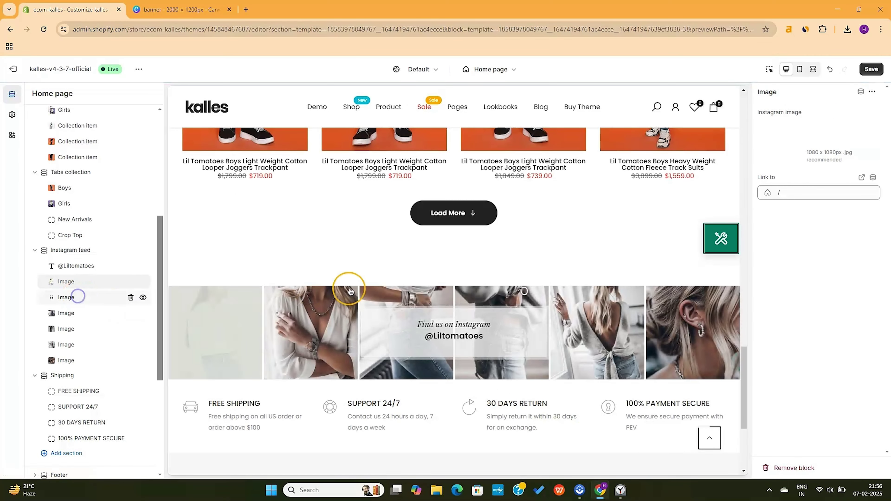
Step: Replace the second Instagram feed image with a white hoodie photo (GGT-W22-103) from the image library
click(350, 291)
click(819, 140)
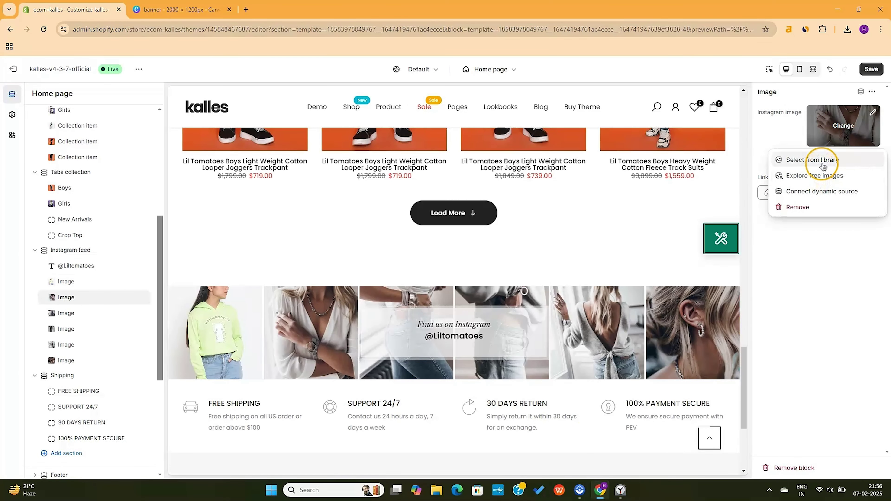
click(818, 160)
click(481, 364)
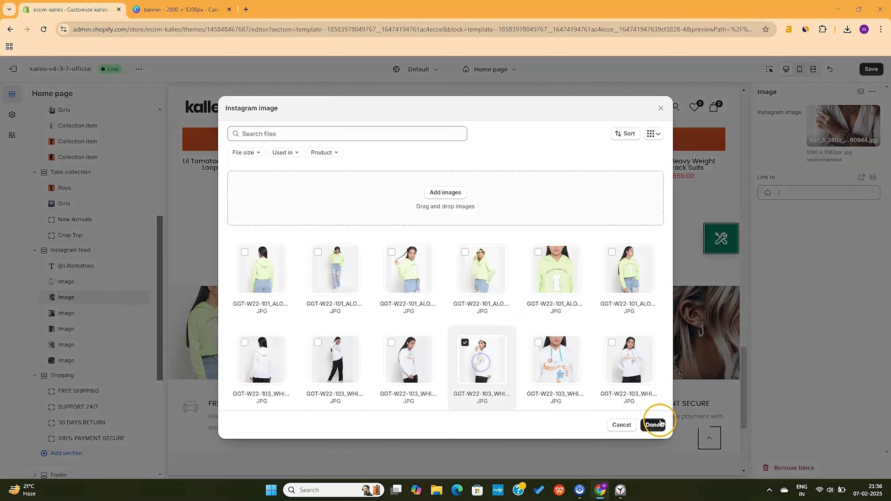
click(652, 425)
Step: Replace the third Instagram feed image with the close-up black trackpants photo (GGL-W22-115) from the image library
click(88, 316)
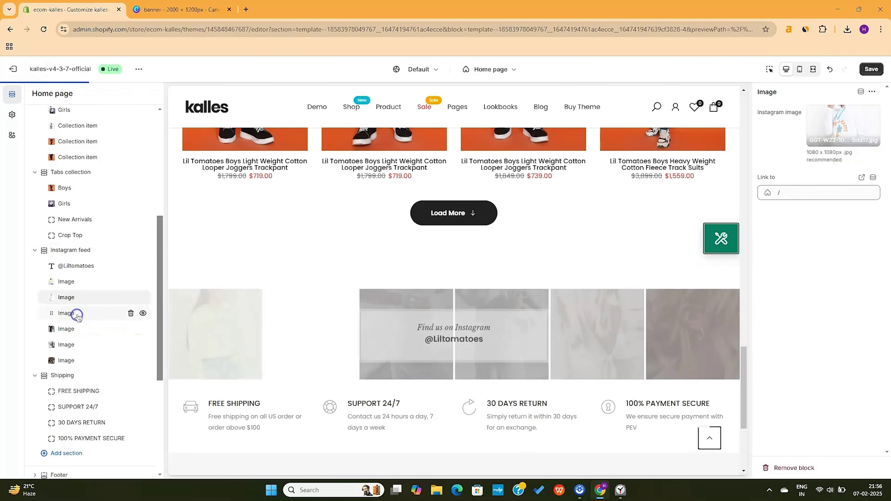
click(840, 127)
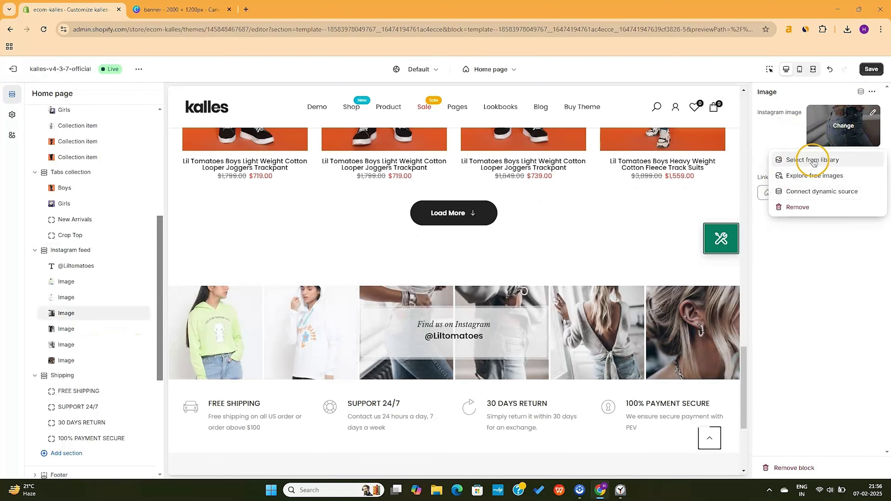
click(812, 160)
scroll(512, 256, down, 6)
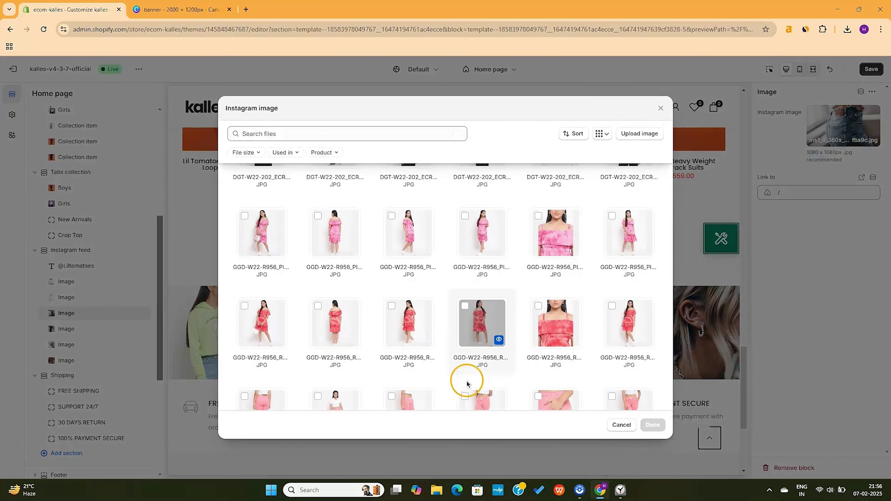
scroll(466, 384, down, 10)
scroll(430, 325, down, 3)
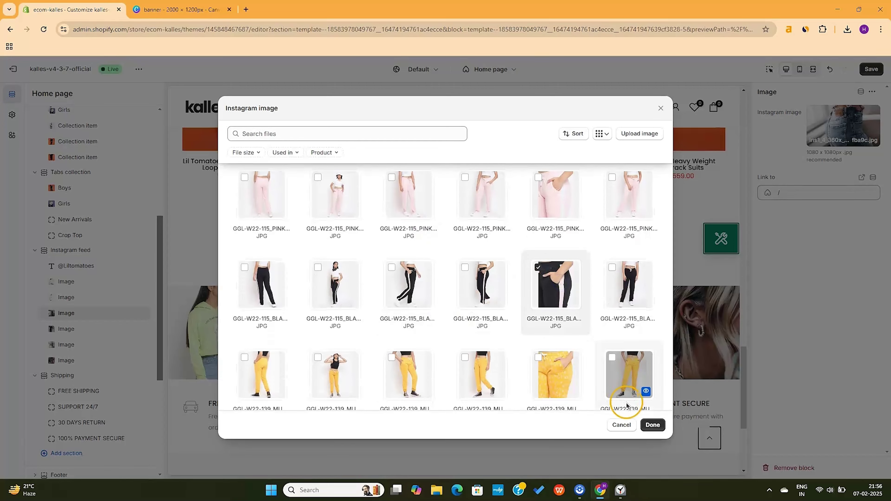
click(652, 424)
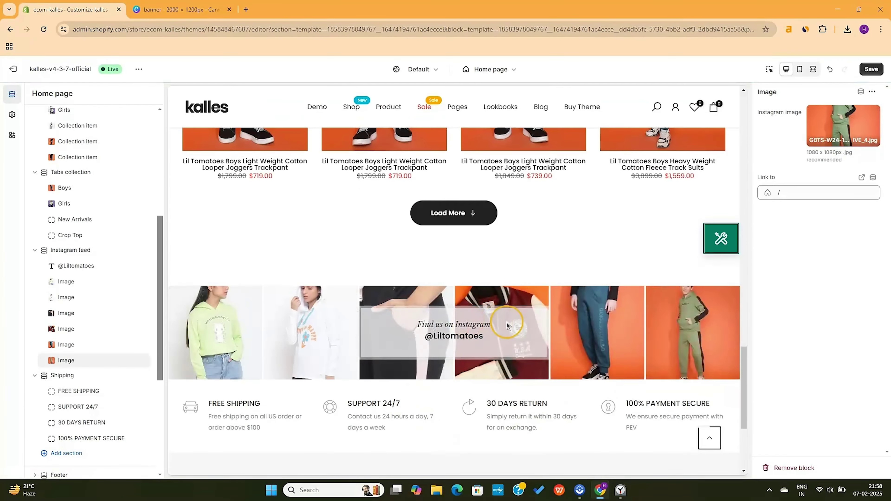
Step: Check the link destinations available for the last Instagram feed image
click(802, 191)
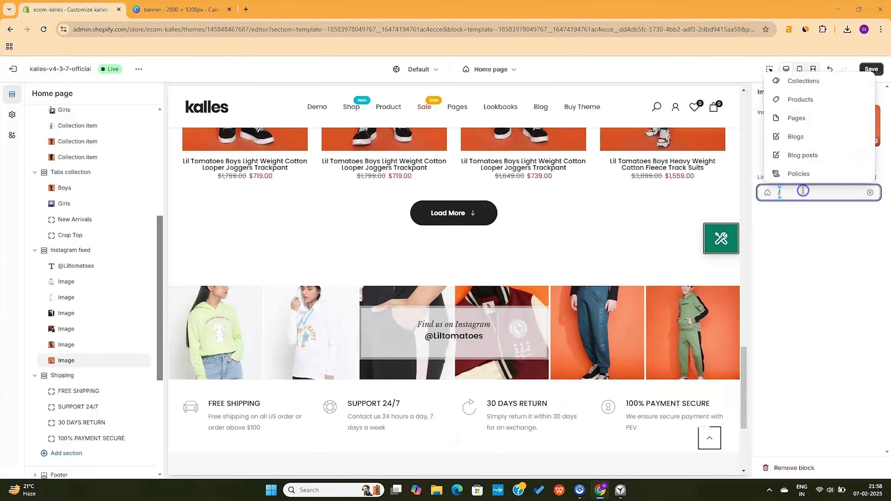
click(801, 240)
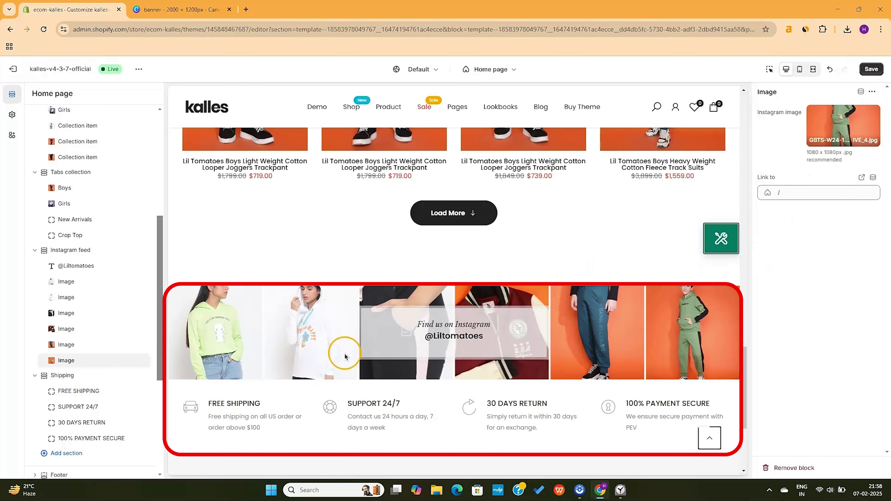
Step: Collapse the Instagram feed section and examine the FREE SHIPPING block's icon, heading and text settings in the Shipping section
scroll(359, 354, down, 4)
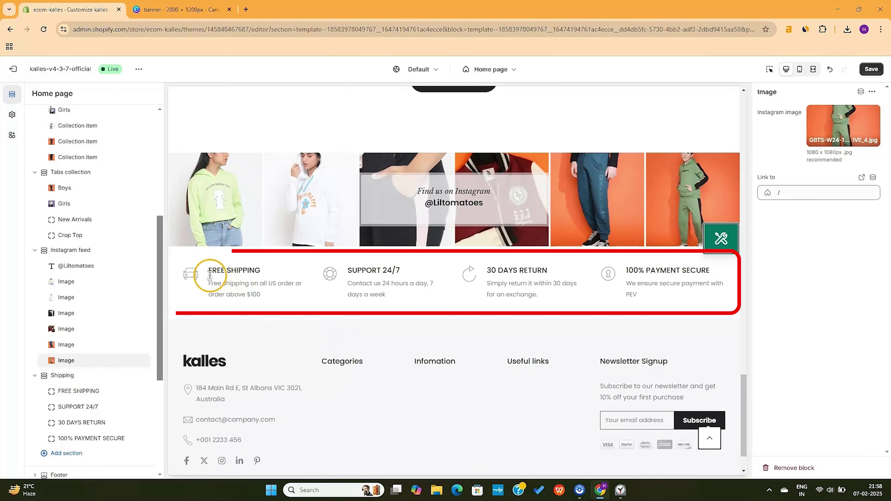
scroll(70, 350, down, 3)
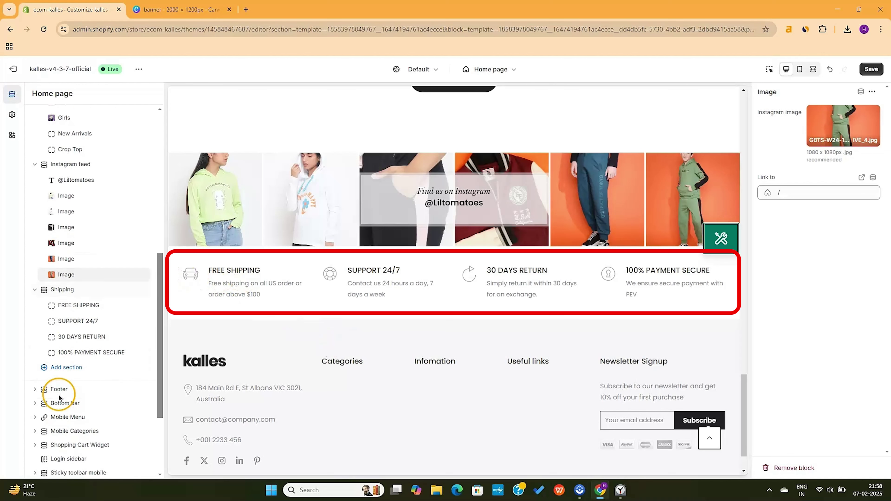
click(35, 161)
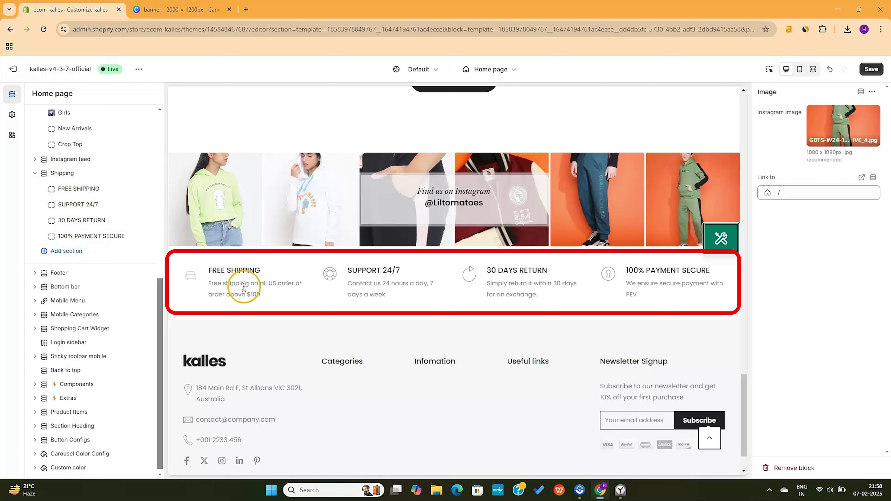
click(85, 190)
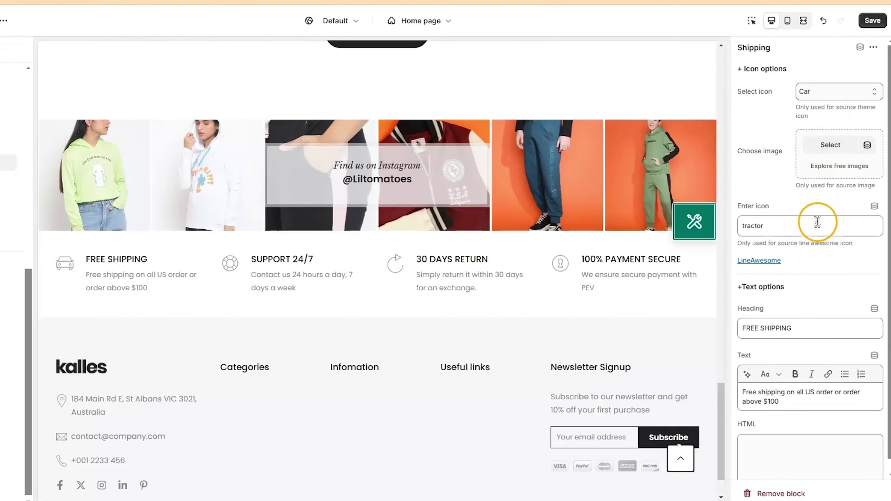
scroll(816, 243, down, 1)
click(812, 329)
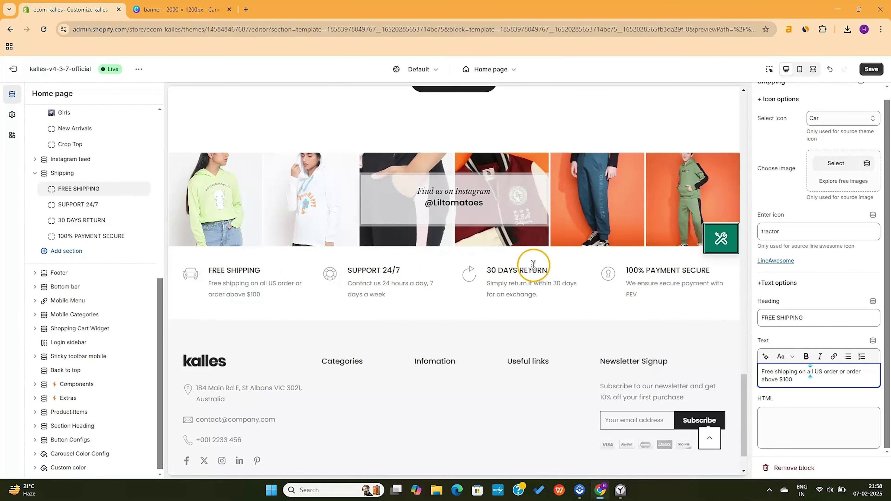
Step: Add an About us section below the Shipping section on the home page
scroll(495, 266, up, 20)
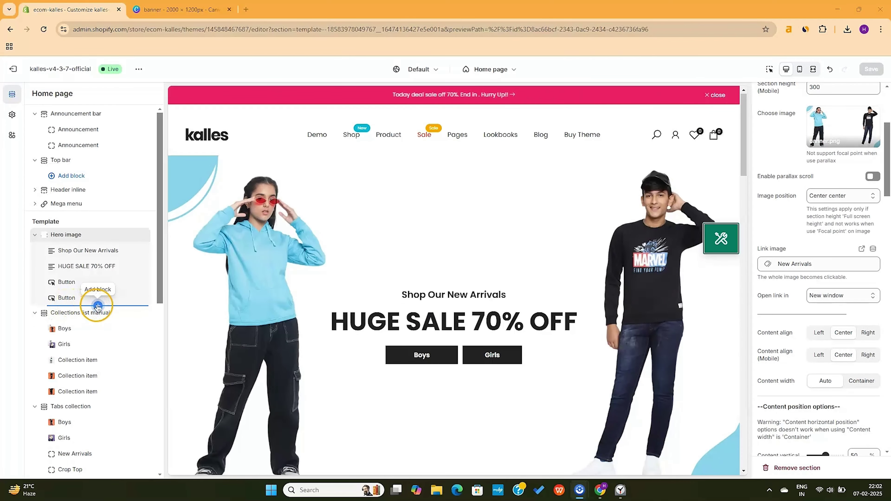
scroll(87, 306, down, 8)
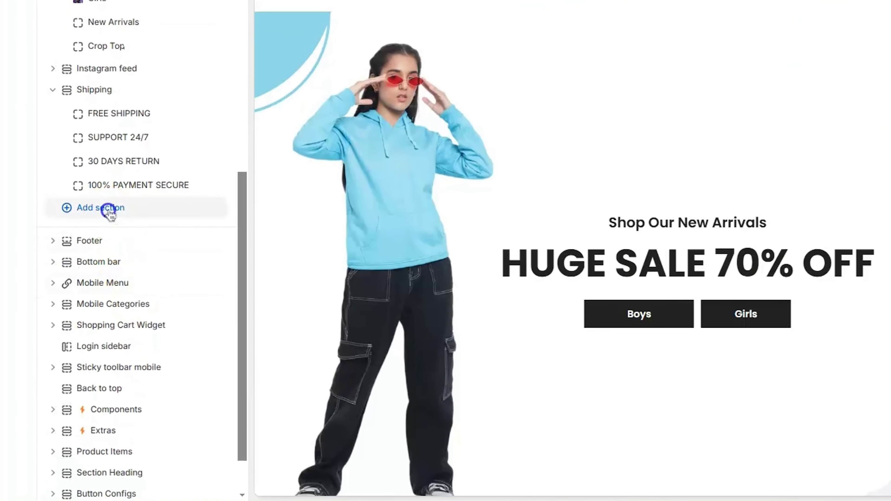
click(67, 284)
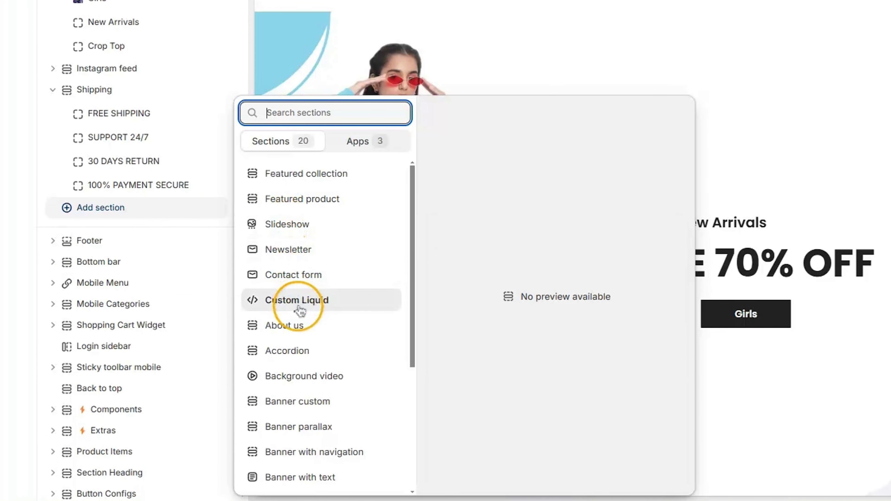
click(299, 333)
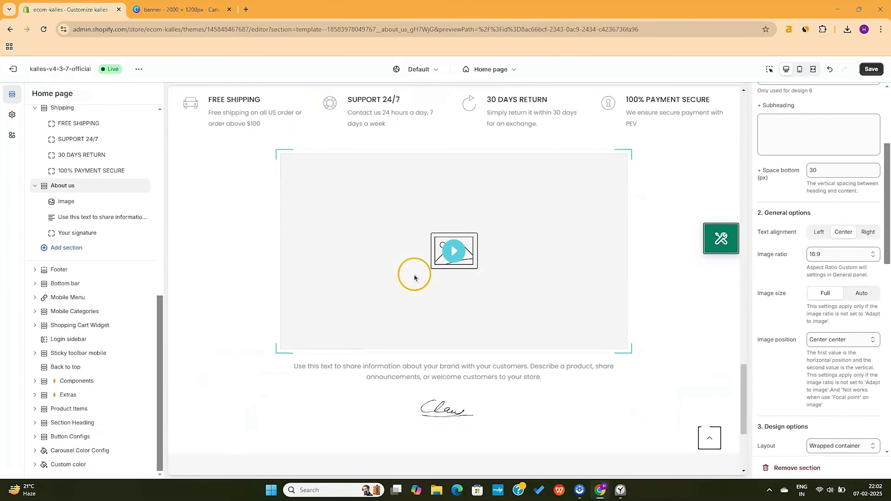
Step: Set the video URL of the About us section's Image block to the Lil Tomatoes YouTube link ending in watch?v=ezRe1ge-uCU
scroll(451, 393, down, 3)
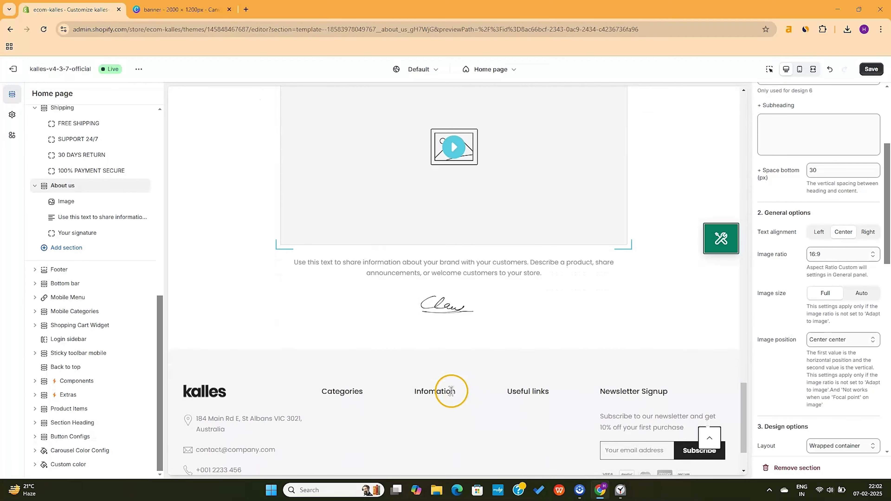
scroll(477, 284, up, 2)
scroll(491, 255, up, 1)
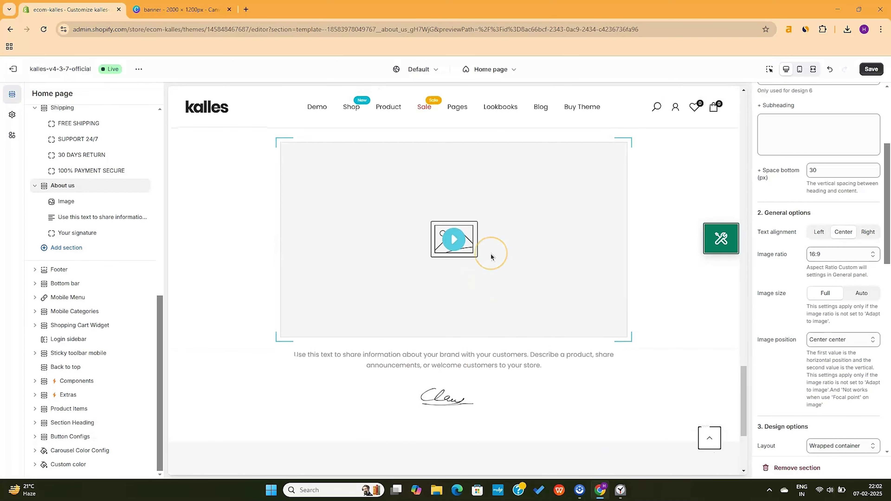
click(81, 202)
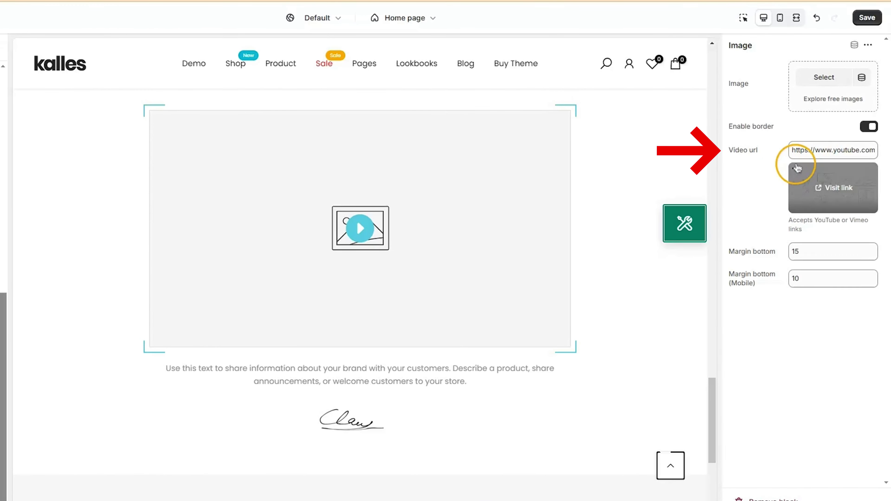
click(828, 147)
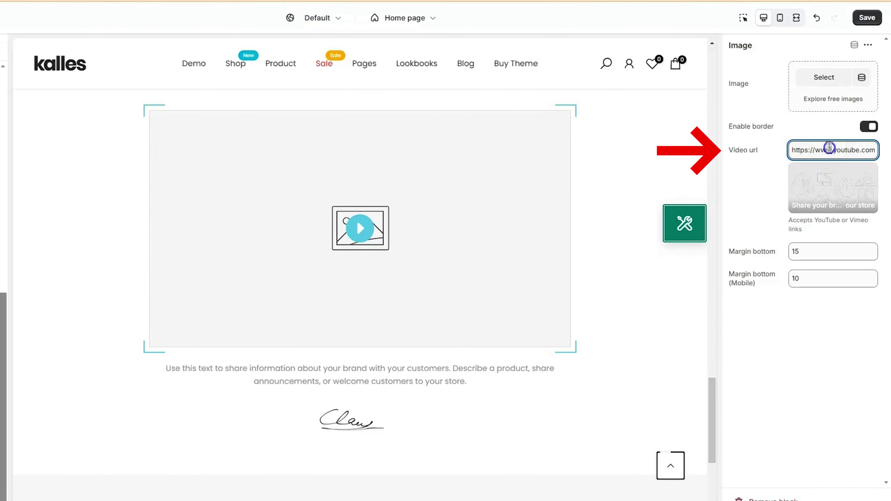
click(772, 298)
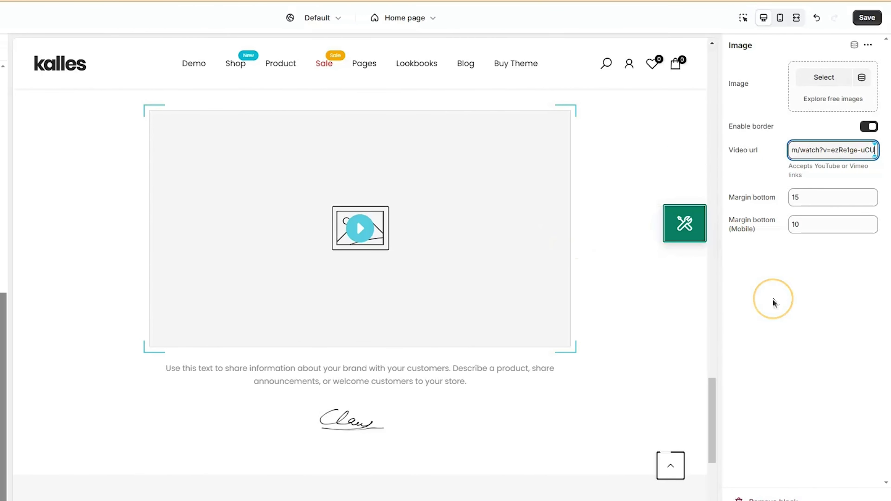
click(810, 132)
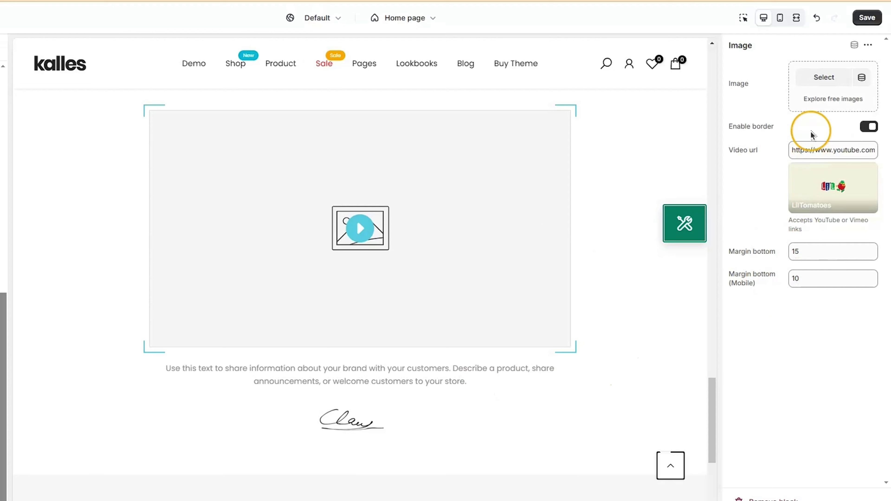
Step: Set the About us section's image to the banner PNG with the blue-hoodie girl and the Marvel-sweatshirt boy
click(824, 78)
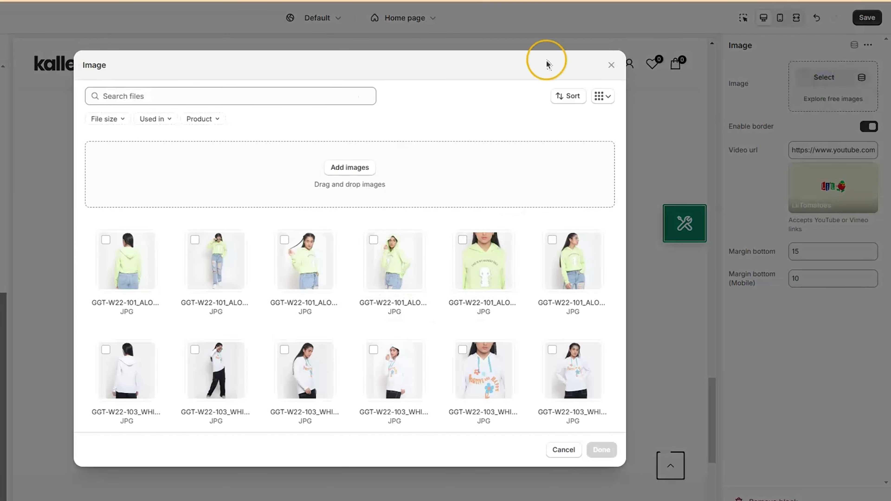
click(611, 66)
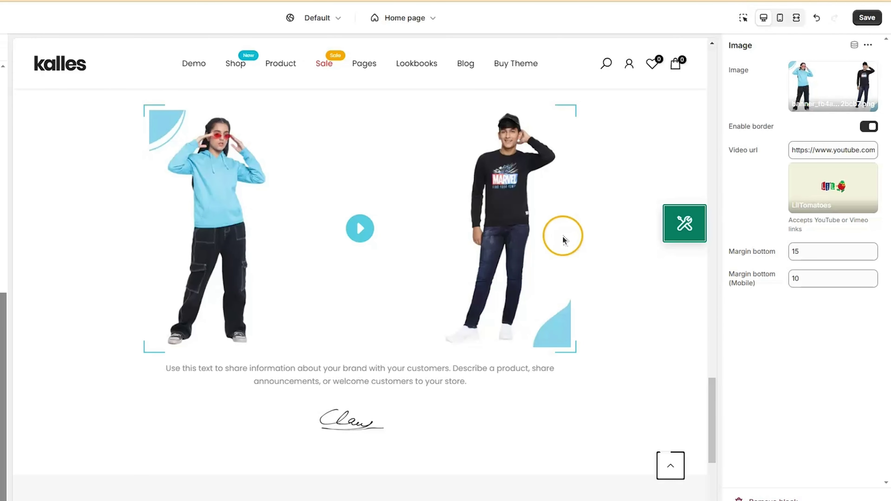
scroll(610, 288, down, 4)
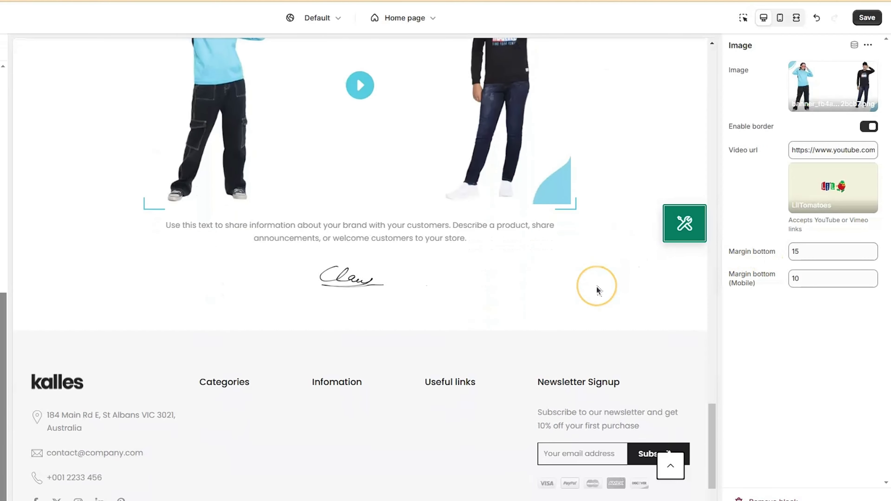
scroll(598, 290, up, 2)
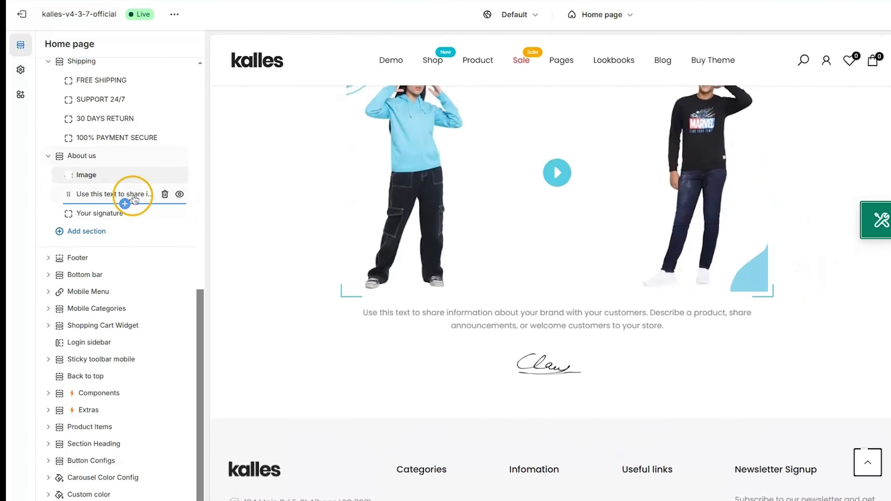
Step: Replace the About us section's body text with "Welcome to Lil Tomatoes. Shop our latest products for your kids"
click(776, 129)
key(ctrl+a)
text(Welcome to Lil Tom)
text(atoes. Shop our latest products for your kids)
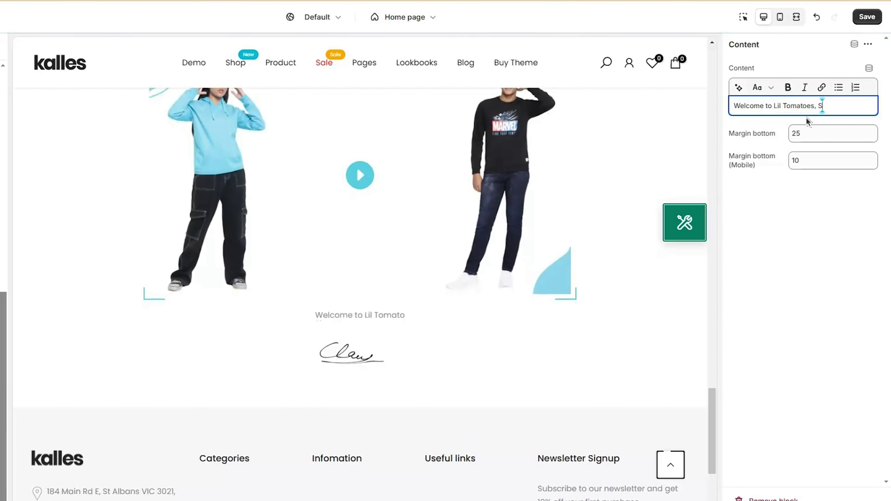
scroll(438, 224, up, 3)
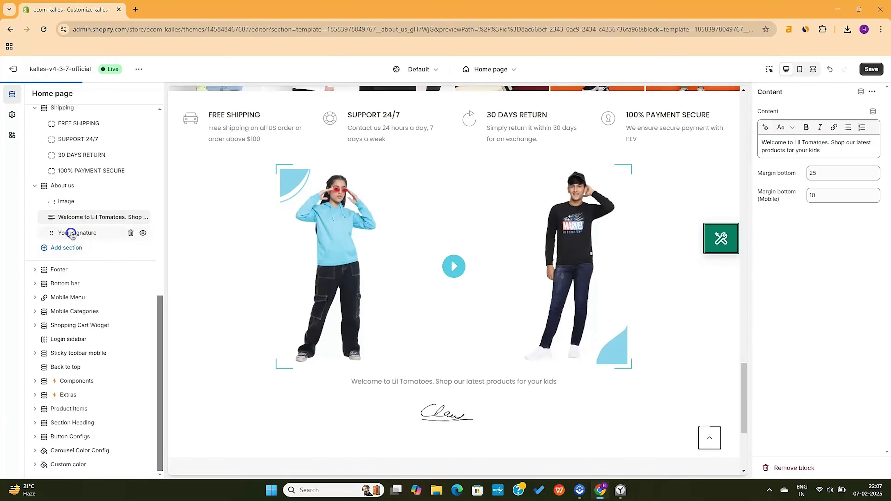
Step: View the signature block's settings and move the About us section between Tabs collection and Instagram feed
click(71, 233)
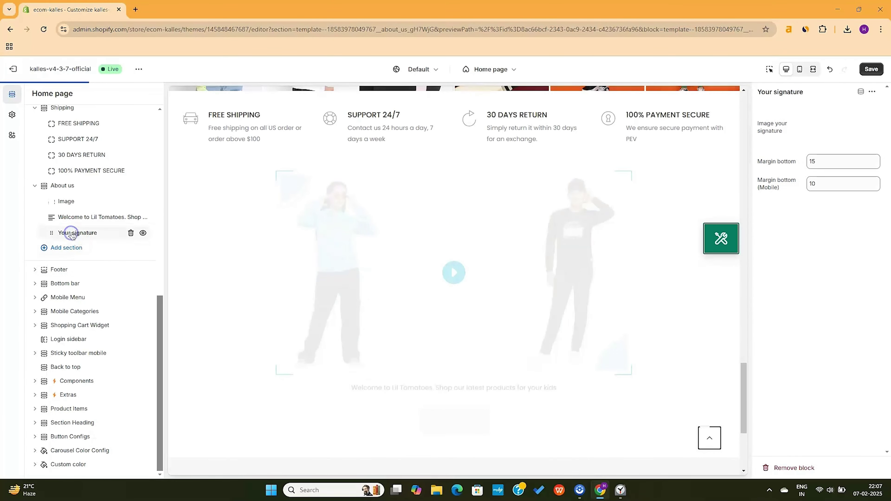
scroll(478, 364, down, 2)
drag(55, 189, 46, 249)
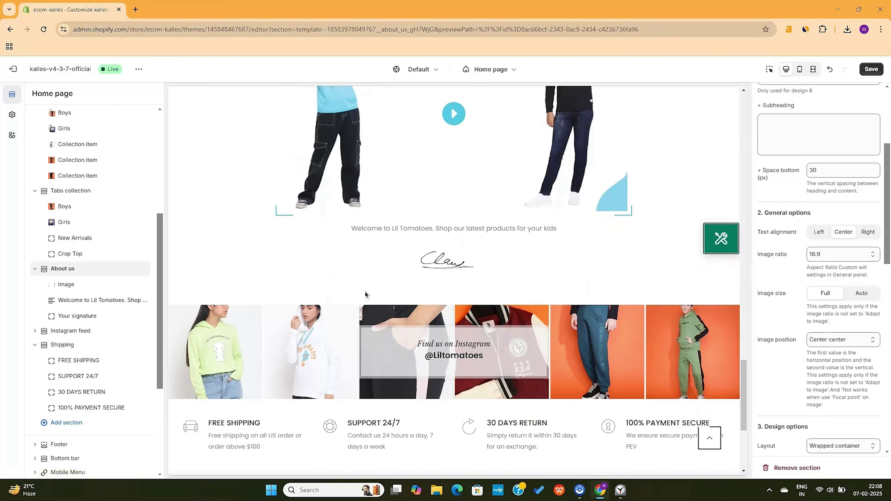
Step: Set the About us section's heading to "About US" and its heading design to Design 10
scroll(799, 228, up, 5)
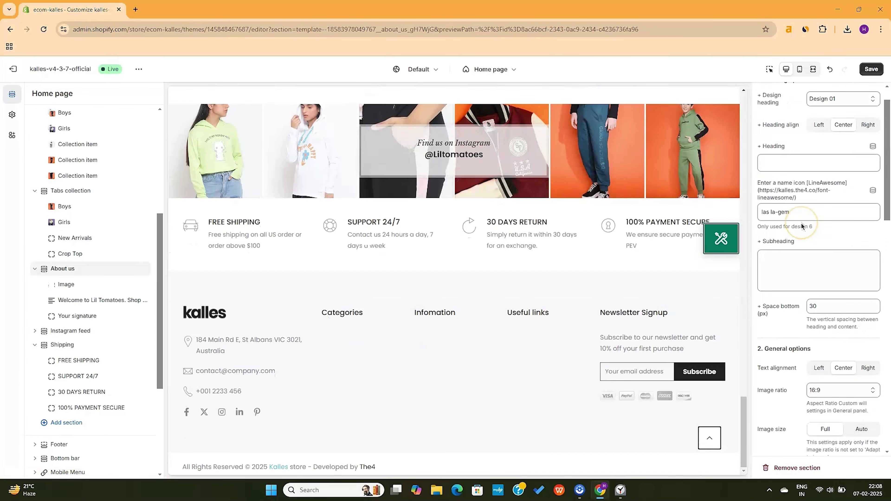
text(US)
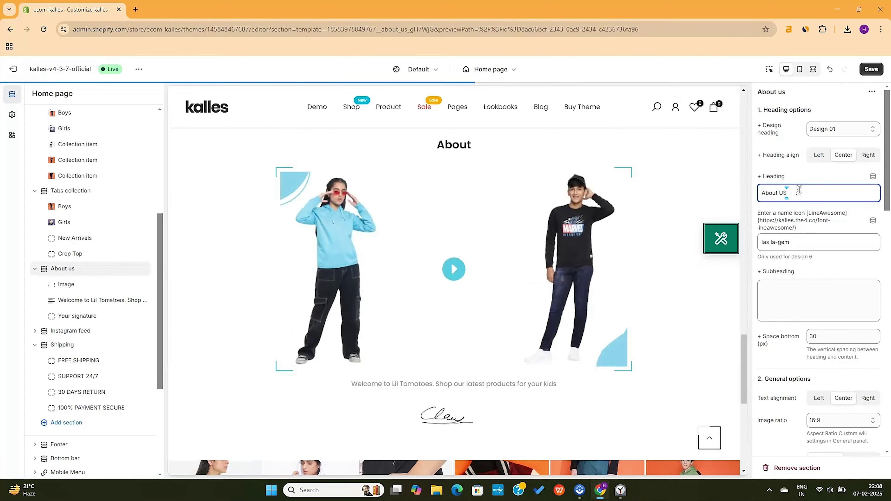
click(845, 127)
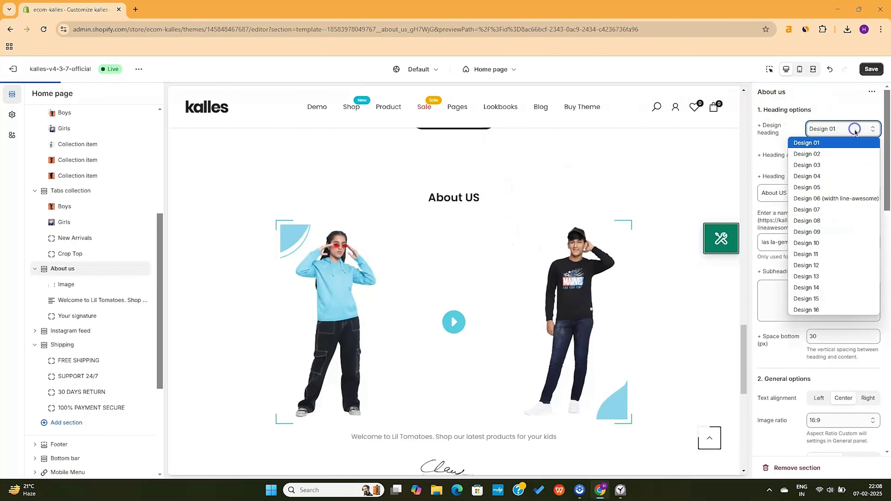
click(826, 246)
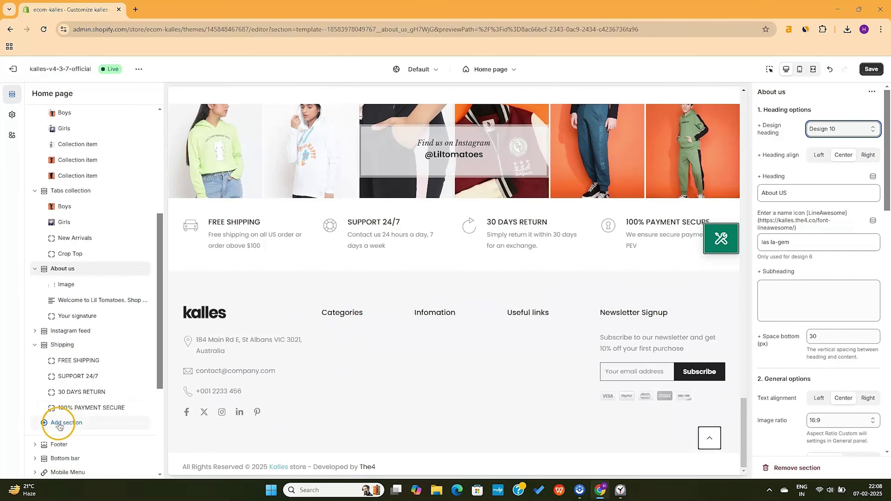
Step: Add a Collections list simple section between Instagram feed and Shipping, and give it three extra collection items
click(60, 423)
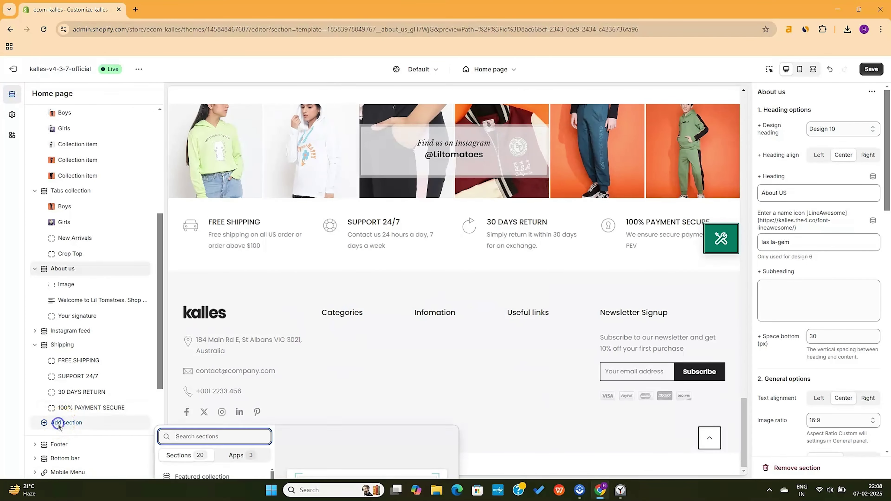
scroll(211, 420, down, 4)
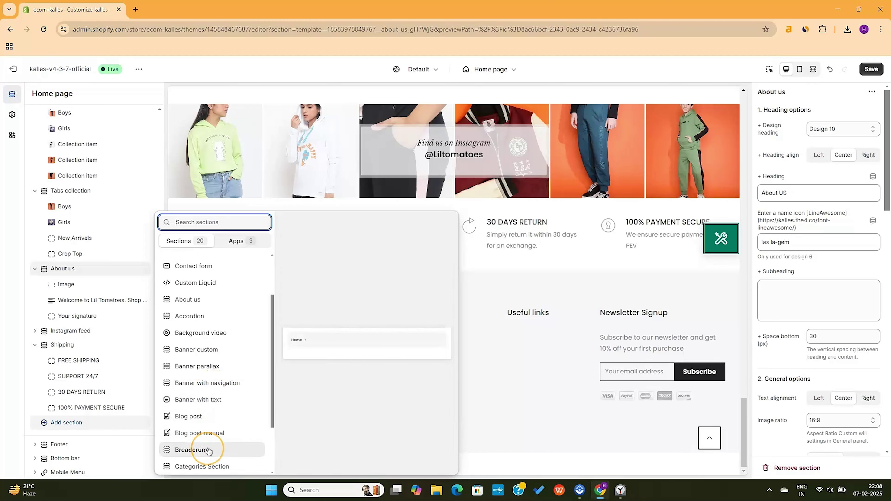
click(201, 443)
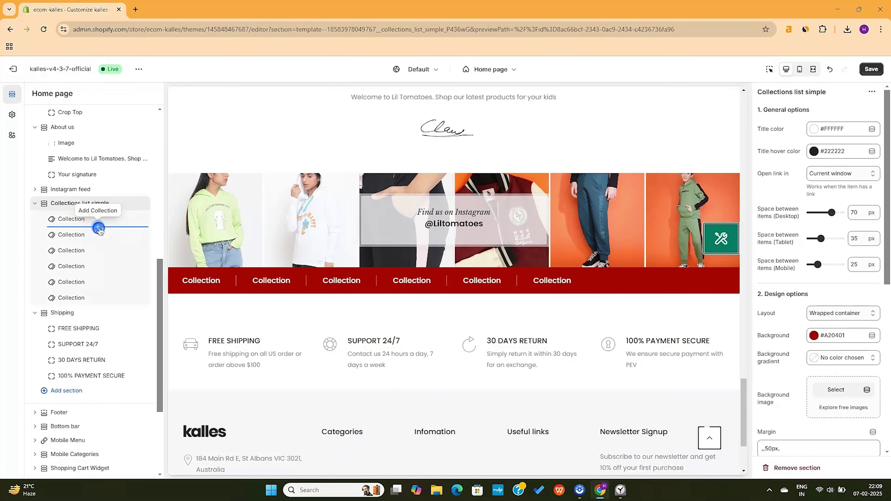
click(98, 259)
Step: Label the first three items of the Collections list simple section "Boys", "Girls" and "Crop TOP"
triple_click(771, 150)
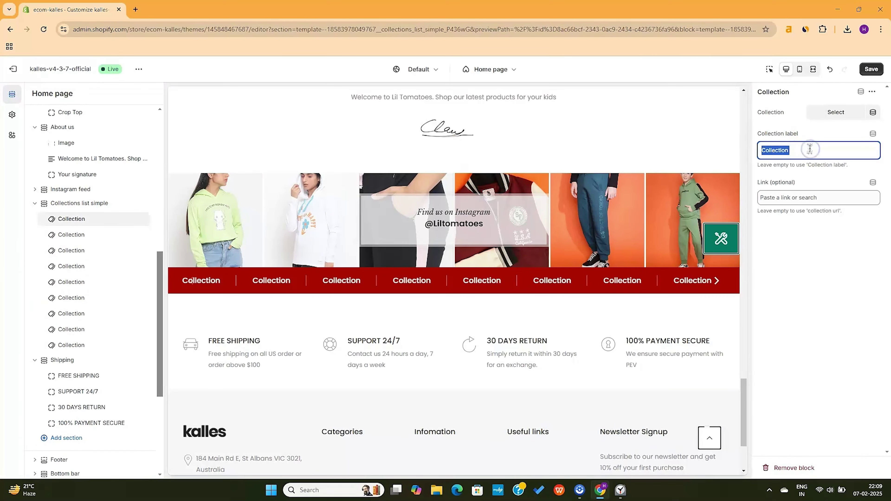
text(Boys)
triple_click(796, 150)
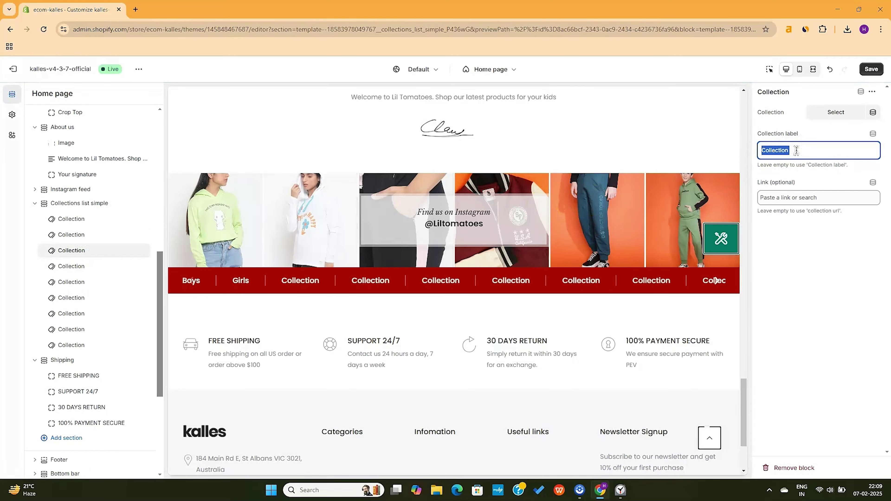
text(Crop TOP)
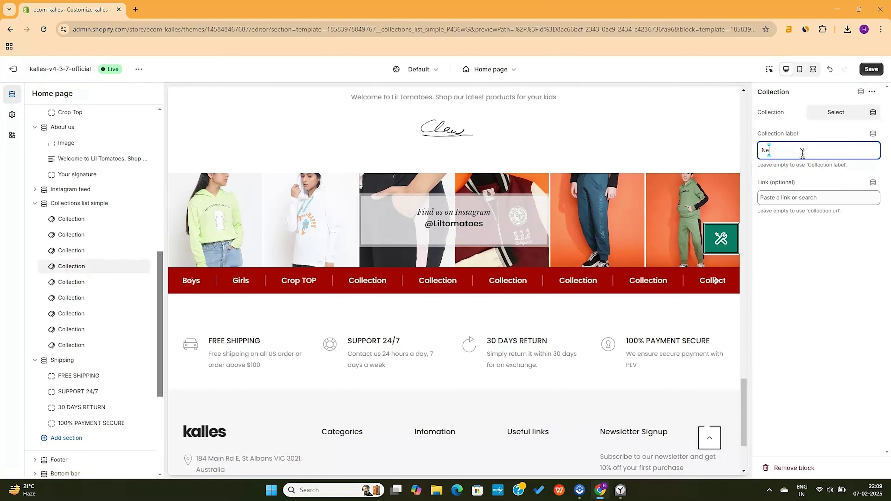
Step: Label the fourth collection in the simple collections list "Night Suit"
right_click(775, 151)
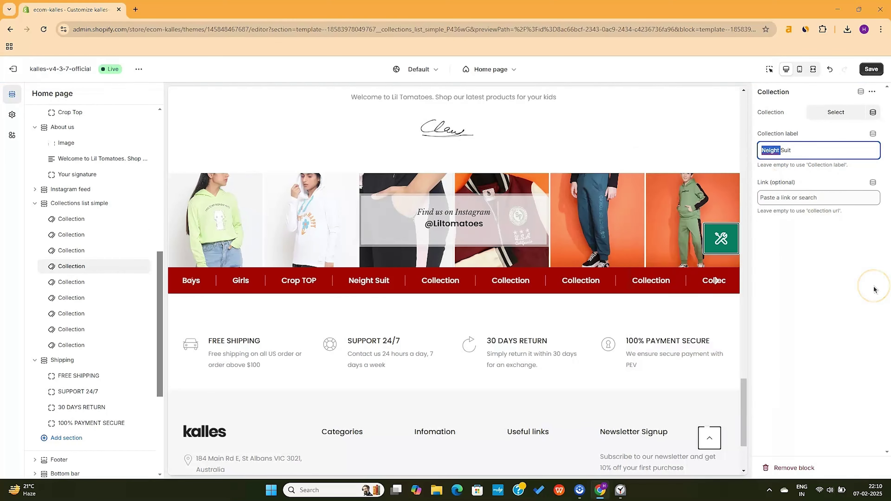
click(787, 143)
triple_click(773, 150)
text(Night)
Step: Label the fifth and sixth collections in the simple collections list "Trackpants" and "Sweat shirt"
click(79, 287)
click(811, 150)
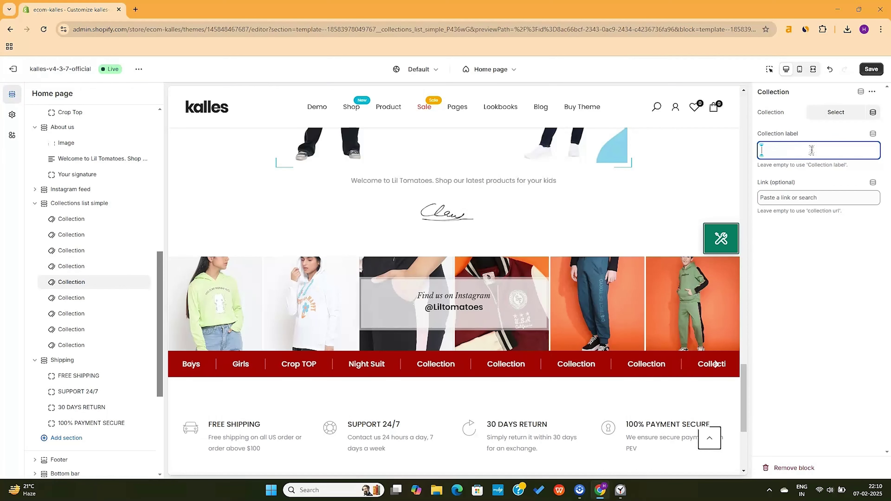
click(80, 298)
text(Sweat shirt)
Step: Label the seventh and eighth collections in the simple collections list "Hoodie" and "Night wear"
click(80, 314)
double_click(806, 150)
text(Hoodie)
click(81, 329)
double_click(811, 151)
text(Night wear)
Step: Label the last collection in the simple collections list "Sports wear" and save the theme changes
click(80, 345)
text(Sports wear)
key(ctrl+s)
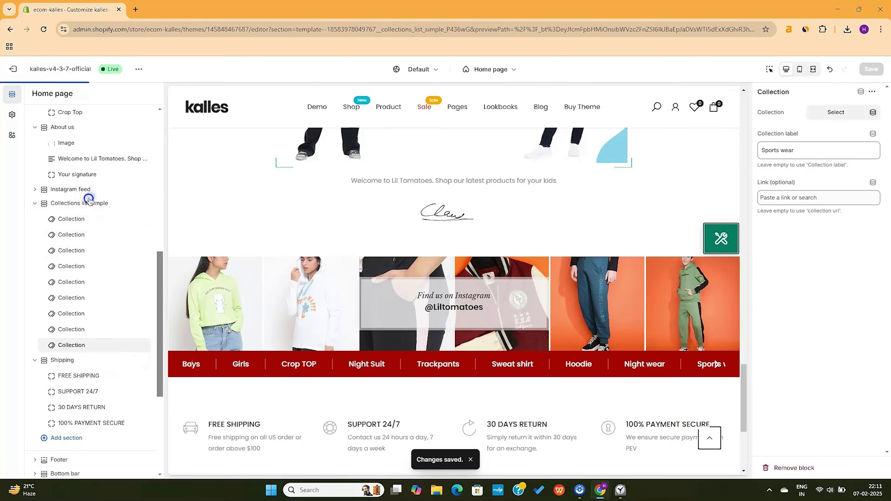
Step: Look through the Collections list simple settings and browse the full list of section types that can be added above it
click(89, 199)
scroll(781, 294, down, 10)
click(91, 196)
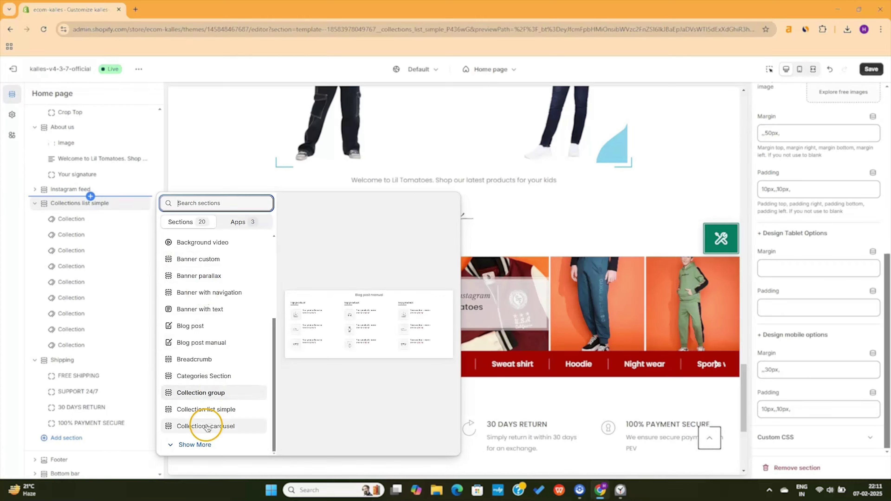
click(209, 444)
scroll(213, 332, down, 5)
click(209, 442)
scroll(210, 379, down, 5)
click(204, 443)
scroll(213, 372, down, 5)
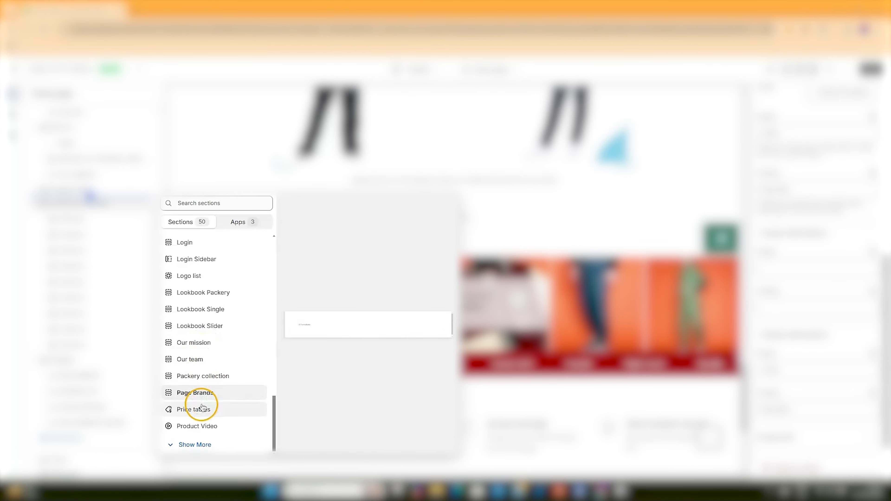
scroll(210, 411, down, 5)
click(404, 232)
Step: Review the finished home page preview and switch the theme editor to the Default product template
scroll(403, 231, up, 20)
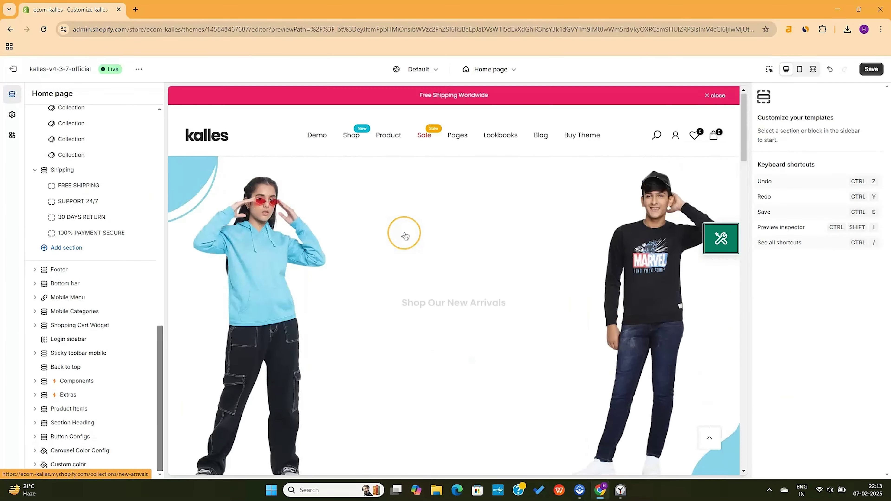
scroll(405, 235, down, 20)
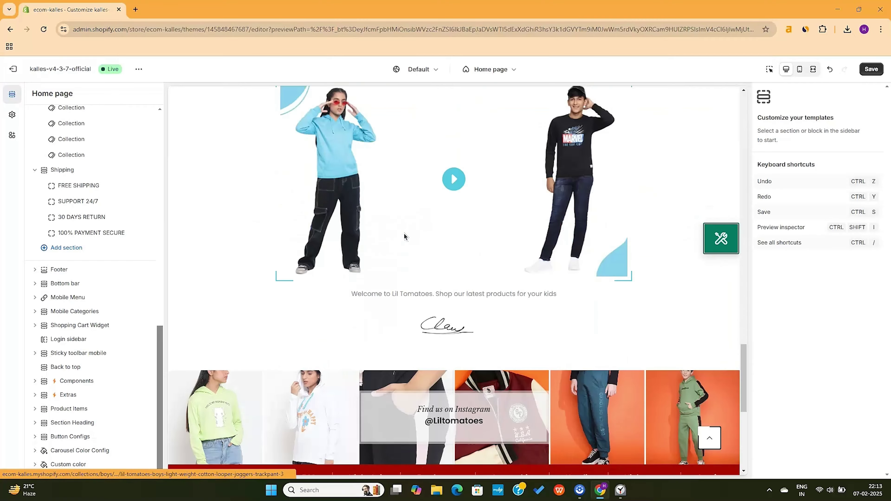
scroll(405, 235, up, 20)
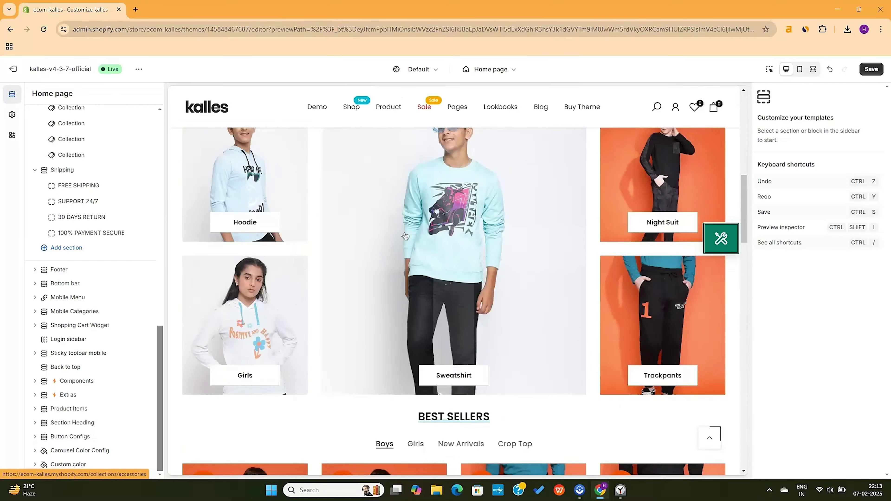
scroll(405, 236, up, 1)
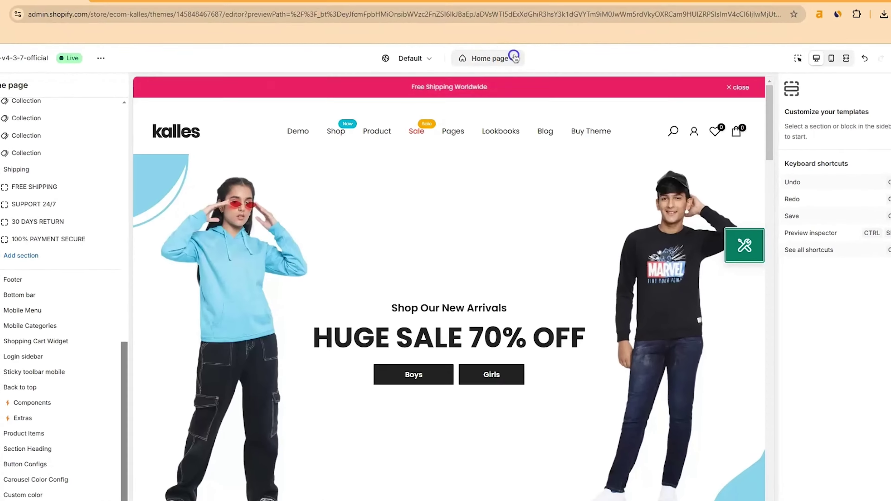
click(512, 70)
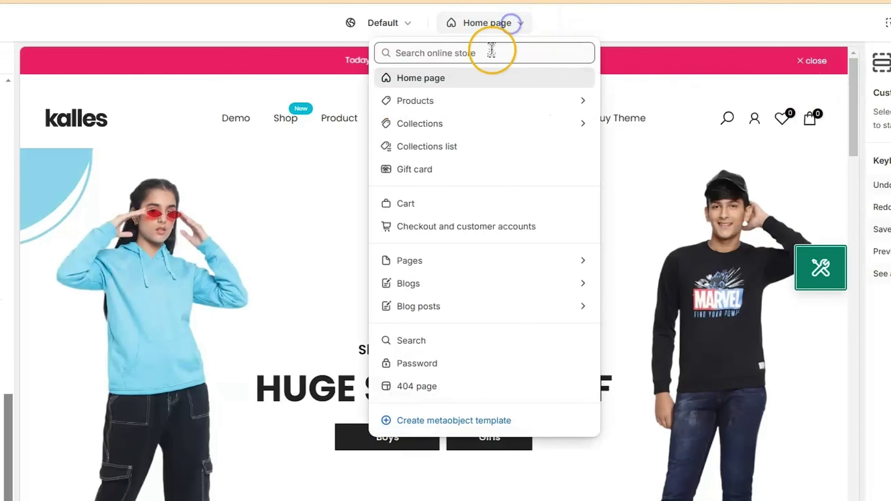
click(452, 104)
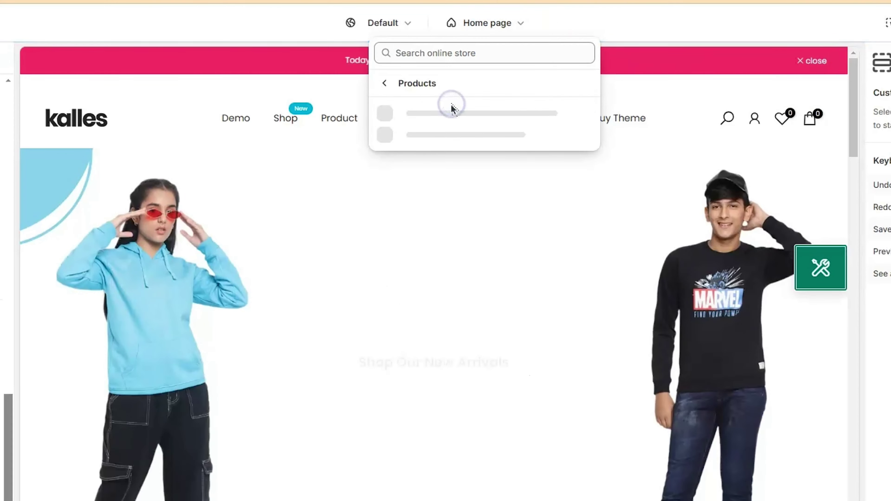
click(449, 117)
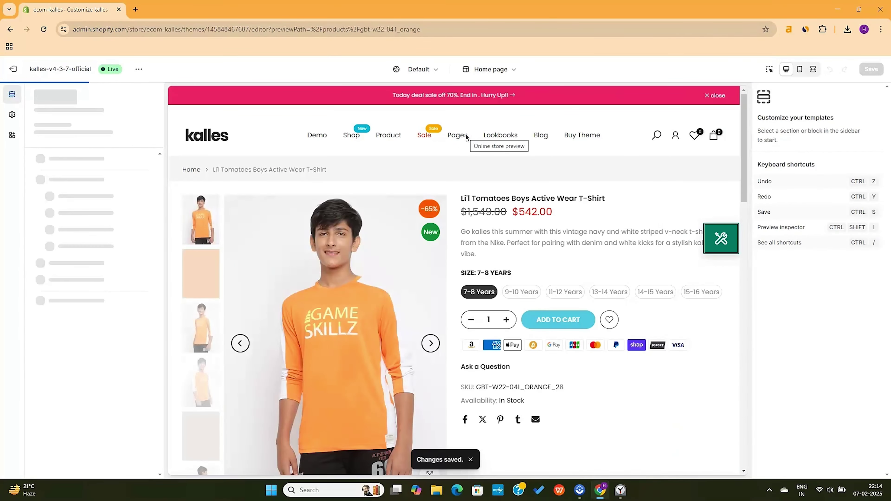
Step: Examine the product page preview, including its Description, Additional Information and Reviews content
scroll(517, 226, down, 10)
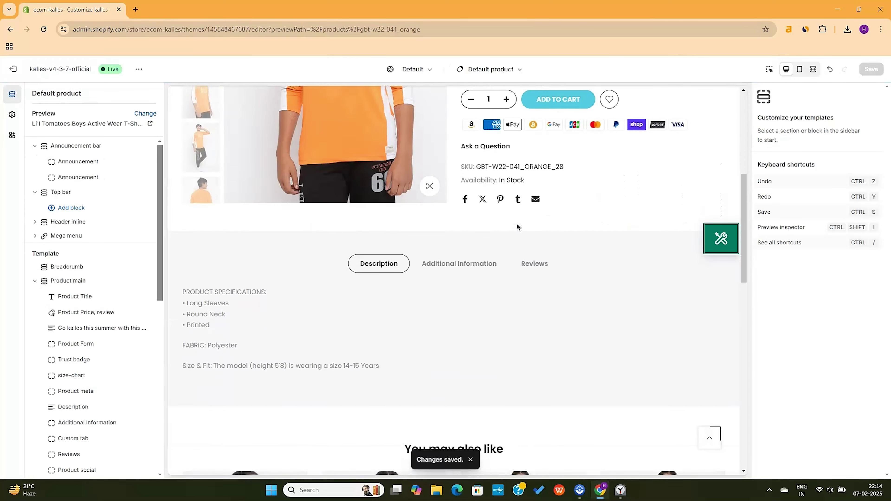
scroll(517, 226, down, 8)
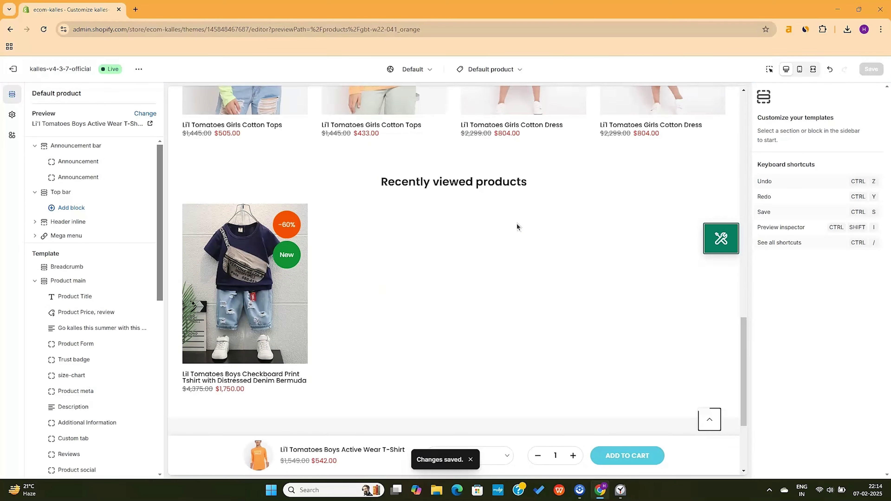
scroll(516, 225, up, 11)
scroll(516, 222, up, 5)
scroll(517, 226, down, 3)
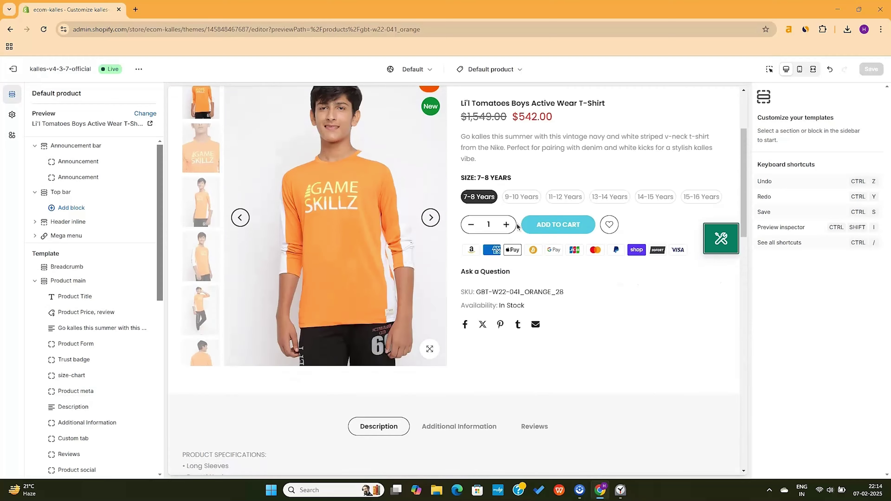
scroll(517, 226, down, 2)
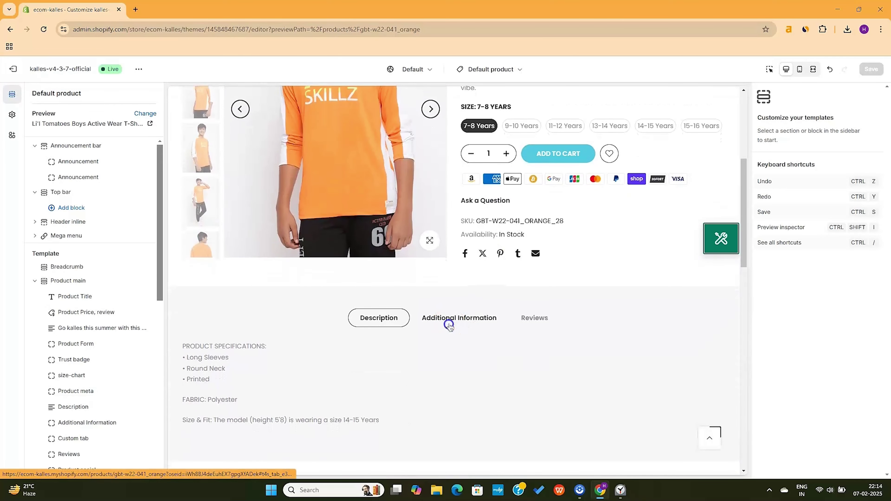
click(449, 323)
click(533, 325)
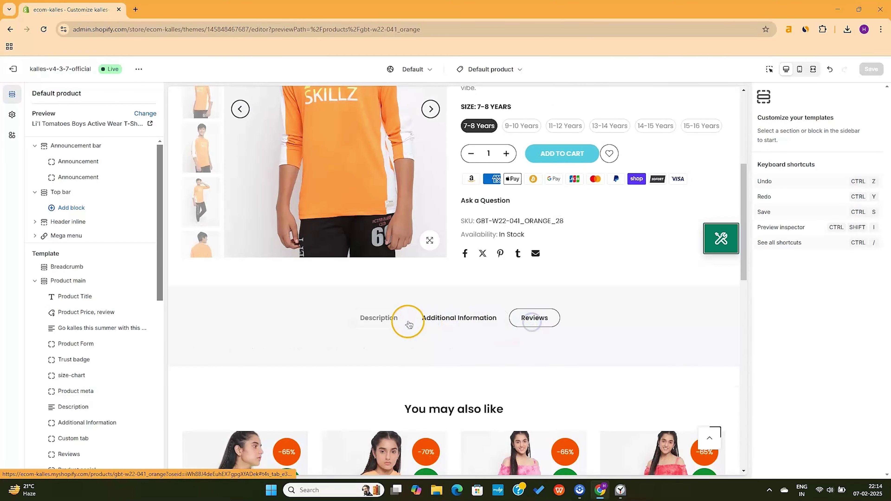
click(391, 323)
scroll(541, 315, up, 5)
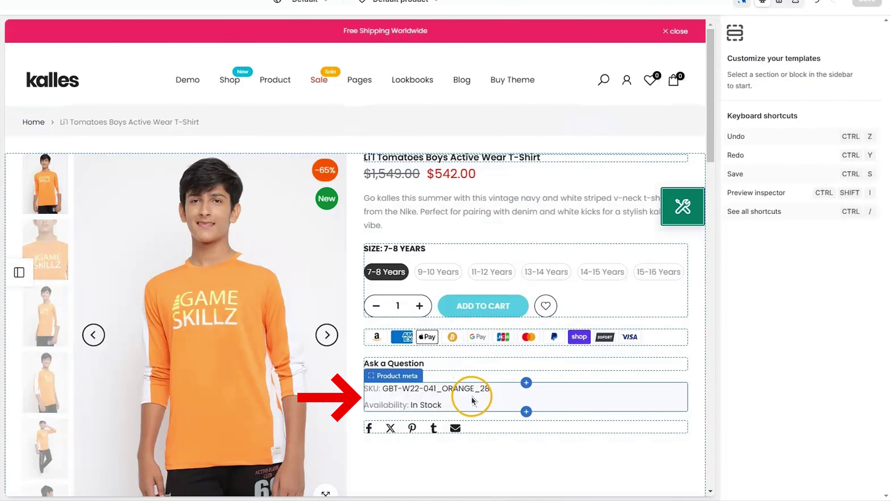
Step: Remove the Product meta and Product social blocks from the Product main section
click(471, 400)
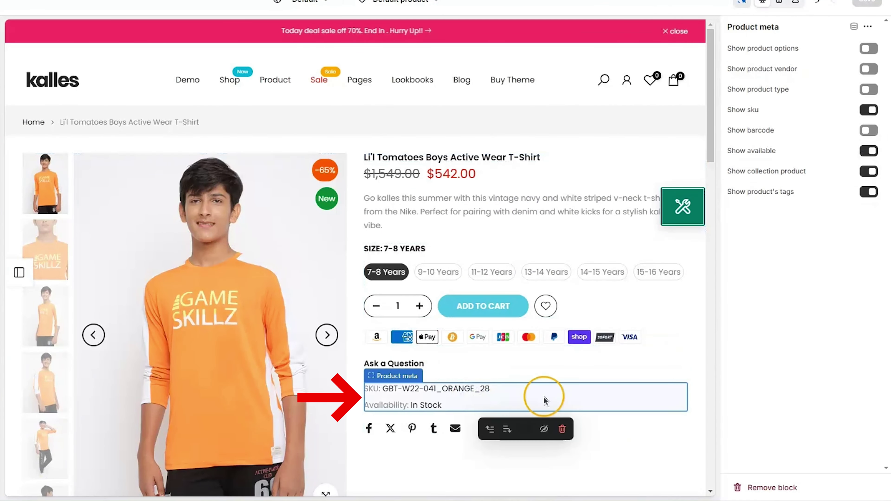
click(766, 487)
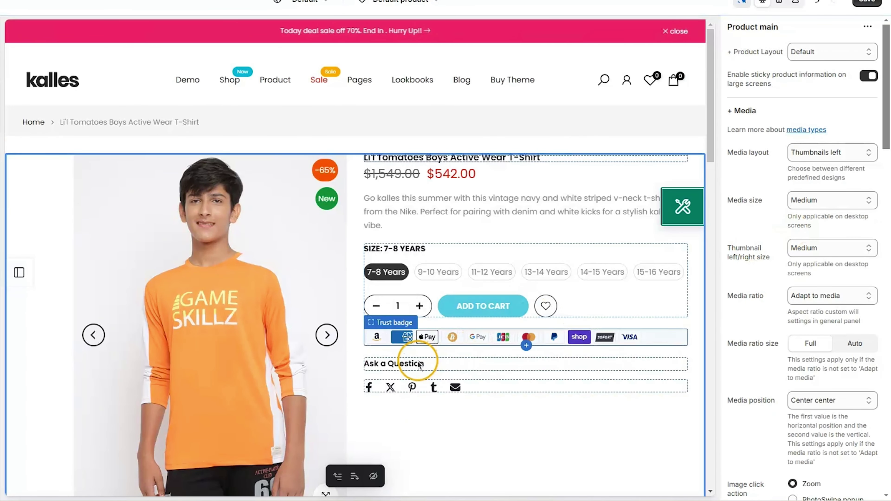
click(487, 388)
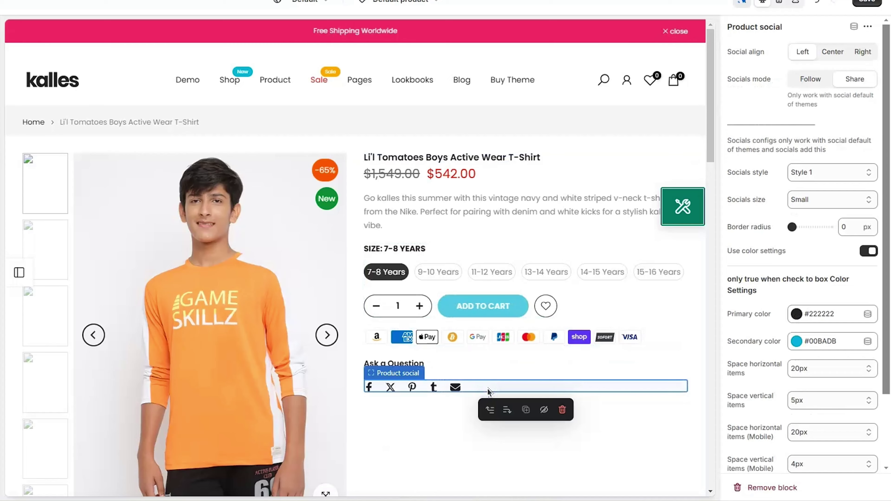
click(557, 409)
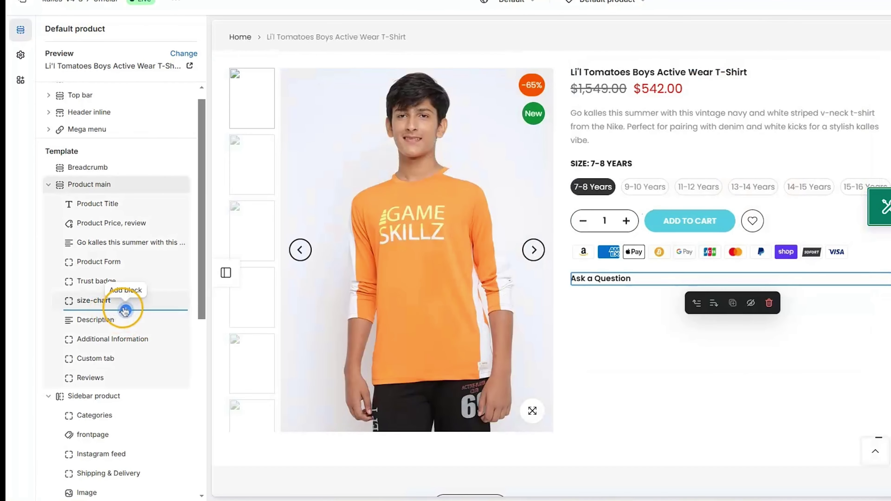
Step: Insert a Live view block into the Product main section and move it directly above the size-chart block
click(126, 311)
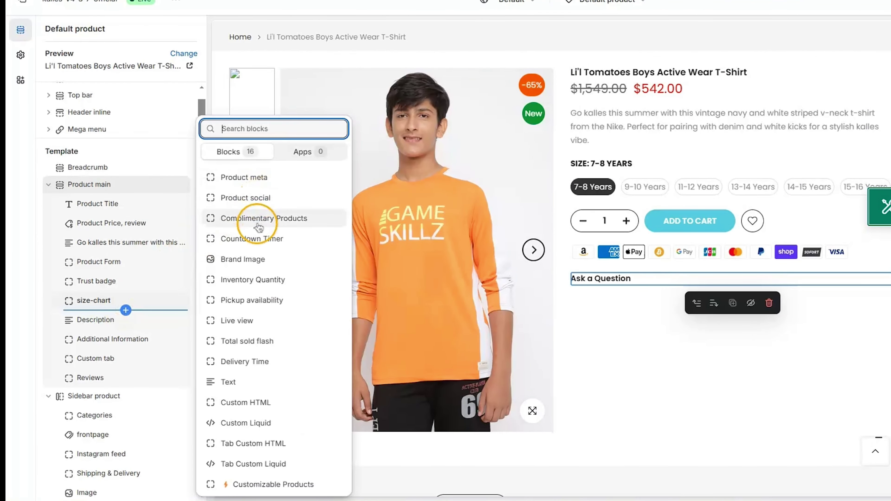
click(254, 322)
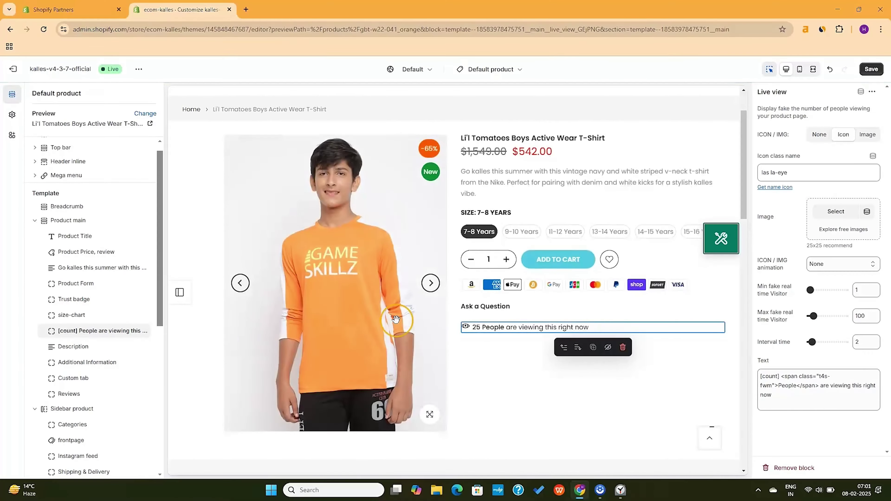
click(761, 325)
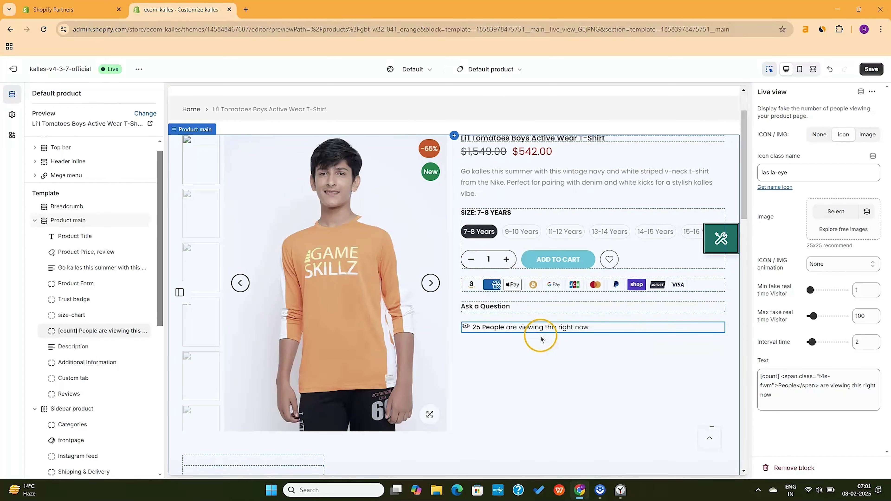
click(768, 69)
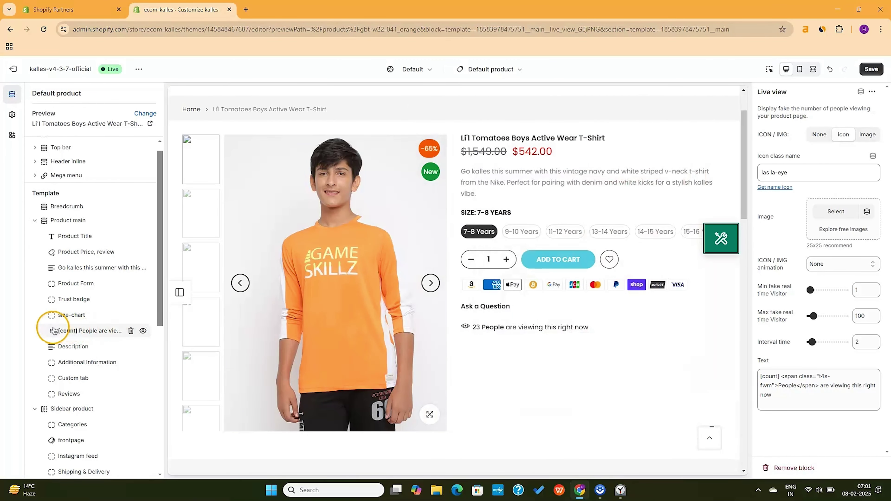
drag(50, 328, 50, 310)
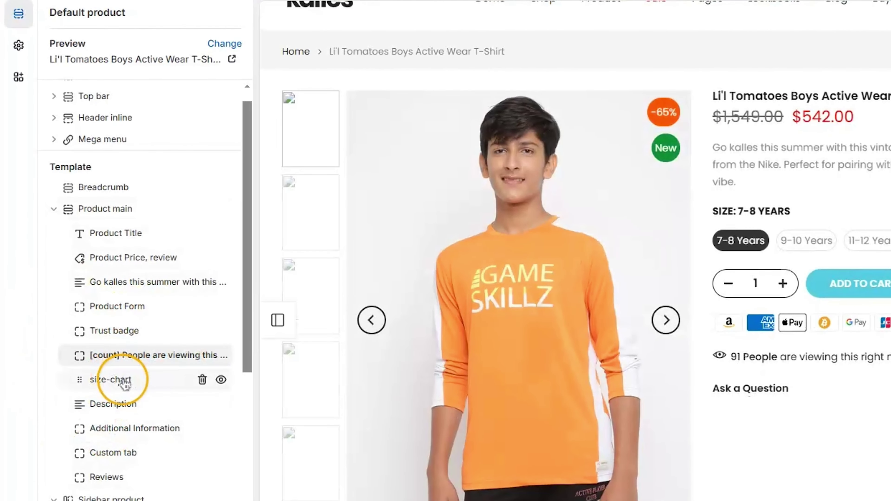
Step: Examine the size chart, delivery and return, and ask-a-question settings of the size-chart block
click(123, 380)
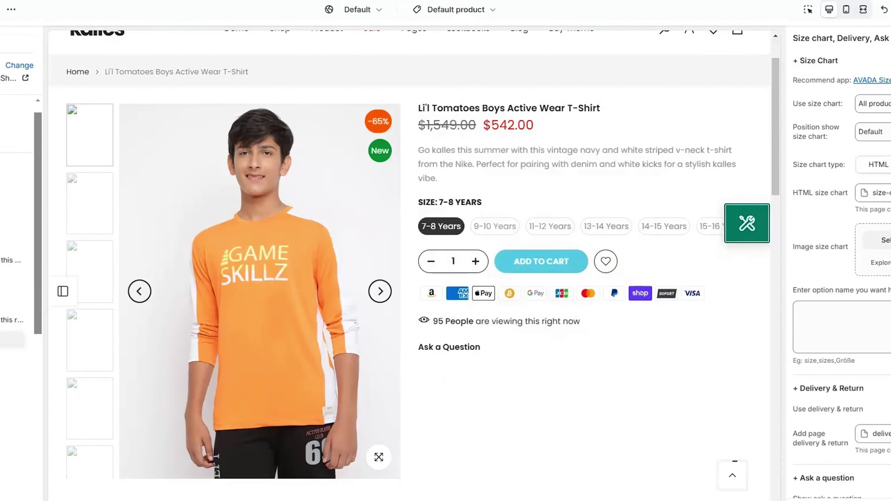
scroll(799, 326, down, 1)
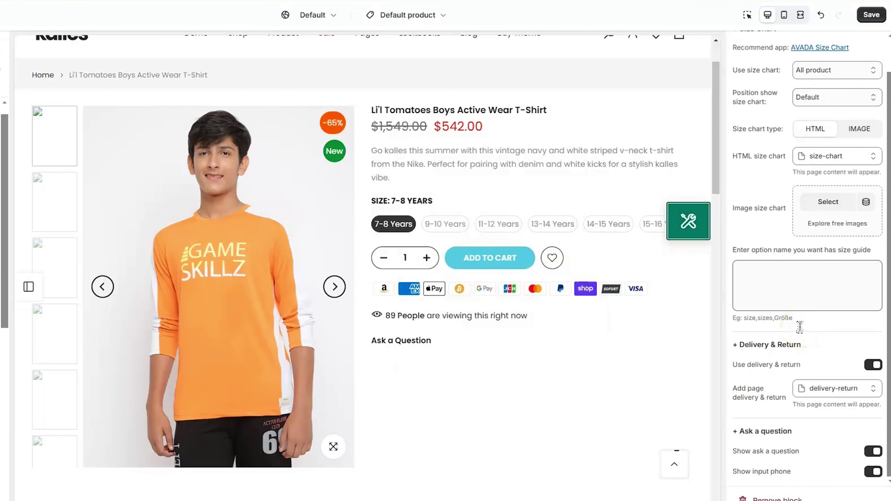
scroll(799, 326, up, 1)
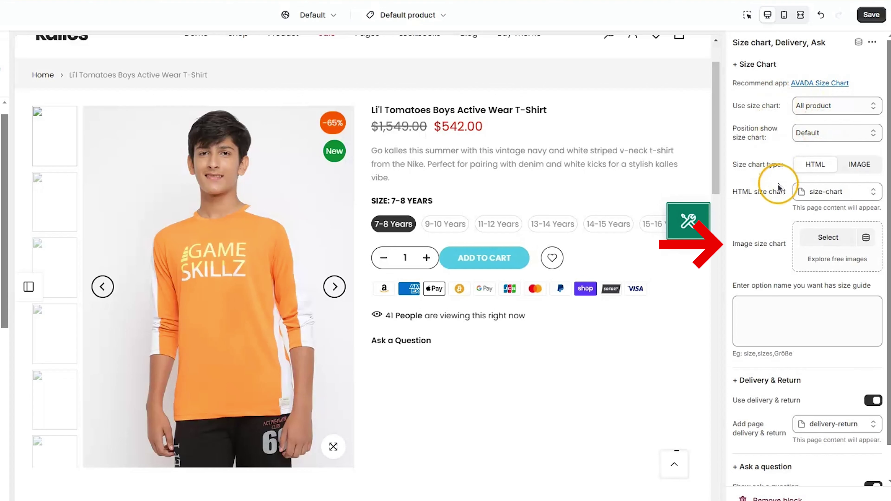
scroll(771, 242, down, 1)
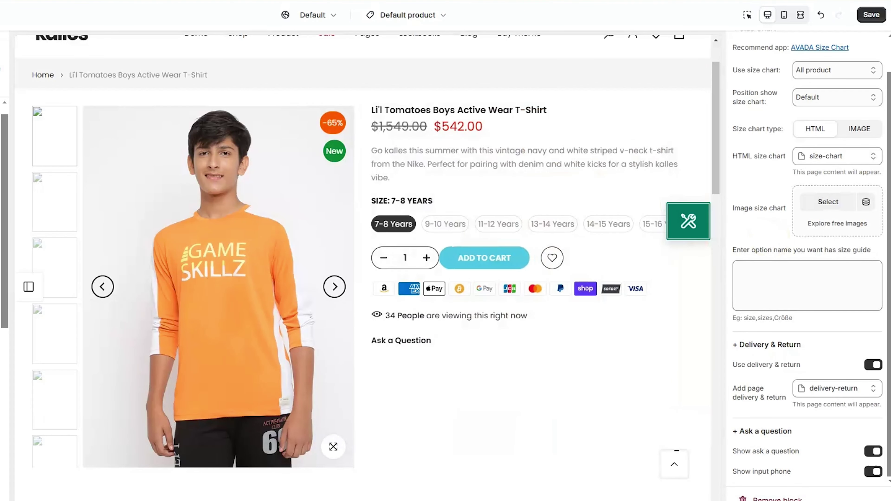
click(471, 398)
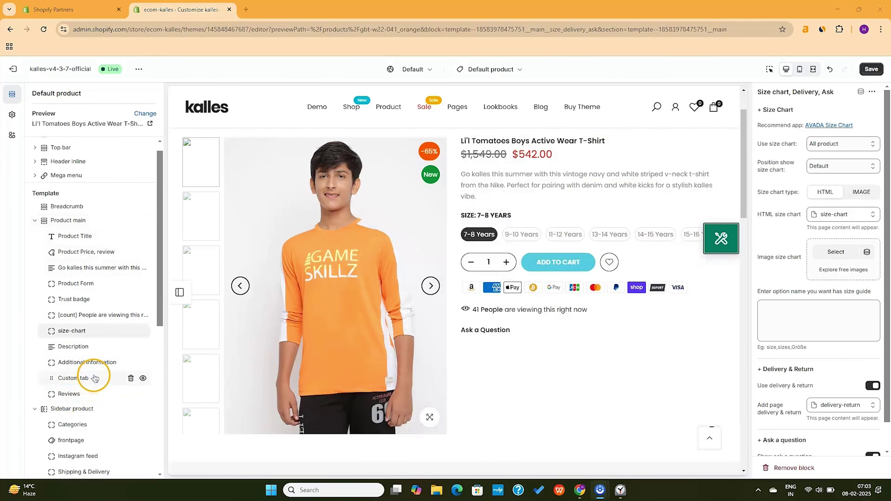
Step: Try a Customizable Products block below the size-chart block and look through its form field settings
click(97, 340)
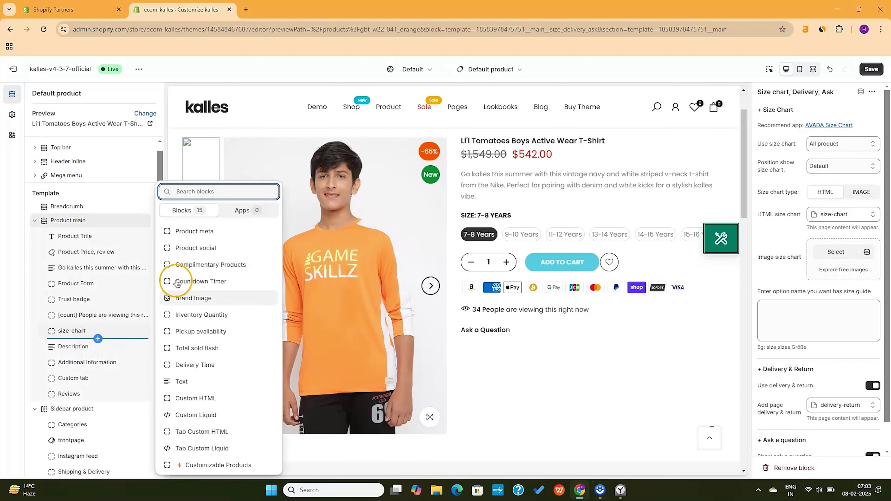
click(205, 466)
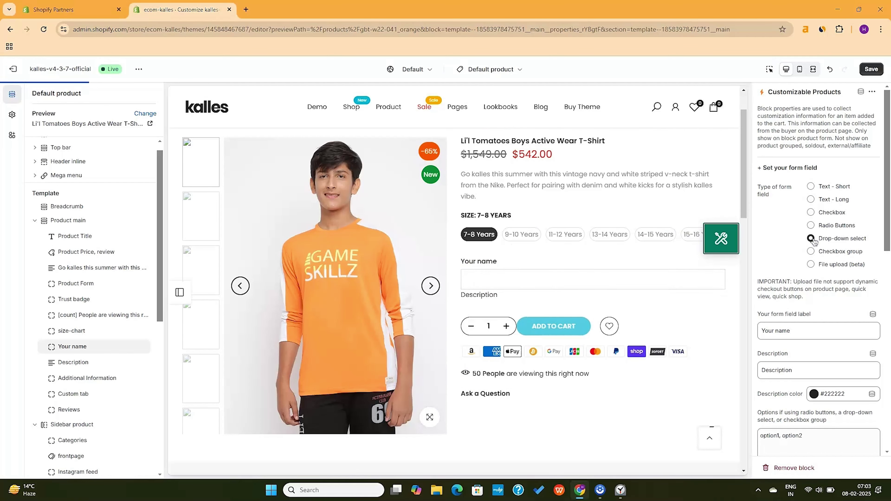
scroll(813, 241, down, 10)
scroll(813, 241, up, 10)
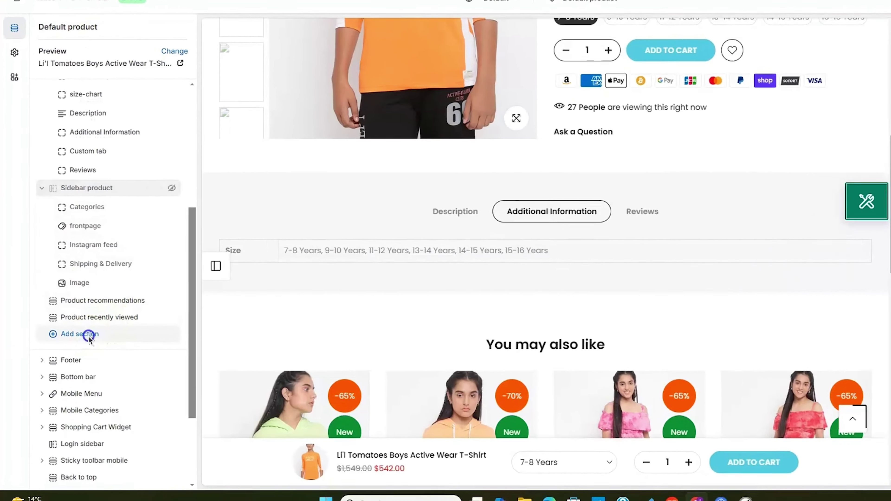
Step: Open the list of sections that can be added to the default product template
click(45, 349)
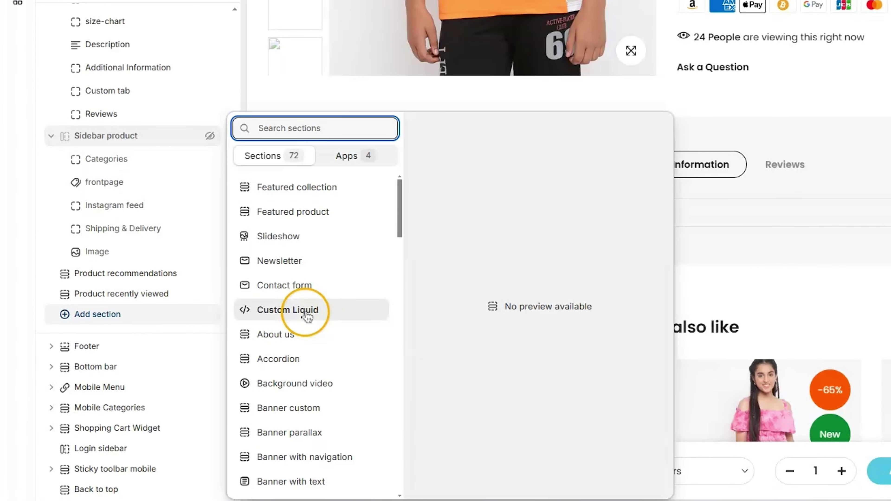
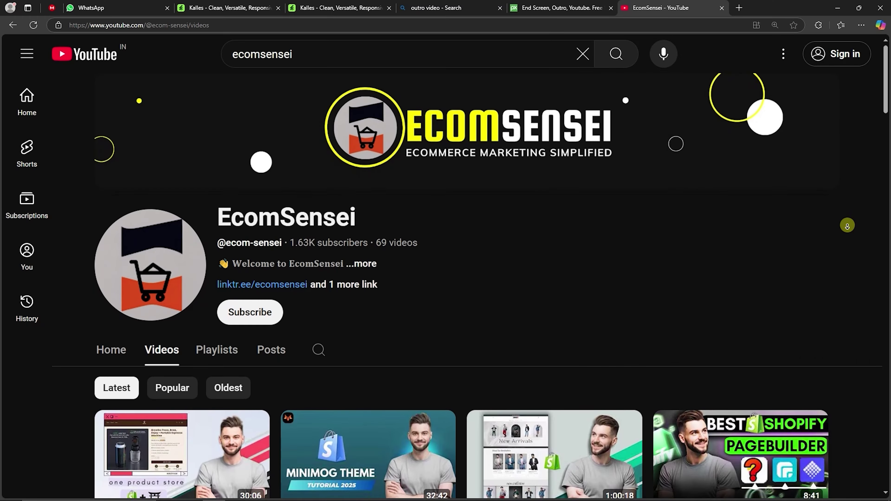
Step: On YouTube, browse the EcomSensei channel's videos and open the "Shopify Product Page Customization 2025 (Step by Step Tutorial)" video
scroll(846, 225, down, 3)
scroll(848, 246, down, 15)
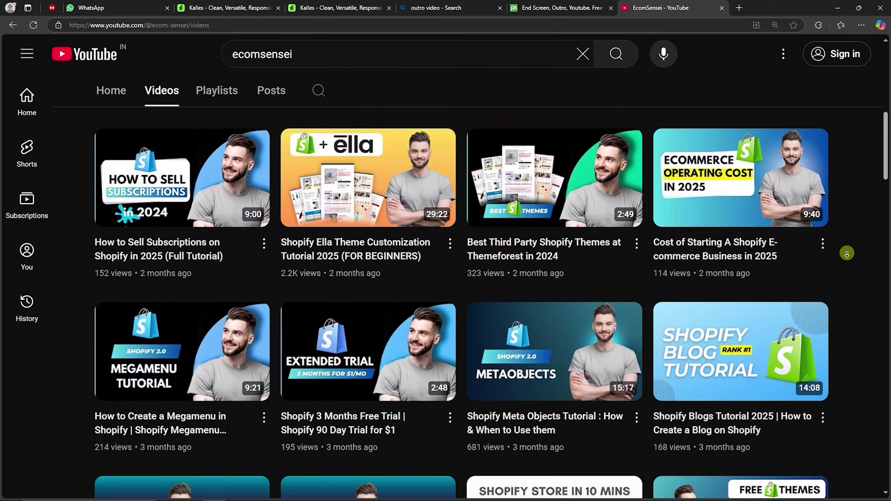
scroll(846, 258, down, 9)
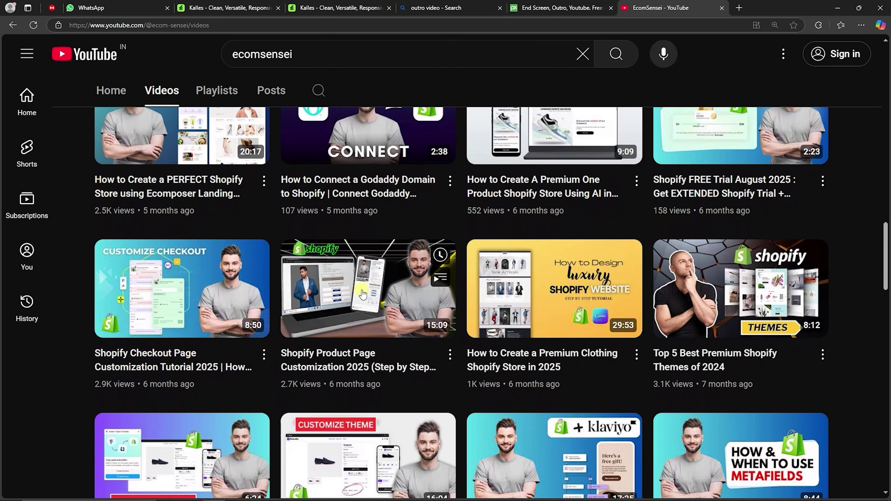
click(363, 294)
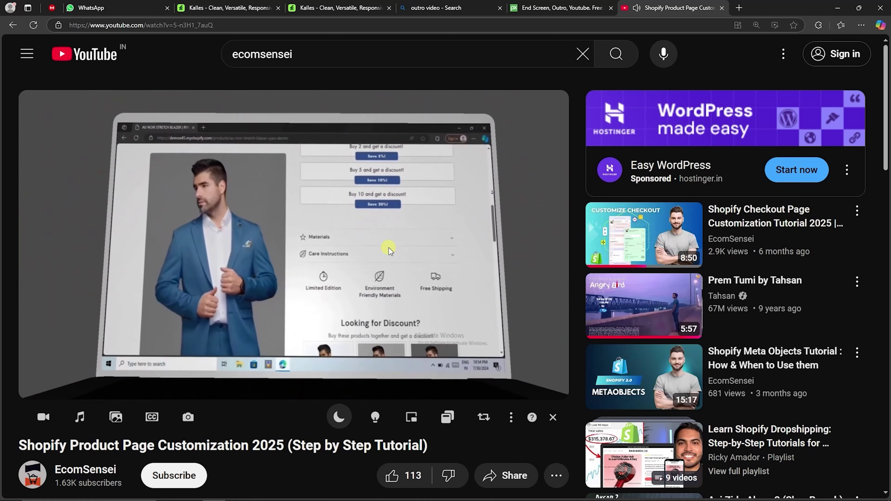
drag(60, 365, 201, 366)
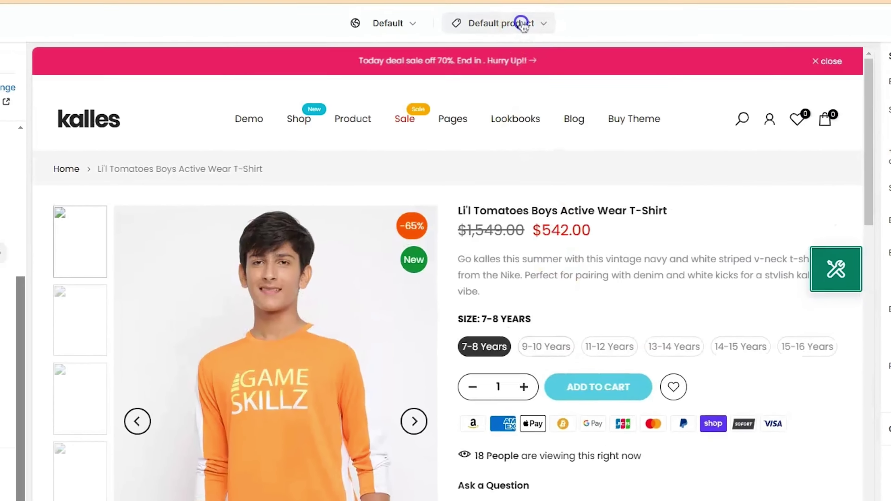
Step: Switch the Shopify theme editor to the Default collection template and look over the Boys collection page preview
click(505, 72)
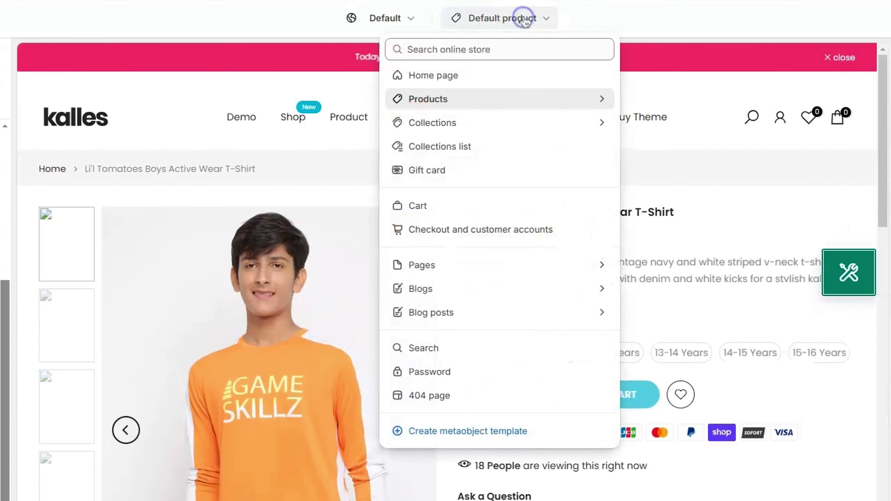
click(446, 130)
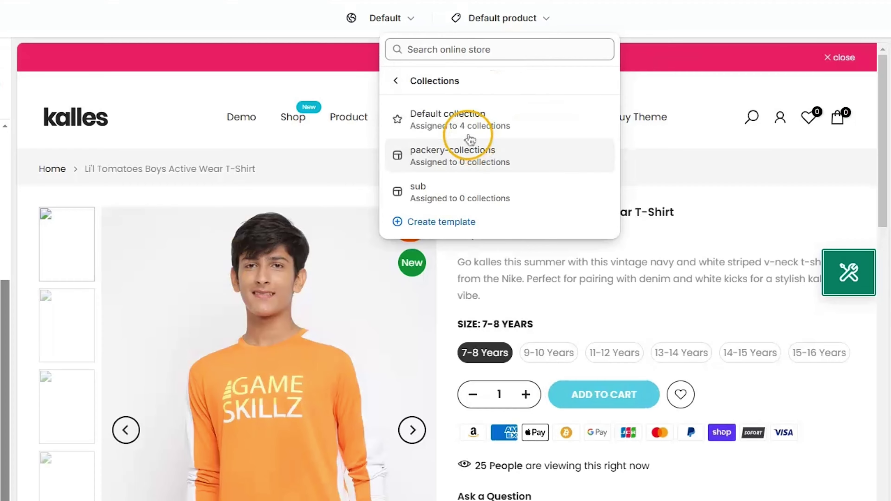
click(453, 119)
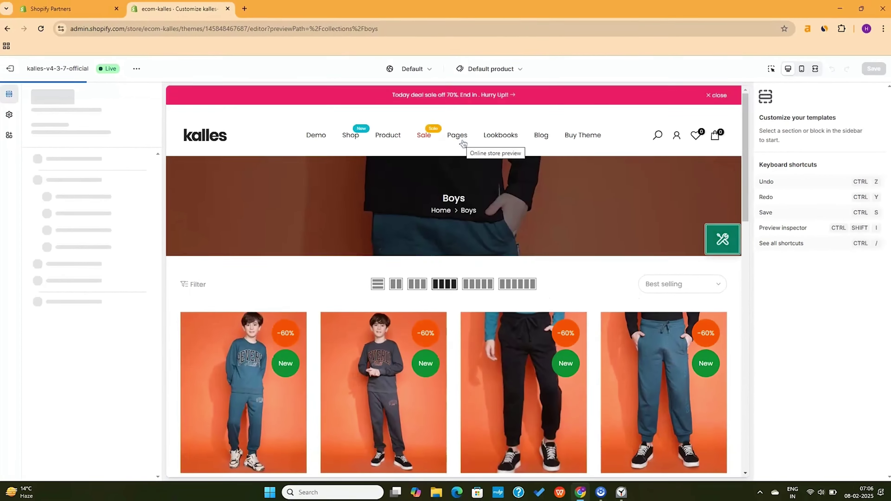
scroll(502, 260, down, 15)
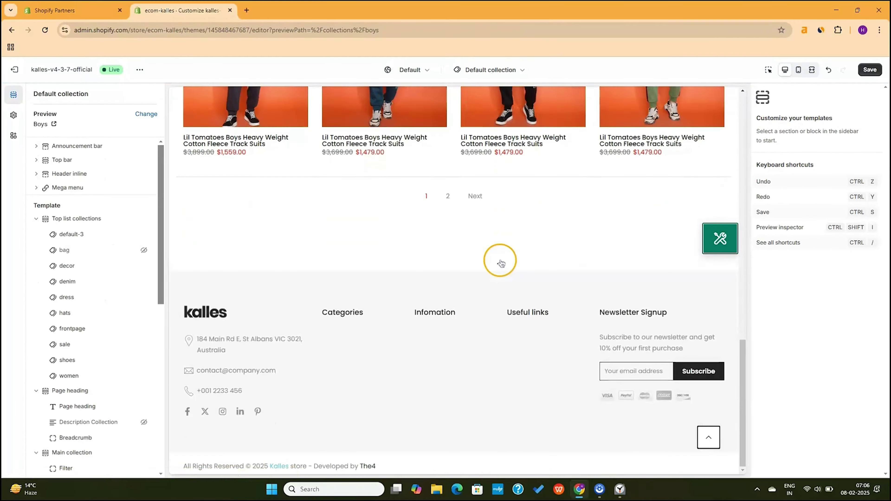
scroll(501, 263, up, 15)
scroll(499, 266, down, 4)
Step: Preview the quick view of the black joggers trackpant on the Boys collection page, check its images and details, and close it
click(523, 254)
scroll(561, 179, down, 1)
scroll(547, 262, up, 1)
click(434, 280)
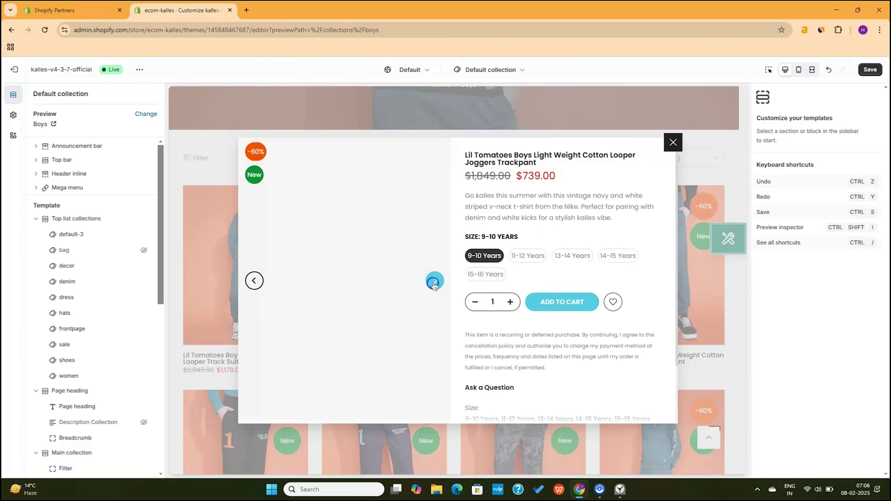
click(254, 280)
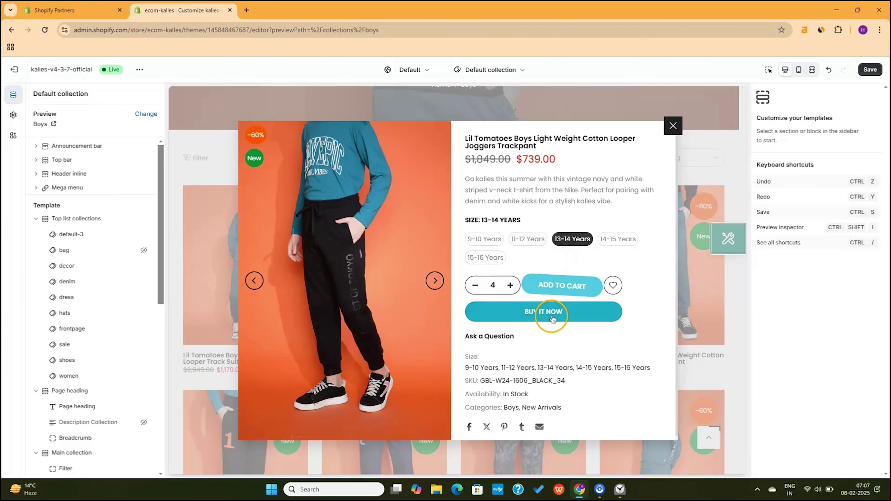
scroll(566, 362, down, 1)
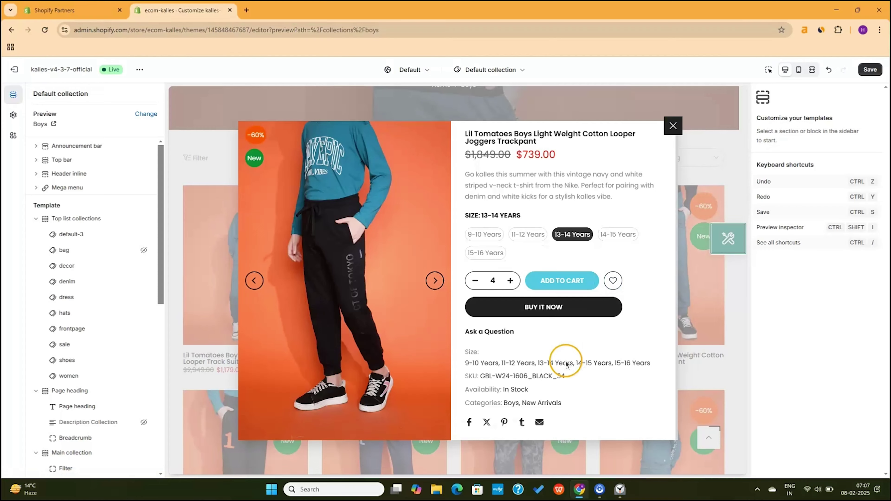
click(672, 126)
scroll(567, 279, up, 3)
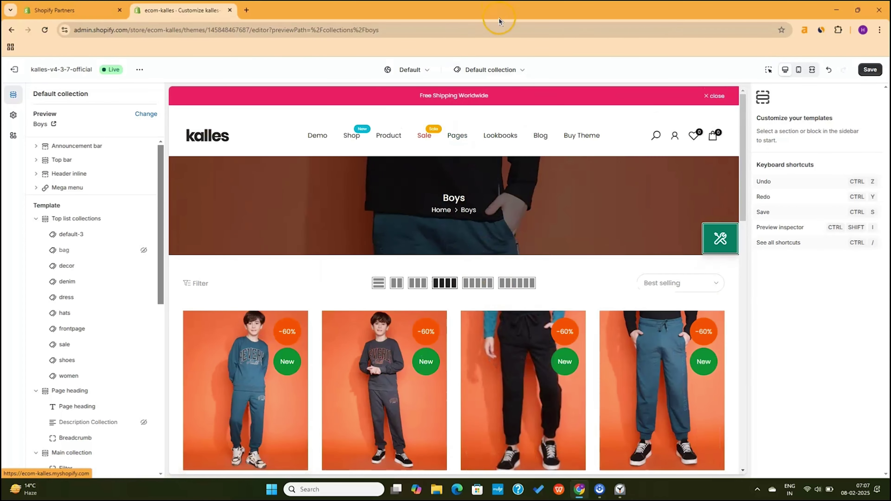
Step: Switch the editor to the Collections list template and look over its collection tiles
click(507, 66)
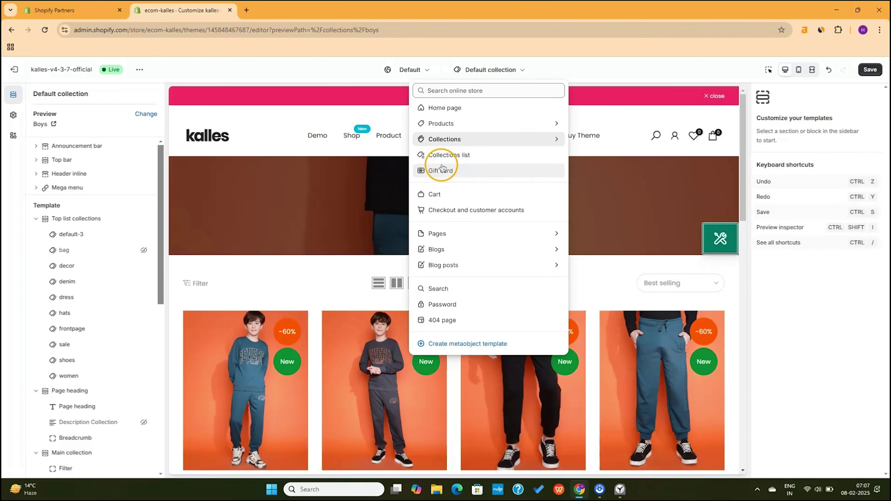
click(453, 160)
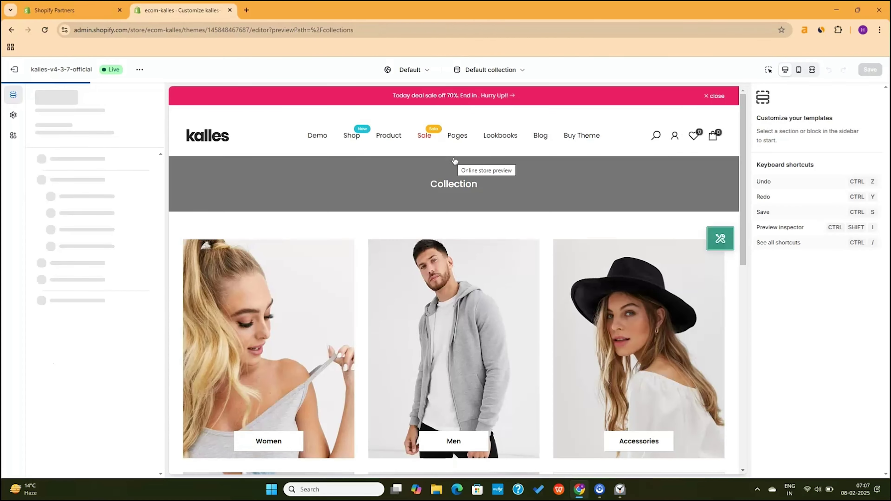
scroll(396, 273, down, 3)
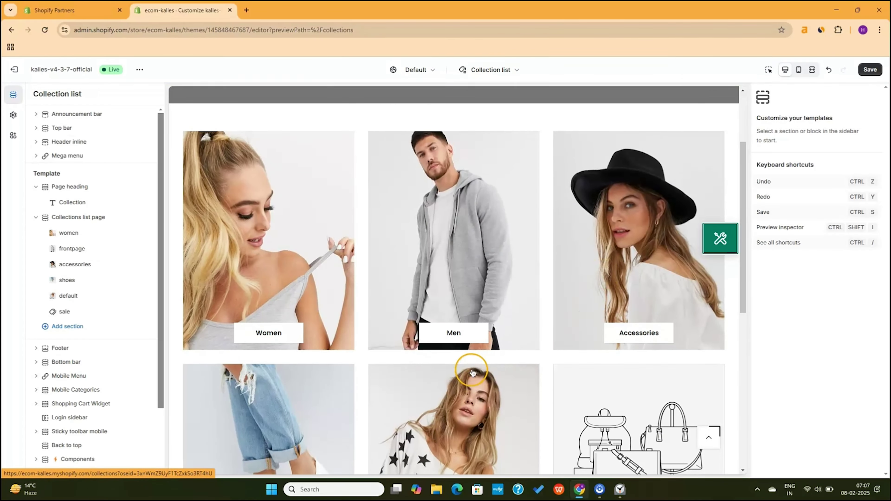
scroll(469, 368, down, 6)
scroll(354, 346, up, 8)
scroll(355, 346, up, 2)
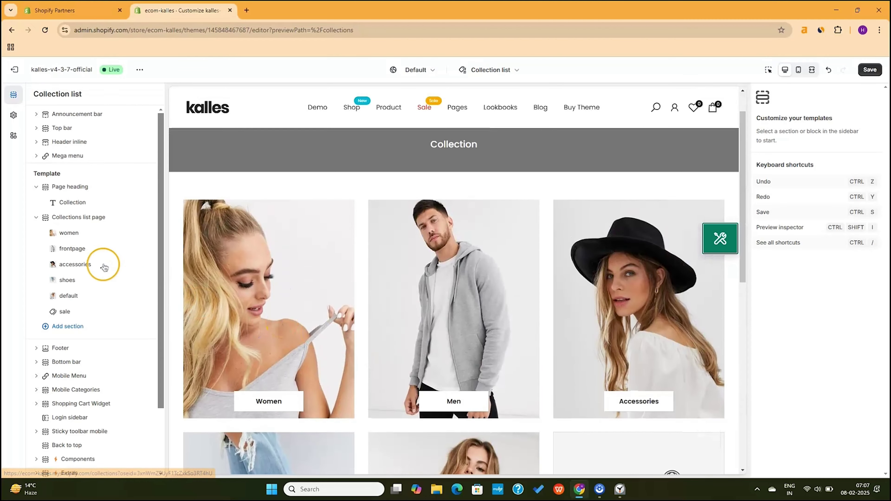
Step: Replace the women collection block's image with the white GGT-W22-103 hoodie photo and set its collection label to "Girls Hoodie"
click(68, 233)
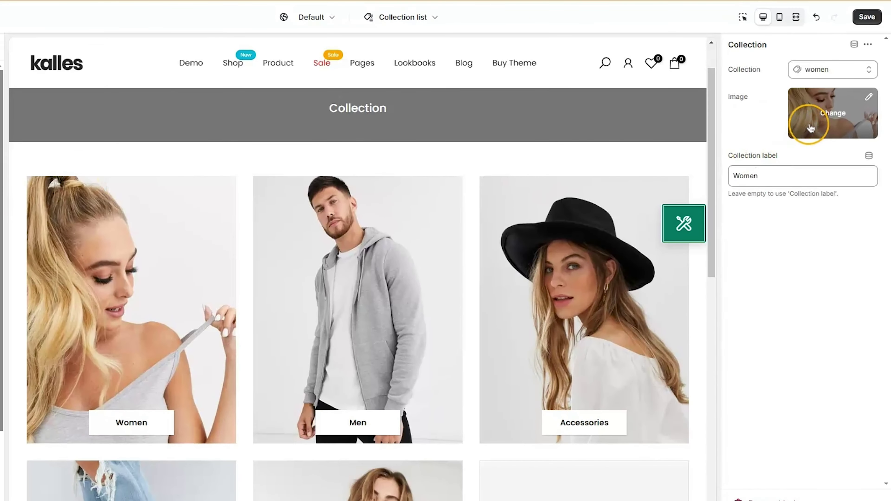
click(819, 157)
click(819, 178)
scroll(491, 263, down, 4)
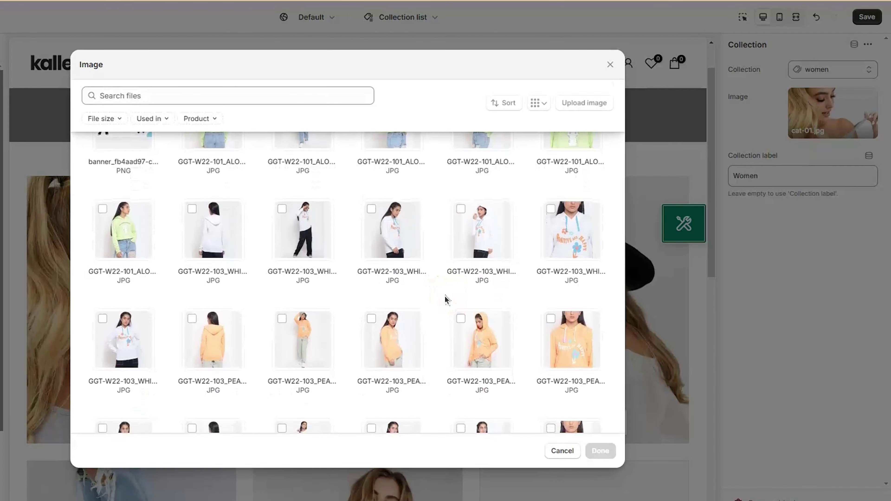
click(491, 238)
click(600, 451)
click(770, 172)
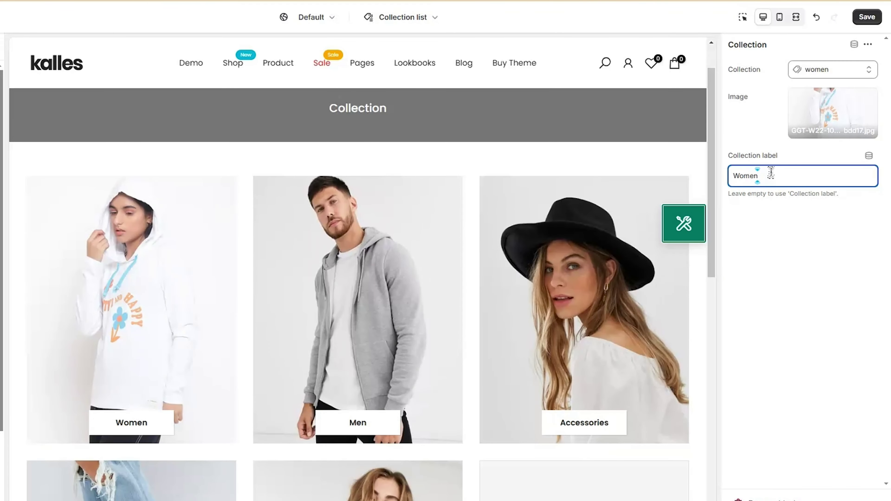
text(Hoodie)
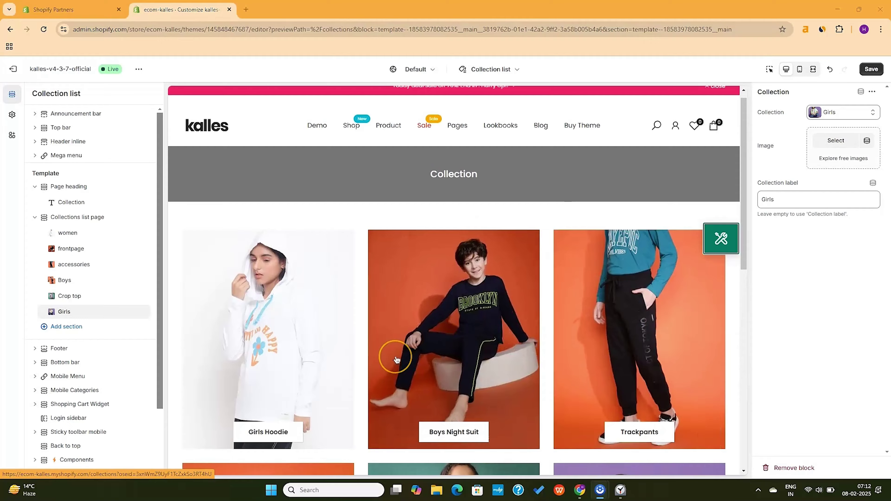
Step: Check the customized collection tiles and save the collection list page
scroll(398, 358, down, 10)
scroll(398, 358, up, 10)
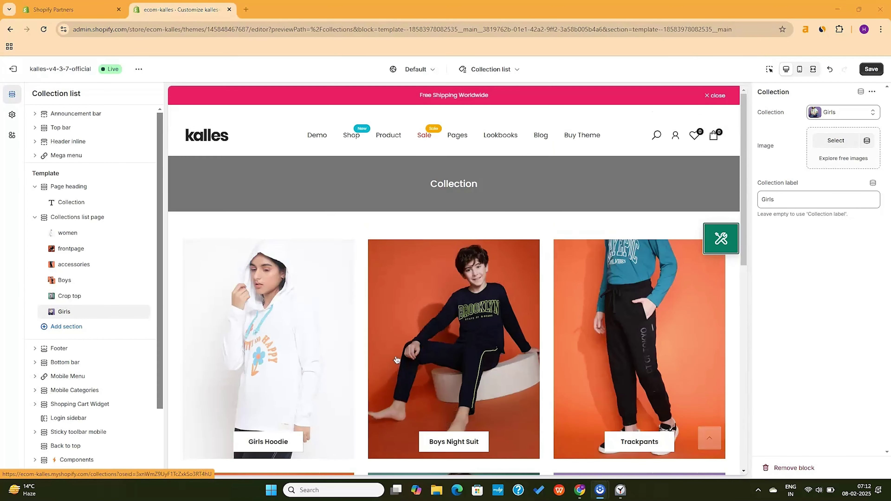
click(871, 69)
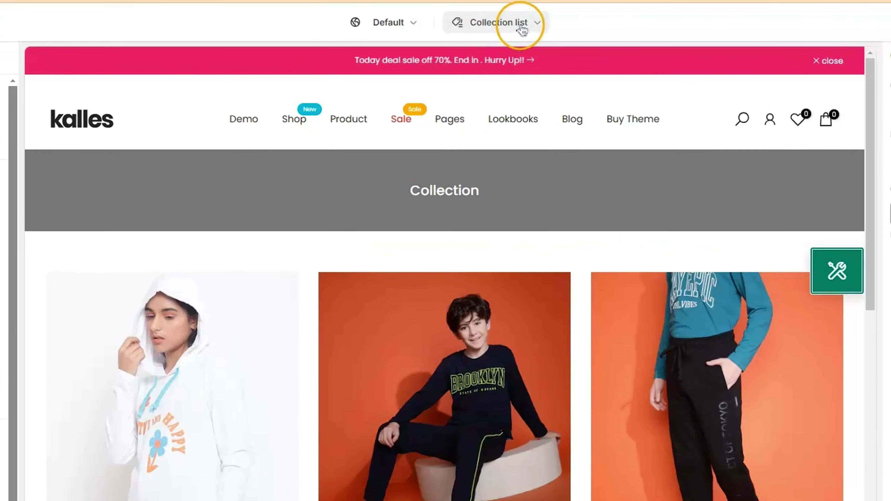
Step: Switch the editor to the Home page template and review its sections in the preview
click(507, 72)
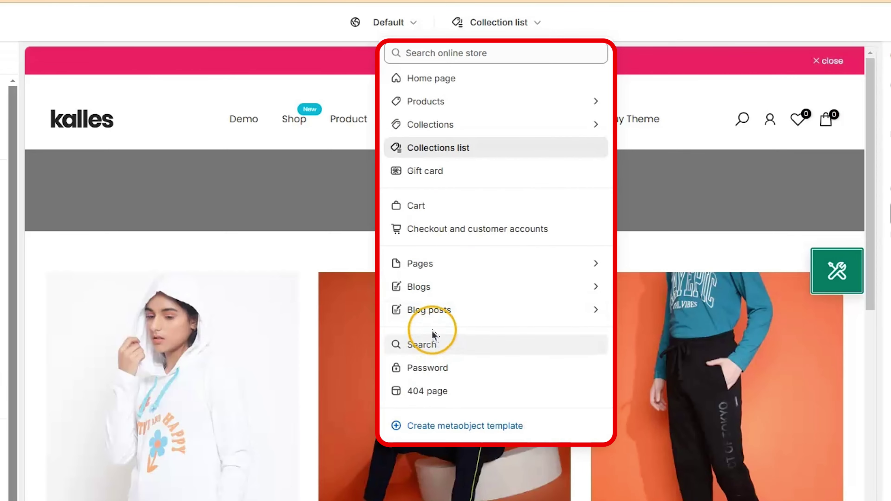
click(474, 79)
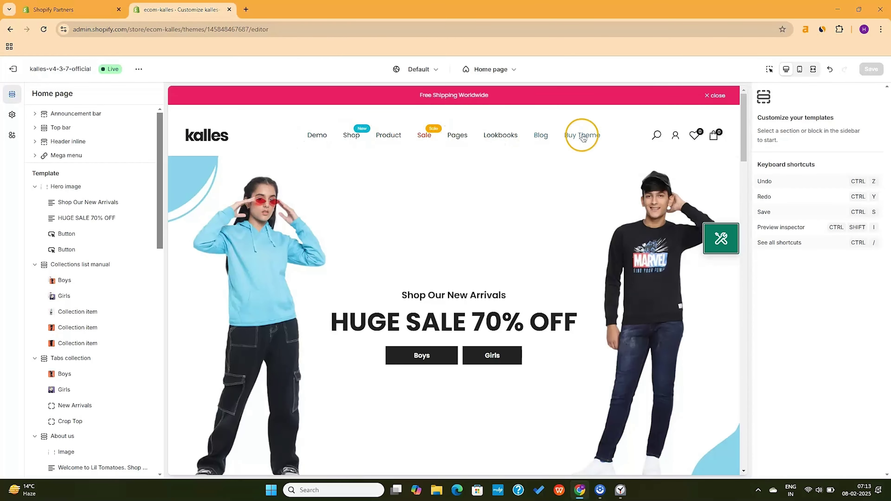
scroll(364, 250, down, 20)
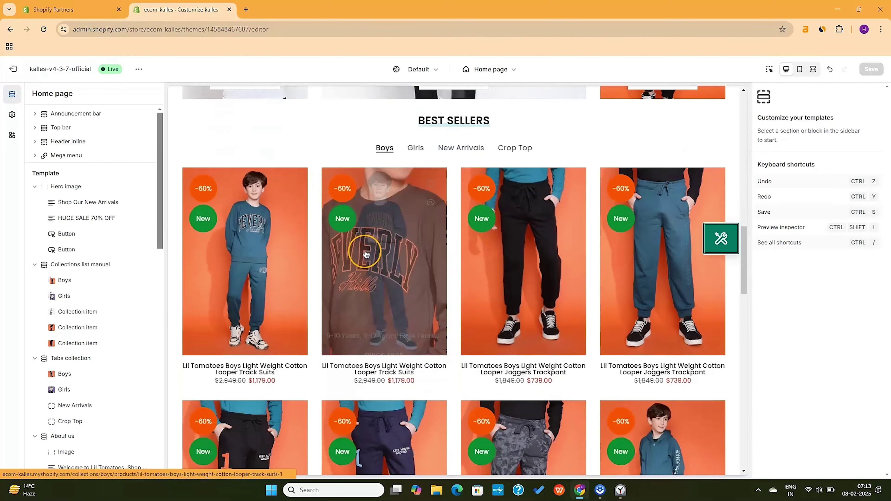
scroll(441, 318, down, 15)
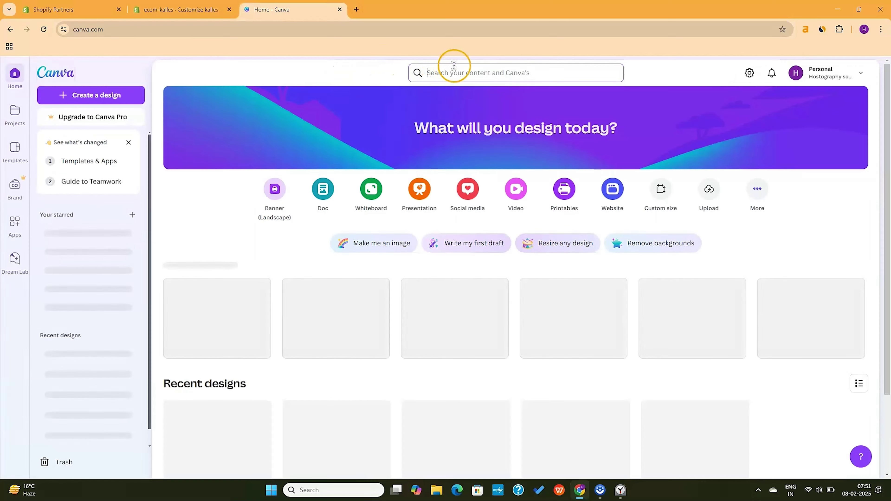
Step: Search Canva for "logo" and open the "Black White Minimalist Initials Monogram Jewelry Logo" template for customizing
click(468, 73)
text(logo)
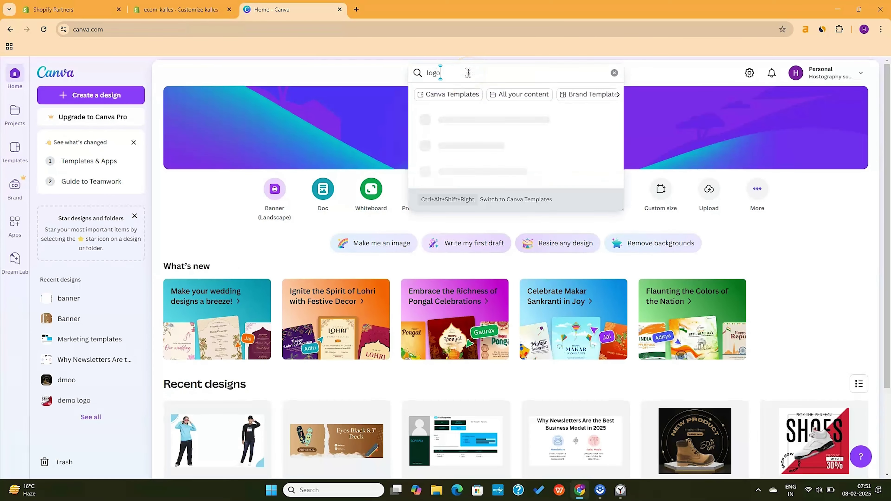
key(Return)
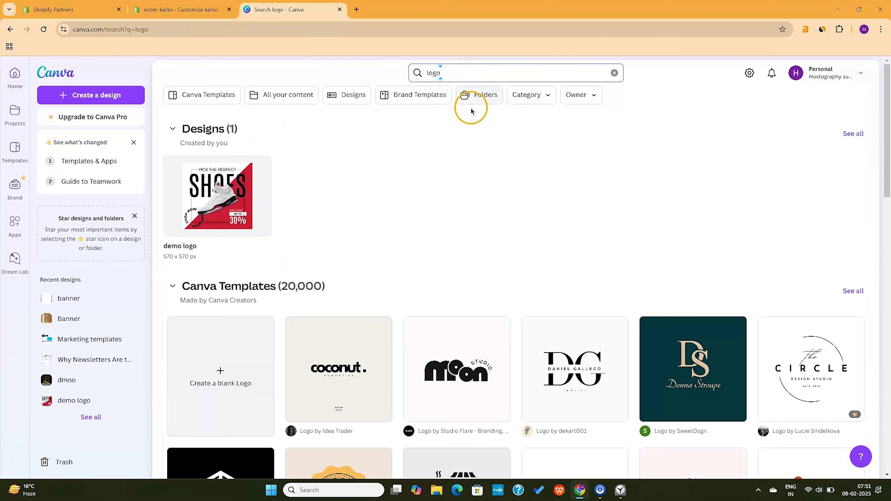
scroll(413, 183, down, 5)
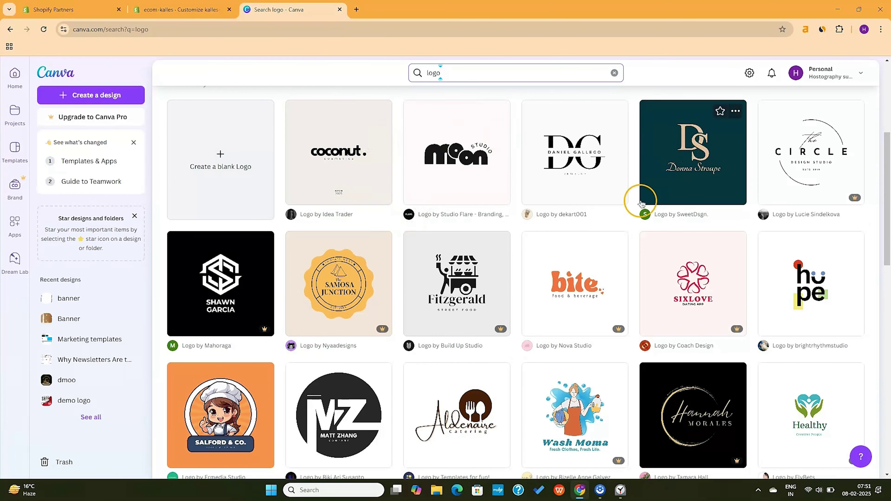
click(572, 167)
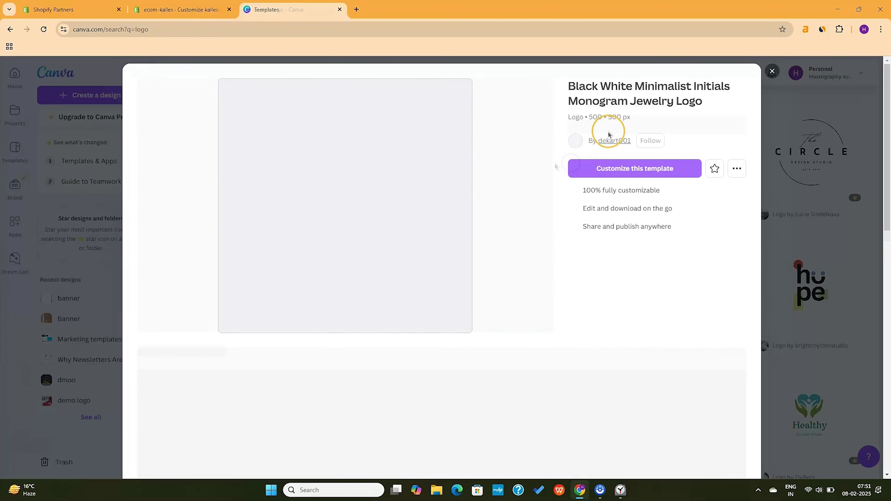
click(616, 171)
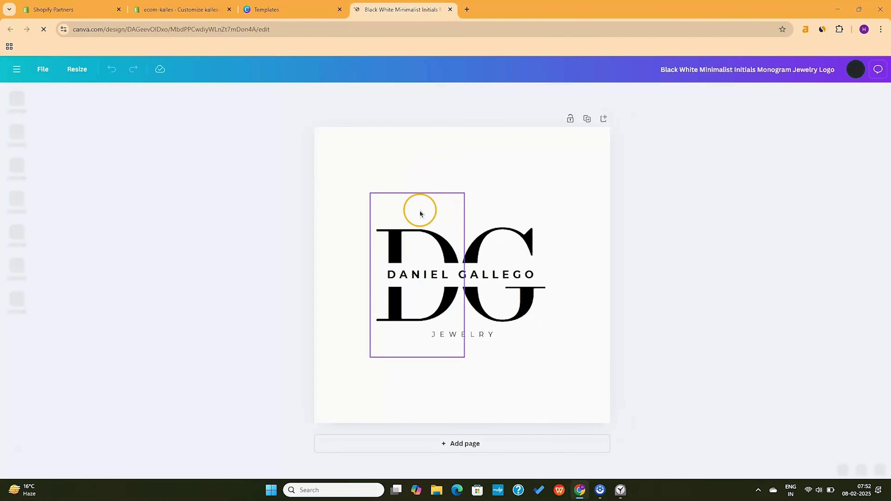
Step: Replace the name across the middle of the monogram logo with "LILTOMATOES"
click(418, 273)
click(433, 271)
text(LIL)
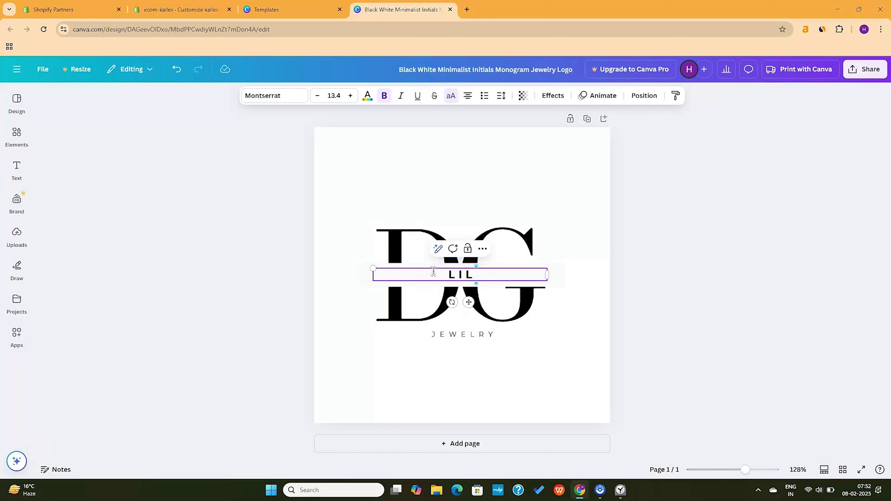
click(509, 248)
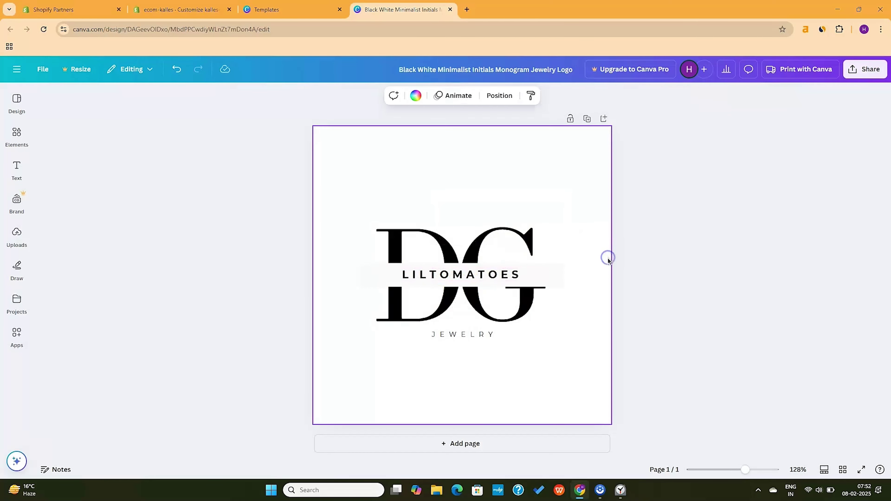
Step: Delete the DG initials and the JEWELRY subtitle from the logo, keeping only the store name
click(489, 250)
click(525, 172)
click(412, 240)
click(439, 174)
Step: Set the font of the store name text to Abril Fatface
click(503, 274)
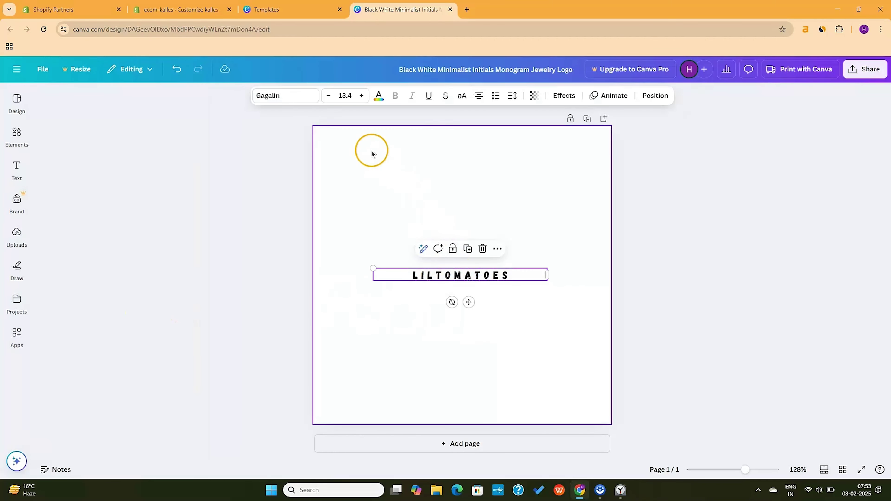
click(278, 93)
click(92, 188)
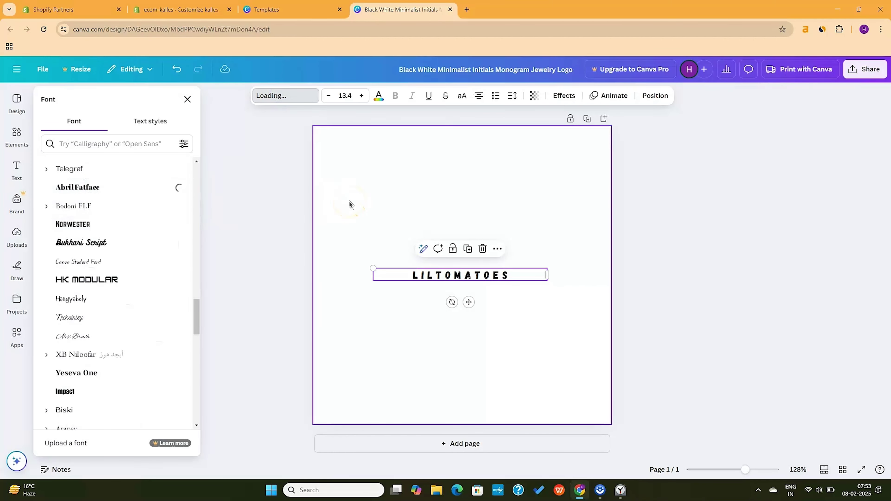
click(228, 312)
Step: Change the store name to mixed case as "LilTomatoes" and enlarge the text to size 32.4
click(470, 279)
click(361, 95)
drag(547, 297, 639, 293)
drag(542, 312, 504, 288)
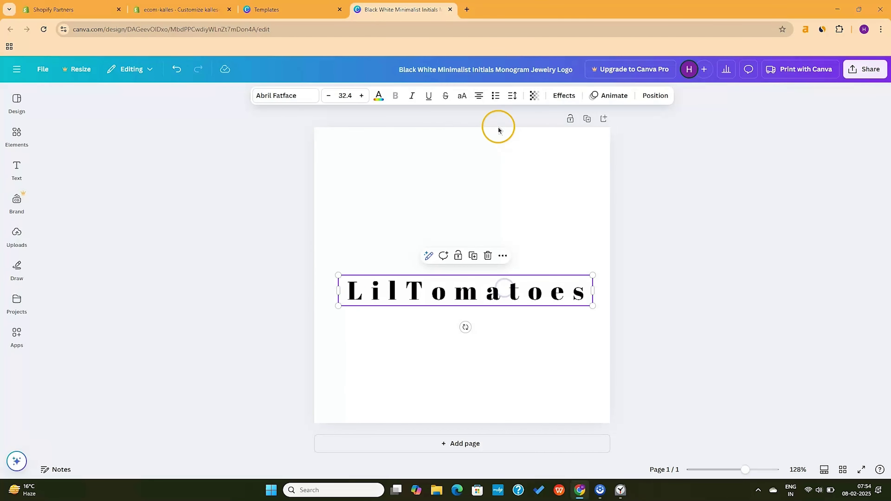
Step: Reduce the letter spacing of the store name and separate it into two words, "Lil Tomatoes"
click(514, 99)
drag(505, 133, 489, 133)
click(416, 291)
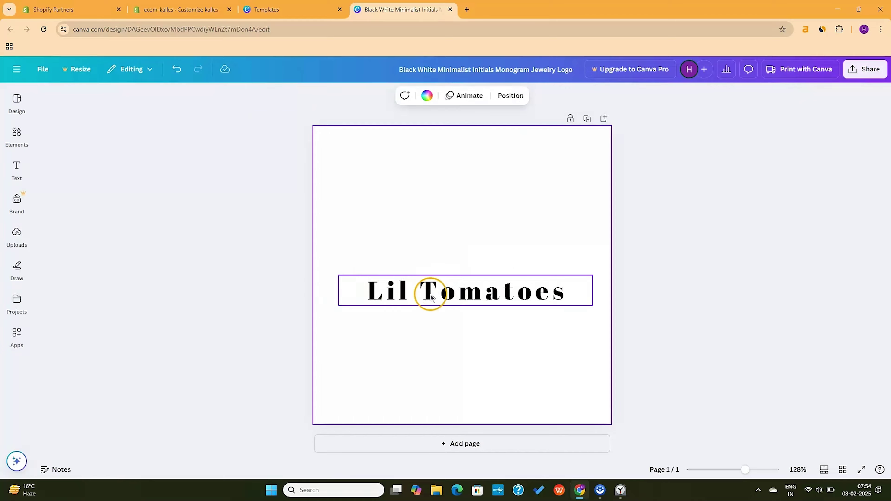
Step: Search the design elements for "tomato" and browse the graphics results for a suitable tomato picture
click(17, 135)
click(89, 100)
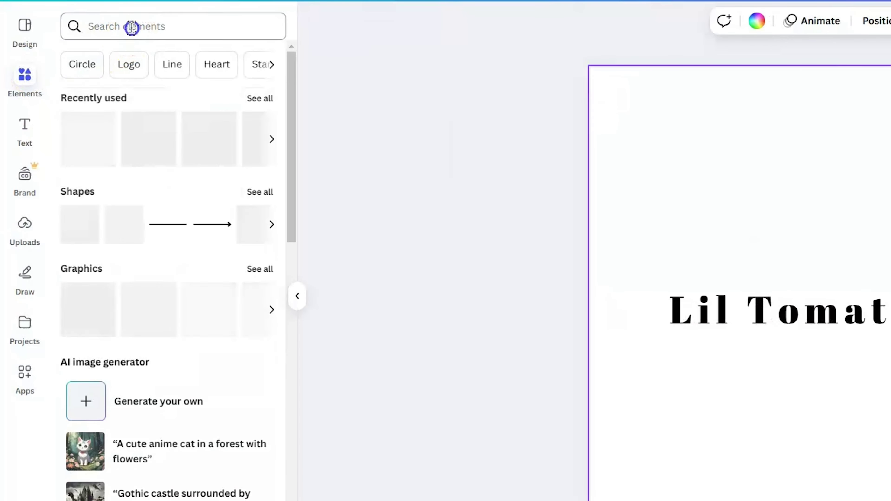
click(131, 27)
text(tomato)
key(Return)
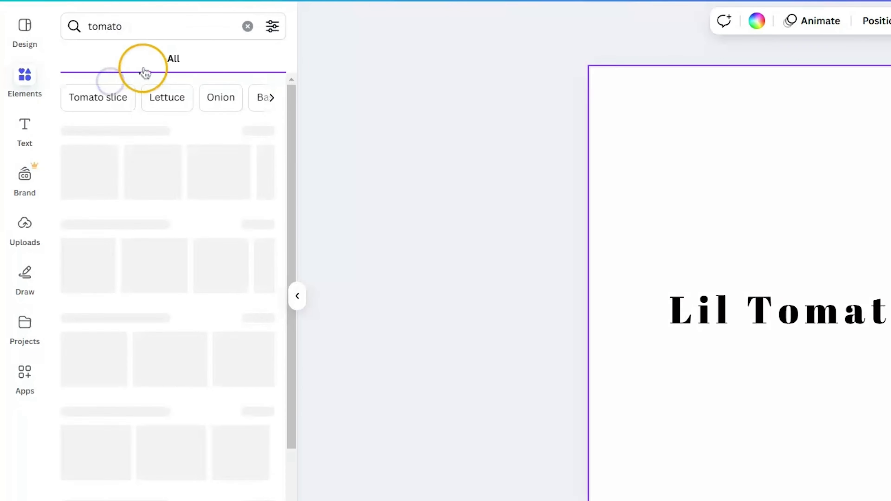
click(255, 132)
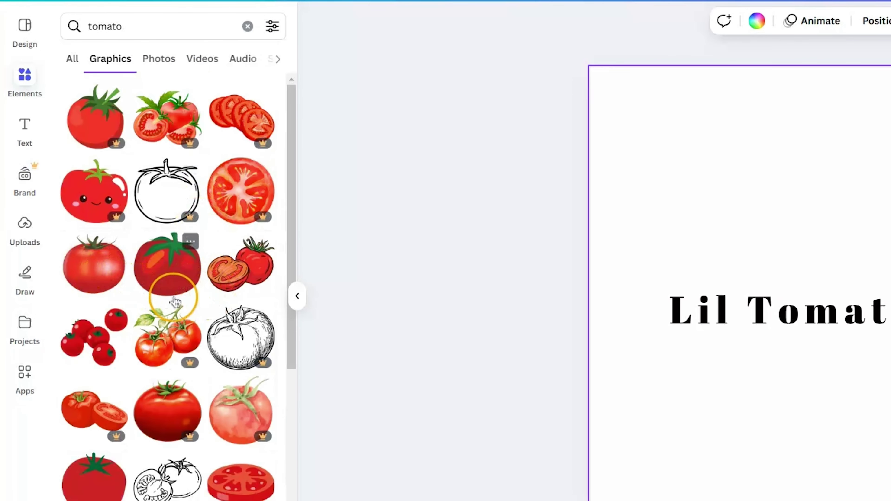
scroll(165, 277, down, 10)
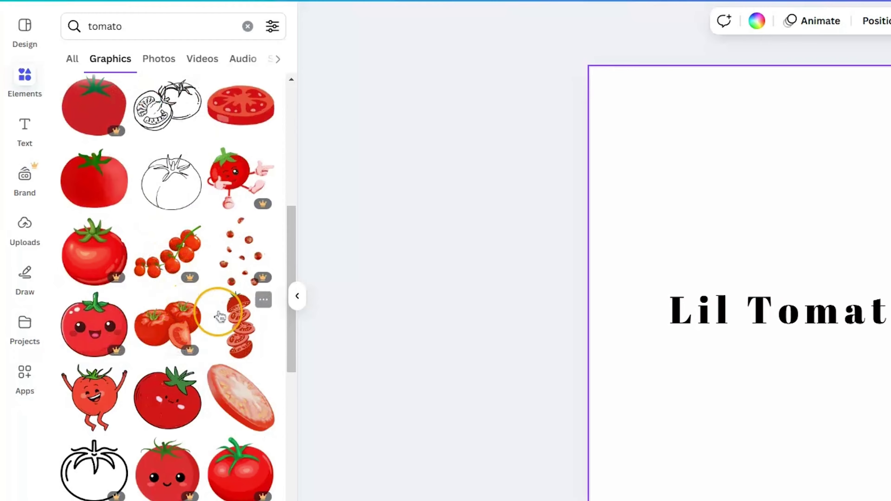
scroll(165, 277, down, 10)
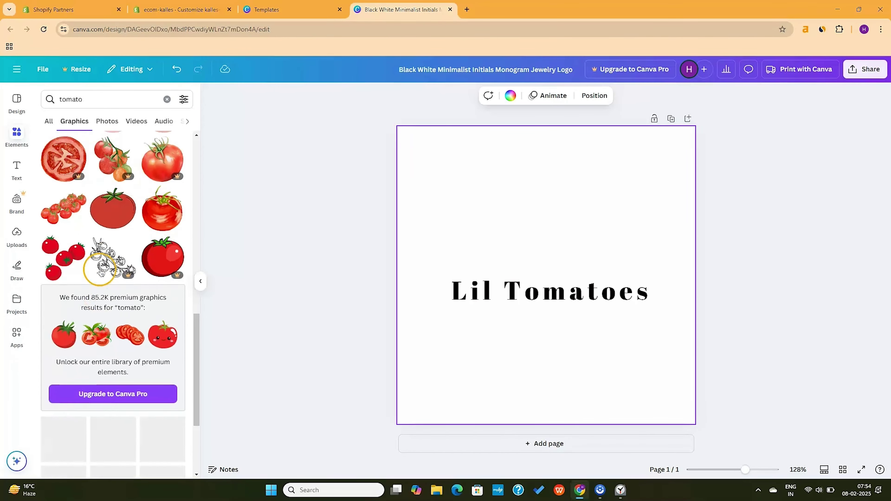
scroll(104, 273, down, 5)
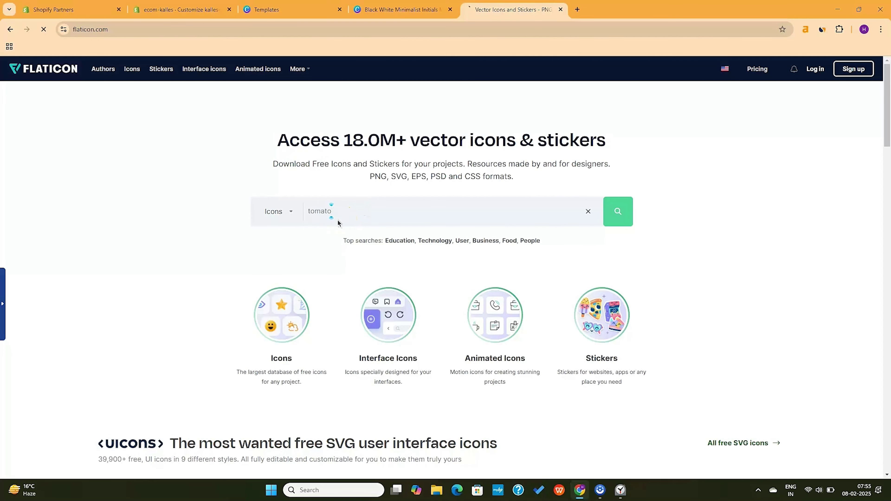
Step: Search Flaticon for "tomato", copy the red tomato icon with the thick black outline, and return to the Canva logo design
key(Return)
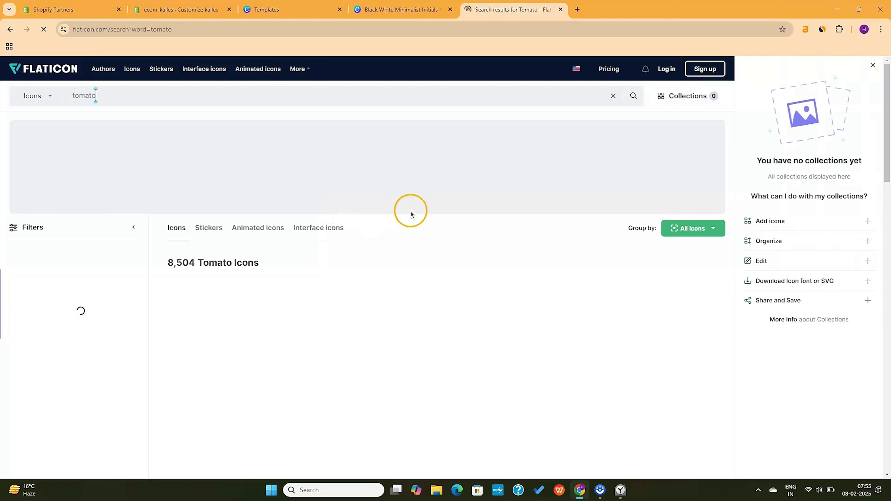
scroll(435, 250, down, 2)
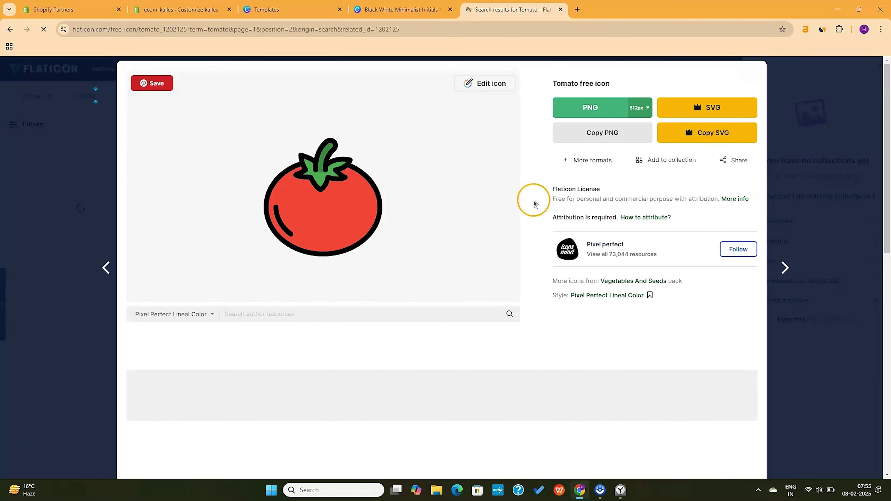
click(409, 5)
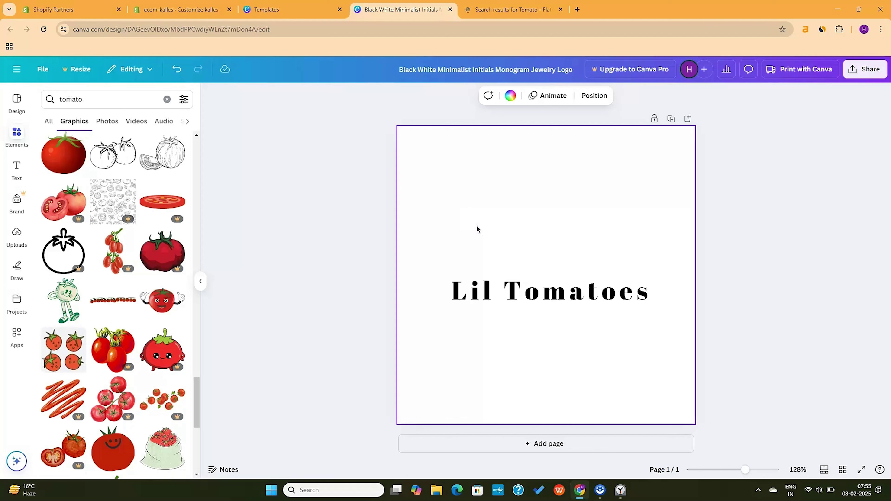
Step: Paste the tomato icon into the logo, scale it down and centre it just above the store name
key(ctrl+v)
drag(620, 344, 499, 215)
drag(516, 231, 560, 274)
drag(528, 249, 542, 249)
Step: Apply the Curve shape effect to "Lil Tomatoes" and arrange the text as an arch over the tomato
click(540, 291)
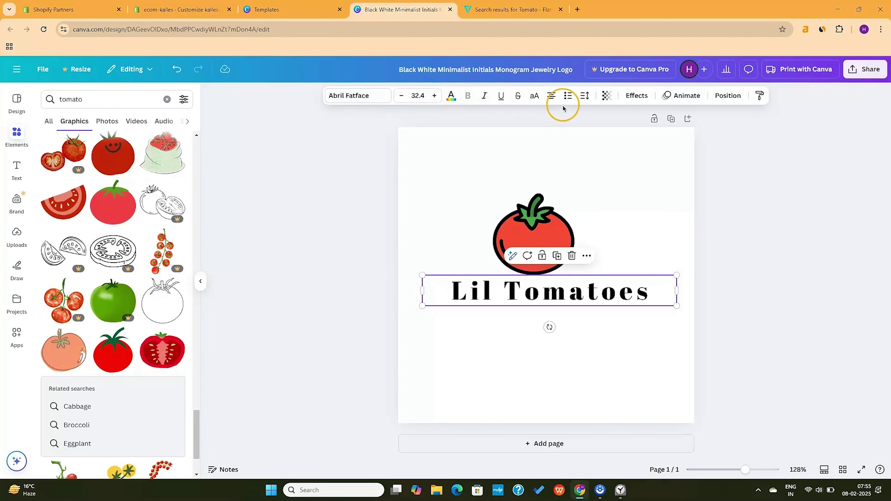
click(629, 102)
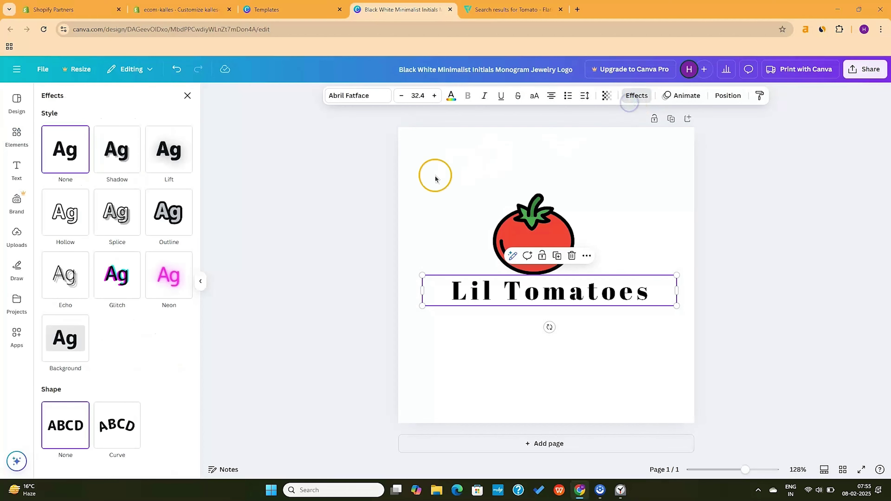
click(111, 426)
drag(524, 322, 519, 268)
click(464, 287)
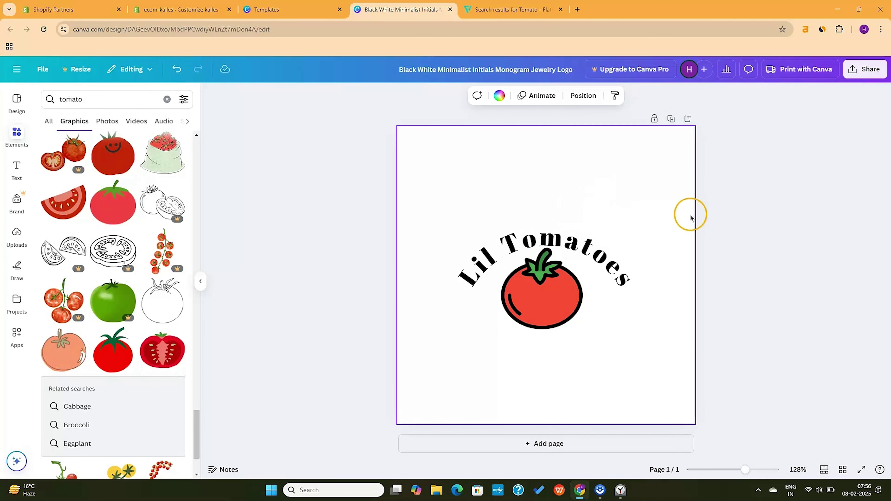
Step: Name the design "liltomators" and download the finished logo
click(868, 70)
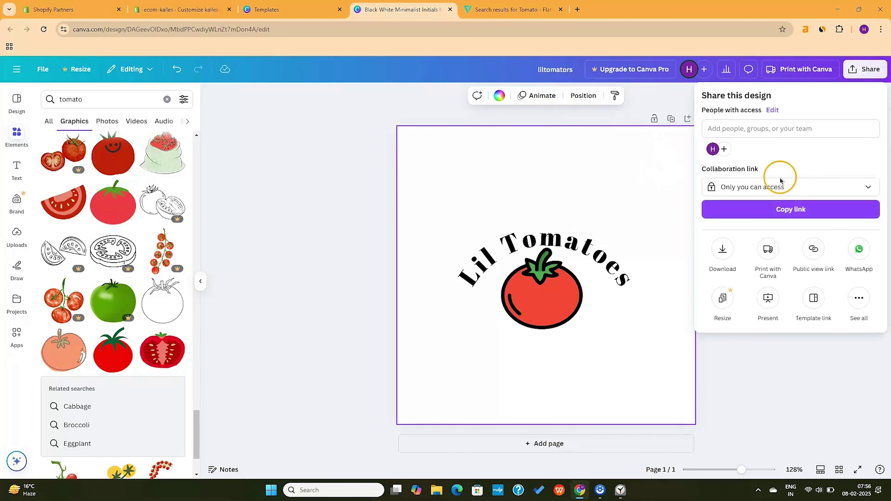
click(712, 255)
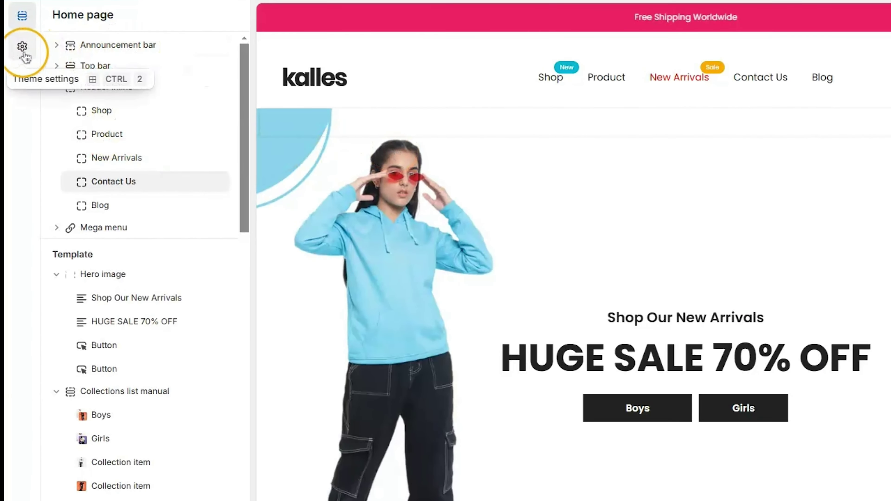
Step: In the Shopify theme's header settings, replace the logo with liltomators.png and set the custom logo width to 140 px
click(25, 49)
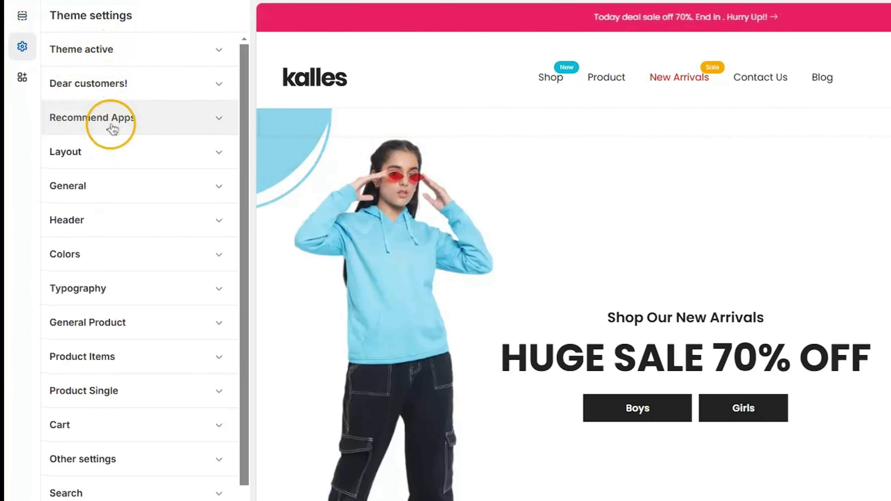
click(119, 228)
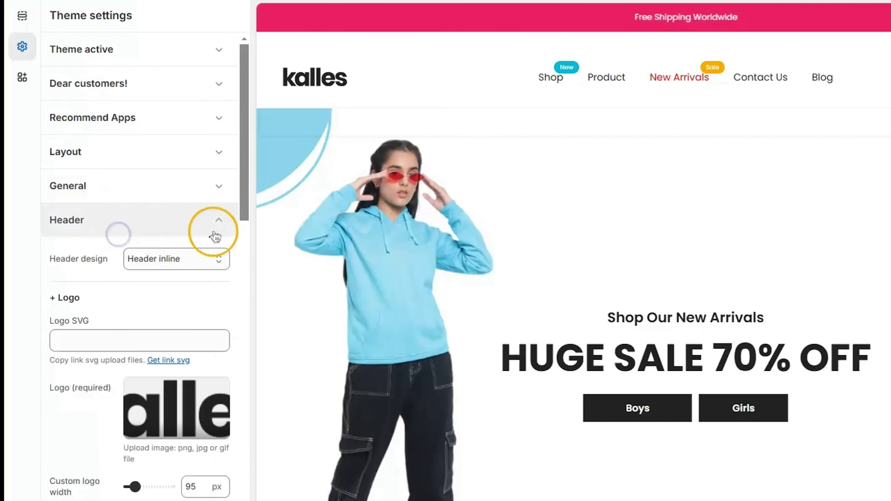
scroll(189, 300, down, 5)
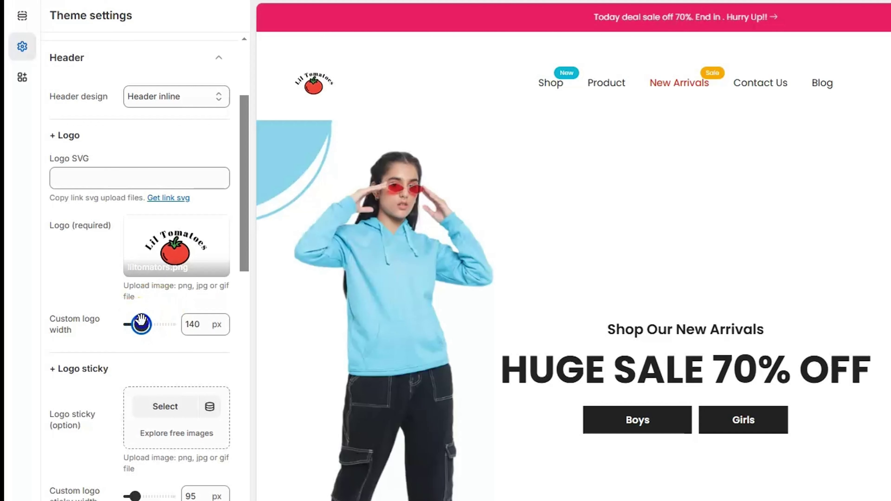
click(221, 309)
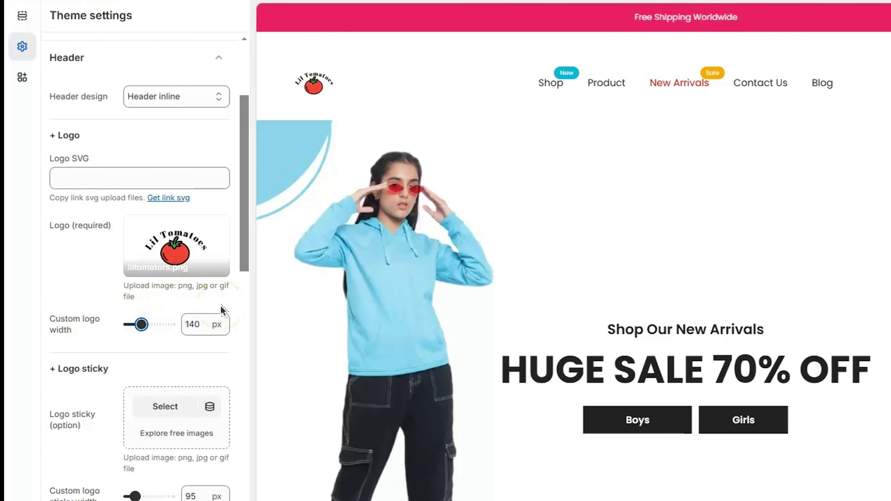
Step: Open the header logo for image editing and crop it to a 307 × 307 square around the lettering and tomato
click(185, 248)
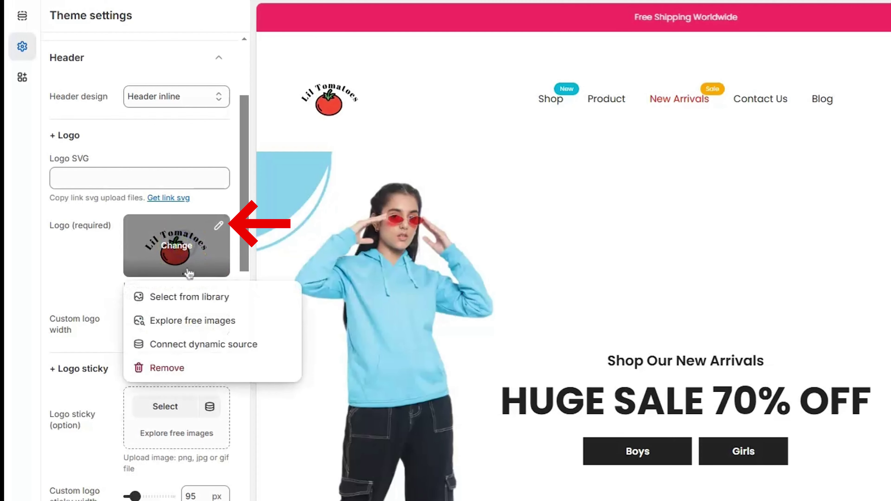
click(219, 226)
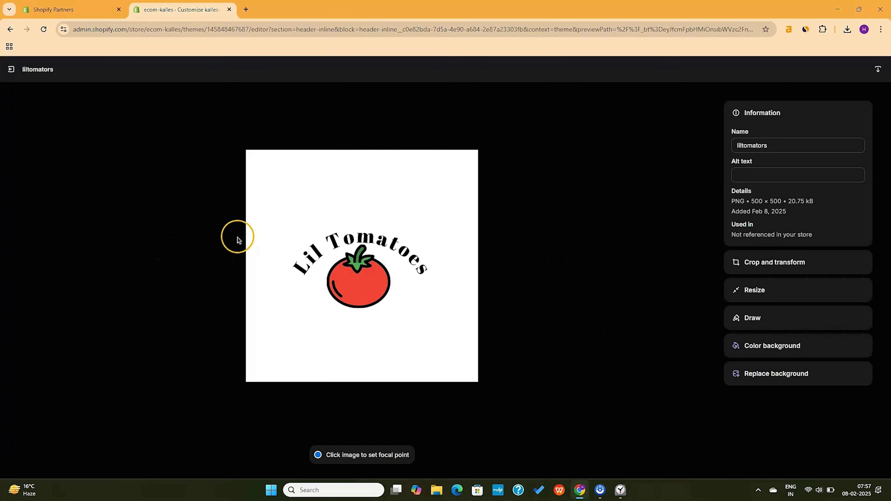
click(789, 262)
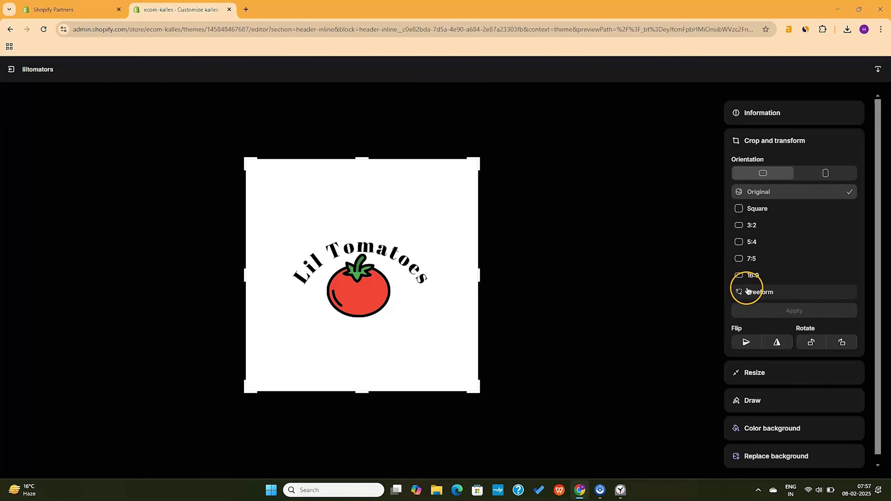
click(757, 211)
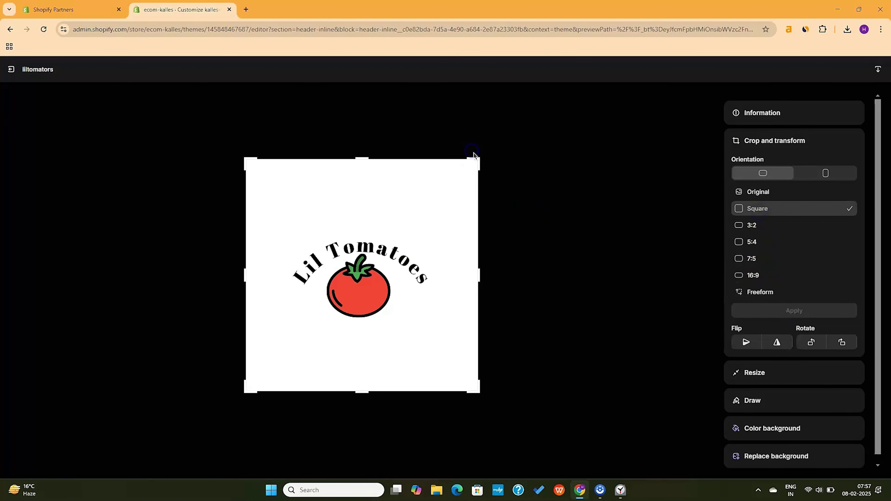
drag(479, 161, 370, 233)
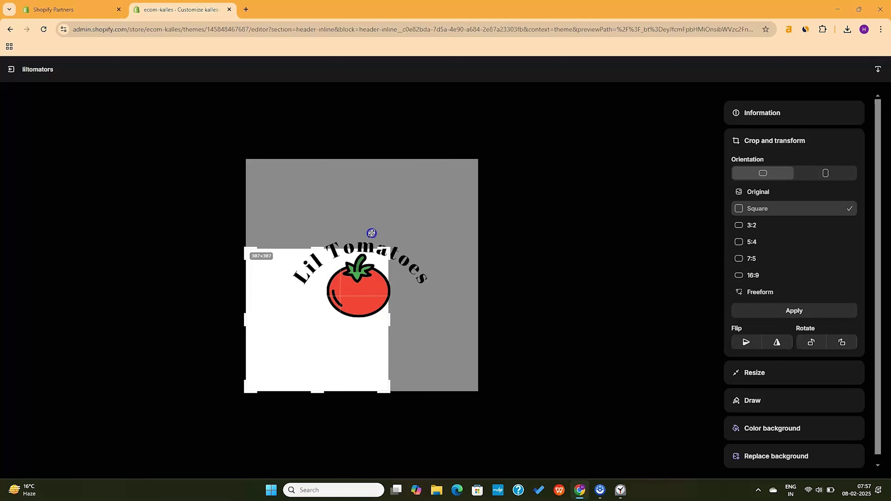
click(794, 311)
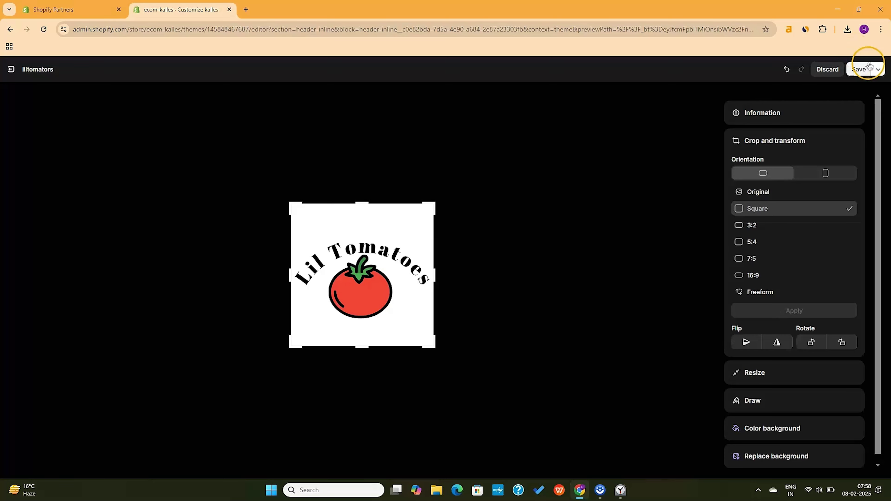
Step: Save the cropped logo image, return to the theme settings and set the custom logo width to 110 px
click(859, 69)
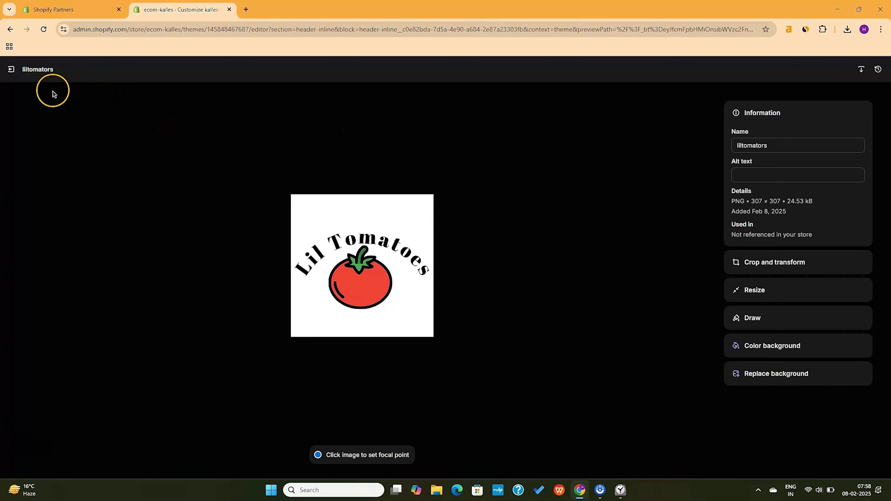
click(17, 72)
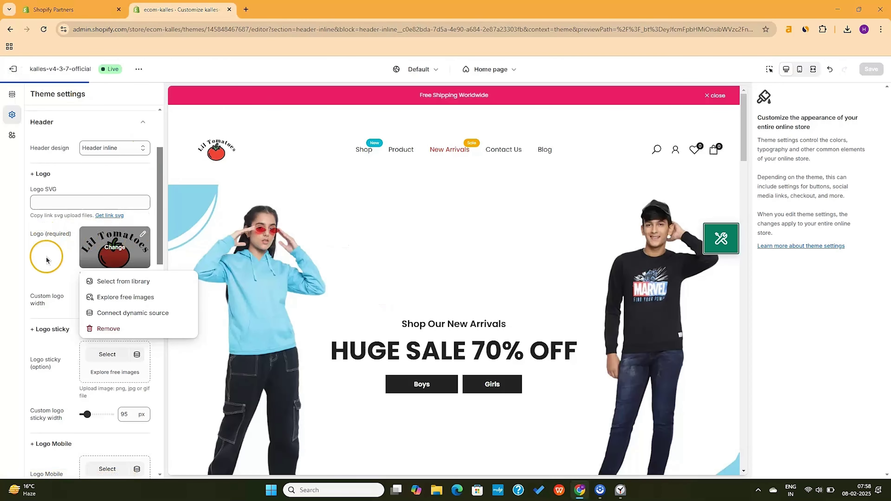
click(192, 235)
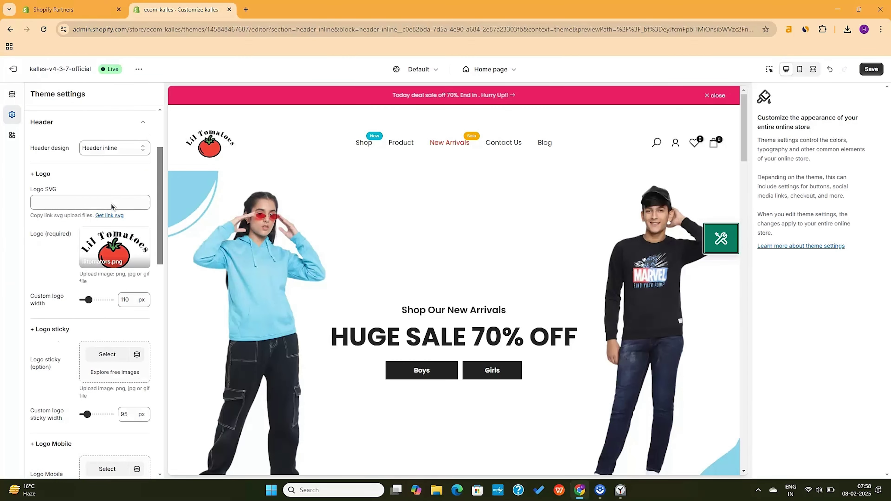
Step: Try the "Header sidebar" header design and open its side menu in the store preview
scroll(119, 174, up, 3)
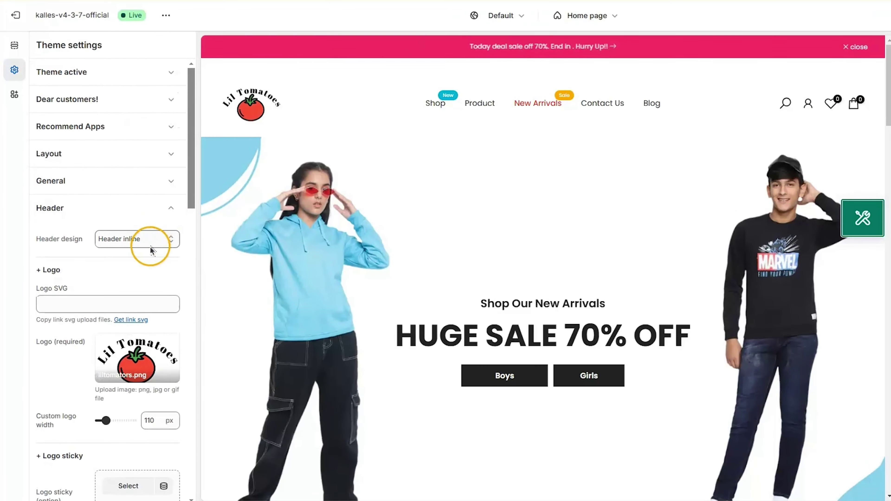
click(123, 256)
click(135, 268)
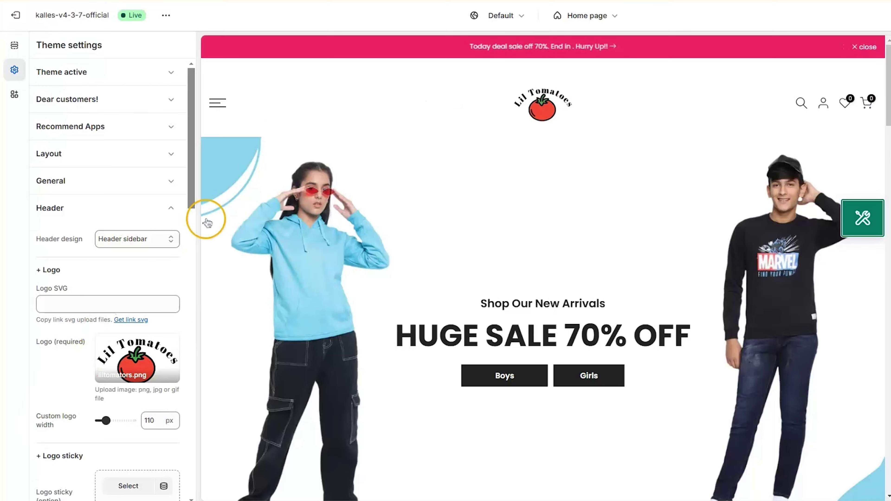
click(222, 102)
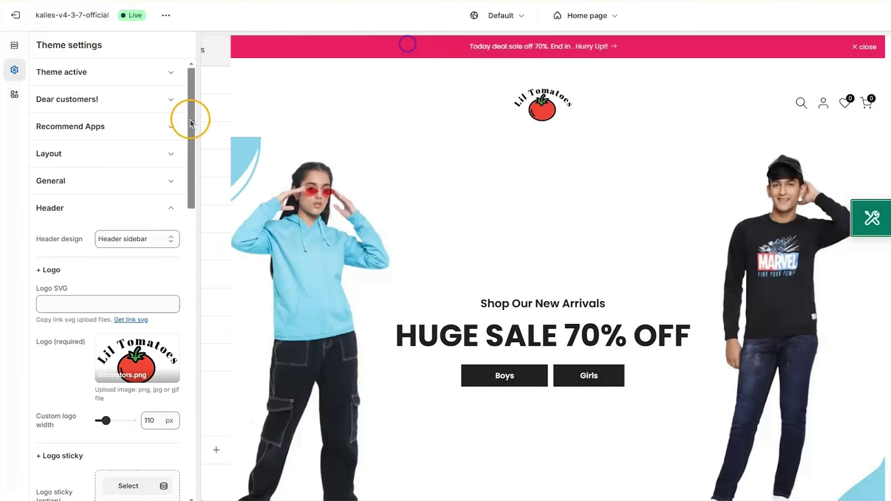
Step: Set the header design to "Header menu in bottom"
click(165, 236)
click(141, 295)
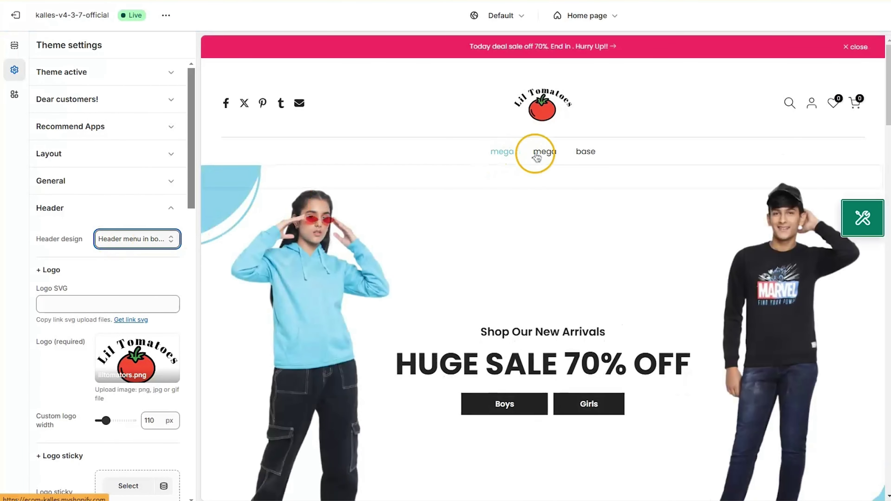
Step: Try the "header with categories menu" and "Header vertical" header designs in the store preview
click(127, 240)
click(141, 283)
click(127, 239)
click(147, 309)
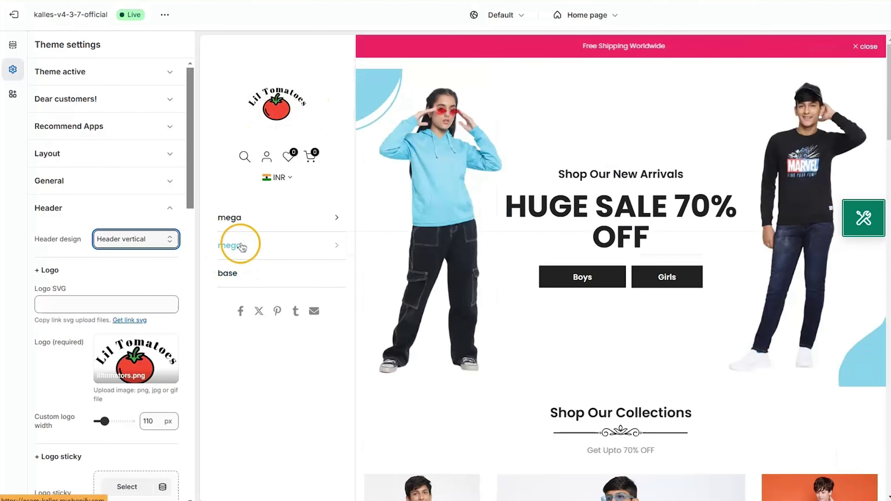
Step: Set the header design to "Header inline" and collapse the Header settings
click(129, 239)
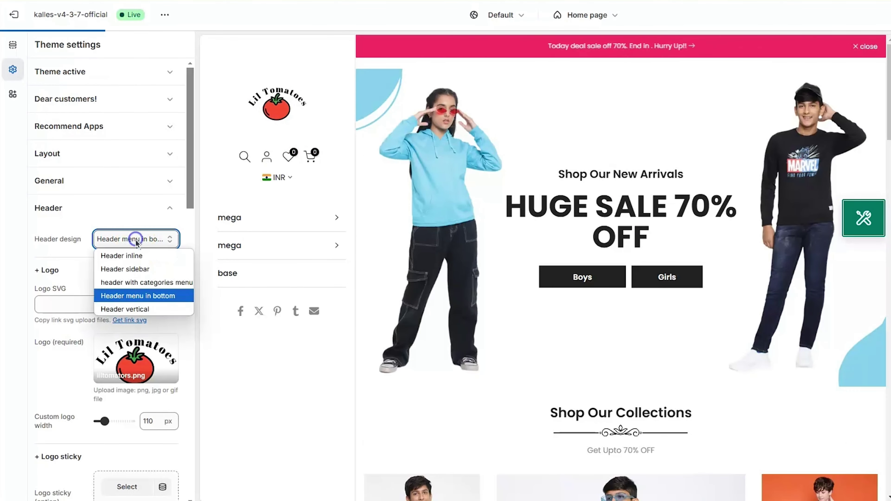
click(131, 253)
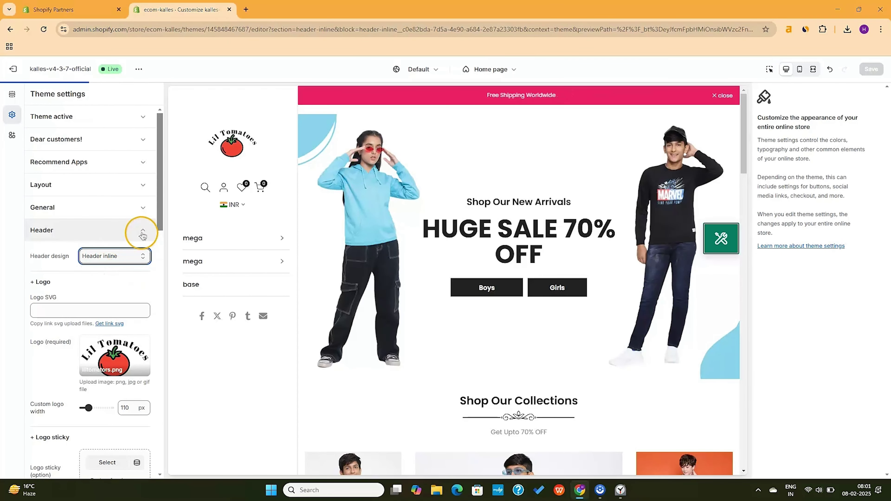
click(142, 233)
Step: Look through the Colors, Typography, General Product and Product Items groups in the theme settings
scroll(72, 179, down, 2)
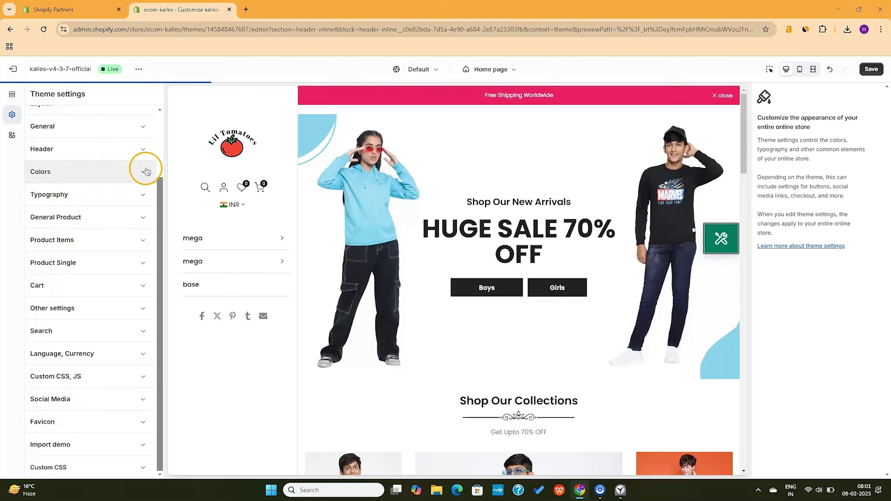
click(144, 171)
click(144, 171)
click(140, 196)
click(143, 191)
click(144, 172)
click(145, 175)
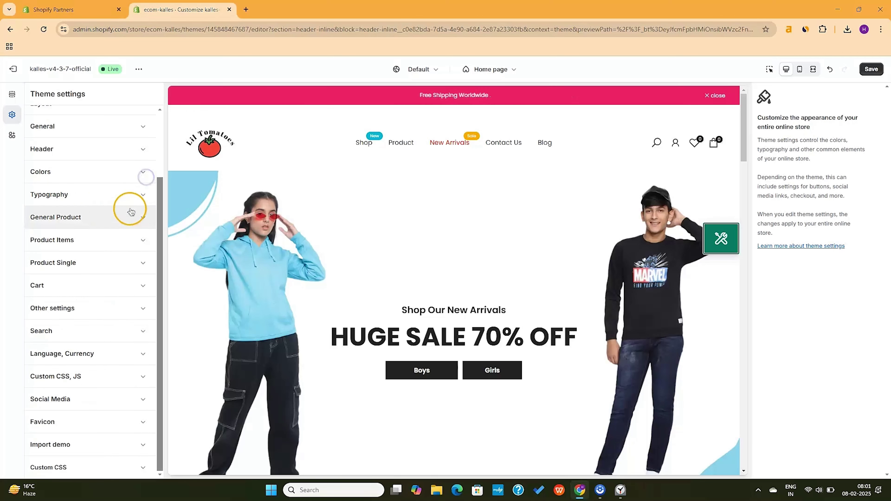
click(146, 218)
click(143, 219)
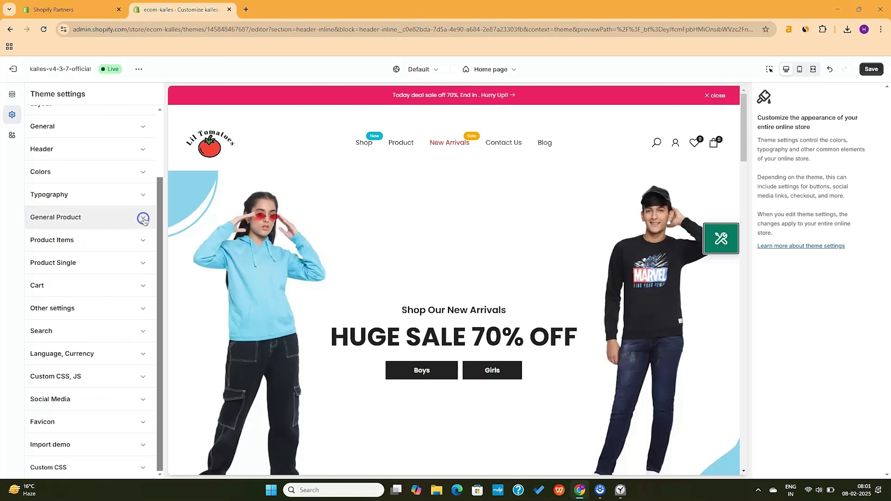
click(149, 243)
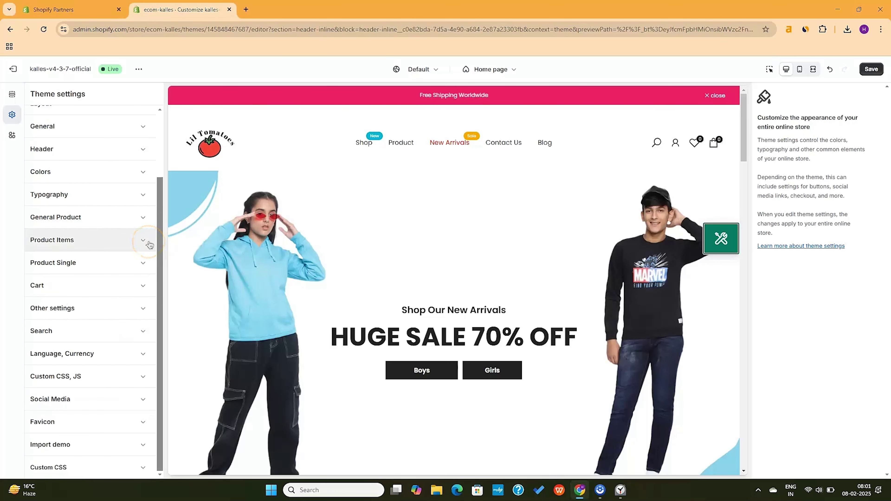
click(143, 241)
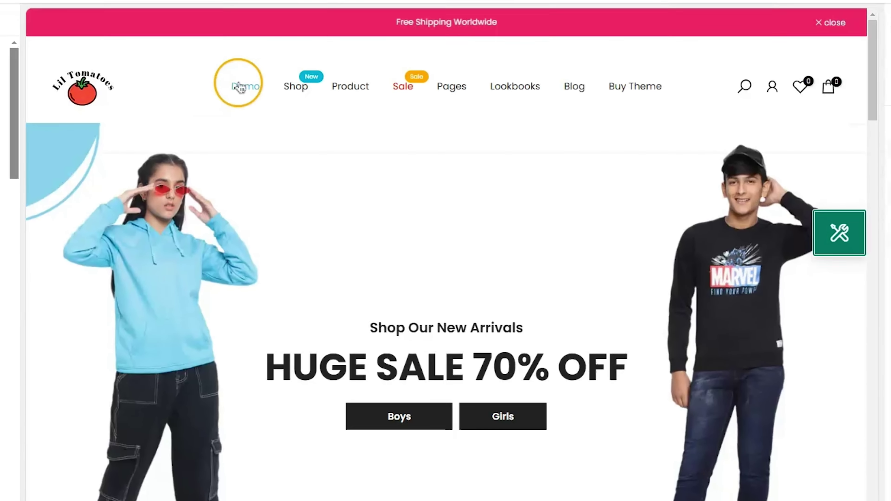
Step: Examine the header menu items and the block types that can be added to the Header inline and Mega menu sections
mouse_move(351, 138)
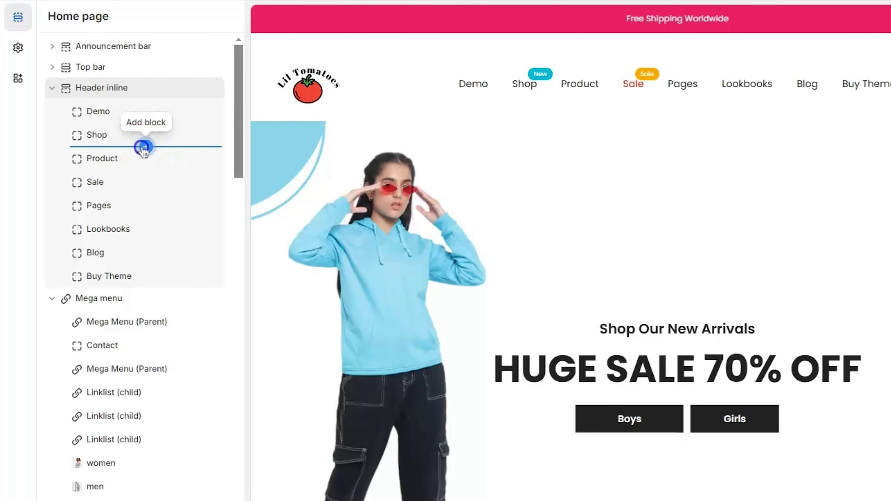
click(146, 147)
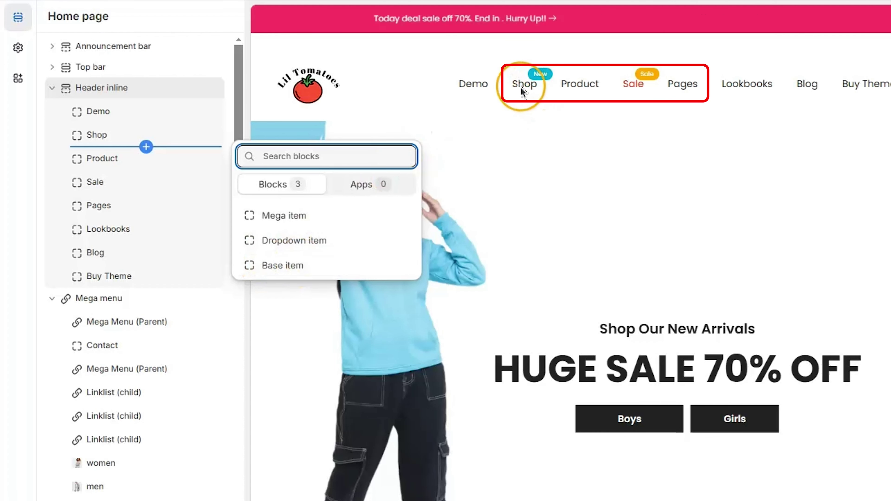
click(398, 86)
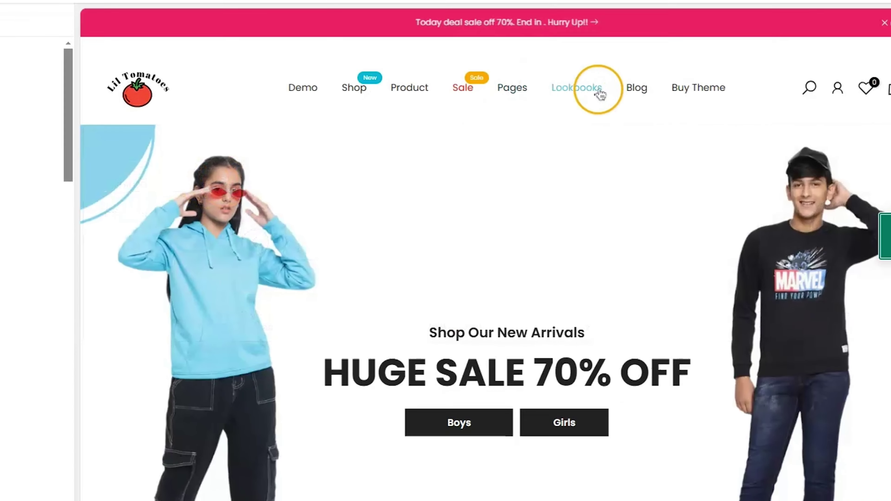
mouse_move(729, 95)
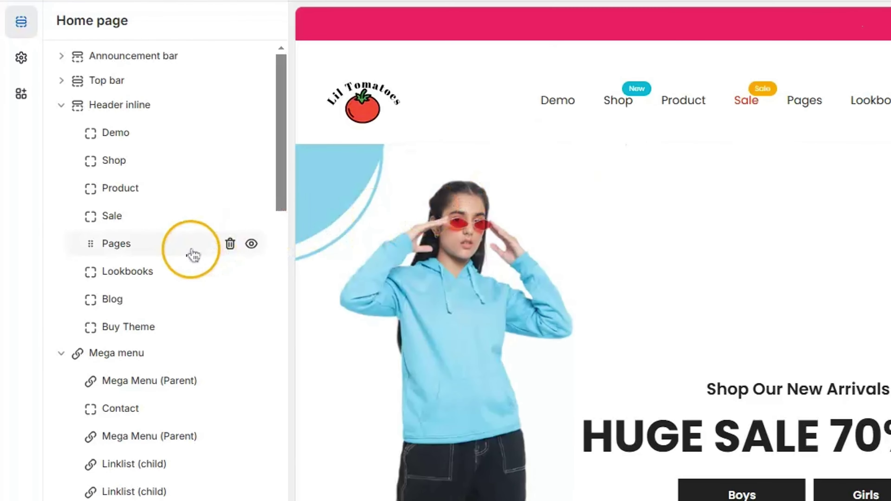
click(172, 257)
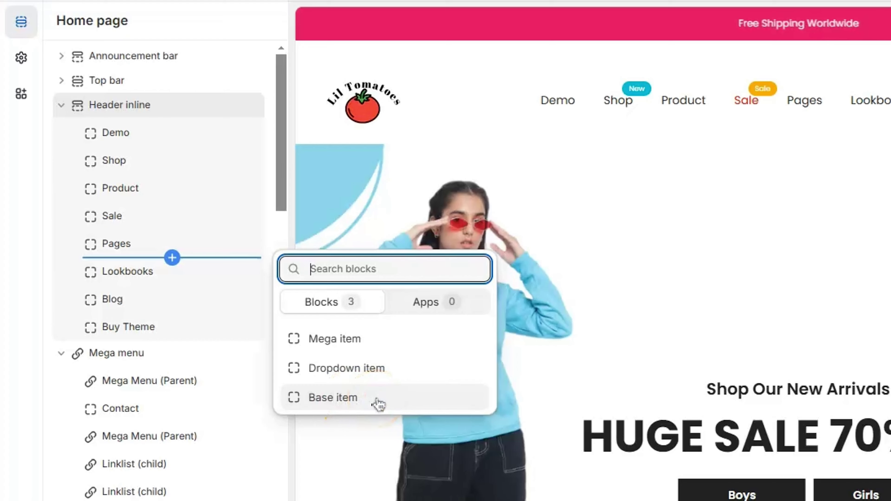
click(116, 349)
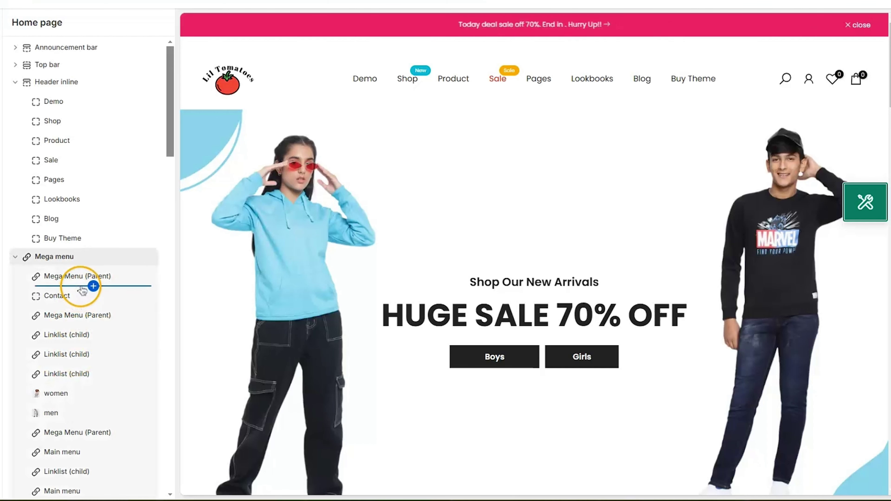
click(93, 286)
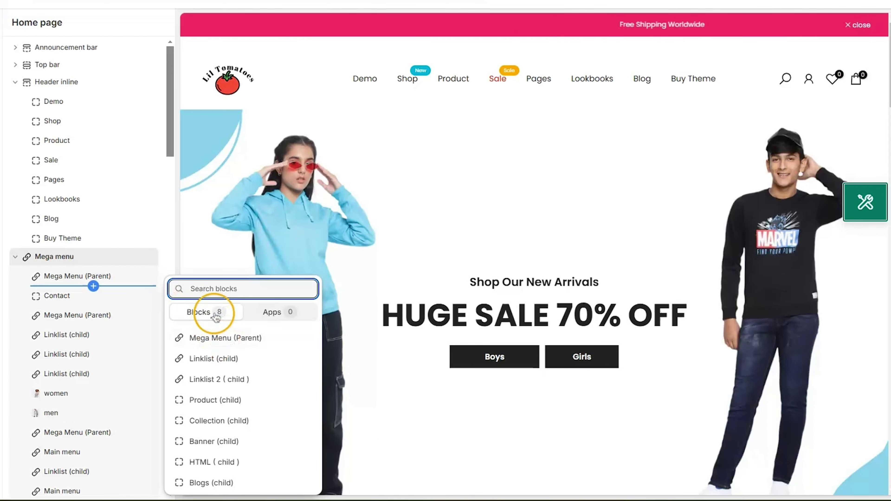
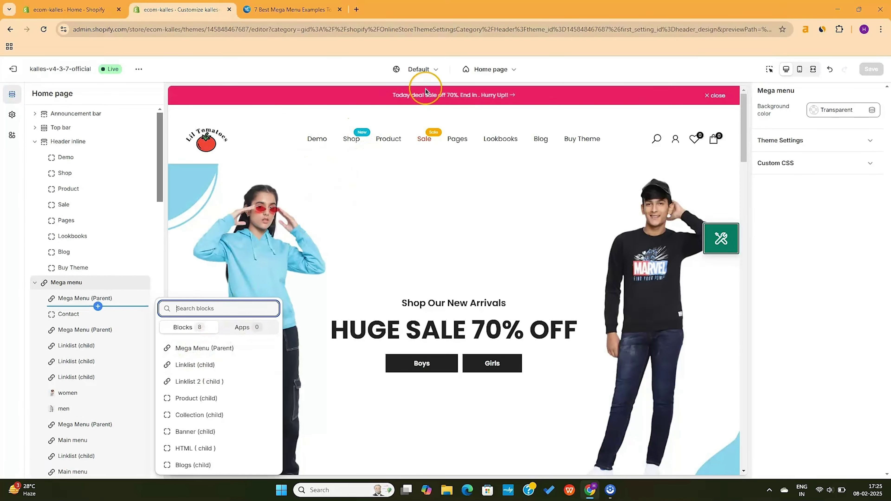
click(426, 91)
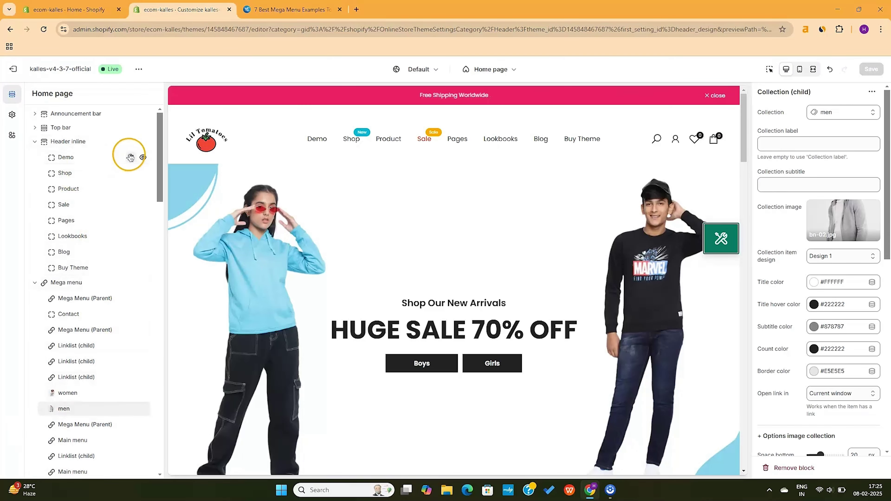
Step: Remove all the existing menu item blocks from the Header inline section
click(129, 157)
click(129, 157)
click(129, 156)
click(129, 157)
click(129, 157)
click(129, 157)
Step: Remove all the blocks from the Mega menu section and save the theme
click(131, 186)
click(131, 186)
click(131, 187)
click(131, 187)
click(131, 186)
click(131, 187)
click(130, 187)
click(131, 187)
click(131, 187)
click(130, 187)
key(ctrl+s)
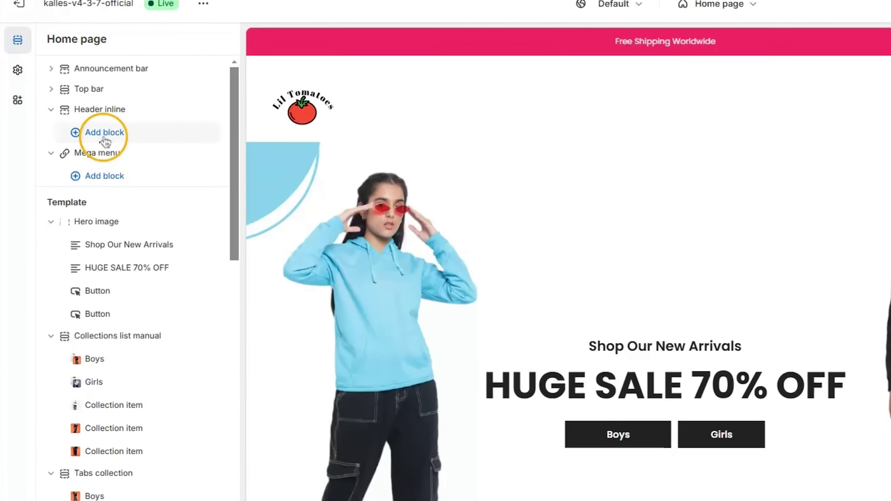
Step: Add a Base item block to the Header inline section with the heading "Home", keeping its link at "/"
click(104, 138)
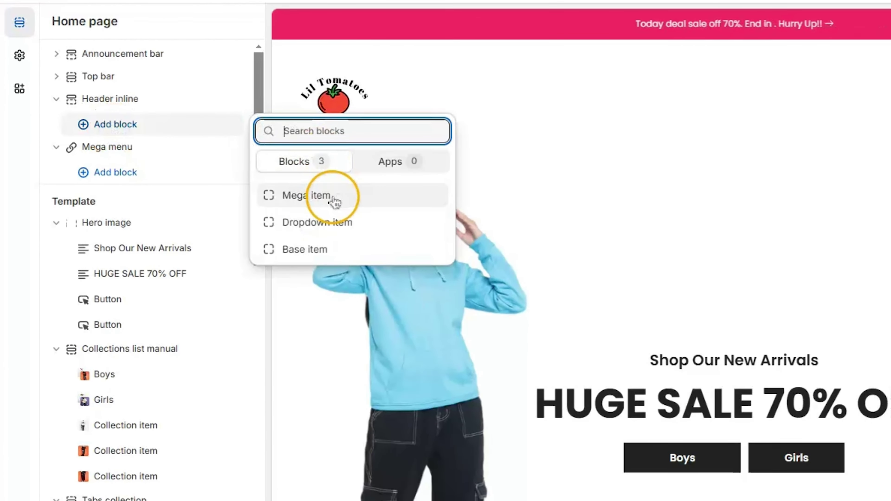
click(324, 250)
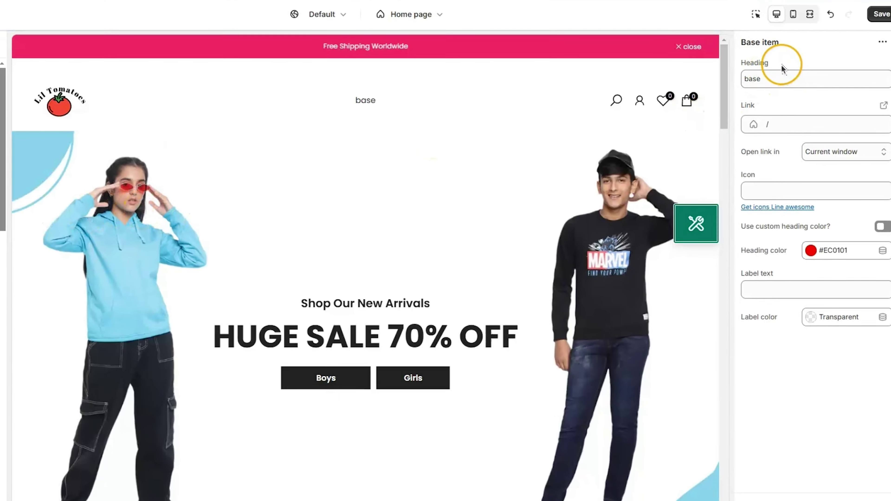
click(780, 81)
double_click(780, 82)
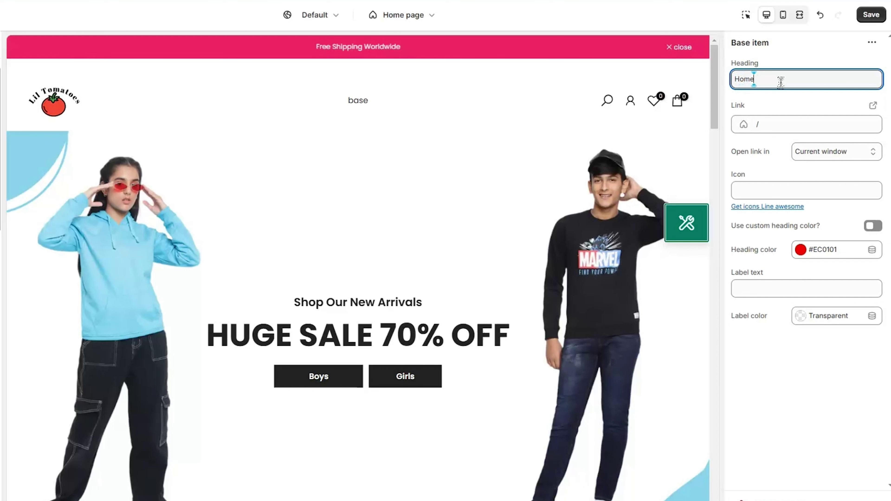
text(Home)
click(780, 119)
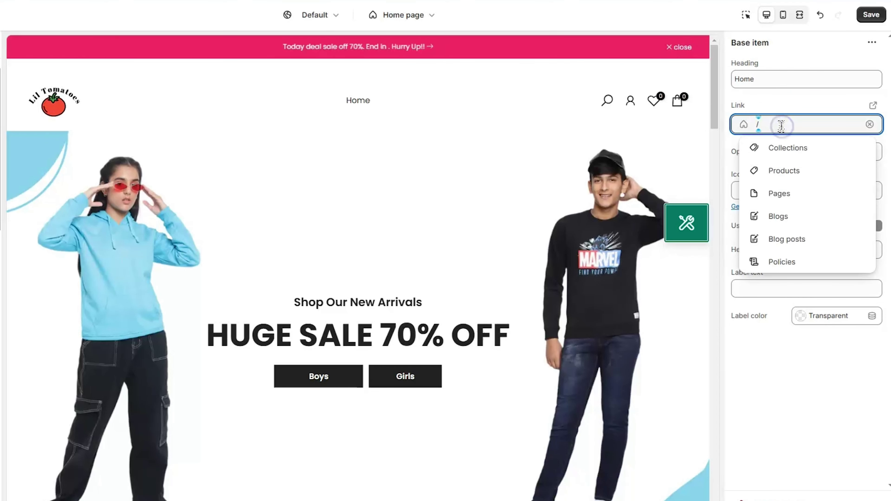
click(785, 193)
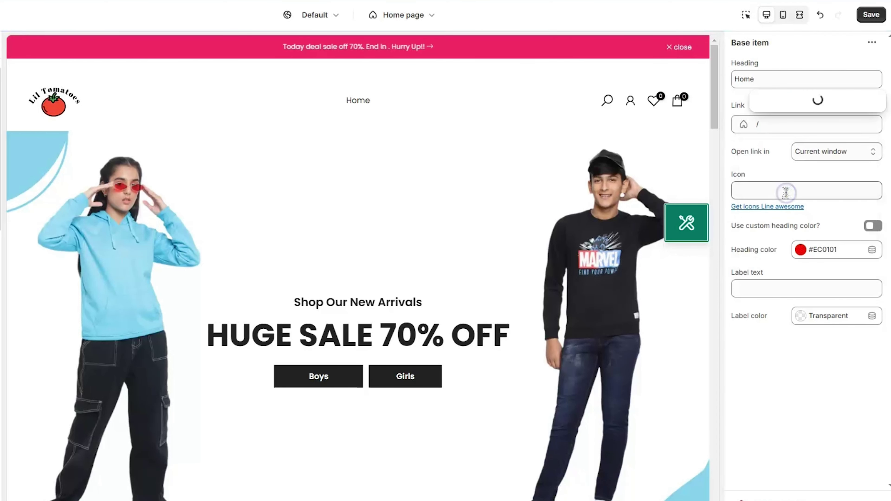
Step: Open the Line Awesome icon library for the Home item, search for "hi" and copy the highlighter icon's name
click(801, 190)
text(h)
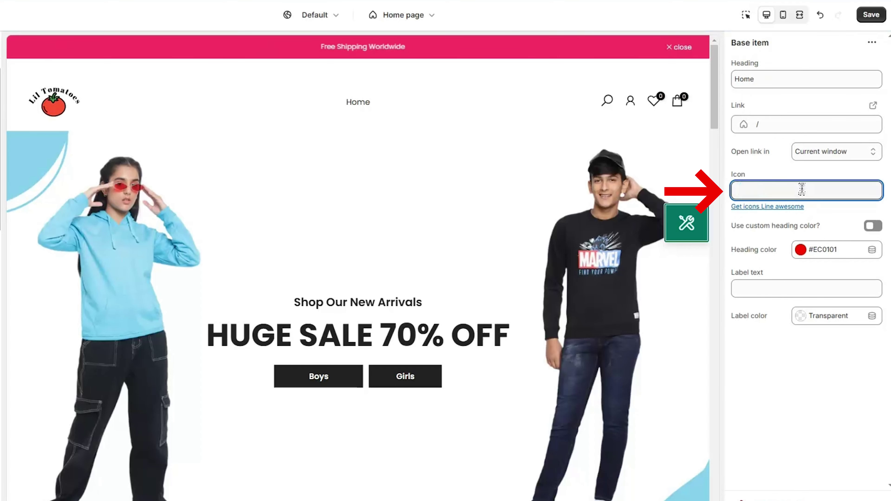
click(779, 207)
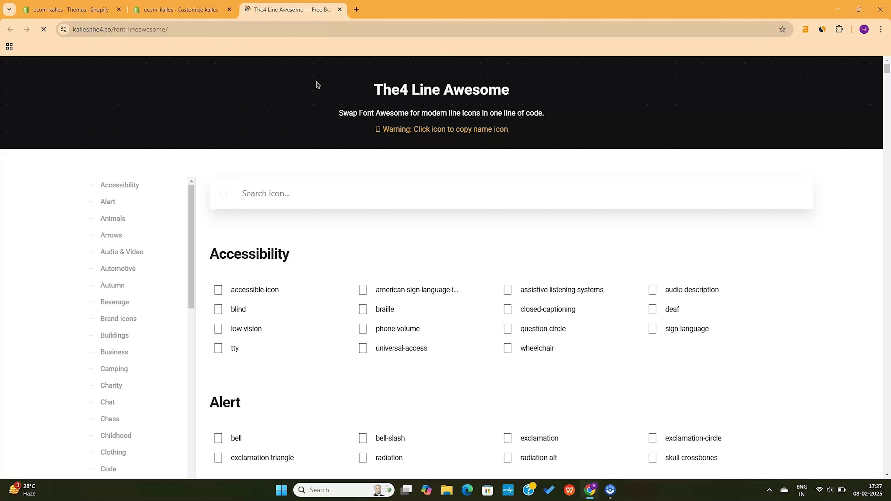
scroll(330, 256, down, 2)
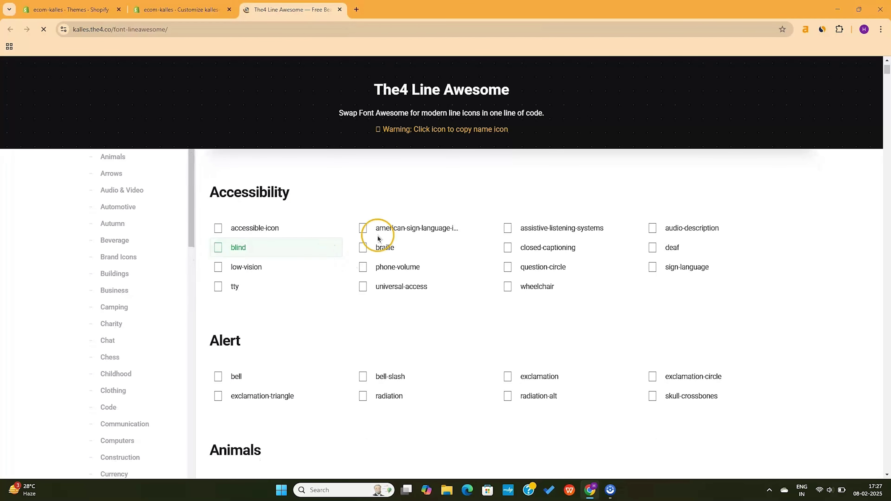
click(446, 184)
text(hi)
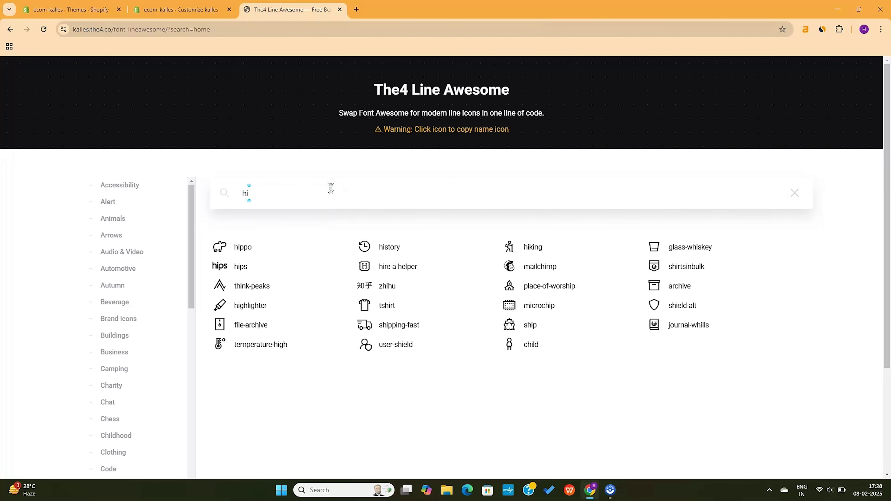
click(254, 312)
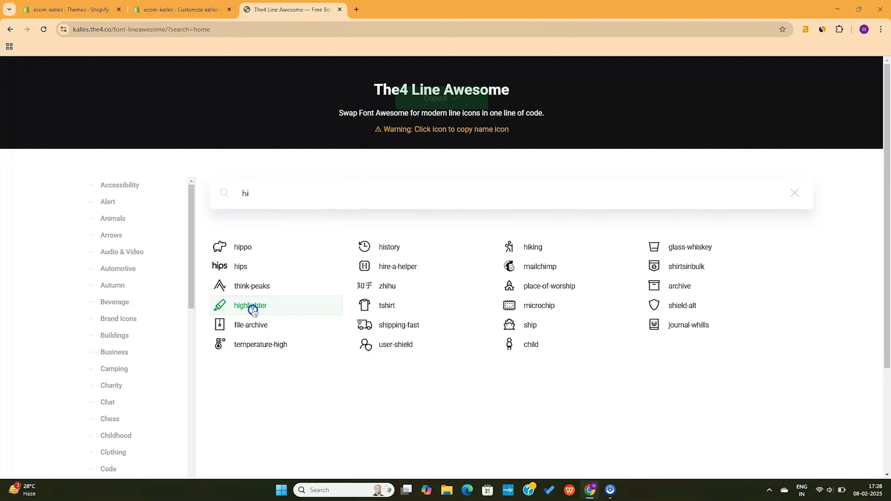
Step: Return to the theme editor, try "las la-highlighter" as the Home item's icon and clear the icon field again
click(185, 10)
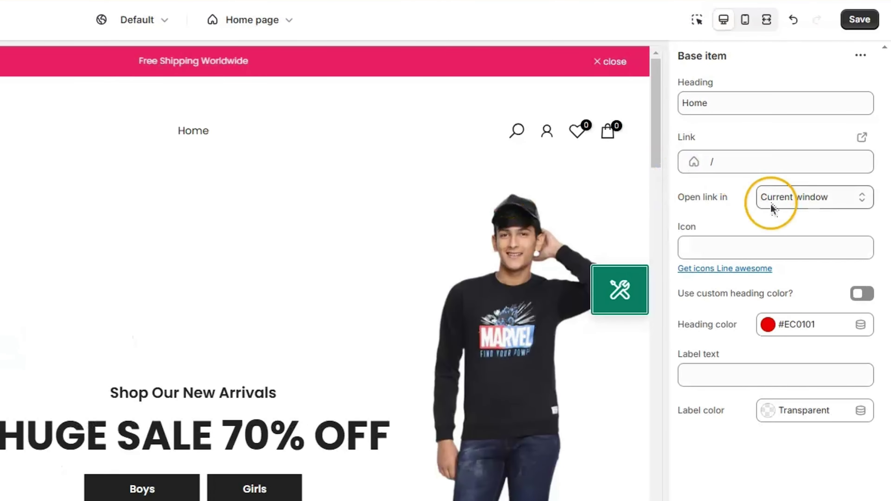
click(727, 245)
key(ctrl+v)
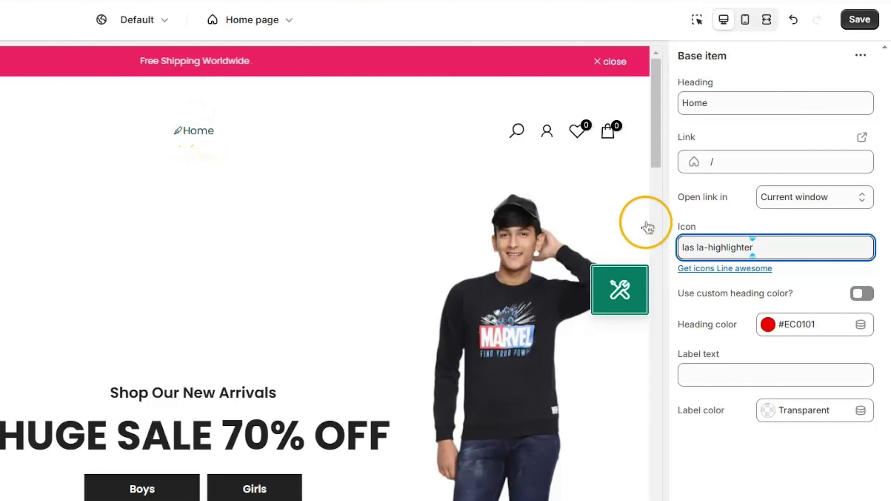
key(ctrl+a)
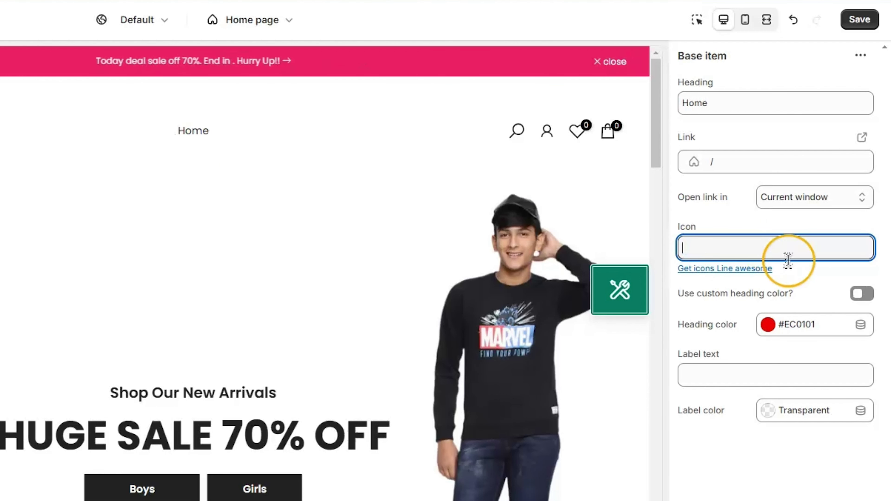
Step: Toggle the Home item's custom heading color on and off, and give the item a "New" label in orange FF4E00
click(861, 293)
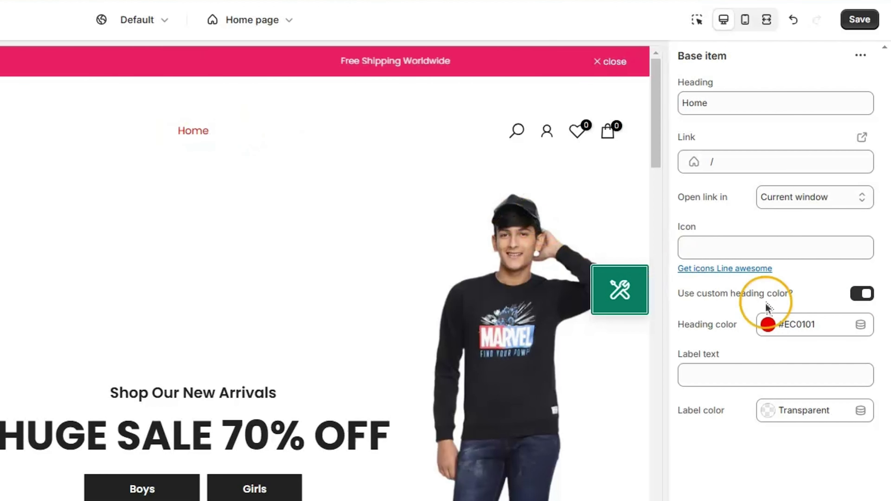
click(859, 294)
click(732, 375)
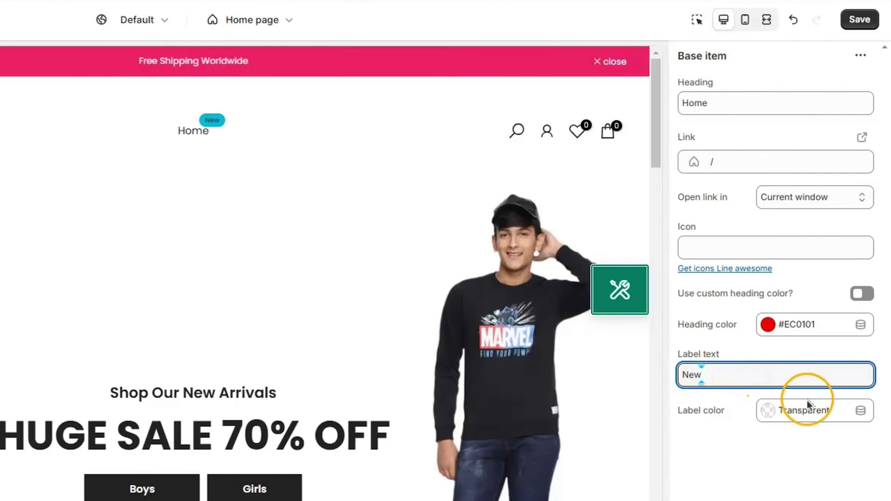
click(815, 417)
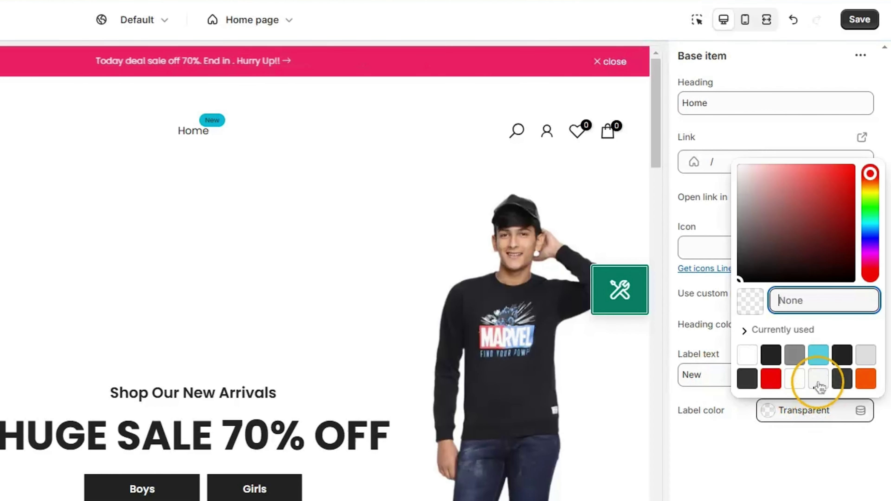
click(865, 378)
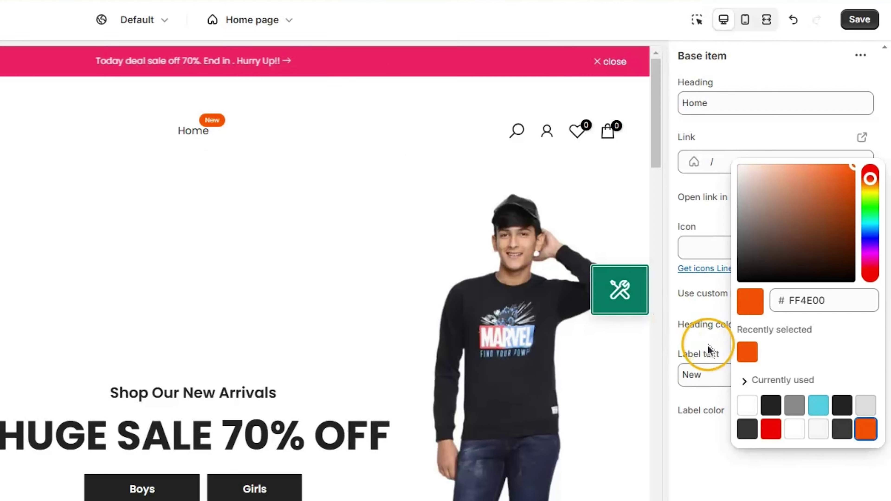
Step: Clear the Home item's label text
click(731, 491)
click(723, 365)
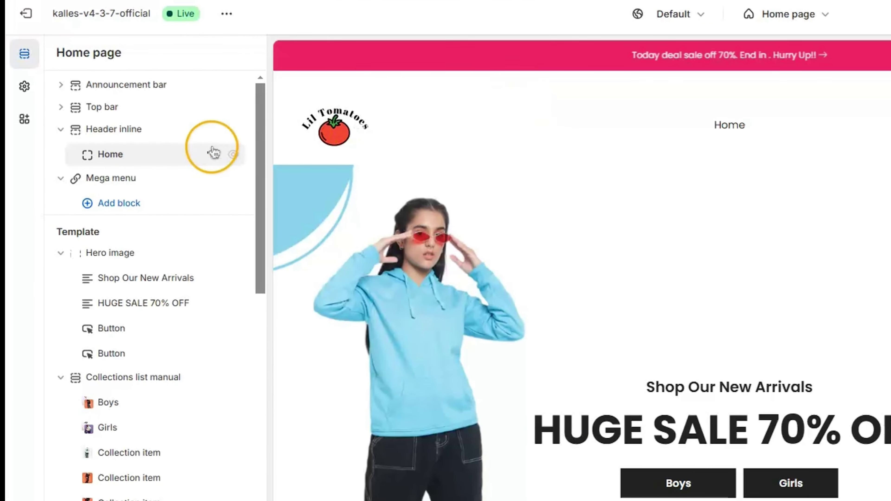
Step: Add a Mega item block below Home in the Header inline section with the heading "New Arrivals"
click(161, 166)
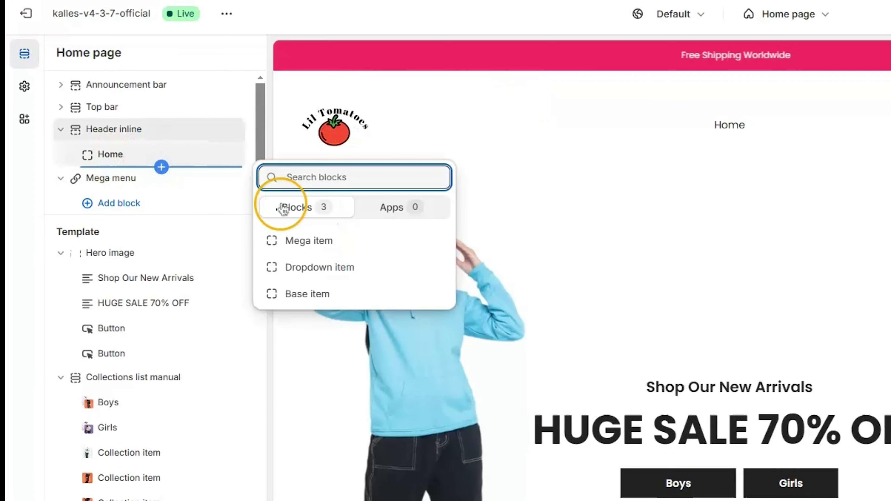
click(319, 241)
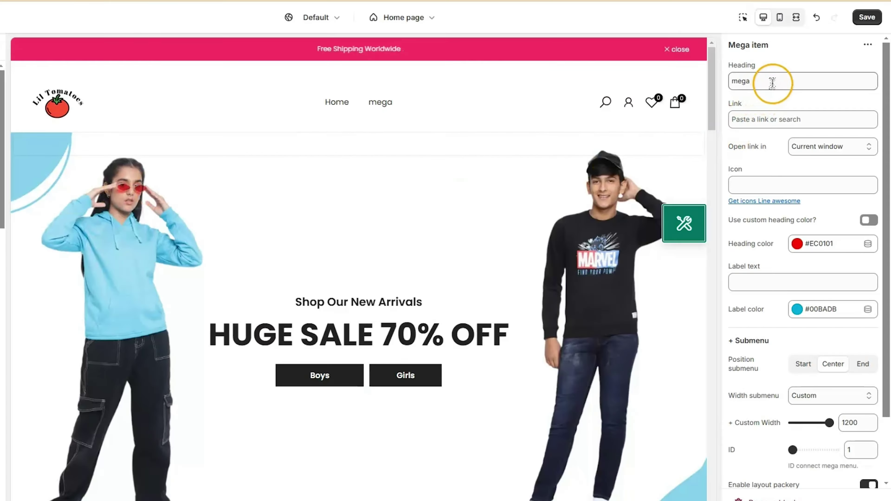
double_click(774, 81)
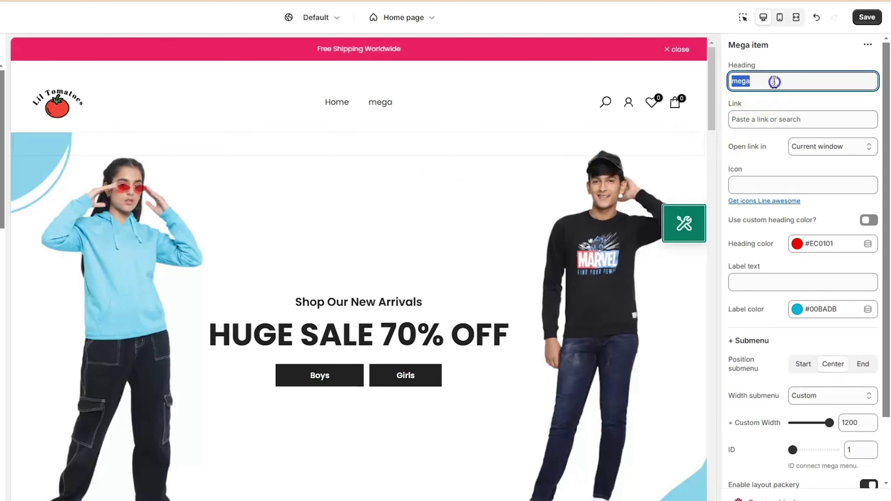
click(793, 105)
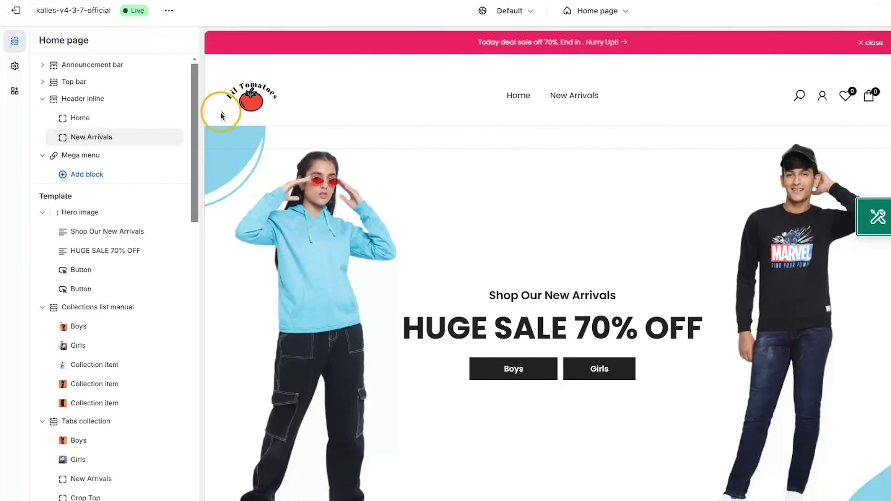
Step: Add a second Mega item block below New Arrivals with the heading "Offers"
click(119, 146)
click(249, 201)
double_click(890, 75)
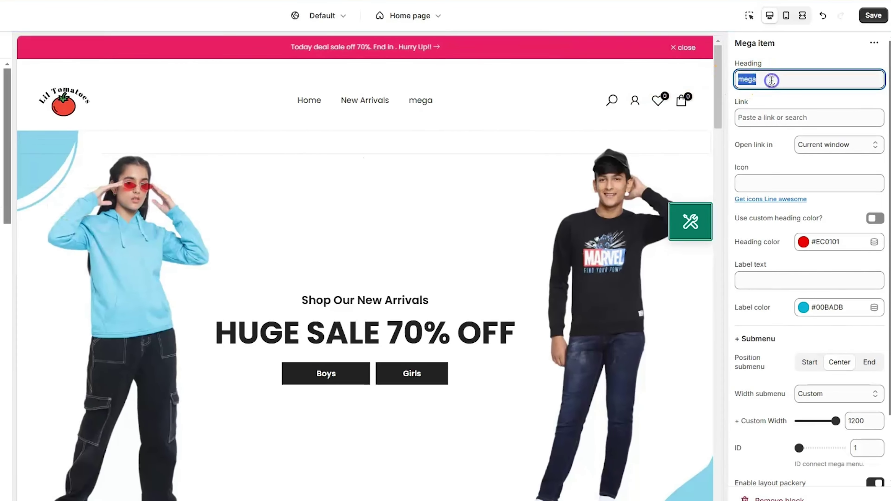
text(D)
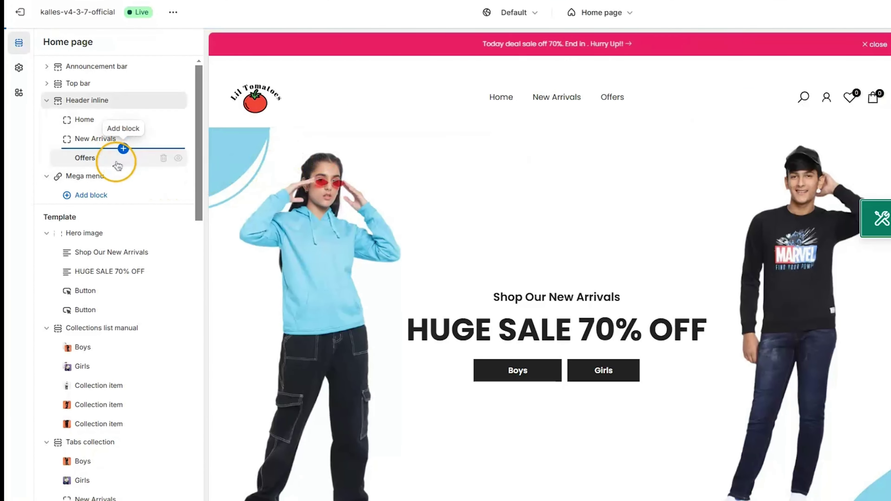
Step: Add a Base item block below Offers with the heading "Contact Us" and link it to the Contact page
click(123, 168)
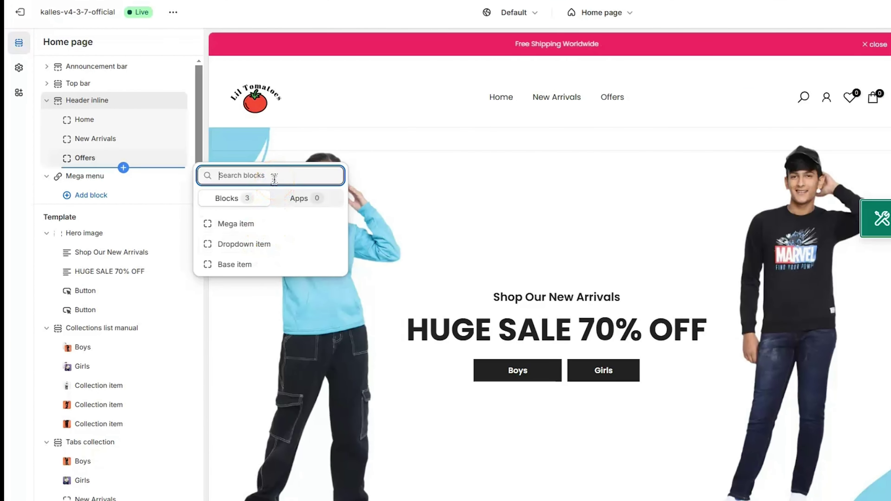
click(228, 265)
double_click(890, 78)
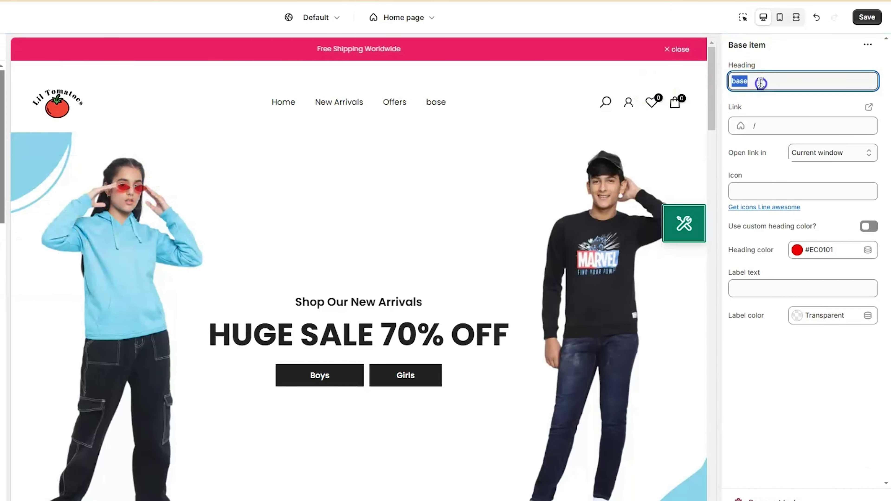
text(Contact U)
click(797, 126)
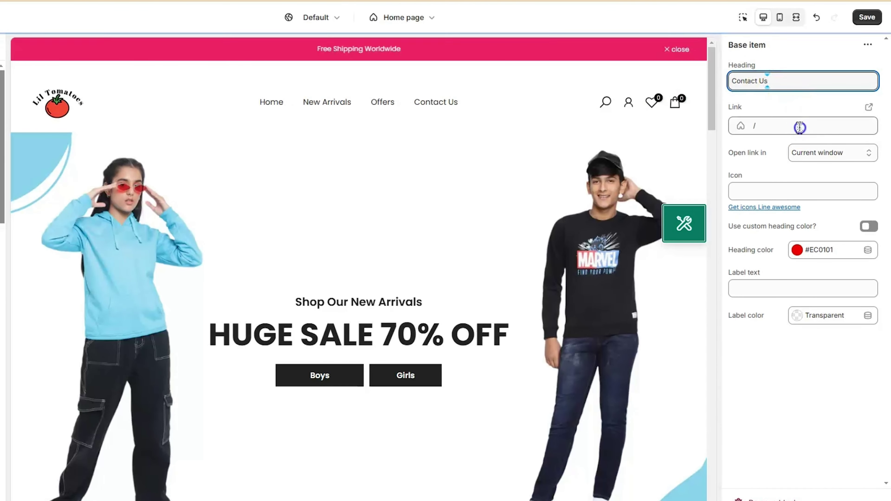
click(787, 191)
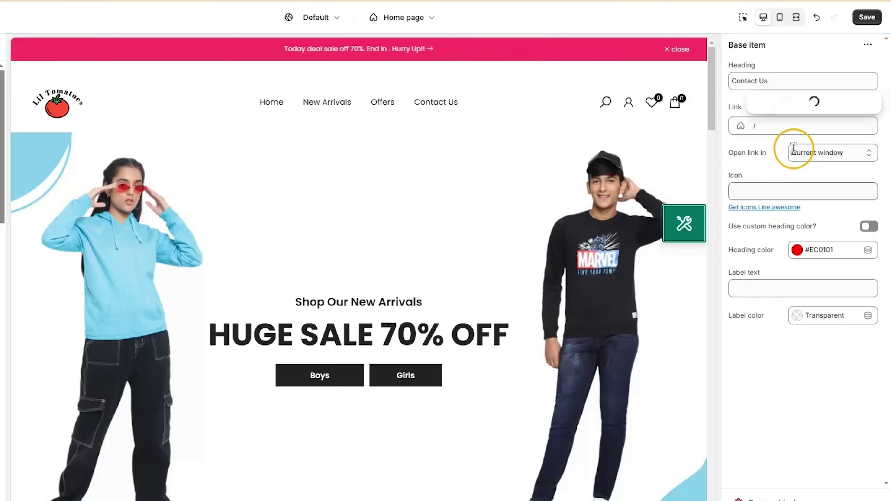
click(804, 79)
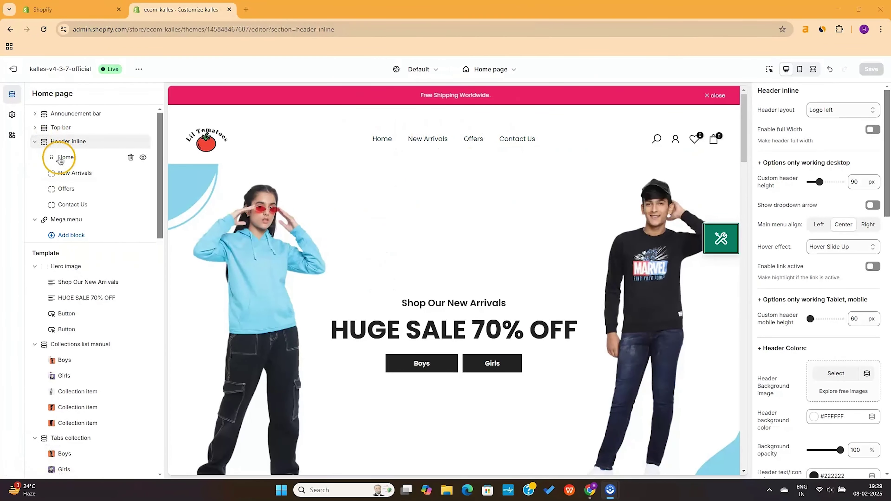
Step: Review the block type and settings of the Home, New Arrivals, Offers and Contact Us items
click(62, 159)
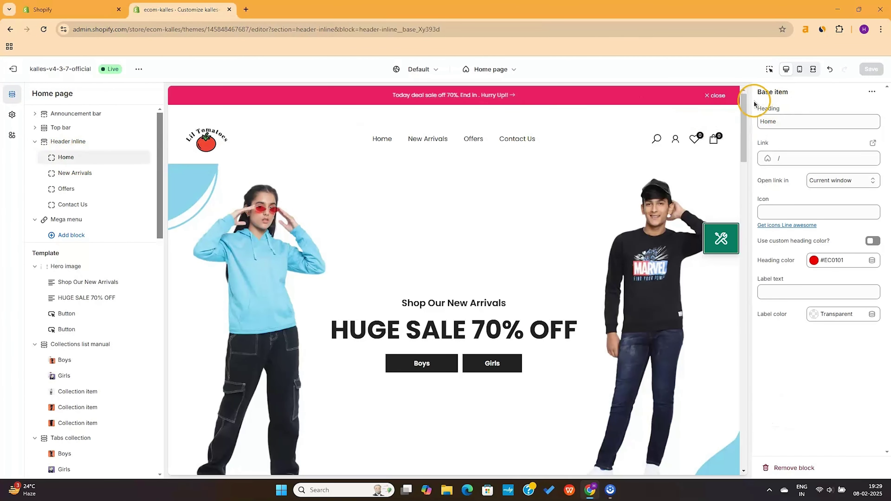
click(86, 172)
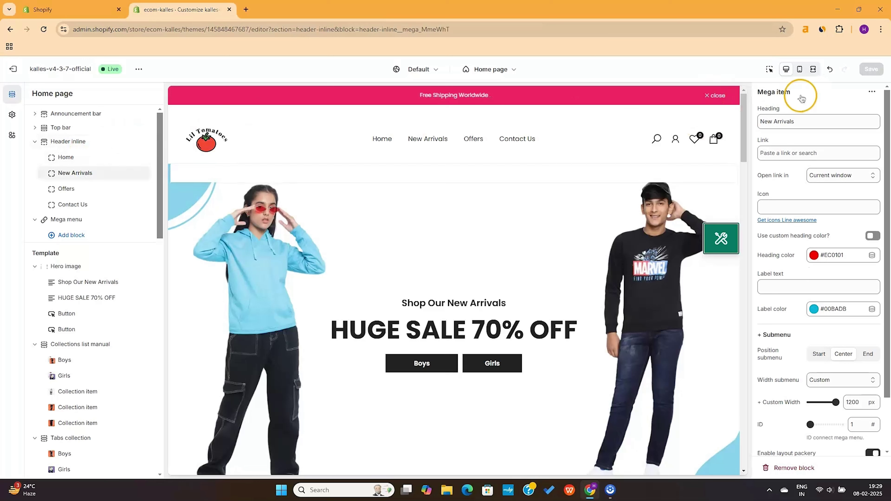
click(67, 191)
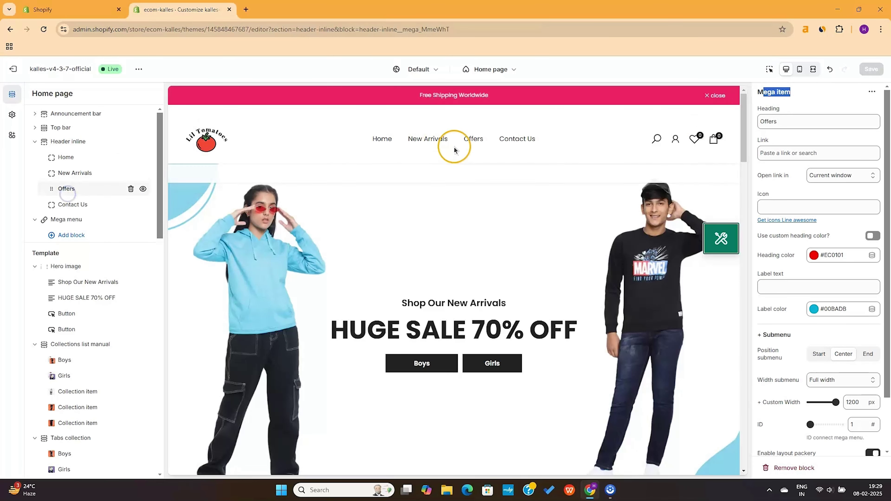
click(84, 209)
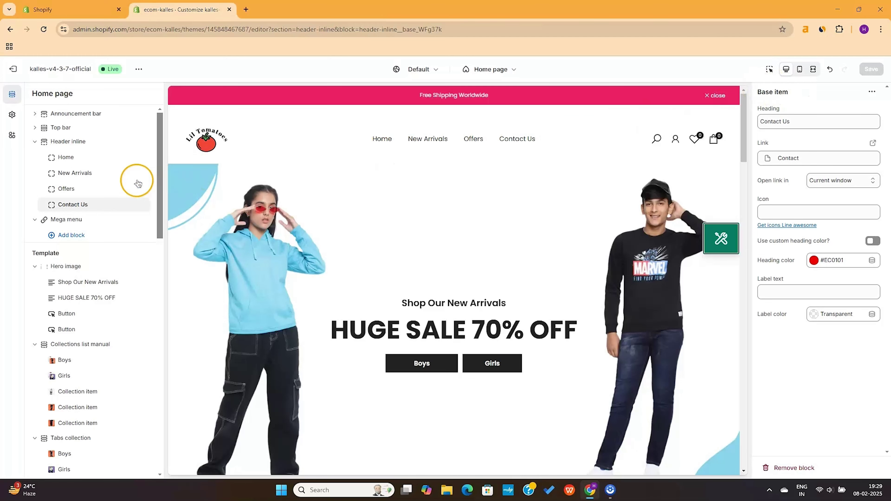
Step: Try a "New" label on the New Arrivals item, clear it again and enable the item's custom heading color
click(94, 174)
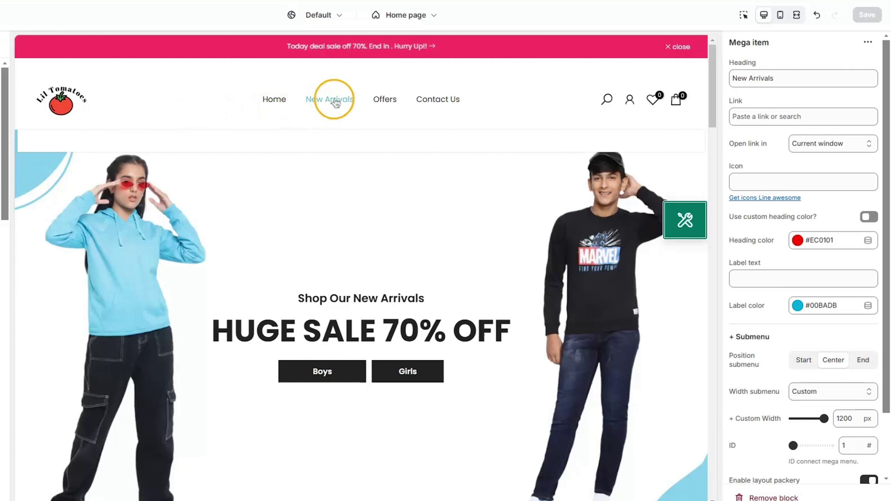
click(771, 117)
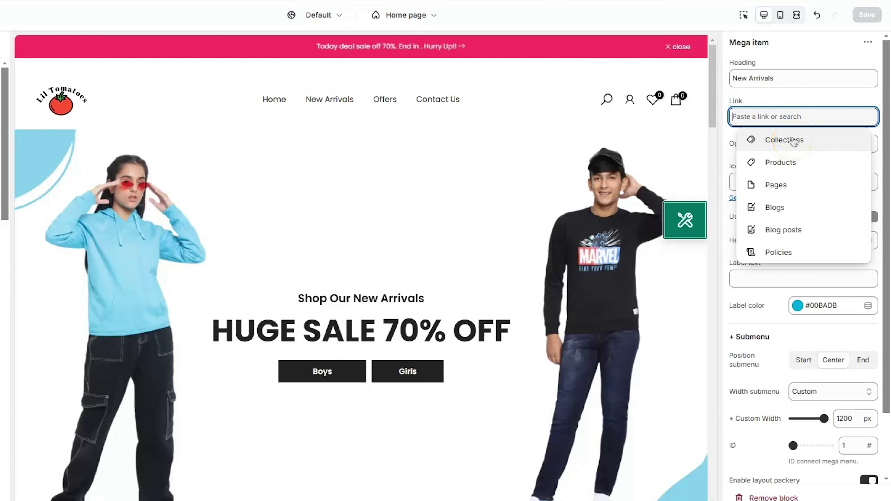
click(795, 93)
scroll(776, 171, down, 2)
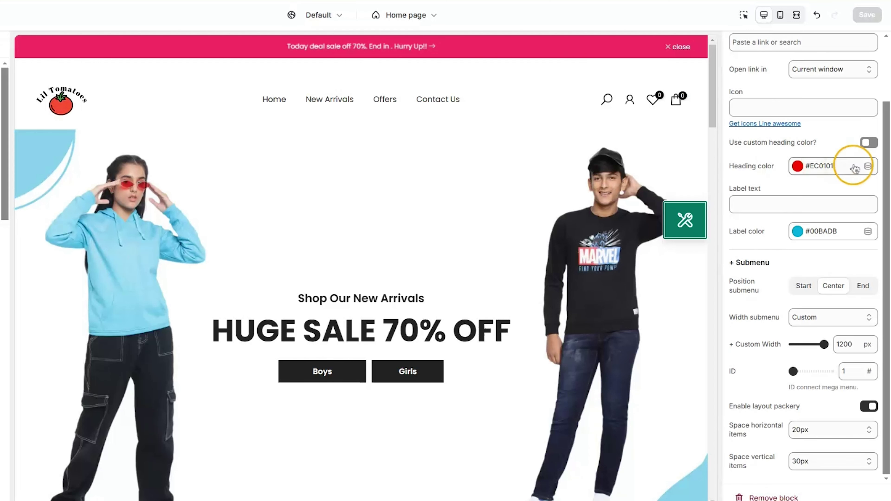
click(753, 202)
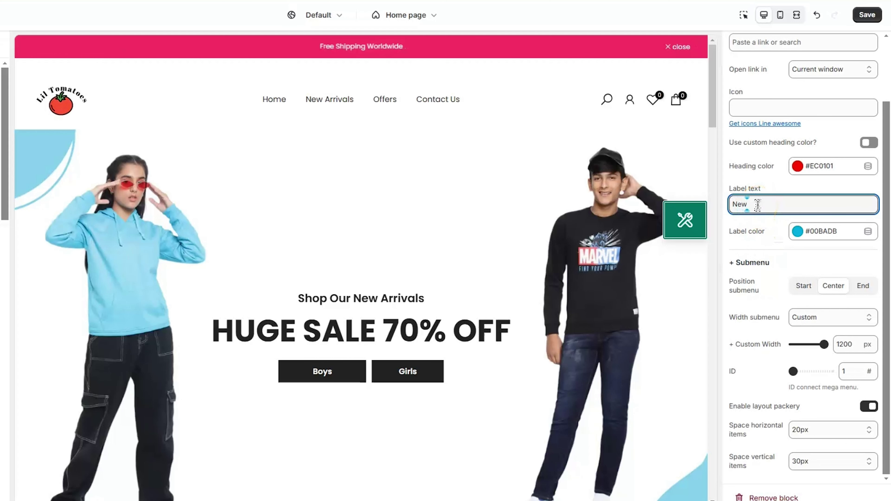
double_click(749, 204)
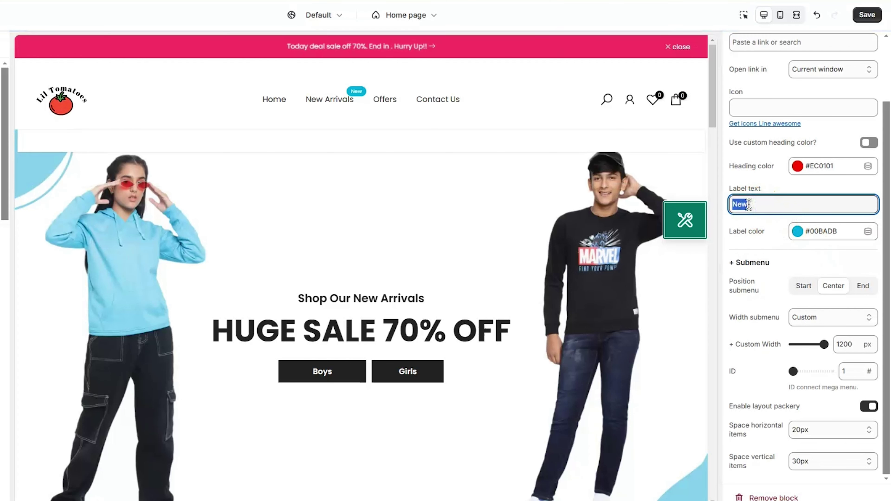
click(803, 191)
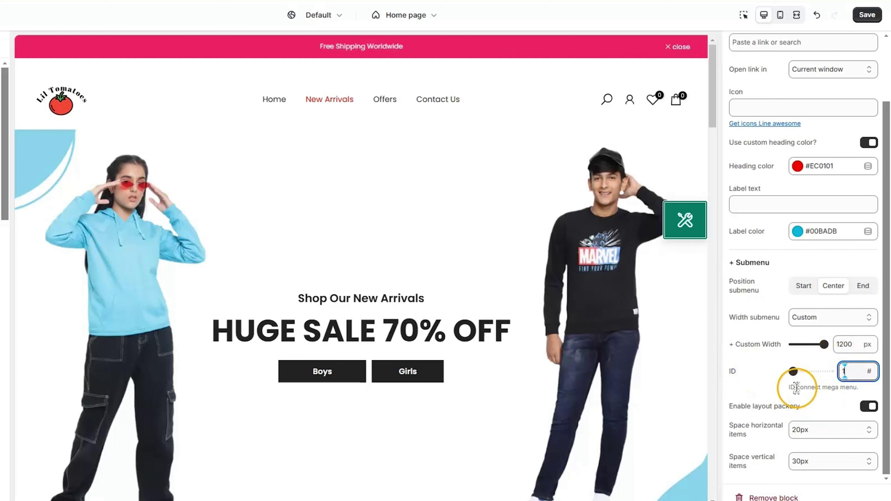
click(869, 384)
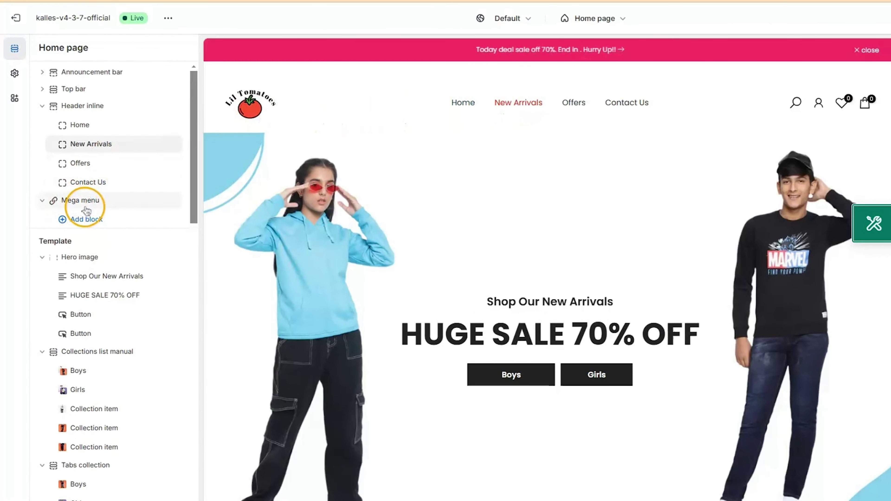
Step: Add a Mega Menu (Parent) block to the Mega menu section and open its settings
click(88, 219)
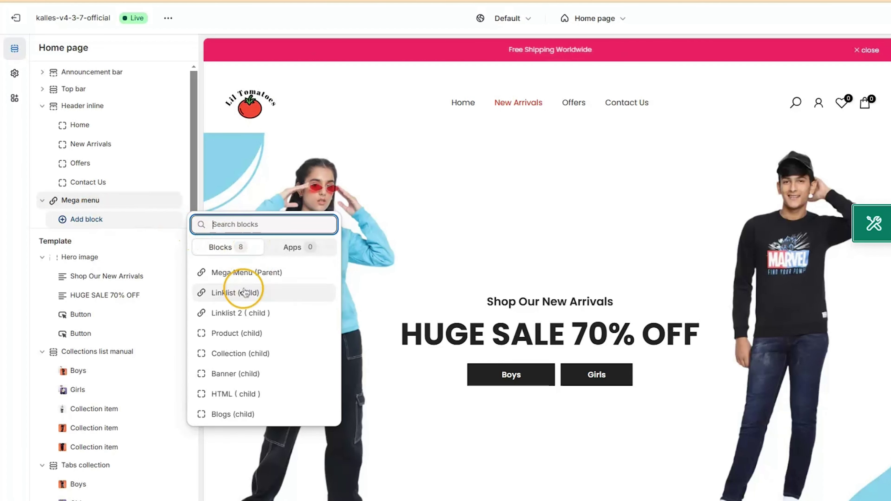
click(247, 274)
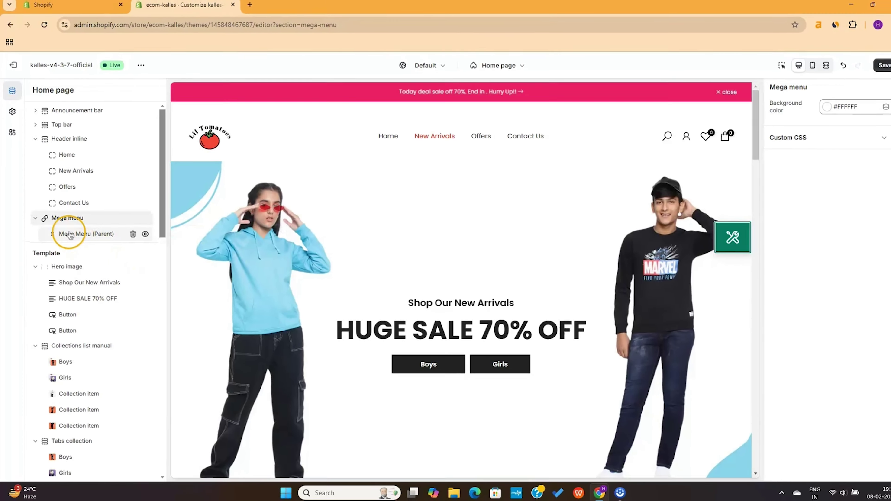
click(77, 240)
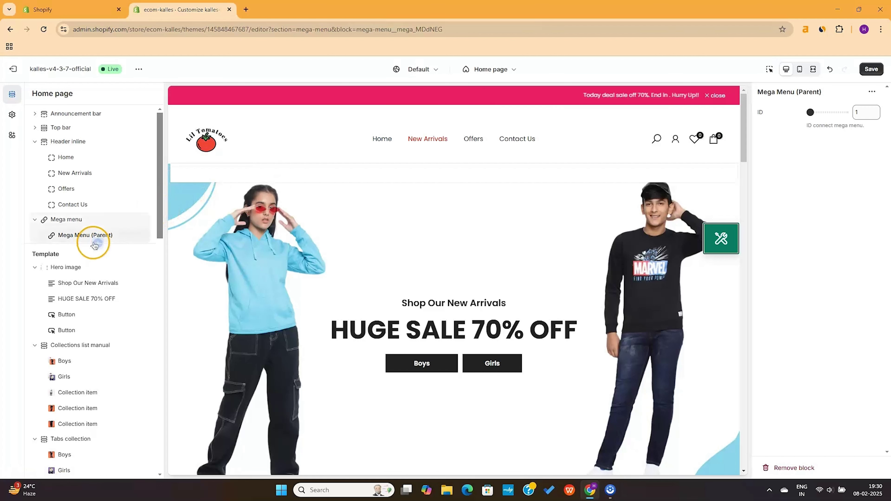
Step: Add a Collection (child) block under the Mega Menu parent, showing the Boys collection with the label "Boys" and no subtitle
click(97, 243)
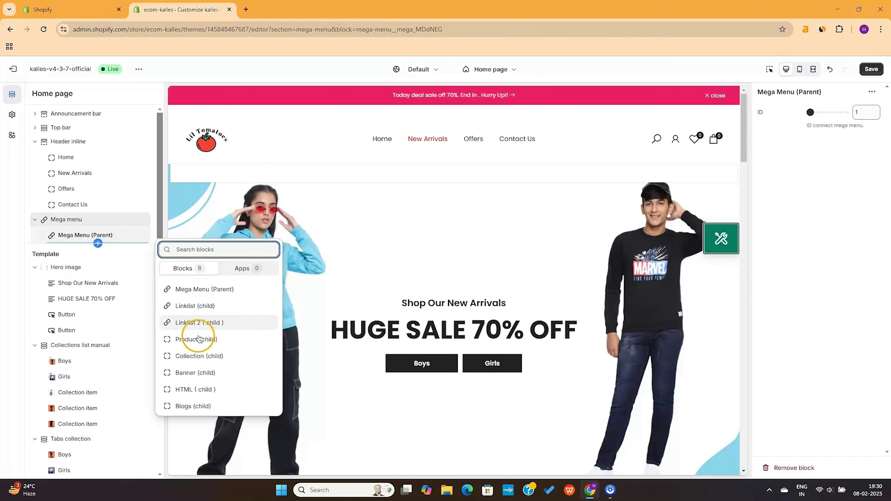
click(198, 356)
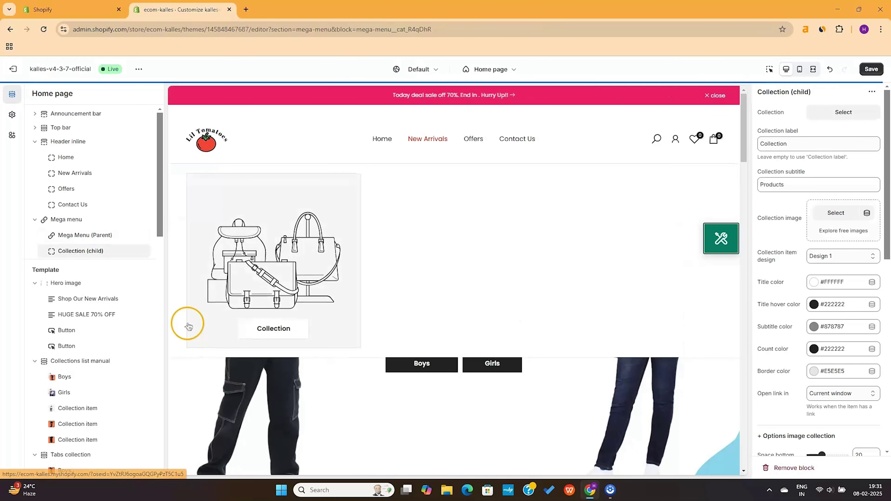
click(772, 143)
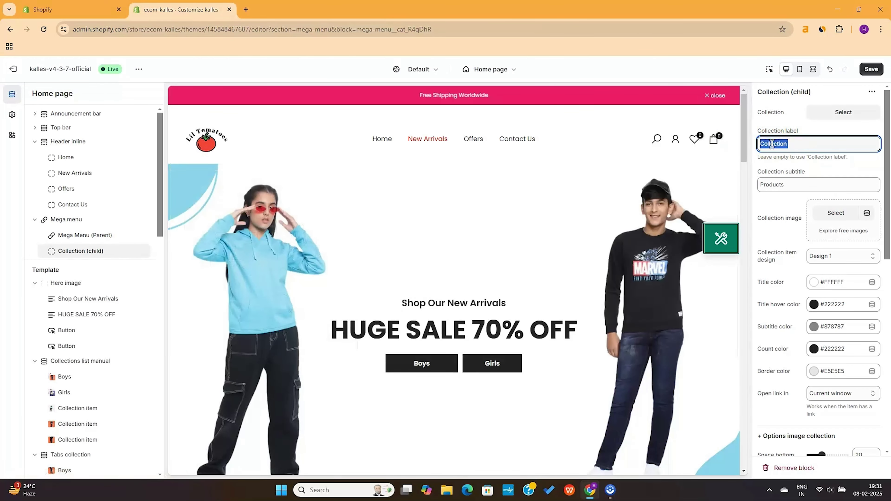
click(861, 115)
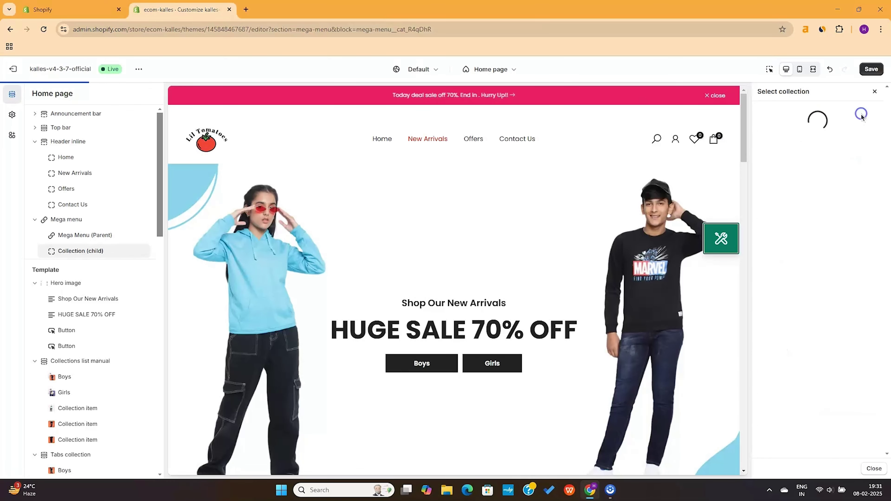
click(790, 168)
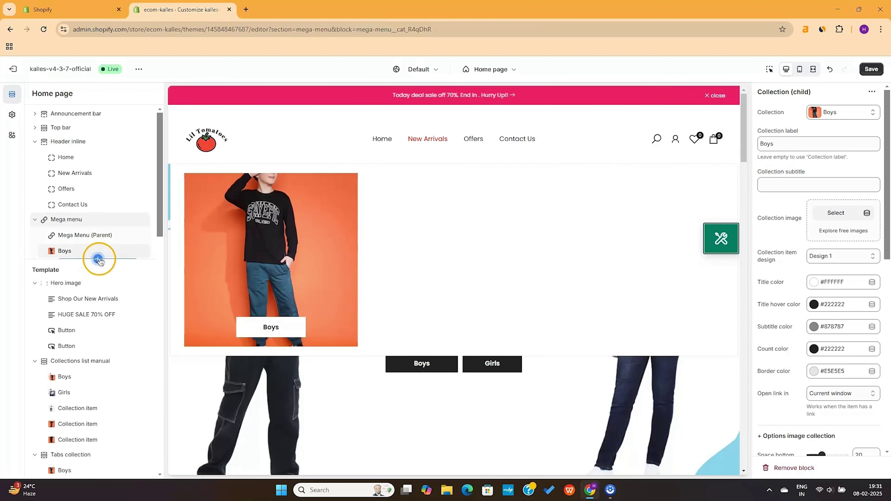
Step: Add a second Collection (child) block below Boys, showing the Girls collection with the label "Girls"
click(98, 259)
click(191, 371)
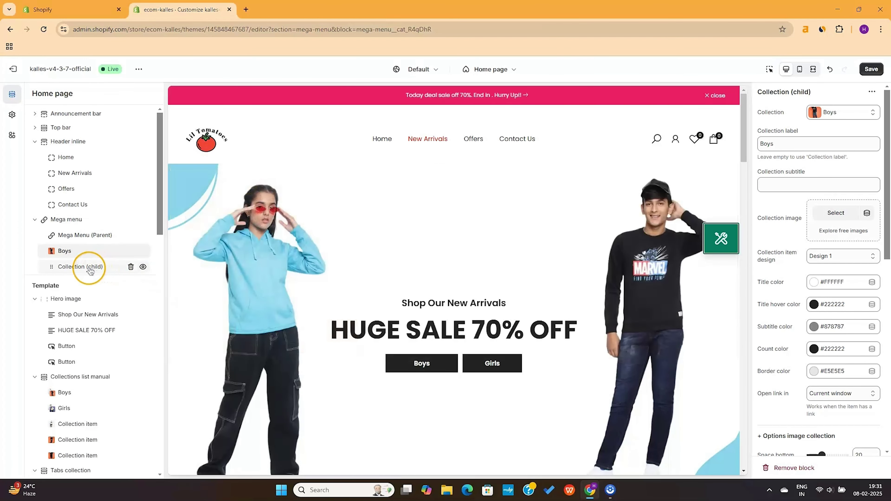
double_click(783, 143)
text(Girls)
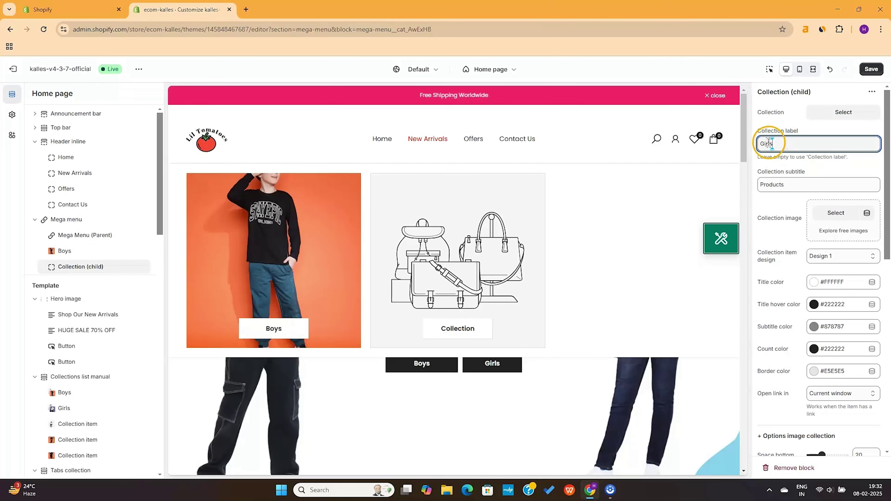
click(843, 112)
click(805, 226)
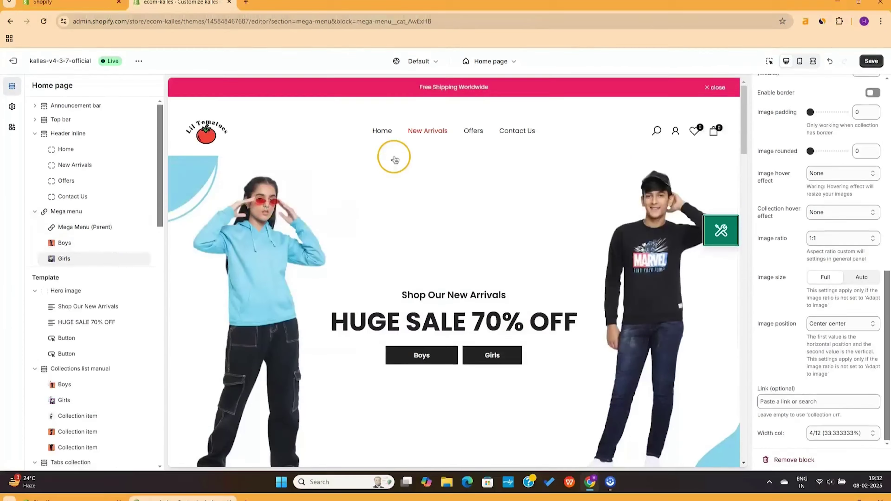
mouse_move(435, 146)
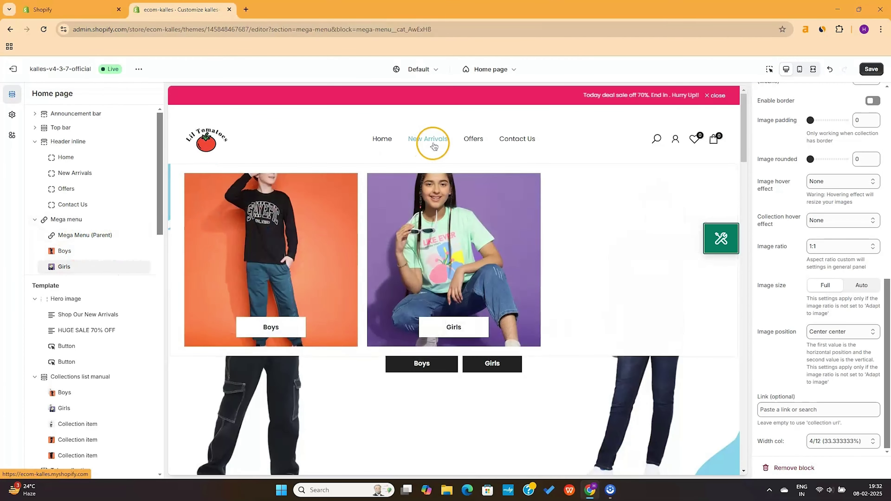
Step: Preview the New Arrivals mega menu and check the mega menu ID in the Offers item's settings
mouse_move(476, 139)
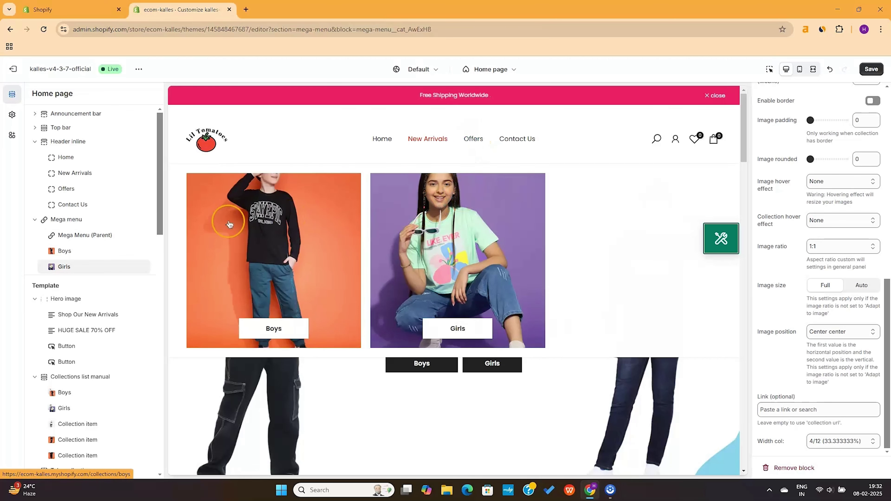
click(71, 190)
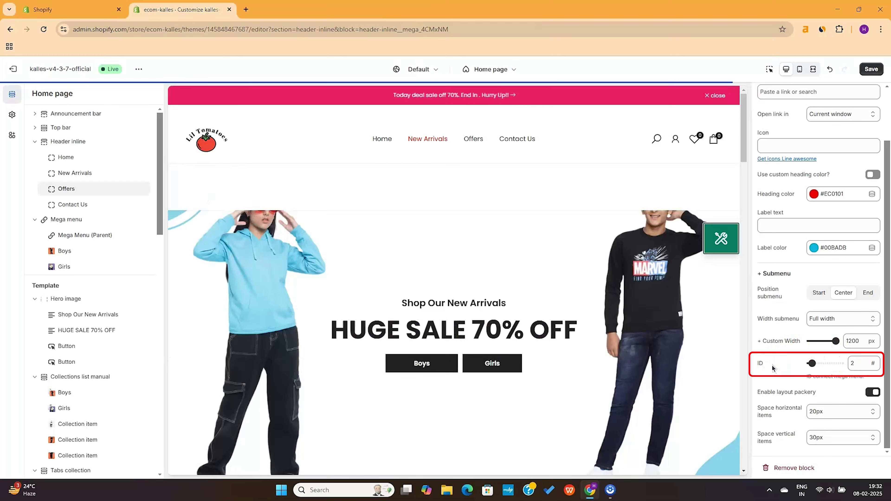
click(751, 302)
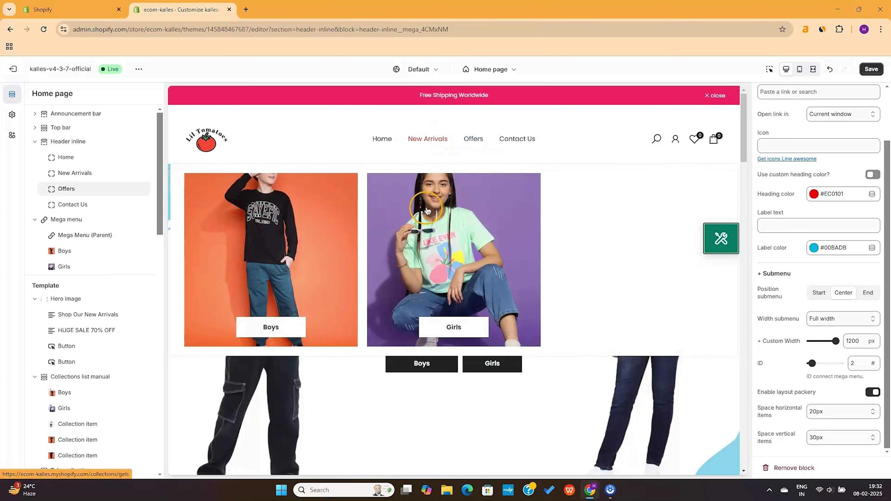
Step: Set the column width of the Boys and Girls collection blocks in the mega menu to 6/12 (50%)
click(66, 252)
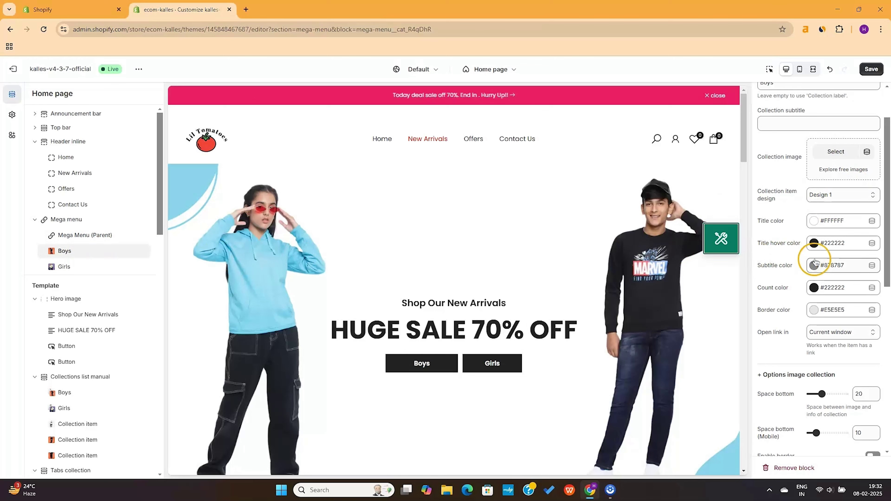
scroll(802, 261, down, 3)
scroll(832, 252, up, 3)
scroll(832, 253, down, 8)
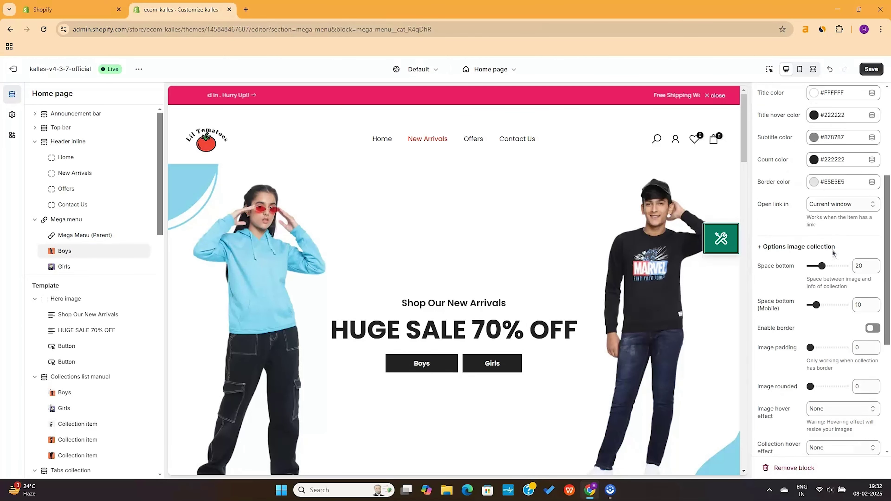
scroll(833, 277, down, 1)
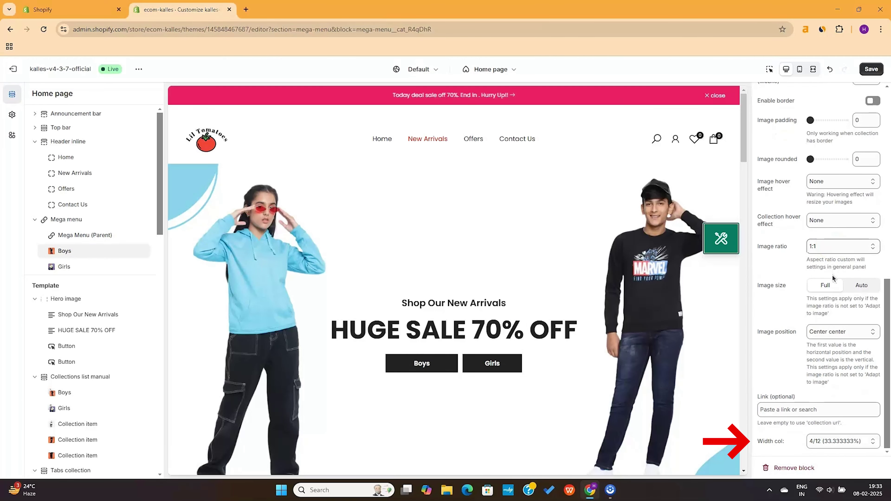
click(843, 441)
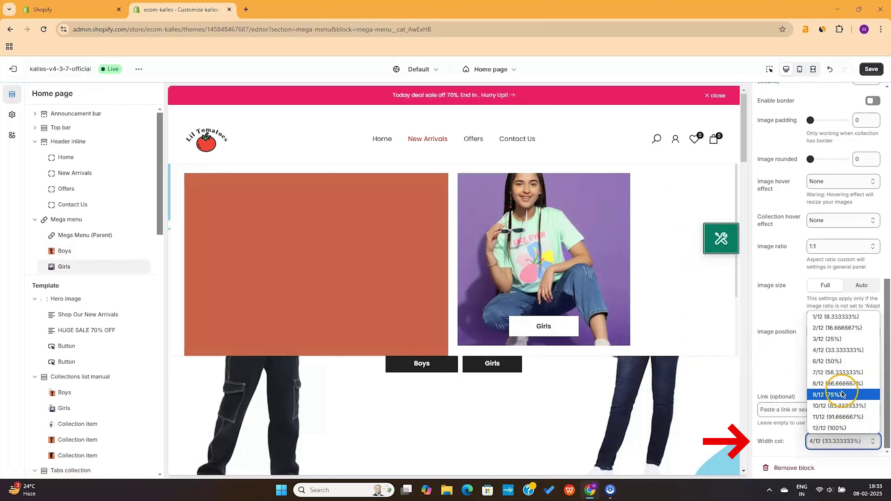
click(843, 360)
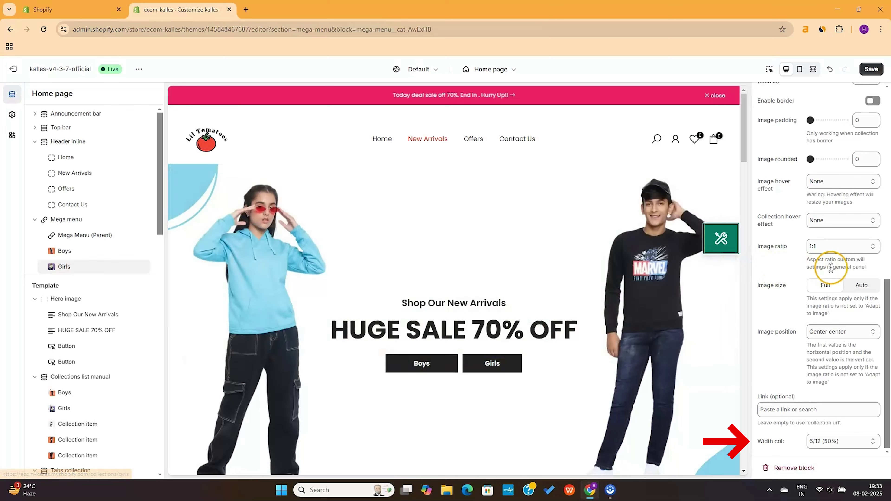
Step: Set the Girls block's image ratio to Adapt to image and its column width to 3/12 (25%), and preview the mega menu
click(856, 441)
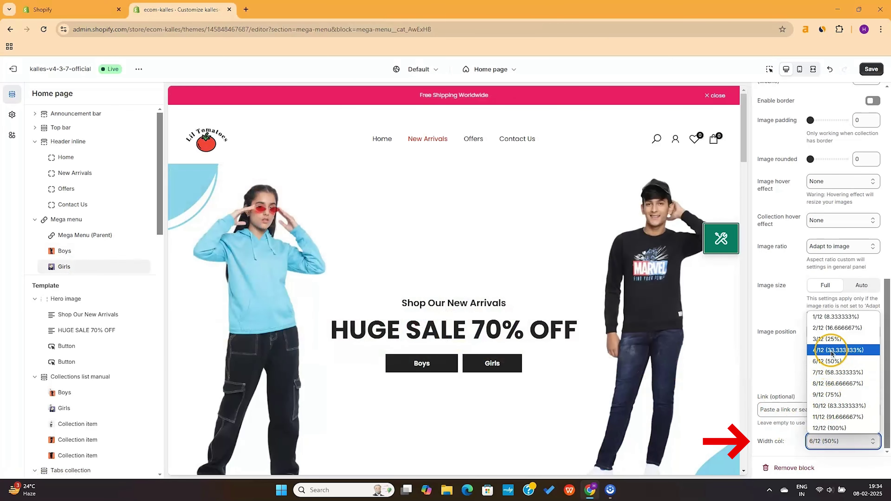
click(828, 339)
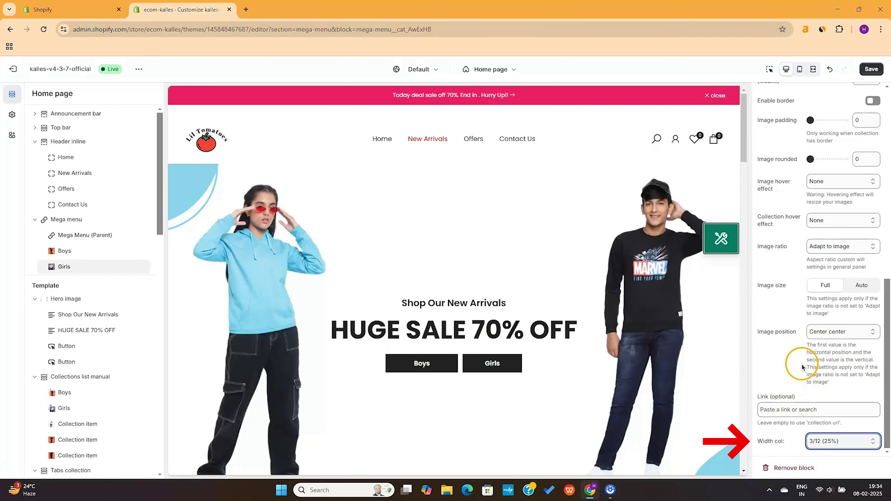
mouse_move(427, 155)
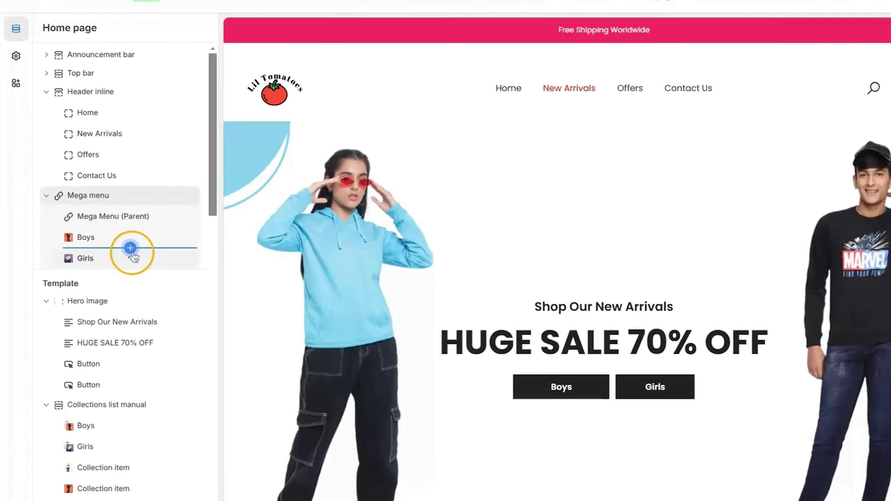
Step: Add a Linklist (child) block to the Mega menu section, place it above the Boys block and open its settings
click(98, 258)
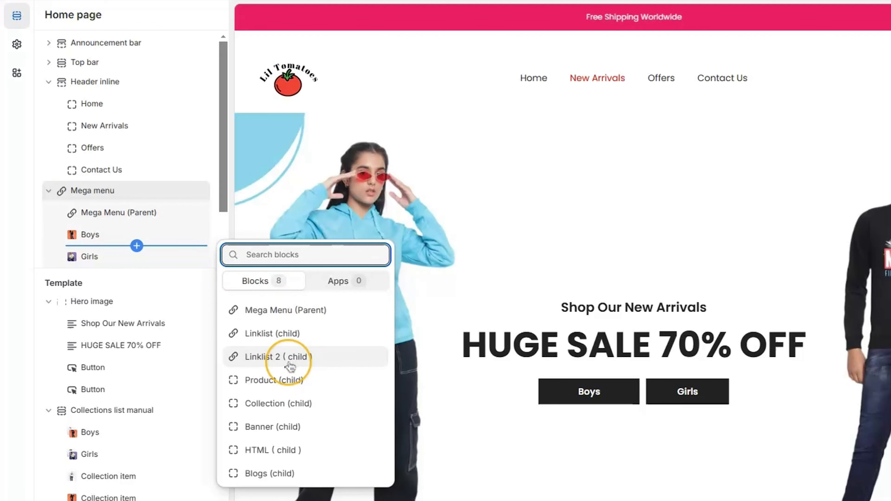
click(315, 332)
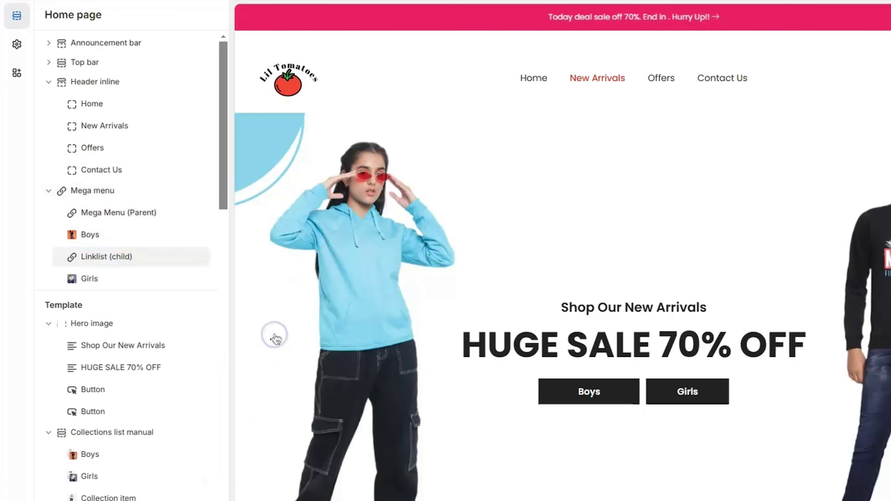
drag(58, 258, 73, 231)
click(114, 247)
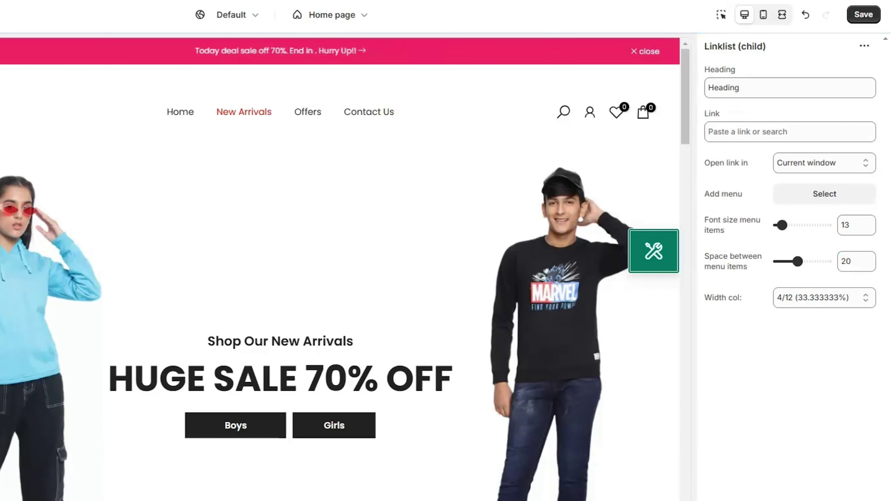
Step: Give the Linklist block the heading "Menu", assign the Main menu to it and preview the New Arrivals mega menu
click(740, 87)
click(800, 145)
click(831, 203)
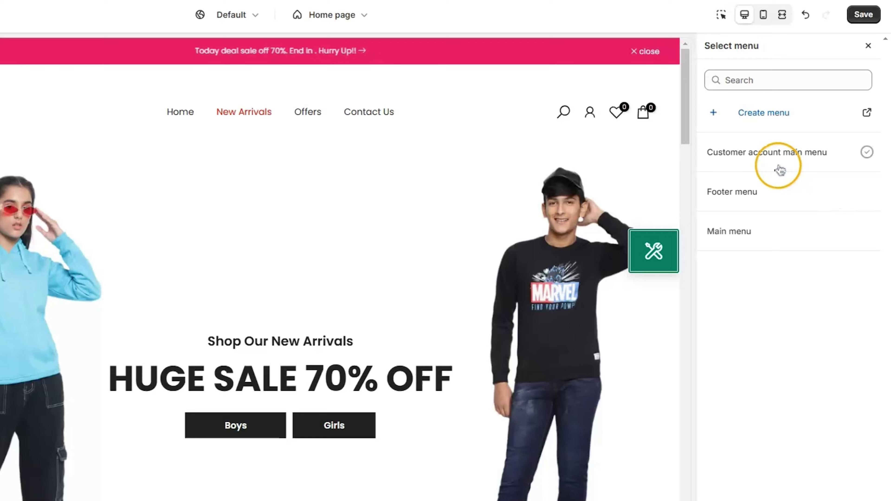
click(743, 242)
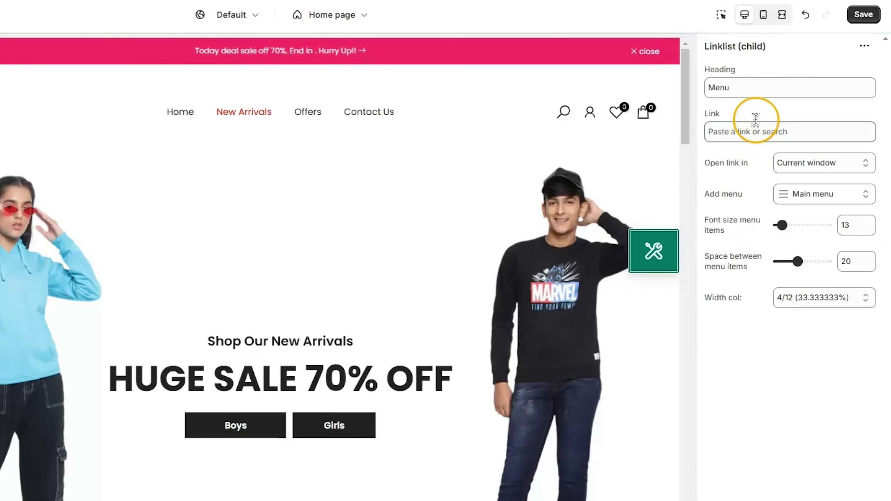
mouse_move(244, 133)
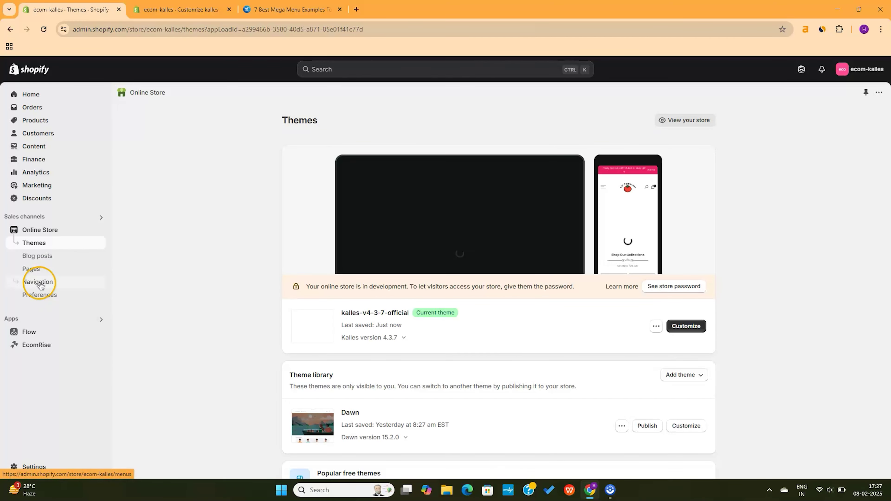
Step: Switch to the Shopify admin and create a new navigation menu named "New Arrivals Menu"
click(38, 282)
click(857, 164)
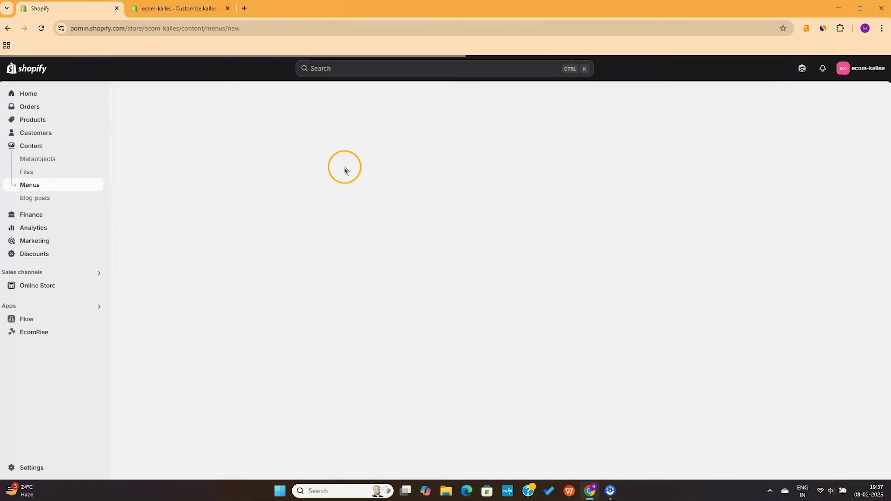
text(Ne)
click(337, 184)
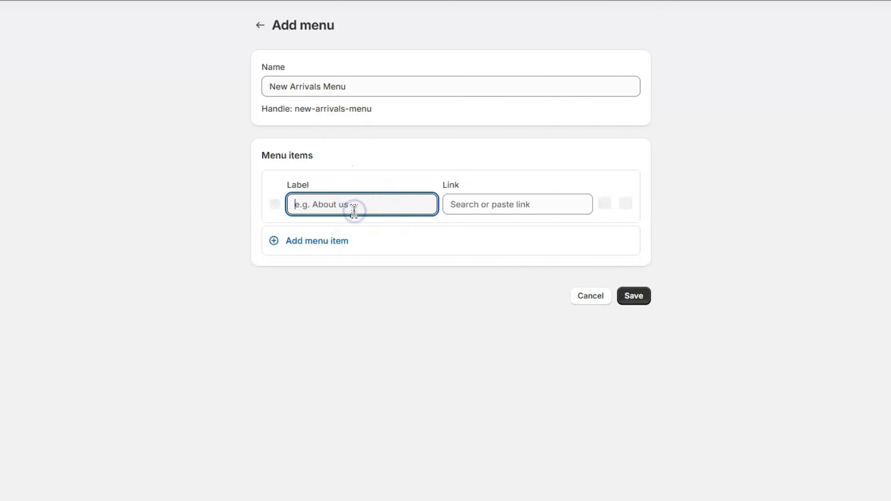
Step: Add more item rows to the New Arrivals Menu and label the first items "Demo 1", "Demo 2" and "Demo 3"
click(335, 240)
click(334, 296)
click(335, 352)
click(337, 204)
text(Demo 1)
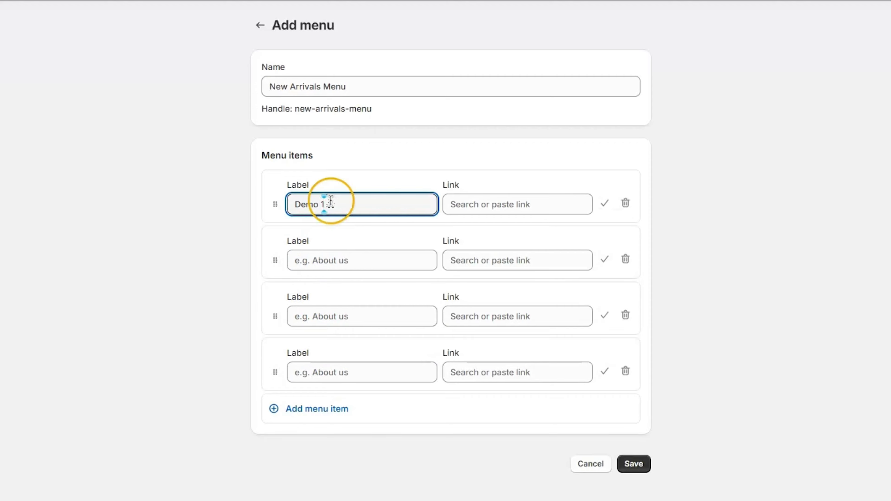
click(372, 260)
text(Demo 2)
click(375, 315)
text(Dem)
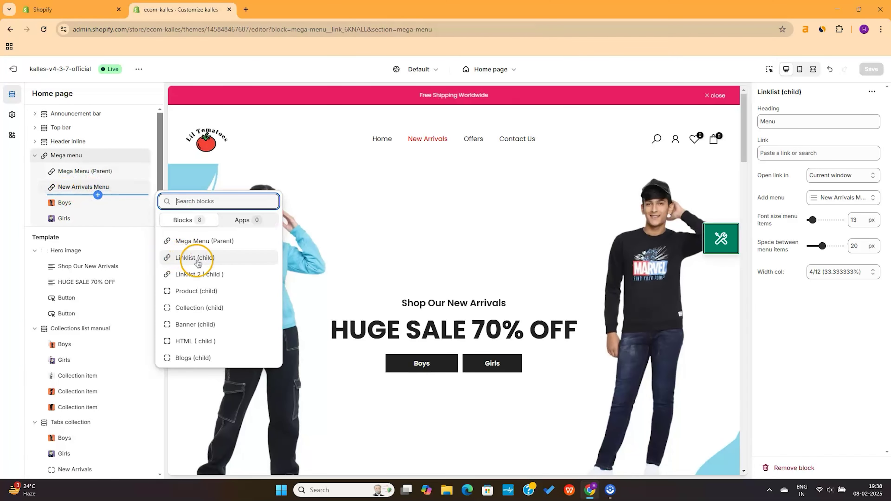
Step: Add a second Linklist (child) block below New Arrivals Menu in the theme editor, assign the Main menu to it and save
click(196, 258)
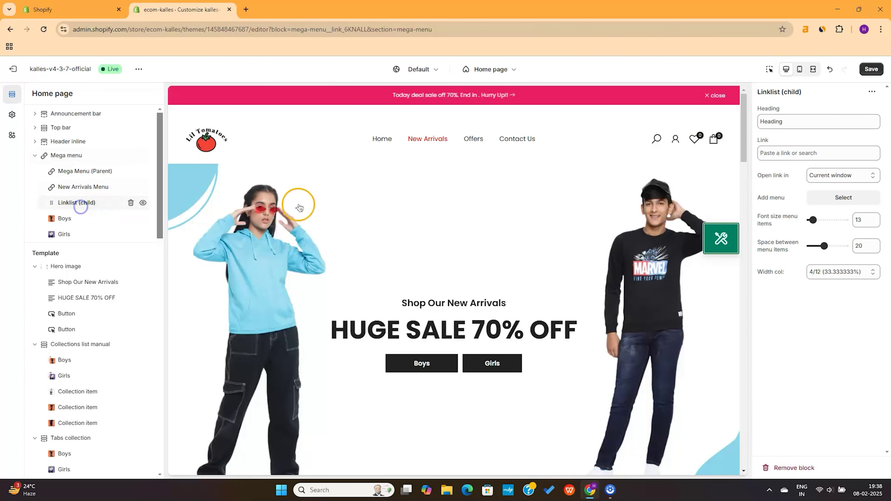
click(840, 196)
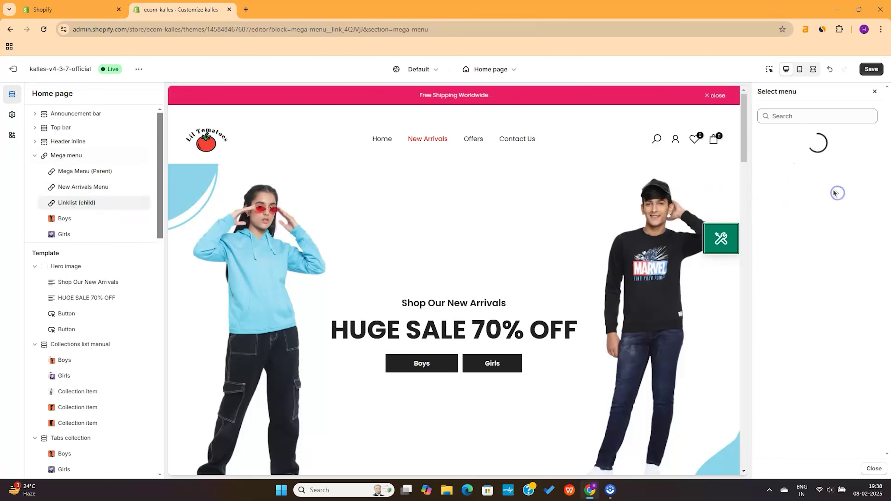
click(780, 218)
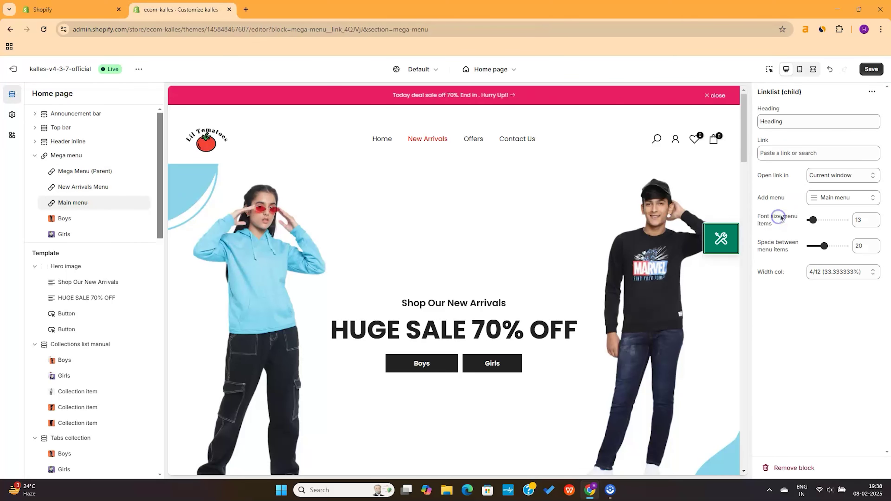
click(871, 69)
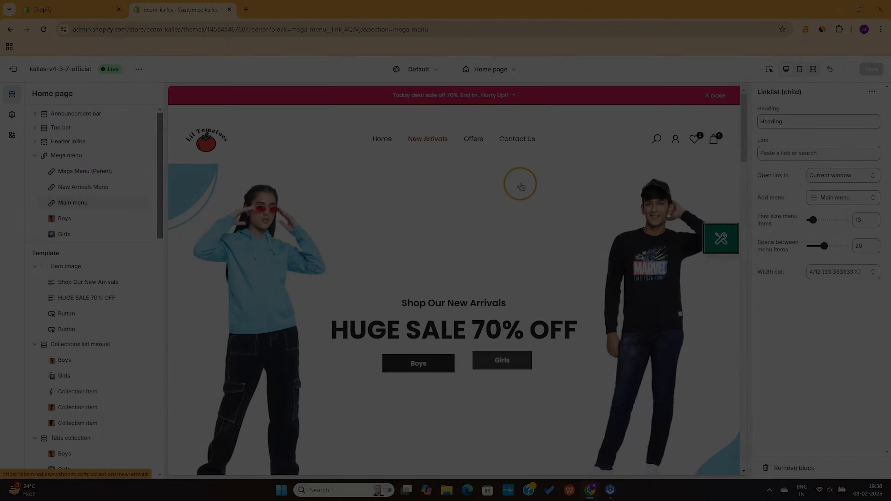
Step: Set the column width of the New Arrivals Menu and Main menu linklist blocks to 3/12 (25%)
mouse_move(428, 139)
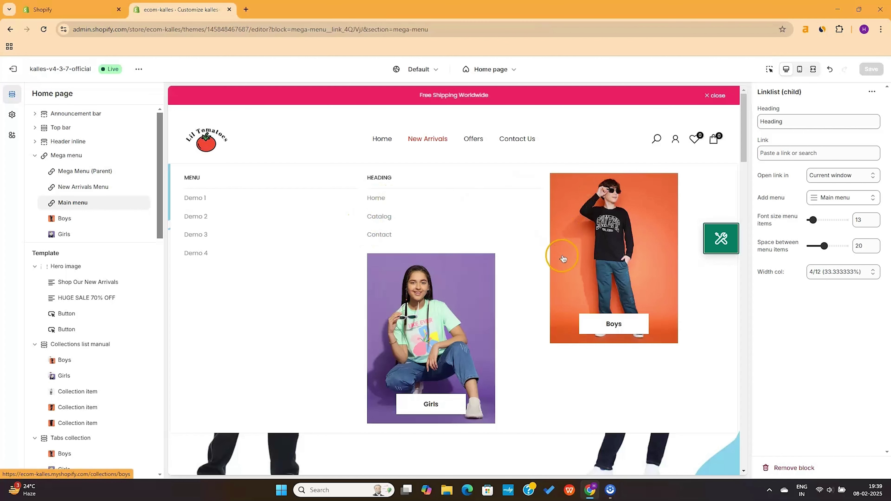
click(853, 275)
click(844, 308)
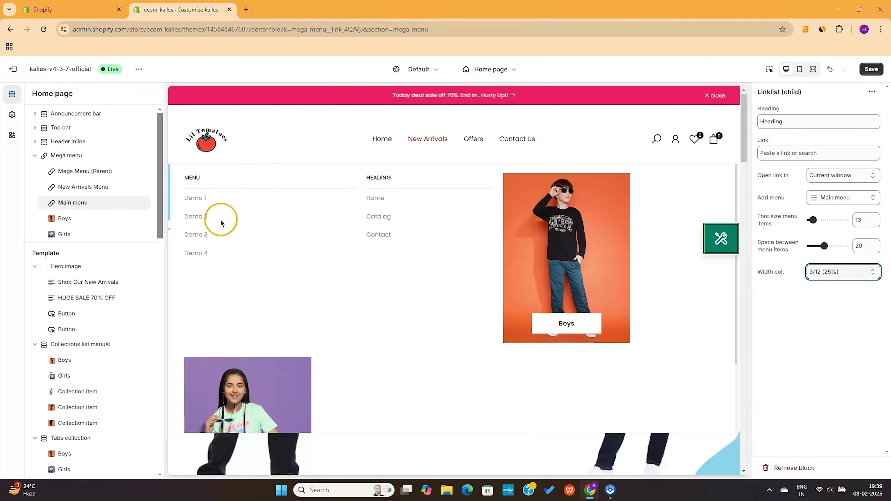
click(223, 219)
scroll(832, 294, down, 10)
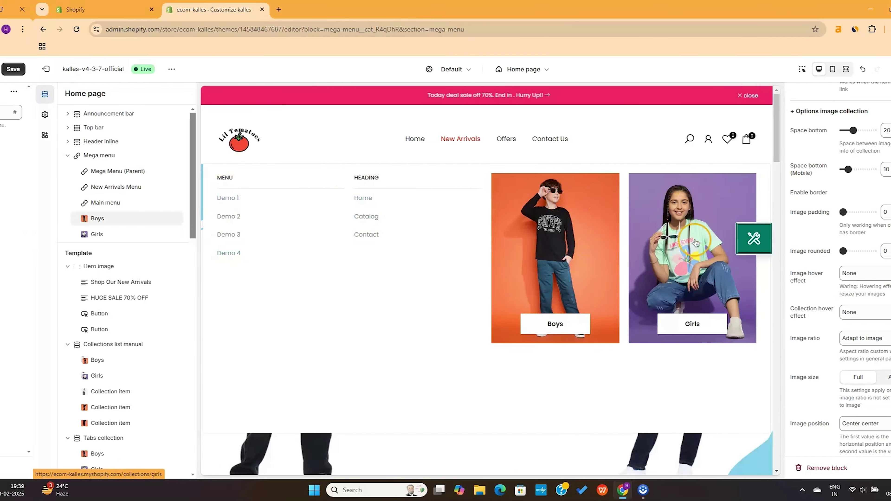
Step: Collapse the Mega menu section, open the Offers item of the inline header and set its label text to "70%"
click(35, 155)
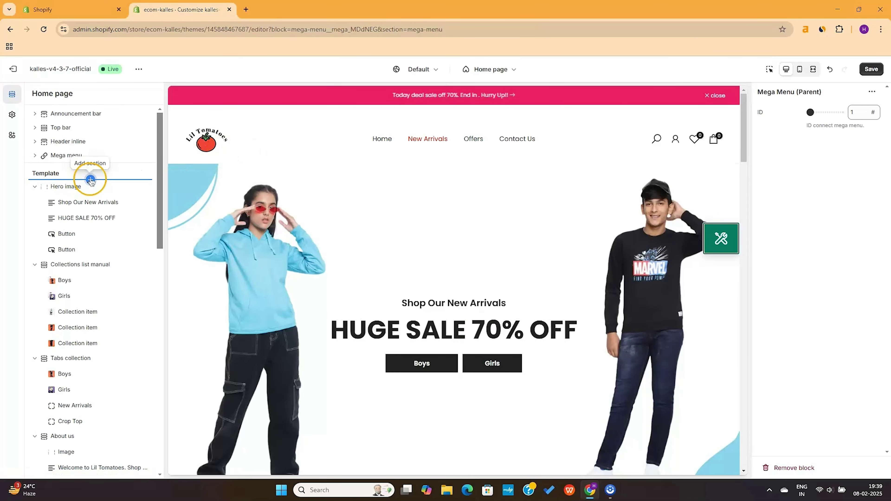
click(35, 141)
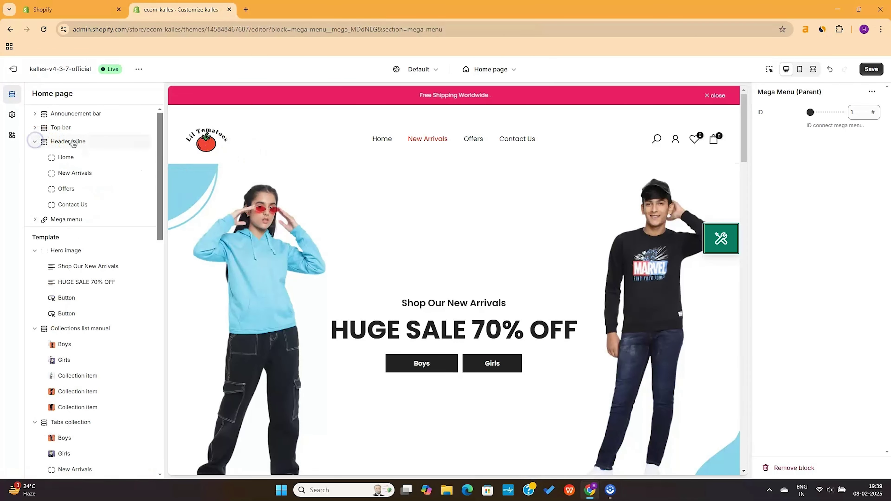
click(69, 187)
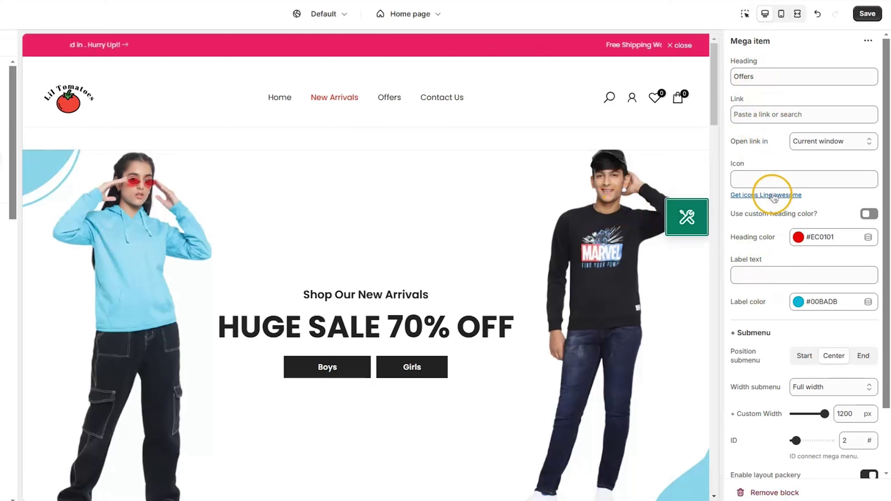
click(768, 280)
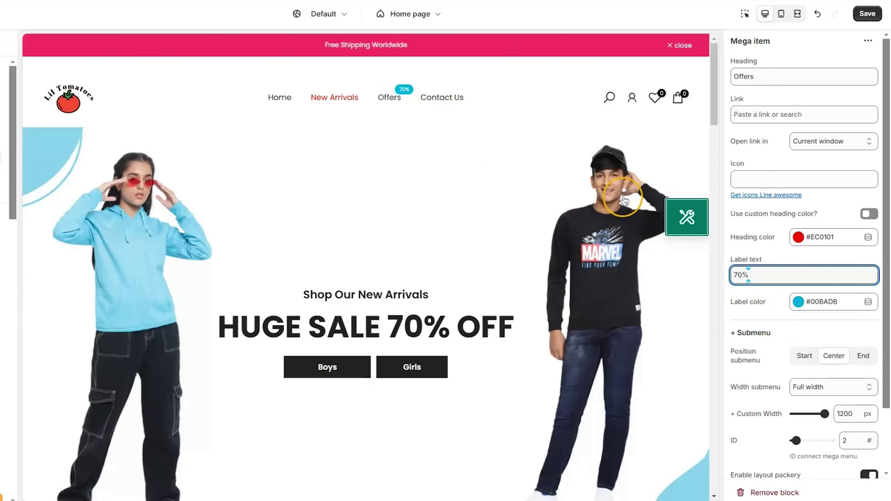
Step: Examine the Offers item's submenu ID and look at its label in the header preview
scroll(803, 369, down, 2)
click(729, 368)
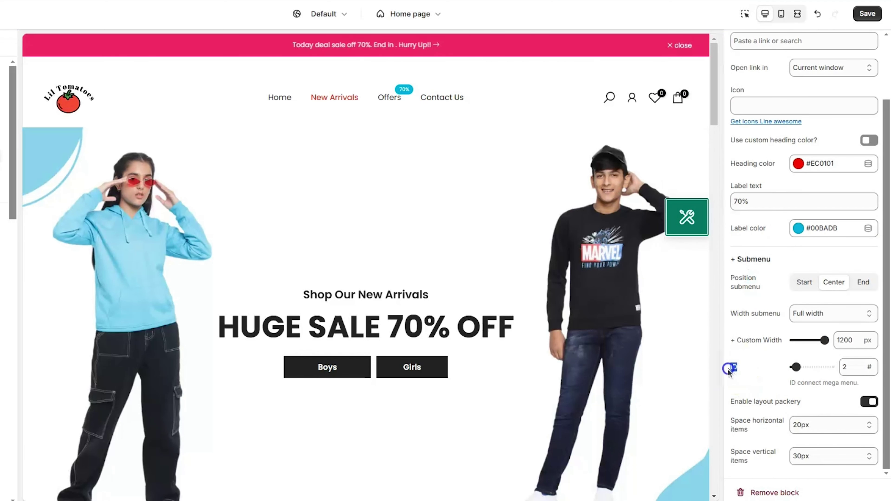
click(837, 369)
click(764, 365)
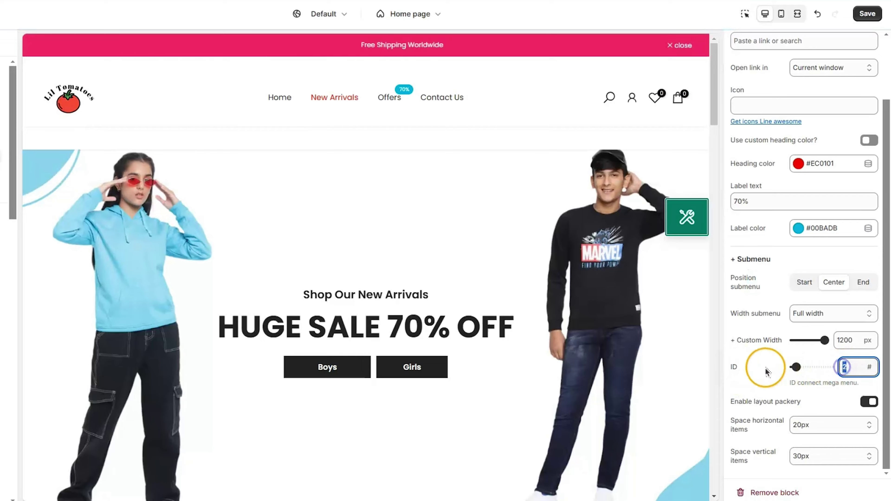
click(487, 94)
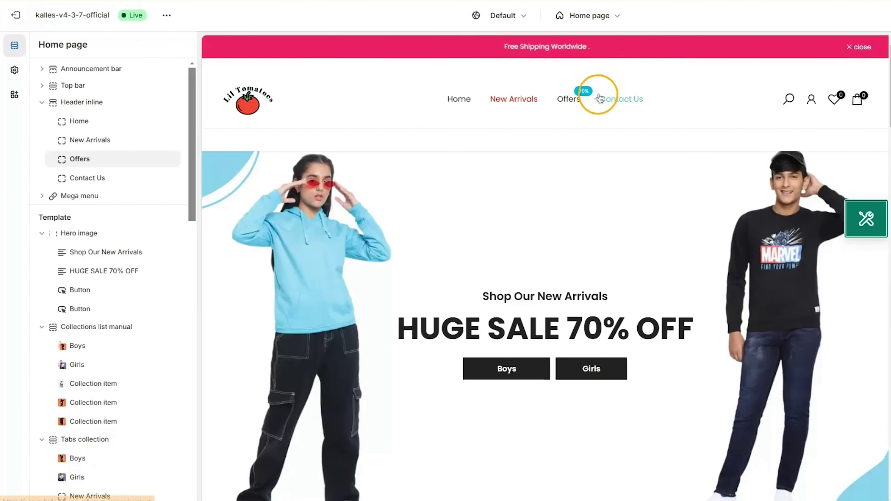
Step: Add a second Mega Menu (Parent) block at the end of the Mega menu section and set its ID to 2
click(73, 198)
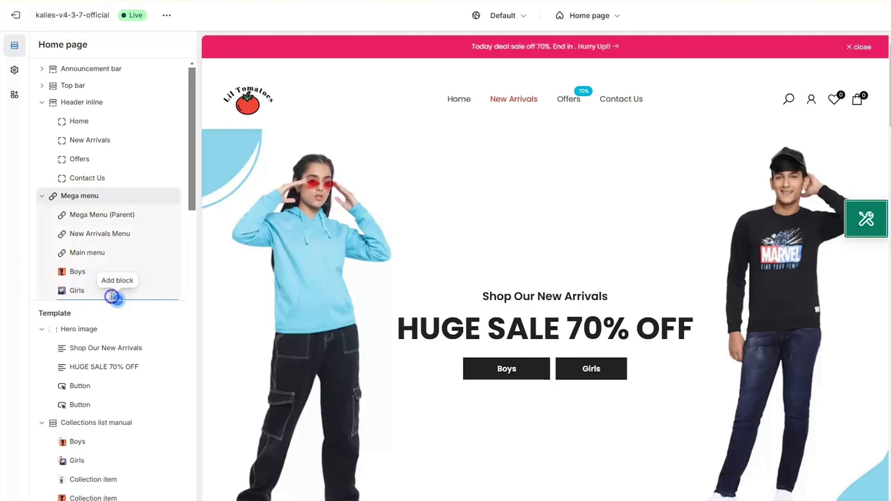
click(112, 297)
click(264, 351)
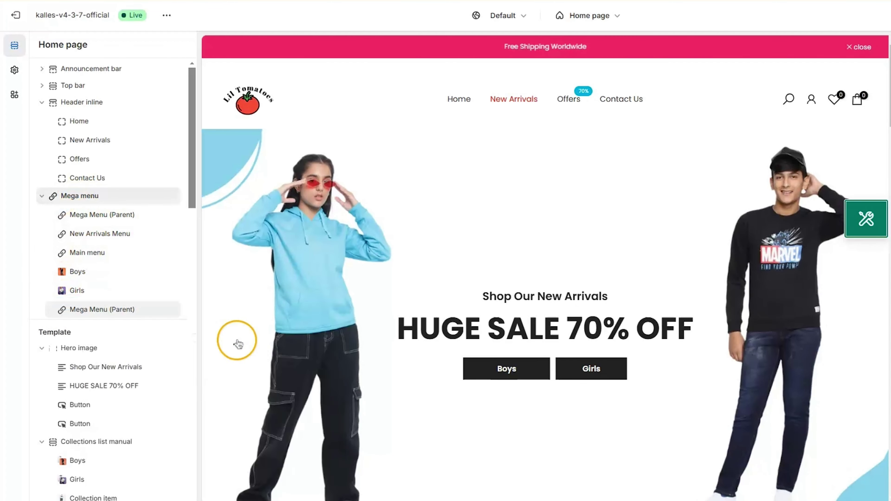
click(119, 310)
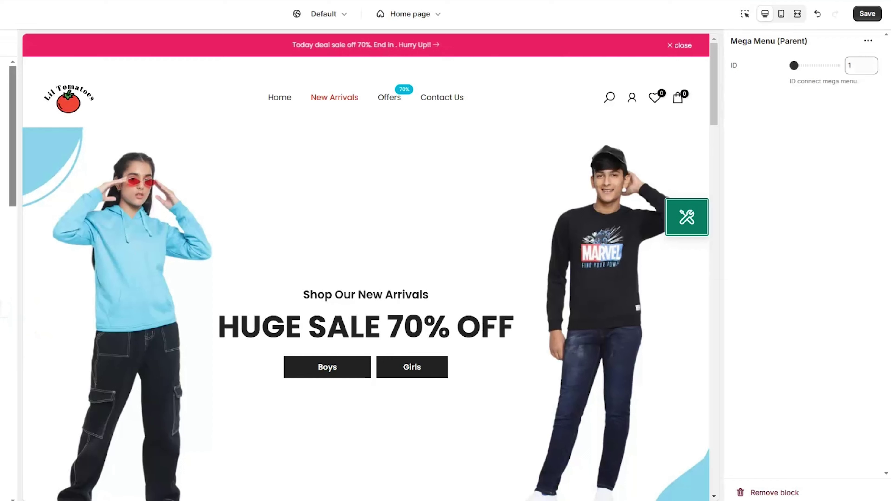
click(866, 64)
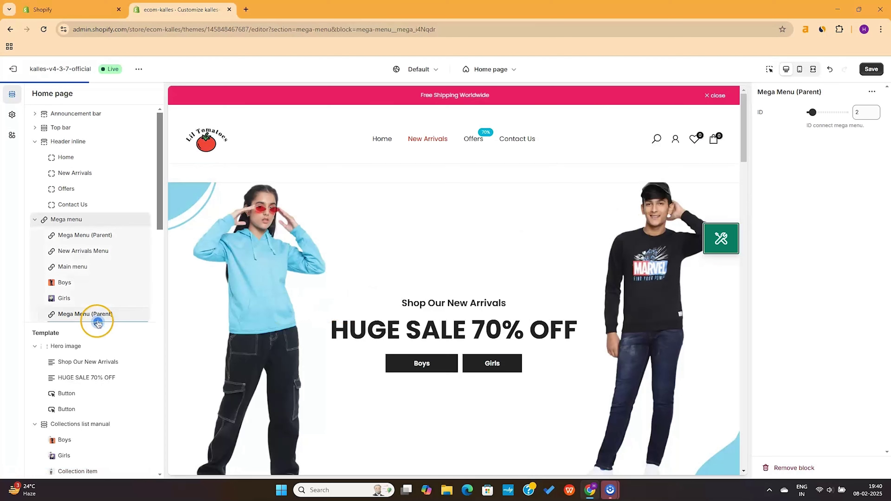
Step: Add a Product (child) block below the second Mega Menu (Parent), assign the New Arrivals collection to it and save
click(98, 322)
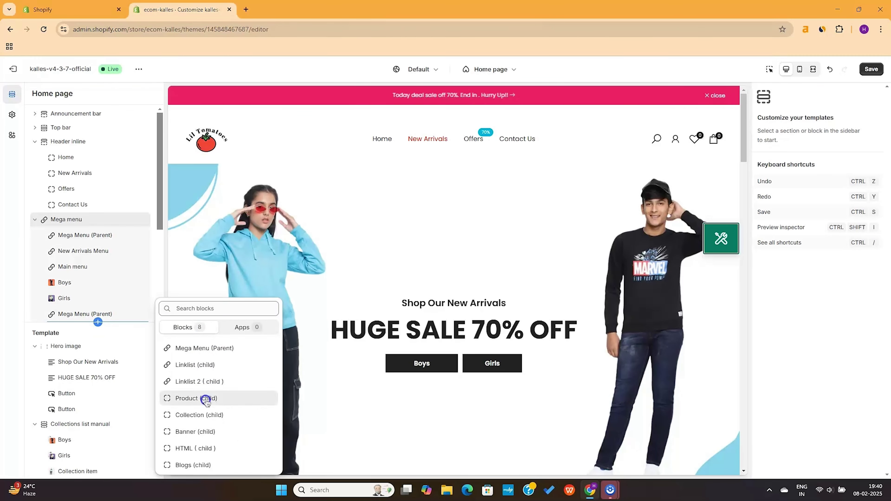
click(206, 399)
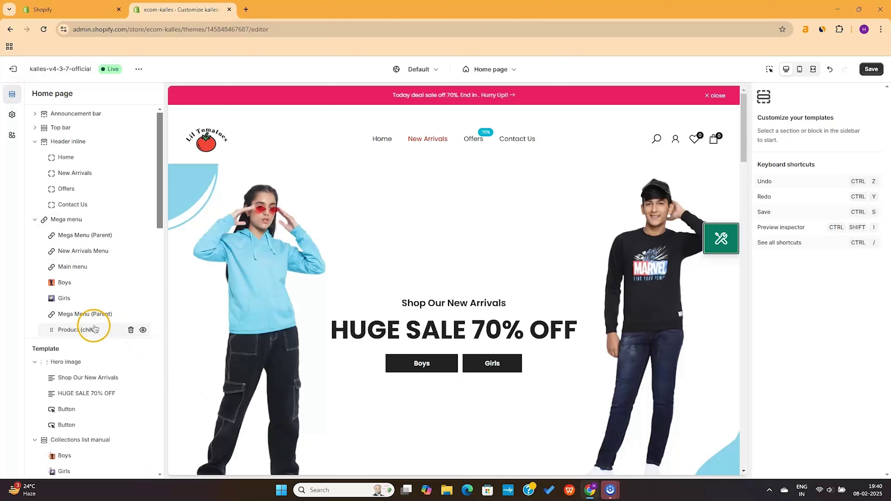
click(80, 331)
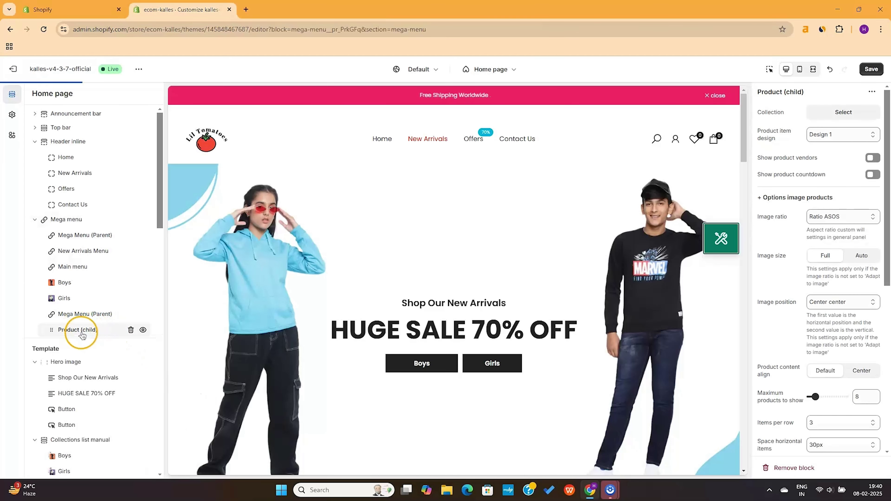
click(845, 114)
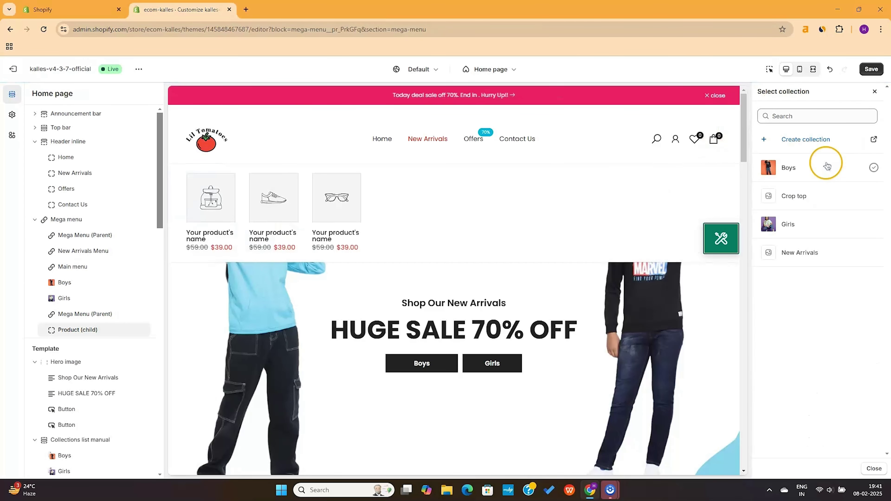
click(832, 267)
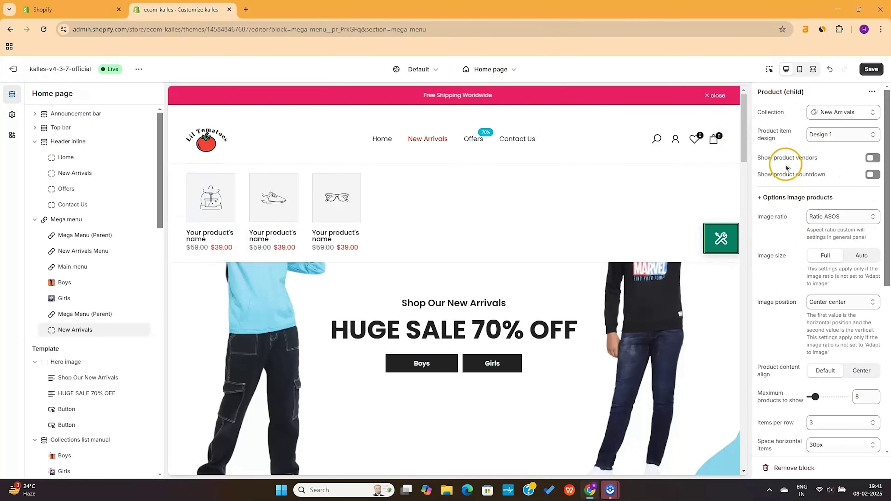
click(877, 72)
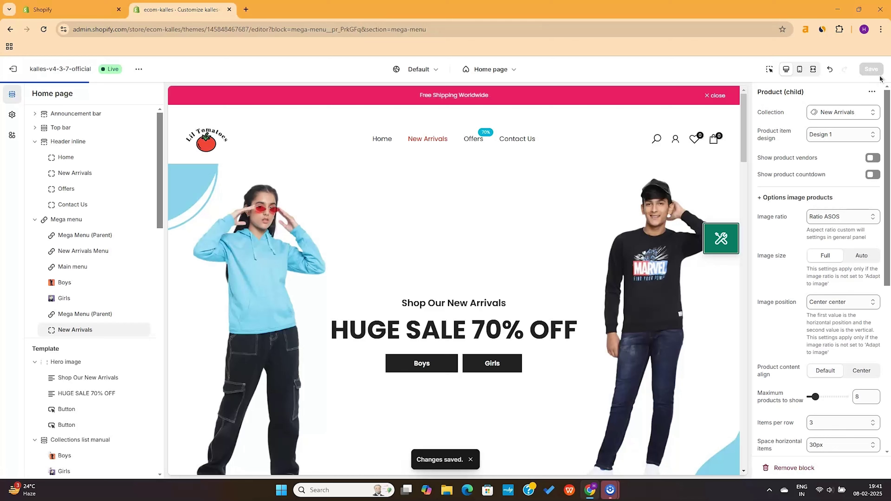
Step: Set the column width of the New Arrivals product block to 12/12 (100%), save and check the Offers mega menu in the preview
mouse_move(491, 144)
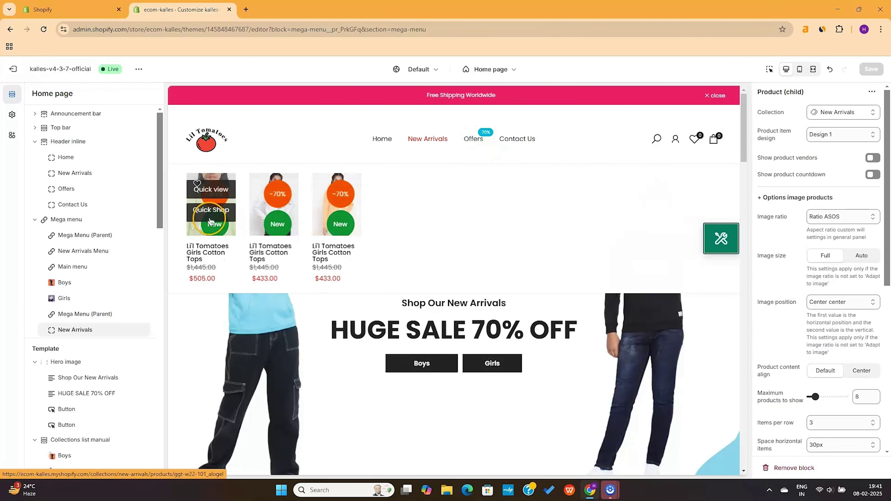
scroll(821, 219, down, 8)
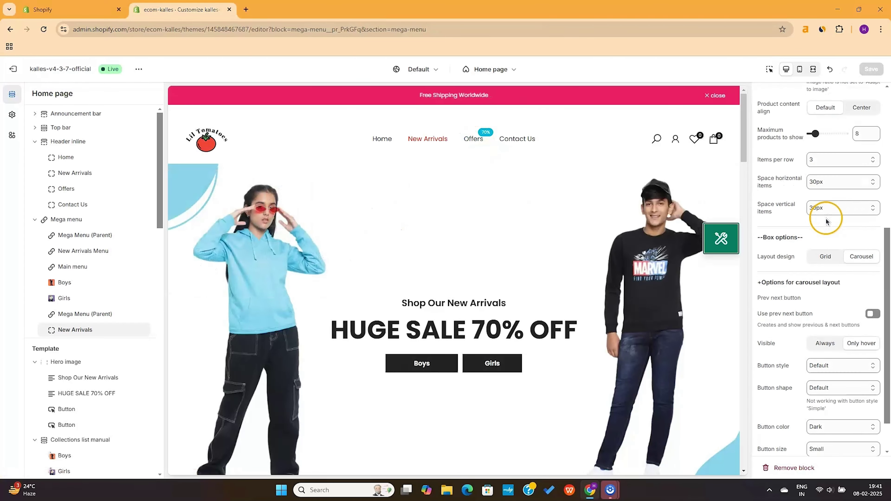
click(848, 441)
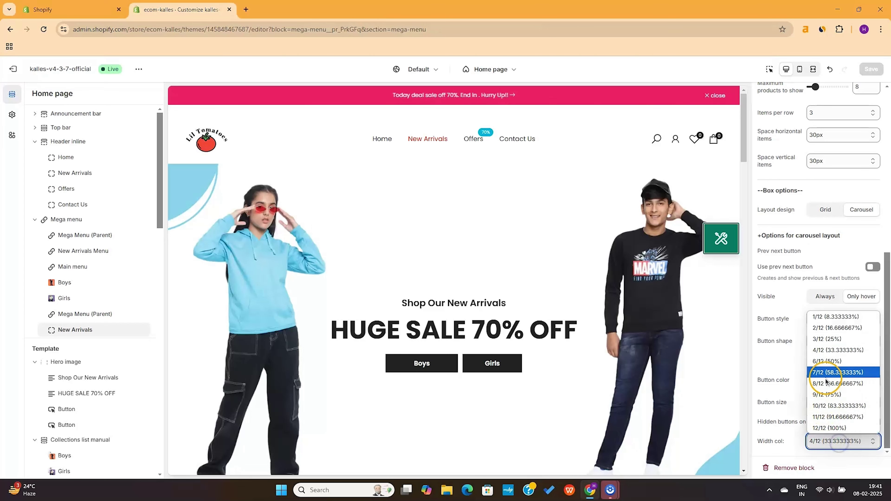
click(829, 428)
mouse_move(473, 140)
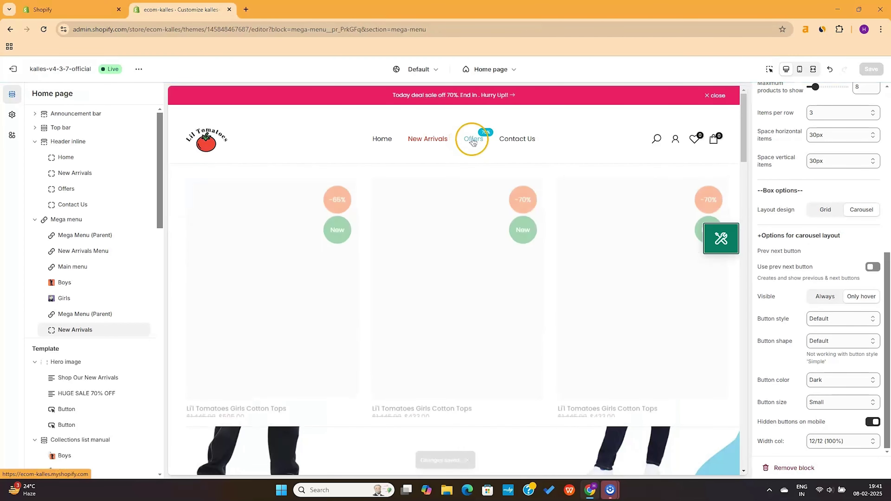
mouse_move(260, 259)
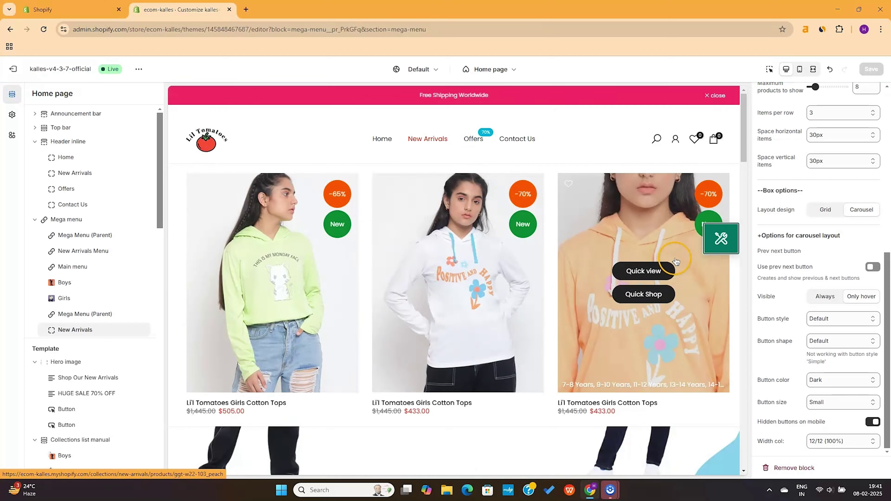
Step: Set the New Arrivals product block to 5 items per row, save and preview the Offers mega menu
scroll(807, 195, up, 3)
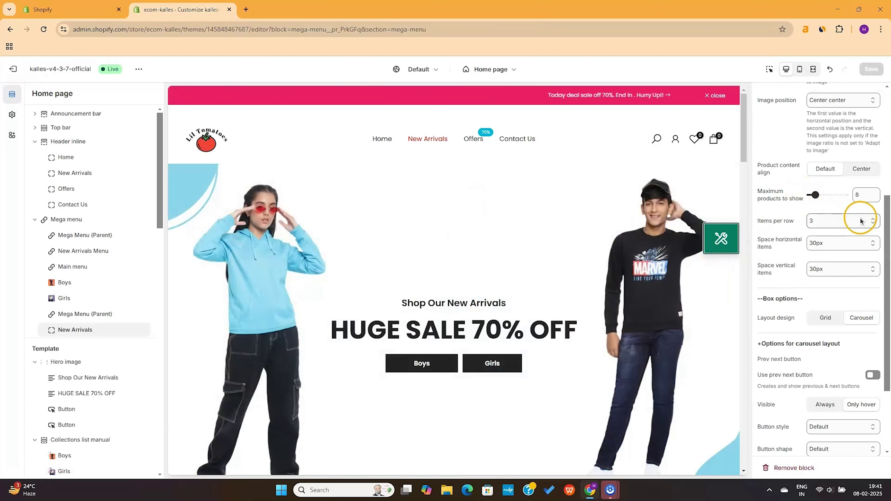
click(872, 220)
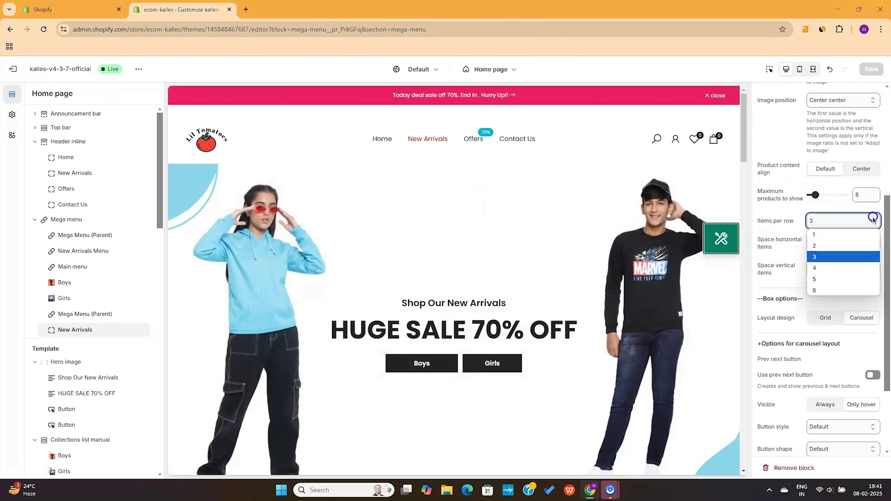
click(812, 270)
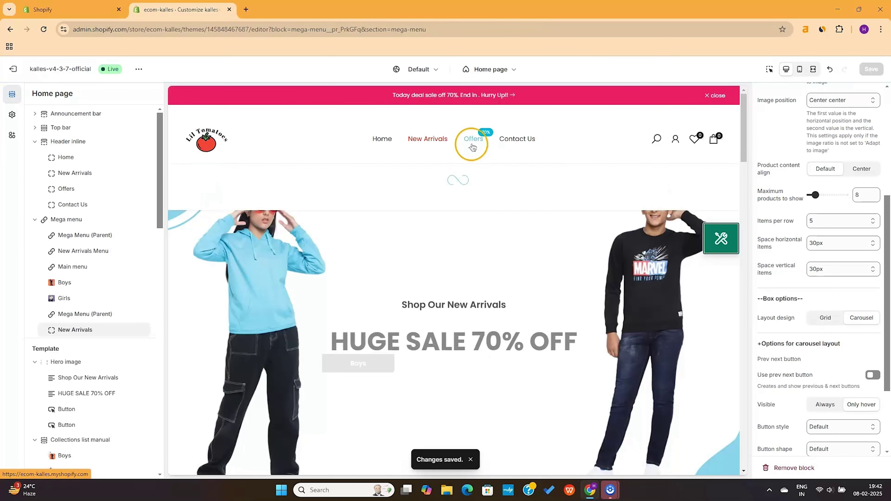
mouse_move(472, 143)
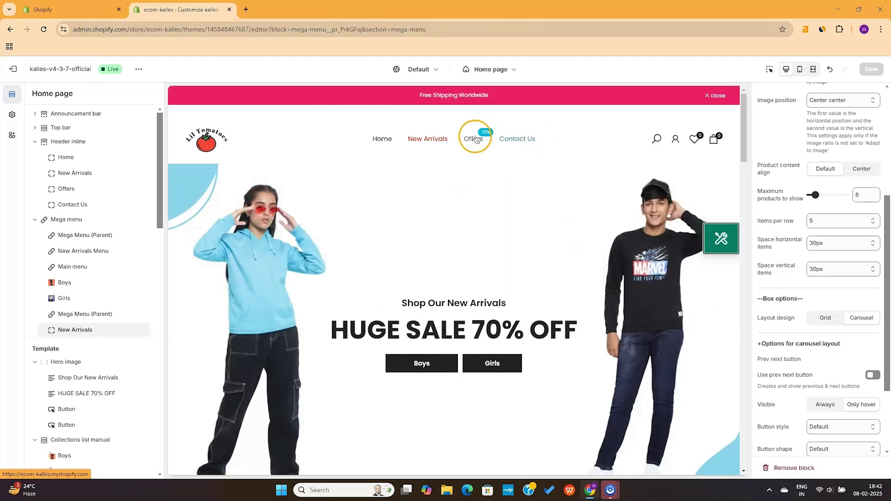
mouse_move(431, 143)
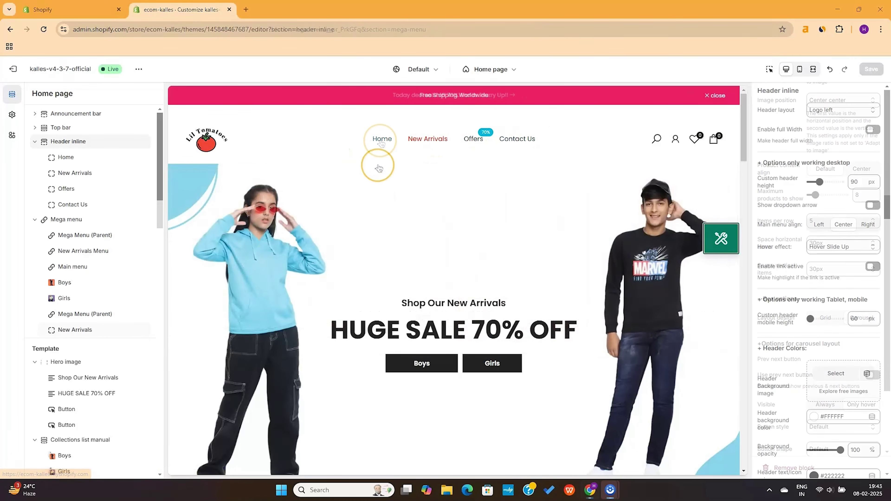
Step: Collapse the Header inline and Mega menu sections in the home page outline
click(379, 163)
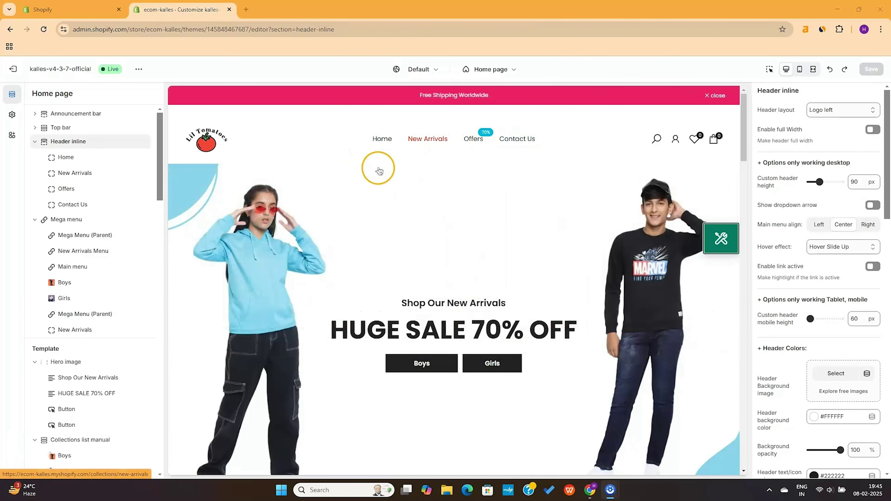
click(35, 141)
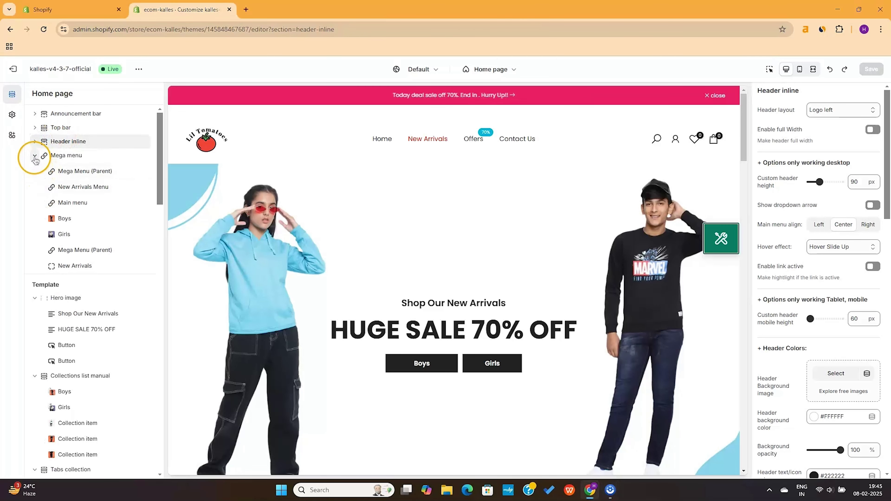
click(54, 157)
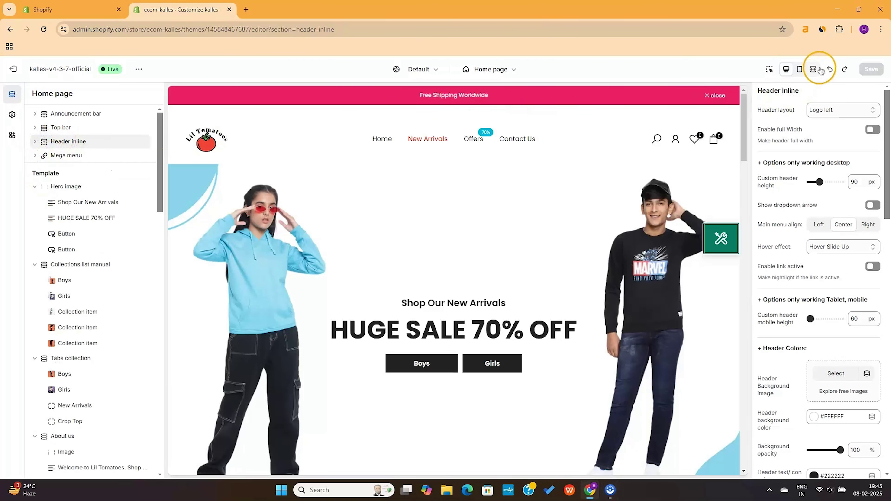
Step: Switch the preview to mobile and examine the Menu and Categories lists of the store's mobile navigation, then close it
click(800, 70)
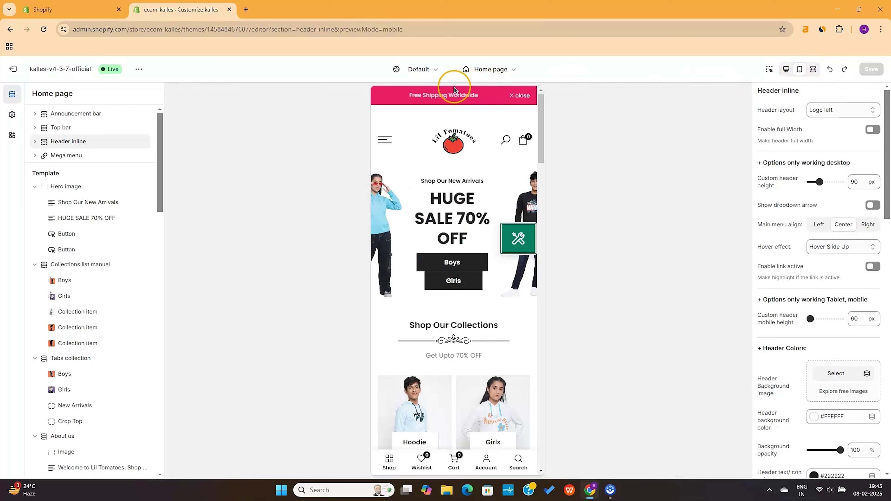
click(389, 141)
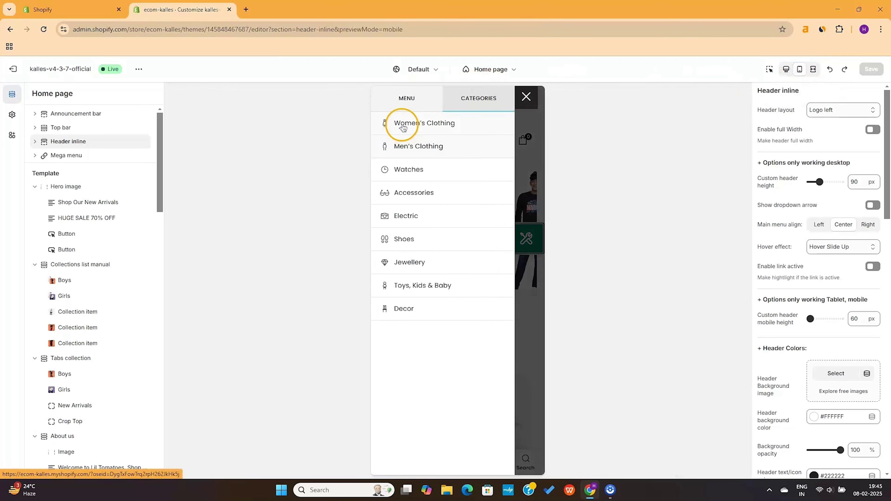
click(409, 100)
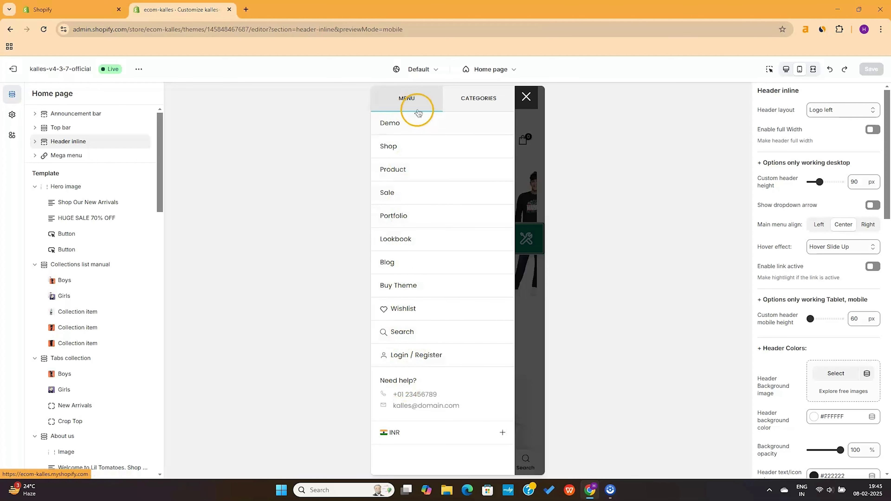
click(489, 100)
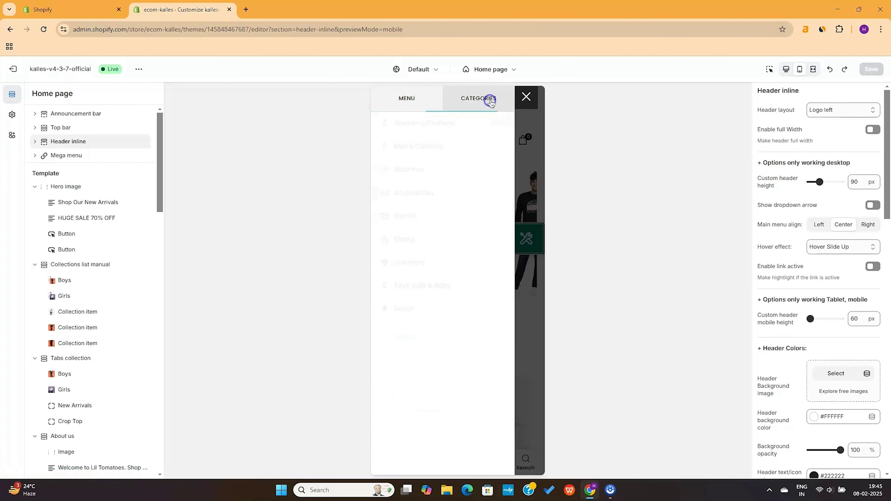
click(412, 104)
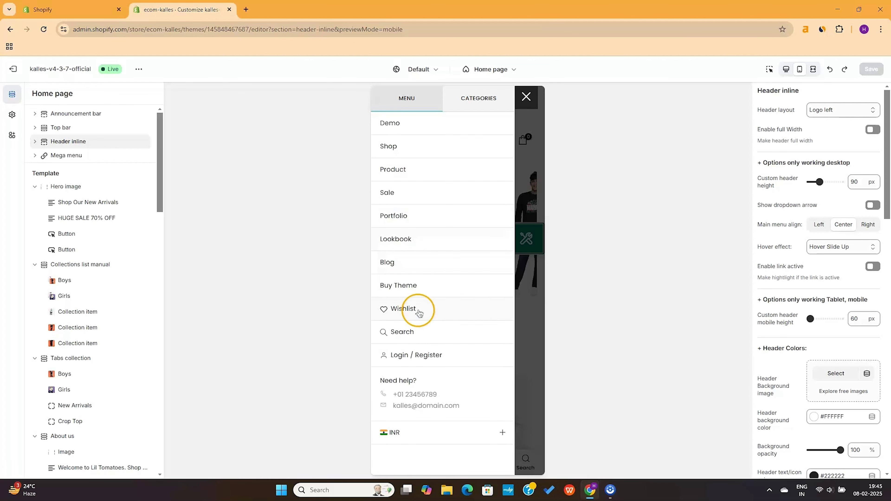
click(528, 99)
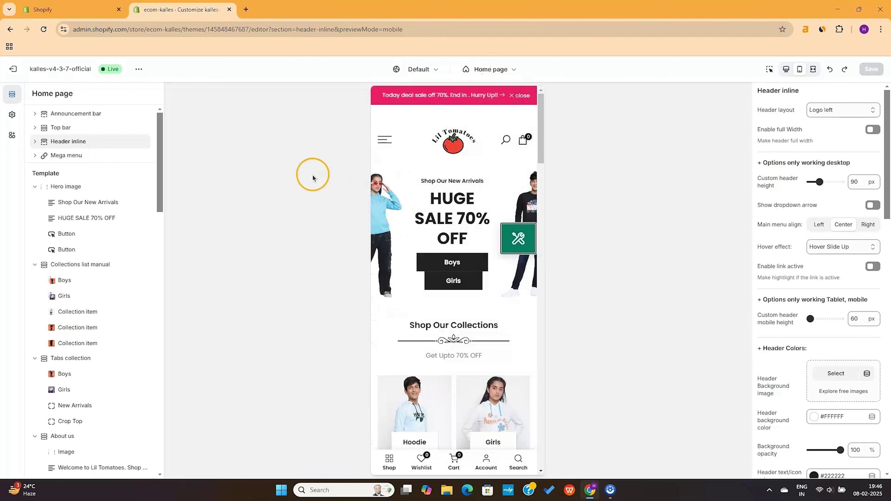
Step: Find the Mobile Menu section below the Footer and Bottom bar and open it
drag(160, 183, 159, 456)
scroll(82, 218, up, 6)
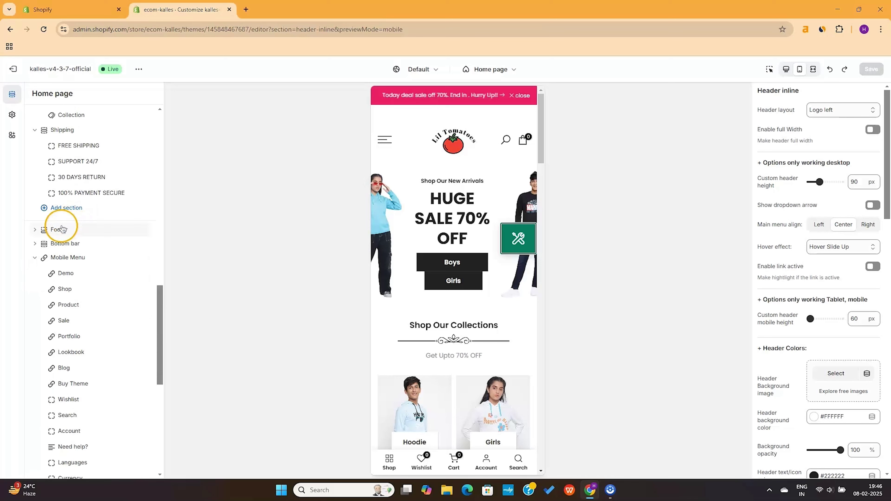
click(53, 233)
click(36, 231)
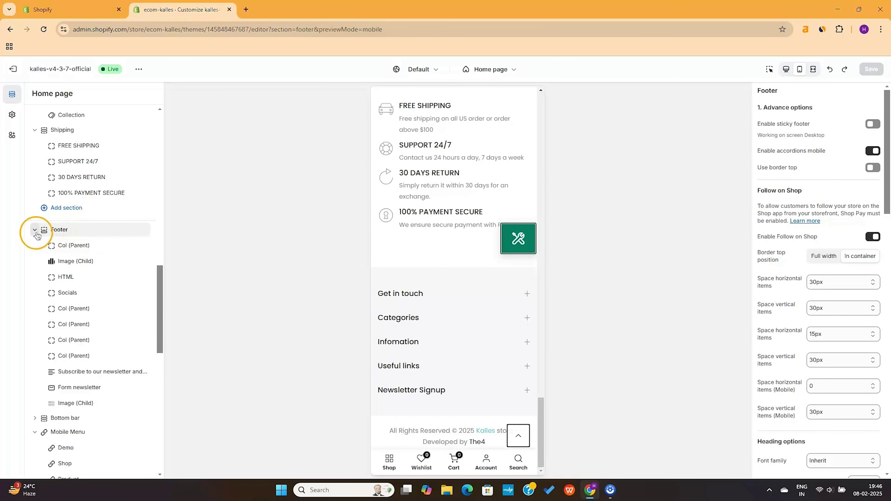
click(65, 259)
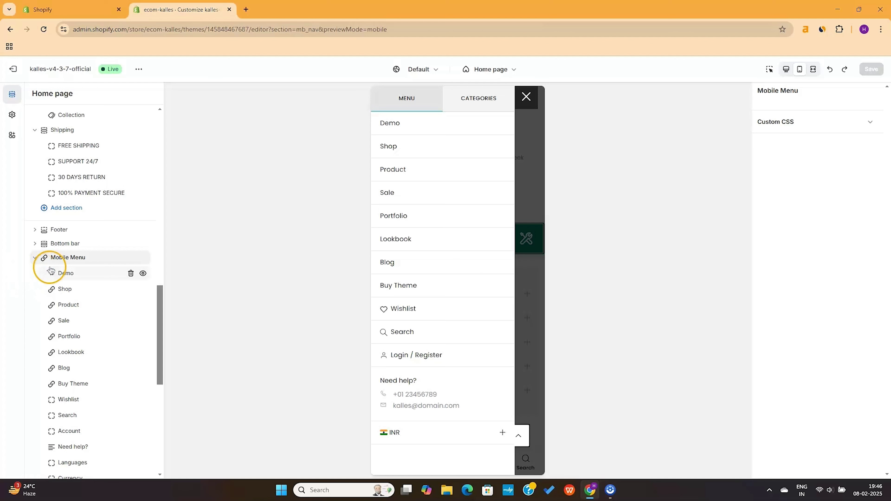
Step: Rename the mobile menu's Demo item to "Home" and its Shop item to "All Products", and open the Product item
click(60, 289)
click(84, 305)
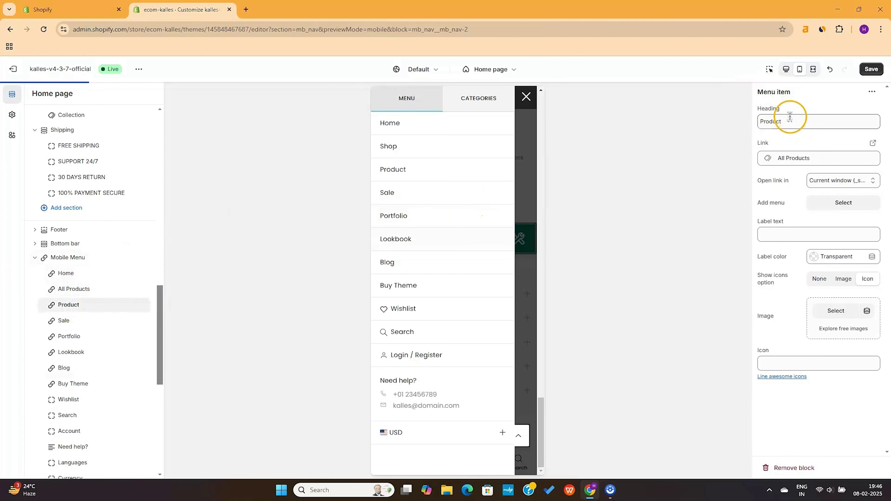
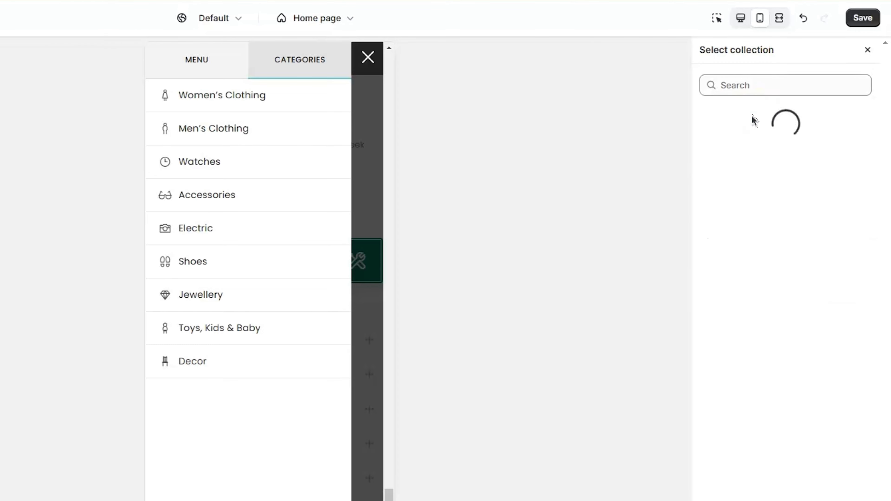
Step: Assign the Boys collection to the Collection Link List block of the mobile categories and set its title to "Boys"
click(750, 158)
triple_click(797, 131)
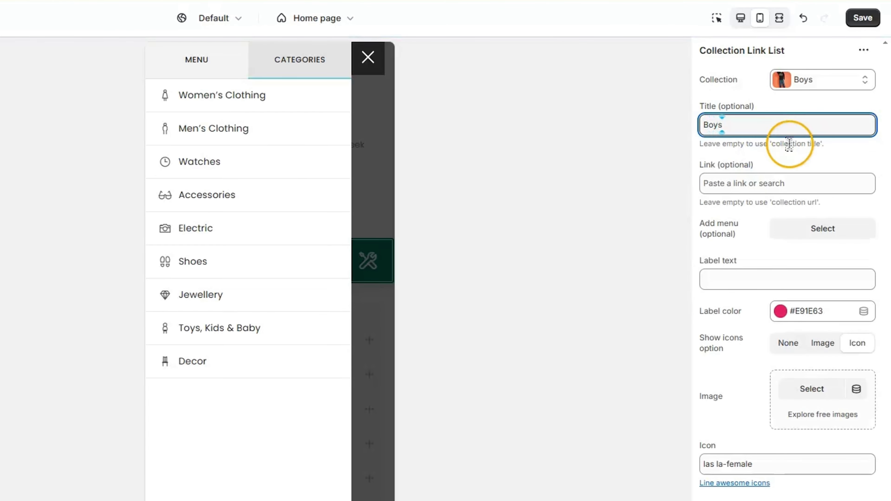
Step: Assign the Girls collection to the Men's Clothing block of the mobile categories, title it "Girls", and save the theme
click(802, 164)
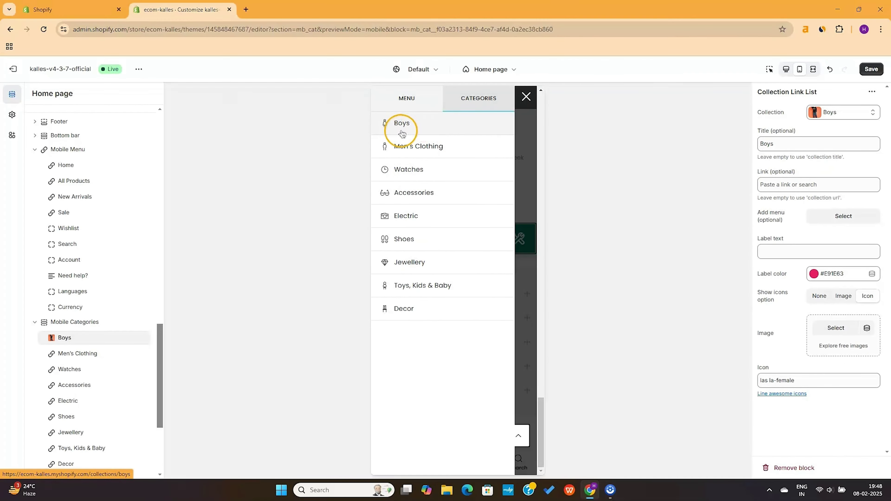
click(326, 127)
click(822, 79)
click(788, 224)
triple_click(805, 143)
text(Girls)
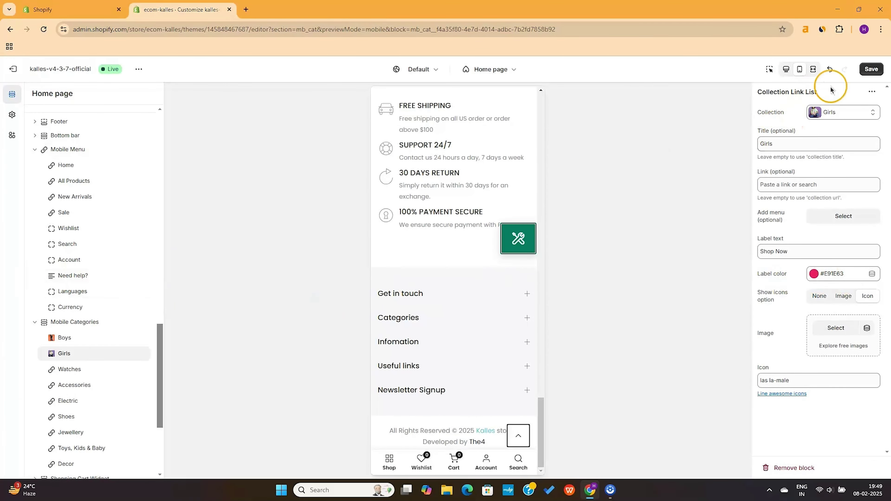
click(870, 69)
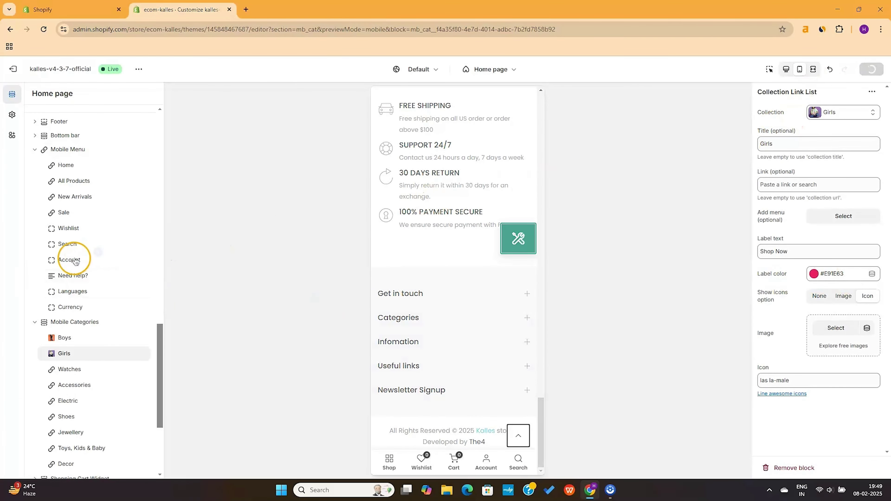
Step: Switch the preview to desktop, close the mobile navigation and look over the home page from the collections to the footer
scroll(100, 231, up, 10)
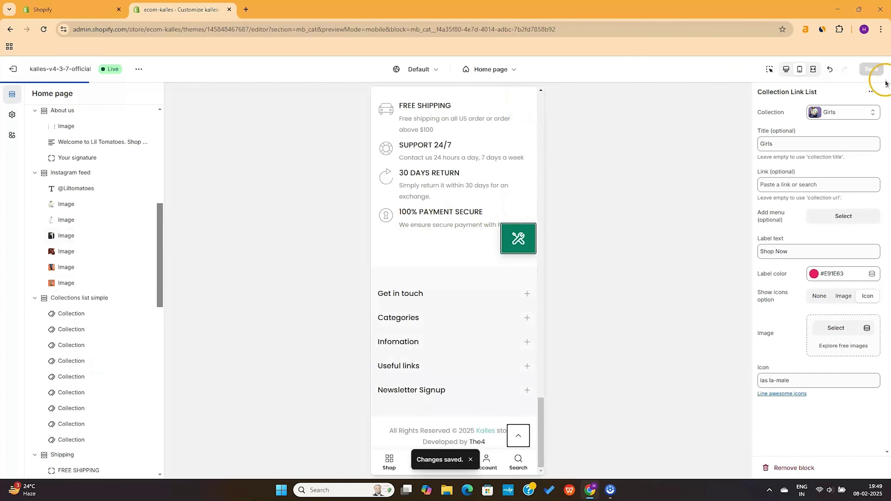
click(784, 74)
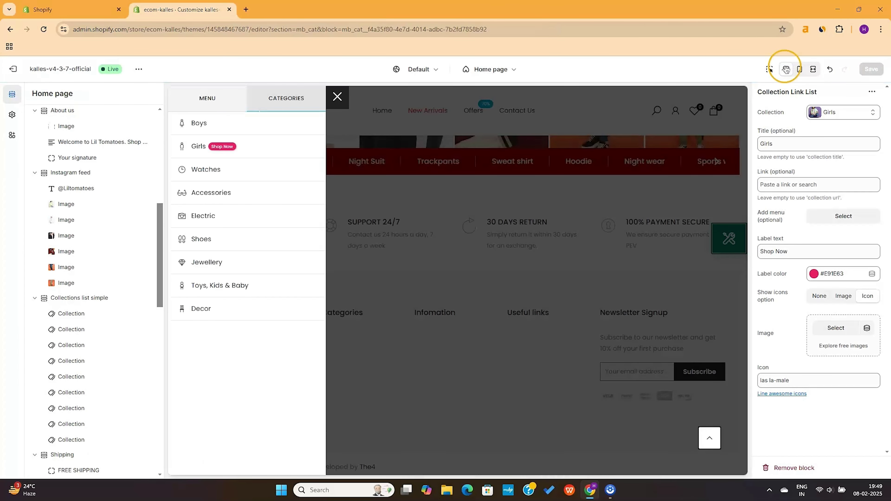
click(338, 98)
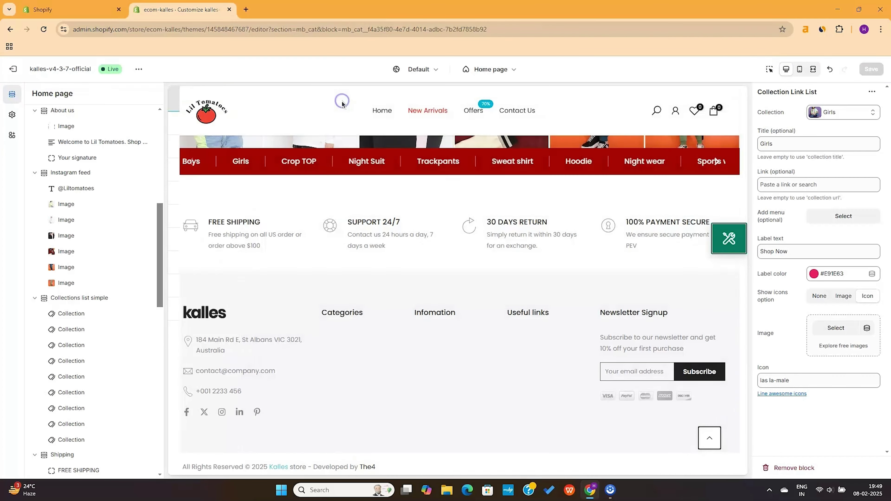
scroll(428, 274, up, 15)
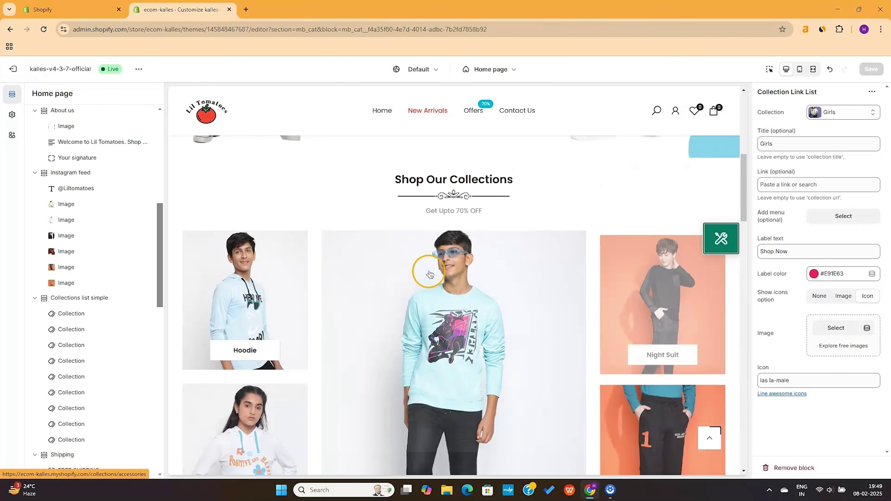
scroll(427, 273, down, 4)
scroll(428, 273, down, 10)
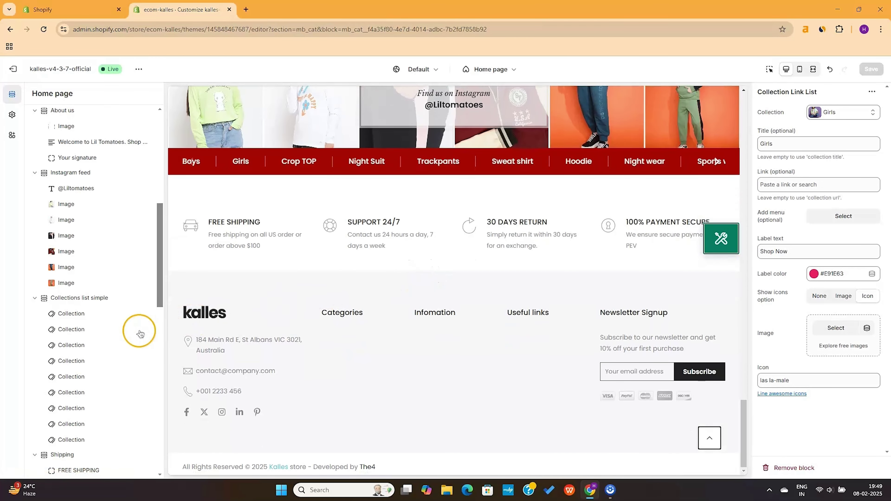
Step: Examine the settings of the Shopping Cart Widget and Login sidebar sections below Mobile Categories
scroll(96, 333, down, 9)
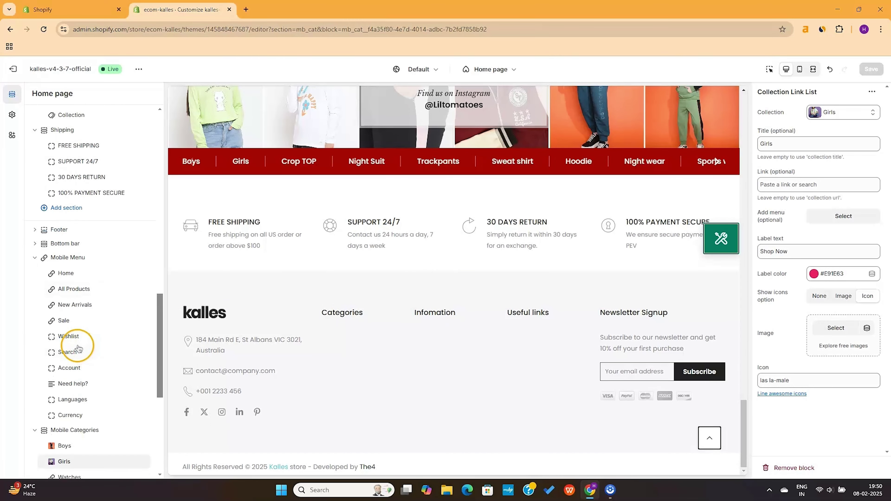
scroll(77, 347, up, 3)
scroll(77, 347, down, 8)
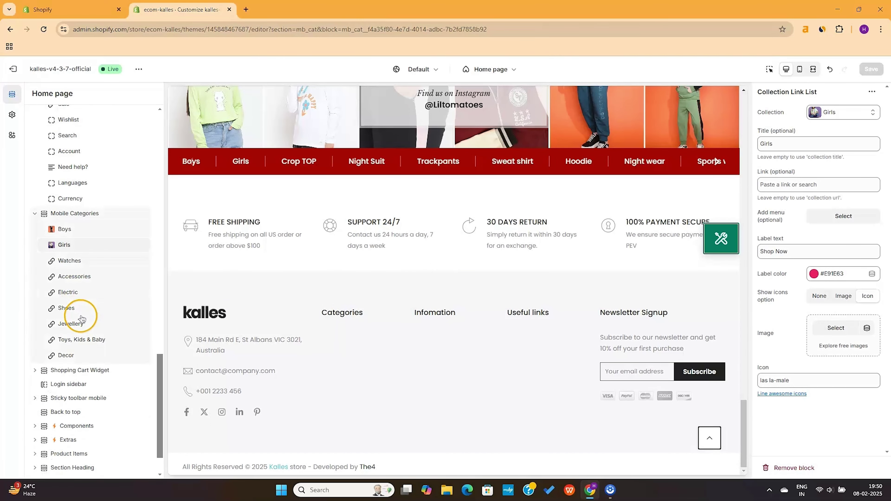
scroll(93, 239, down, 2)
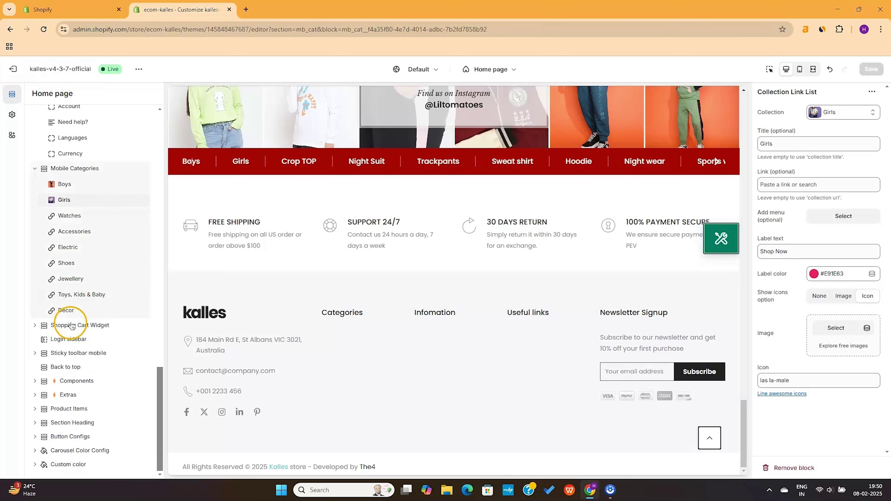
click(81, 325)
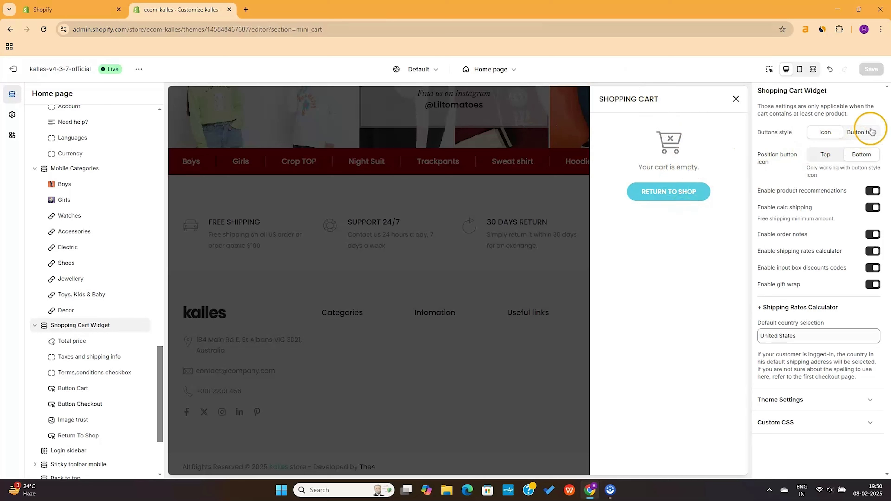
click(35, 326)
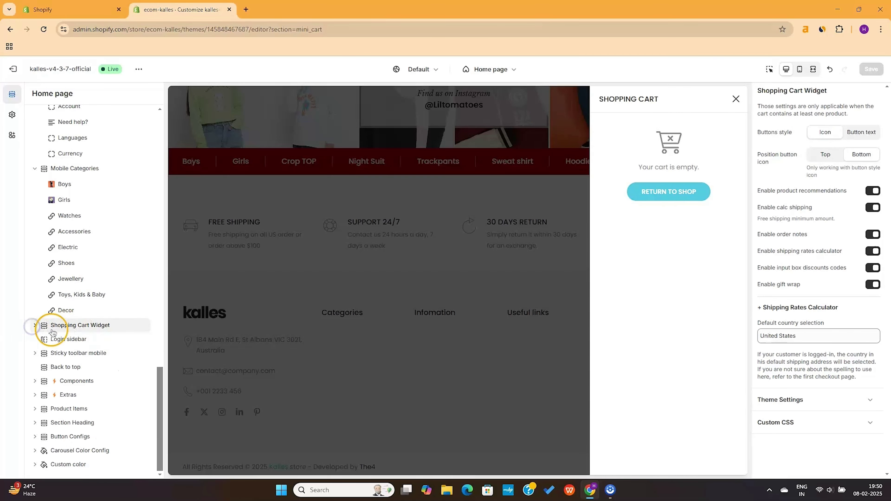
click(56, 344)
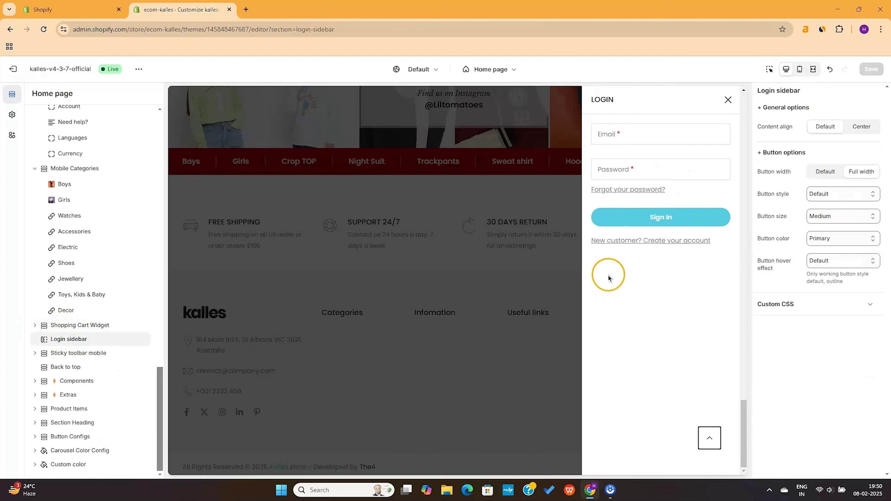
Step: Switch to the mobile preview and disable the sticky toolbar in the Sticky toolbar mobile section
click(63, 354)
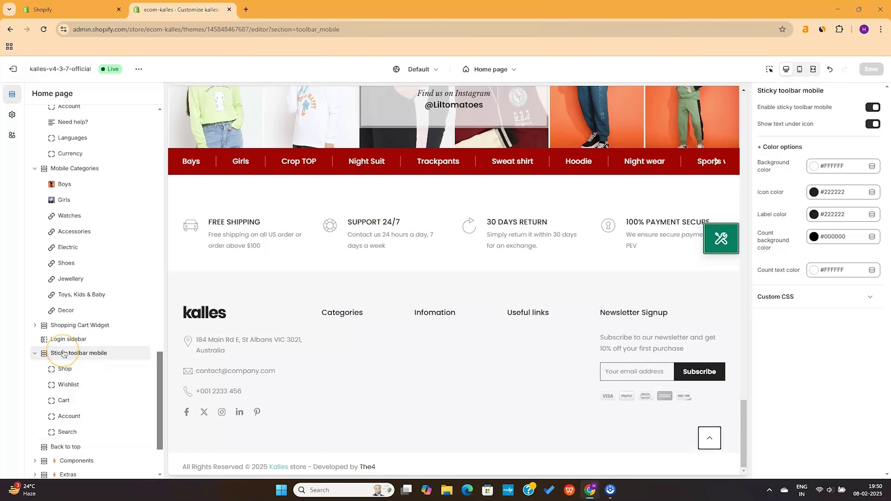
click(799, 70)
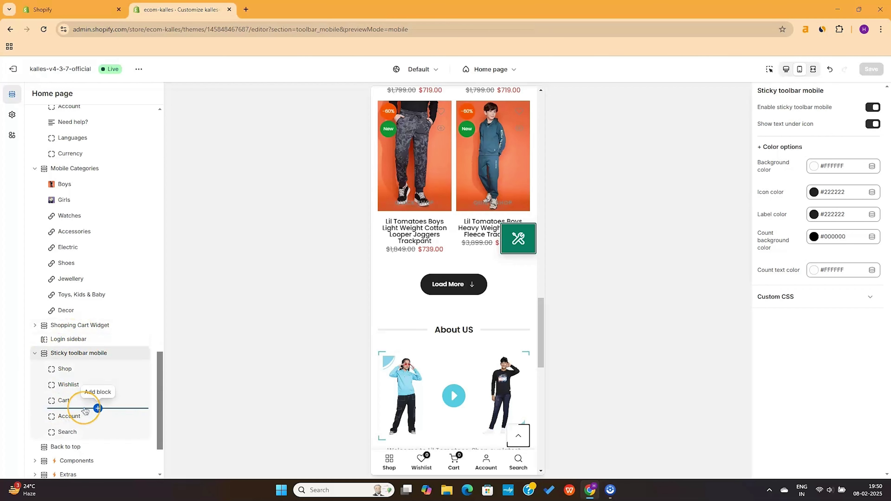
scroll(86, 411, down, 3)
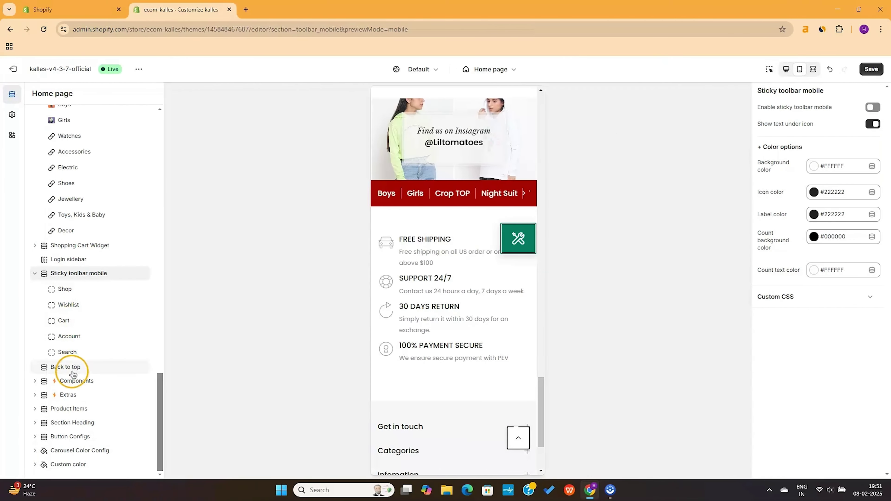
Step: Examine the Back to top settings and open the Components section
click(72, 371)
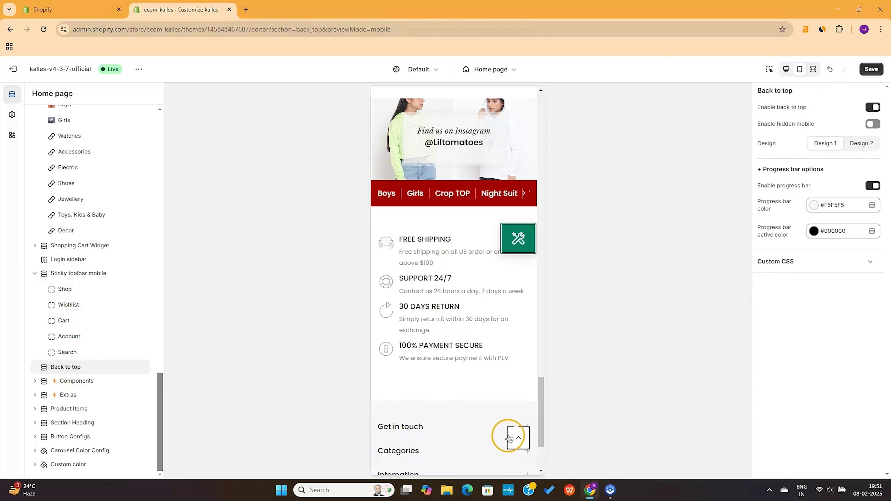
click(88, 382)
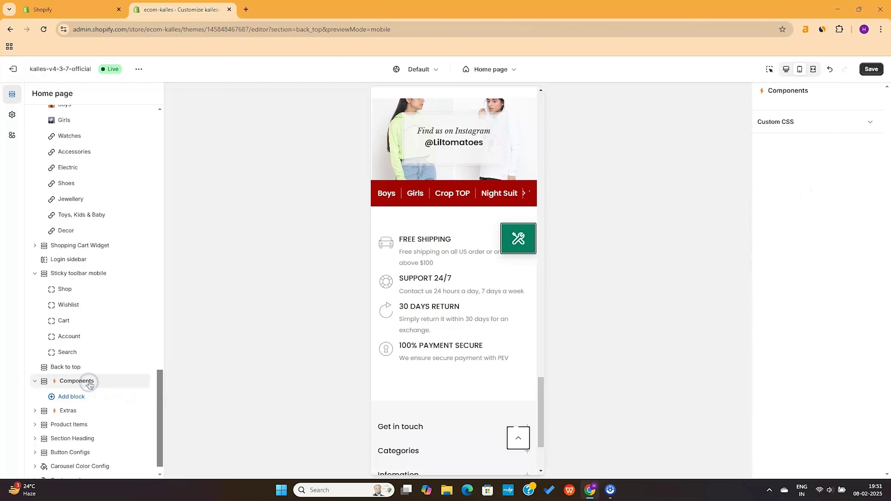
click(522, 233)
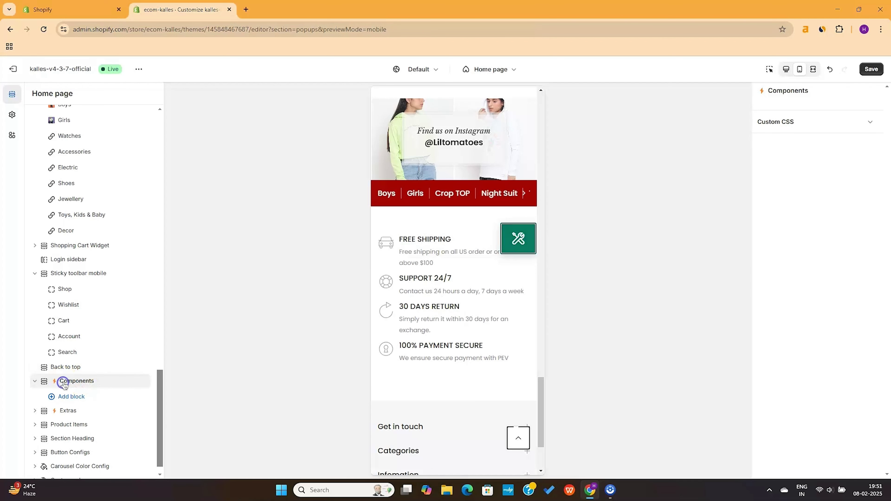
Step: Add an Exit popup 01 block to the Components section
click(62, 407)
click(67, 396)
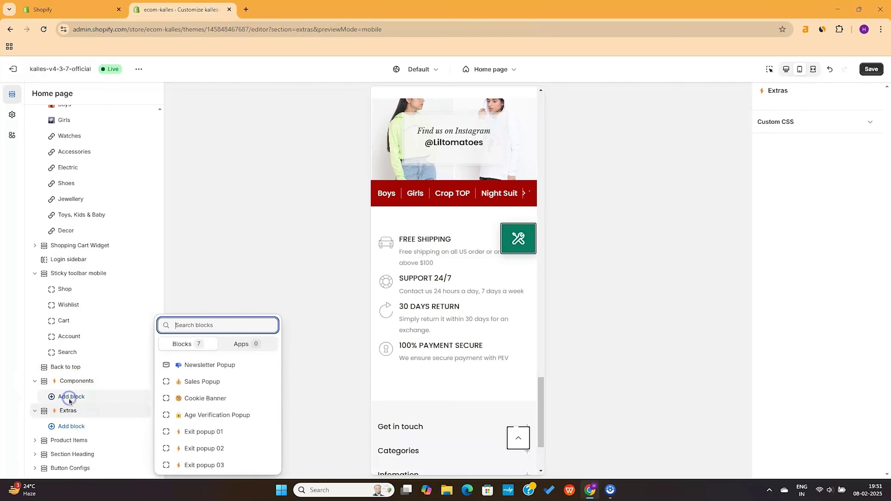
click(214, 386)
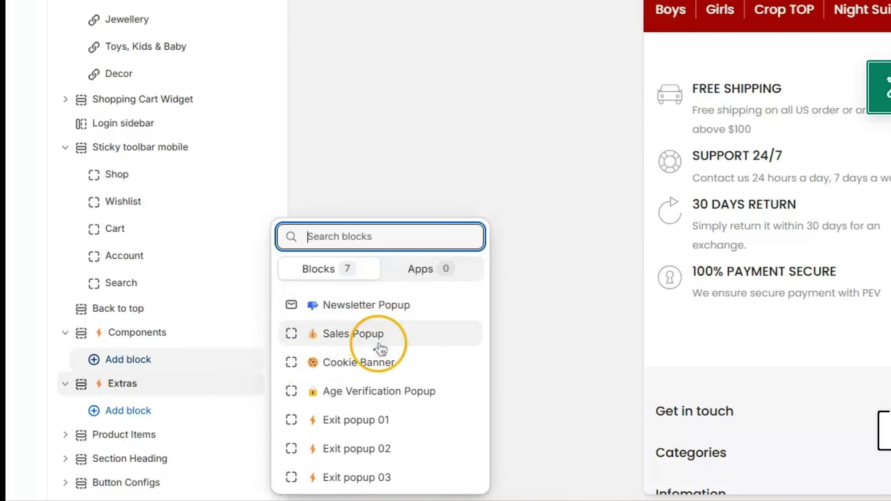
click(361, 421)
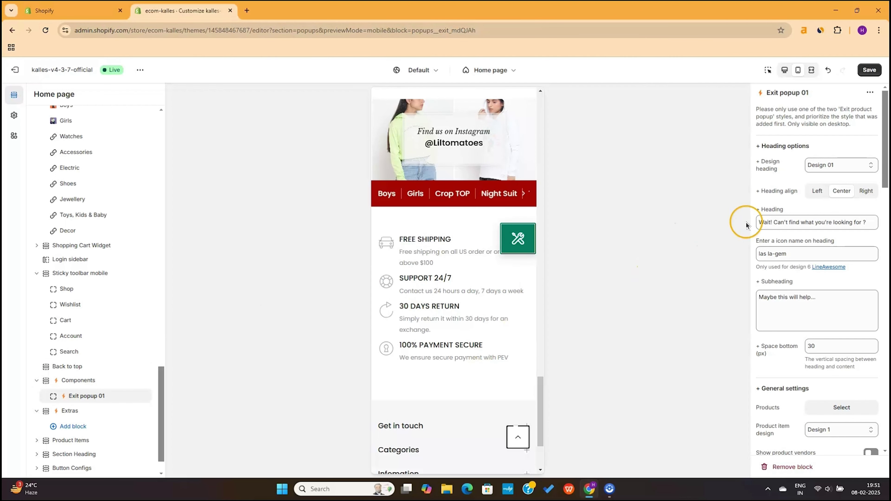
Step: Save the theme with the new exit popup block and look over the home page in the mobile preview
click(776, 254)
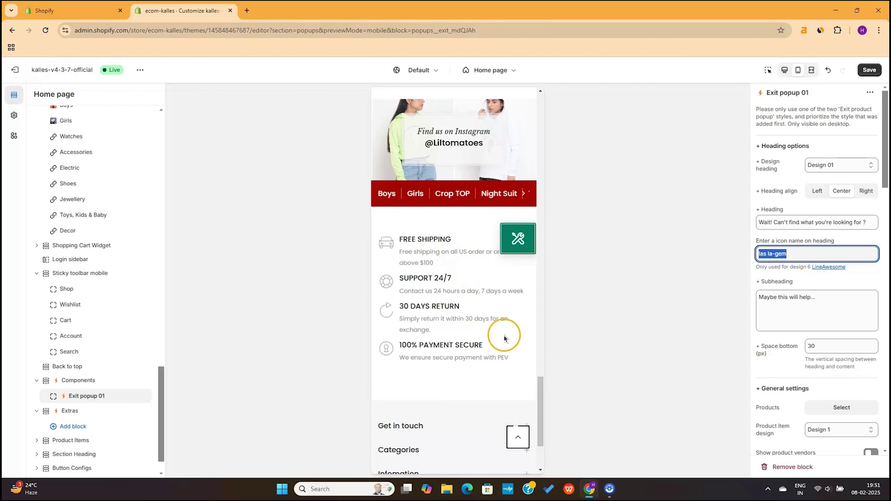
drag(543, 392, 533, 96)
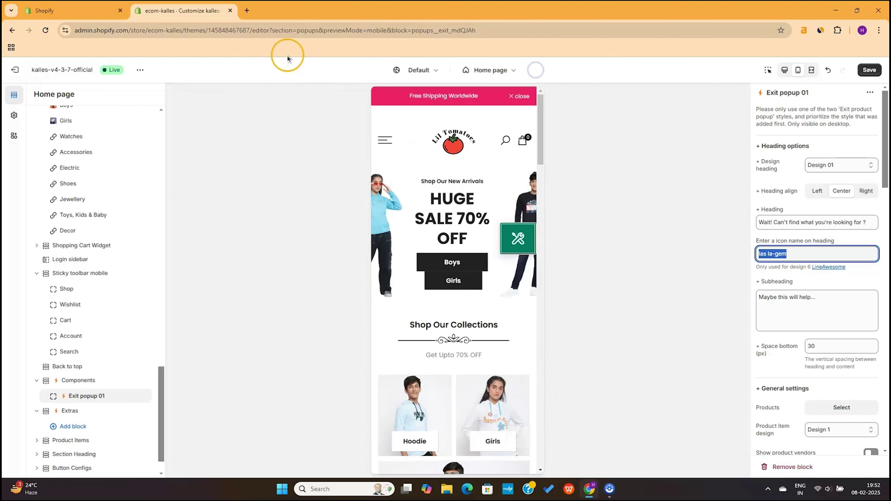
scroll(432, 256, down, 20)
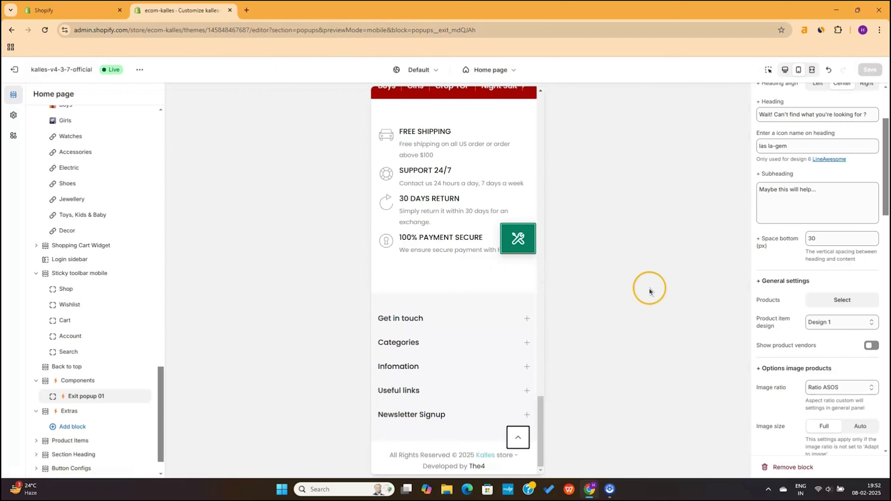
Step: Assign the first four Li'l Tomatoes Boys Active products in the product list to Exit popup 01
click(835, 299)
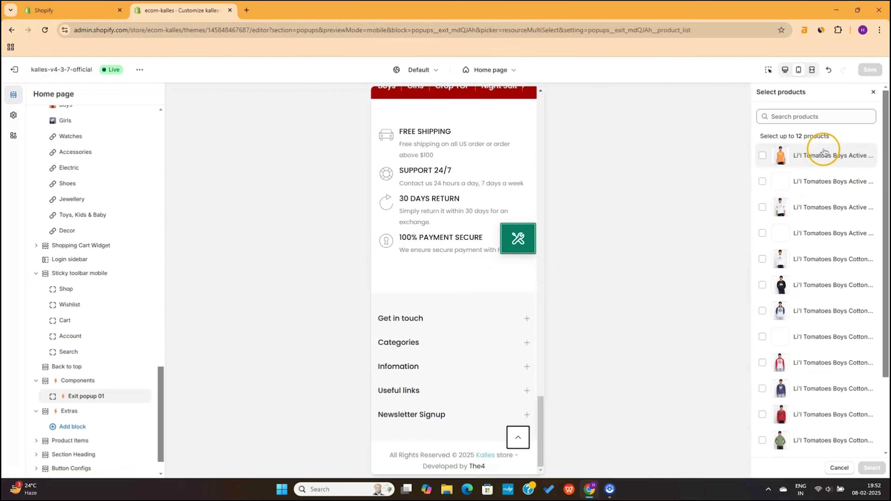
click(808, 155)
click(808, 181)
click(805, 207)
click(806, 233)
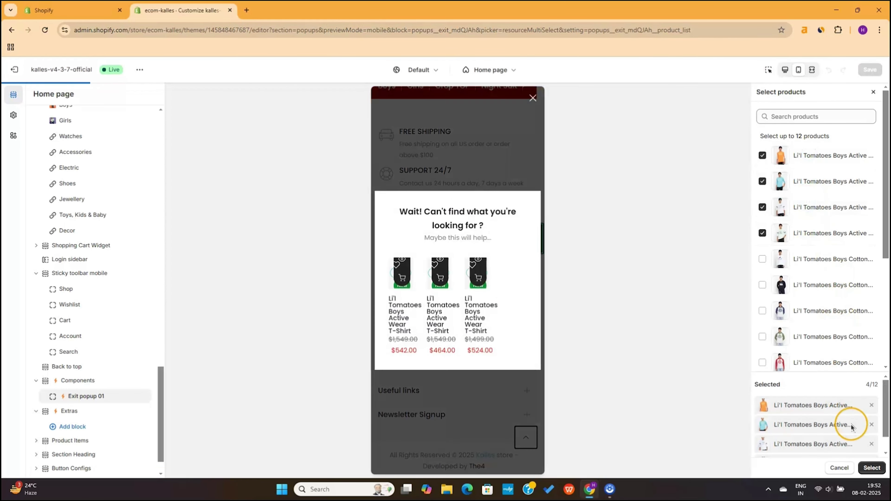
click(871, 468)
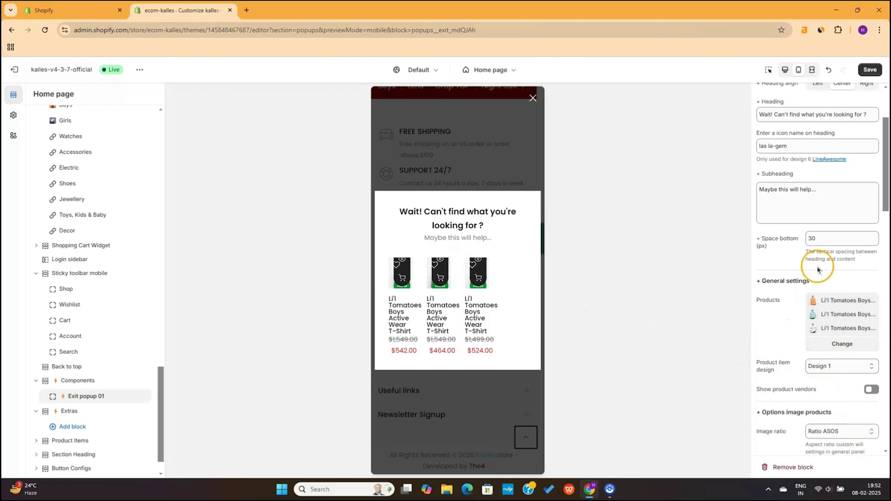
Step: Set the exit popup's items per row to 3
scroll(810, 302, down, 3)
scroll(806, 323, down, 5)
click(848, 184)
click(831, 210)
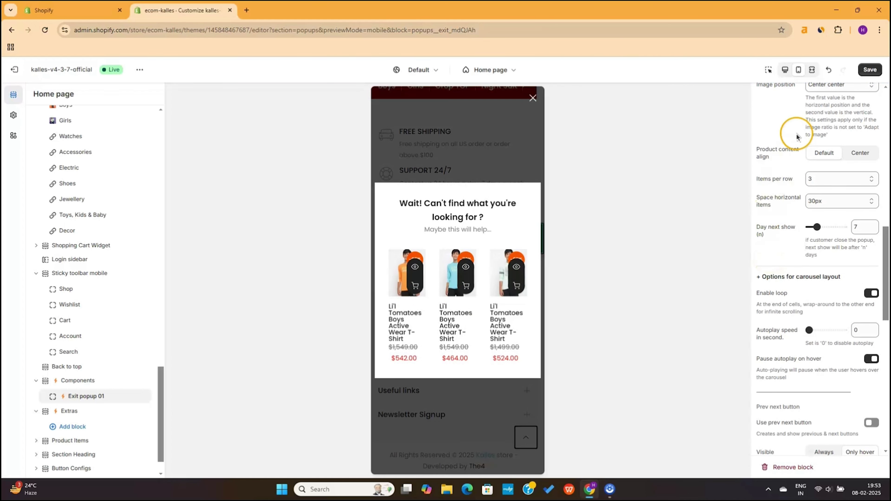
Step: Examine the carousel, prev next button, page dots and page display settings of Exit popup 01
scroll(846, 305, down, 3)
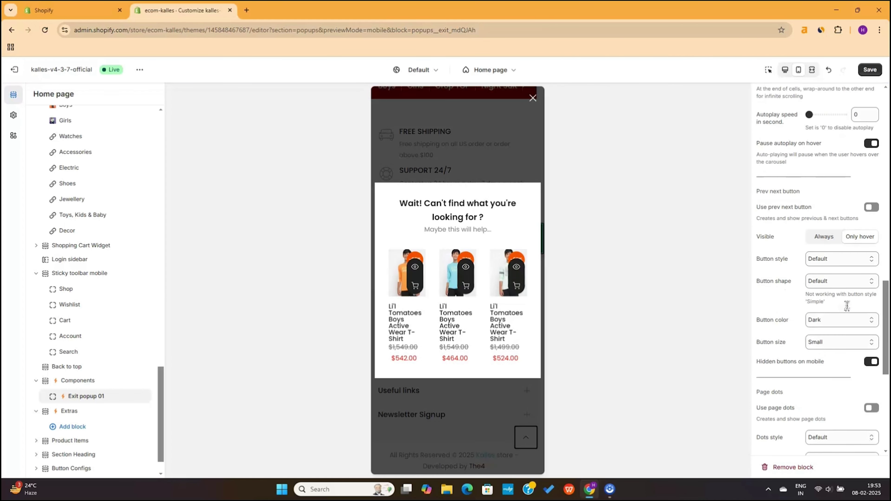
scroll(847, 306, down, 4)
click(840, 302)
click(868, 190)
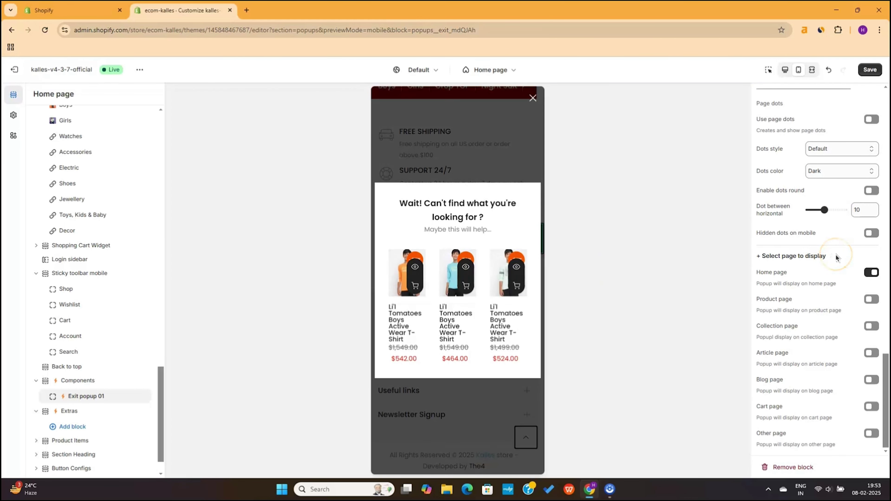
scroll(836, 257, up, 5)
scroll(837, 259, up, 2)
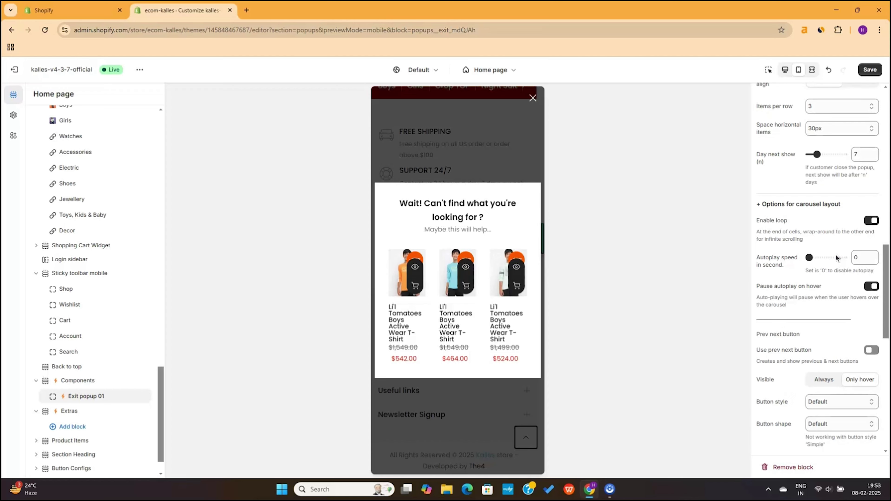
Step: Save the theme with the footer's Socials block open in the desktop preview
scroll(836, 258, up, 10)
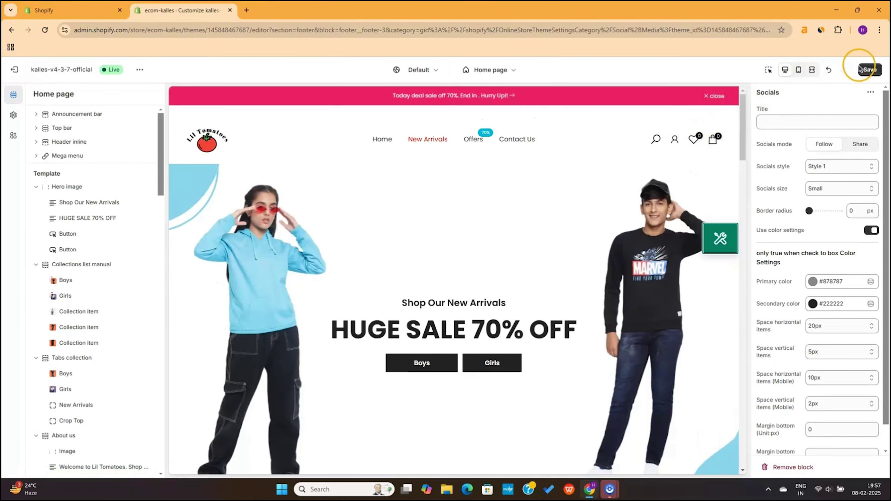
click(866, 69)
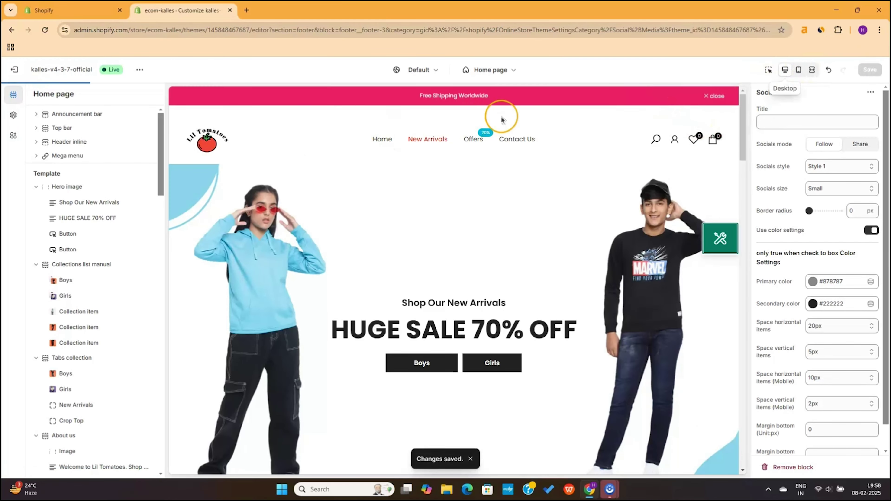
Step: Preview the whole home page in fullscreen width and check the New Arrivals and Offers items in the header menu
click(814, 72)
scroll(561, 214, down, 10)
scroll(546, 218, down, 20)
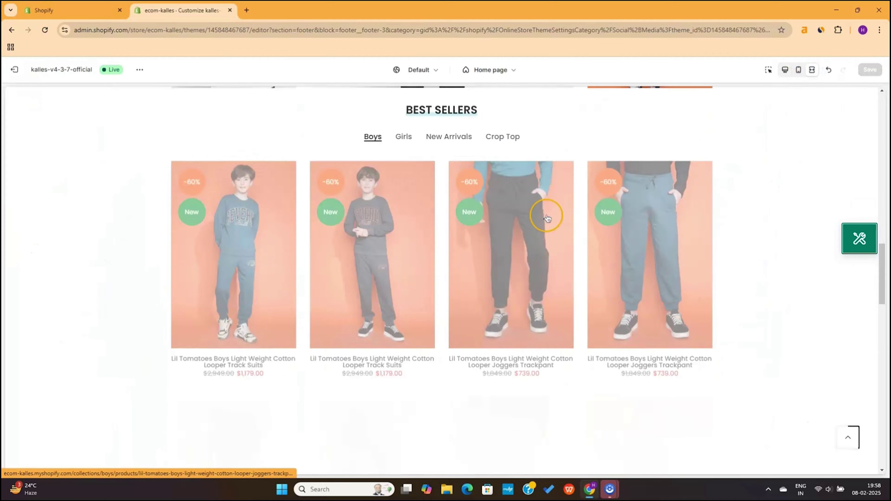
scroll(546, 218, up, 20)
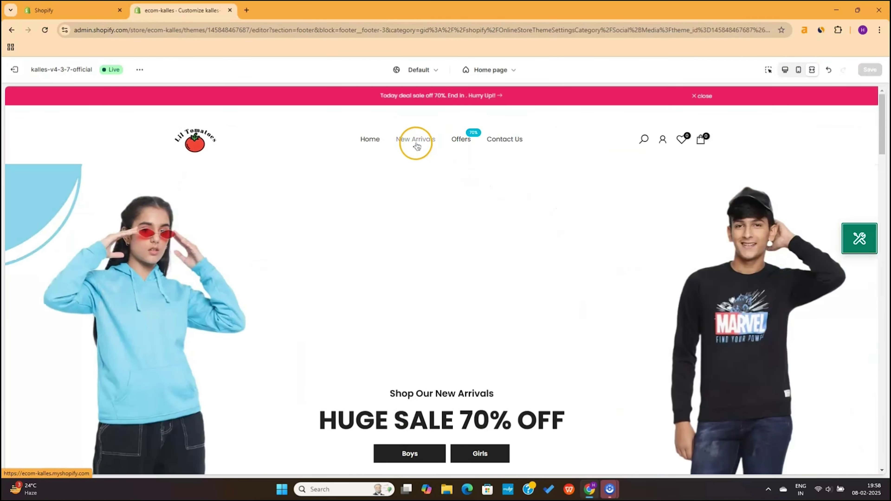
click(413, 143)
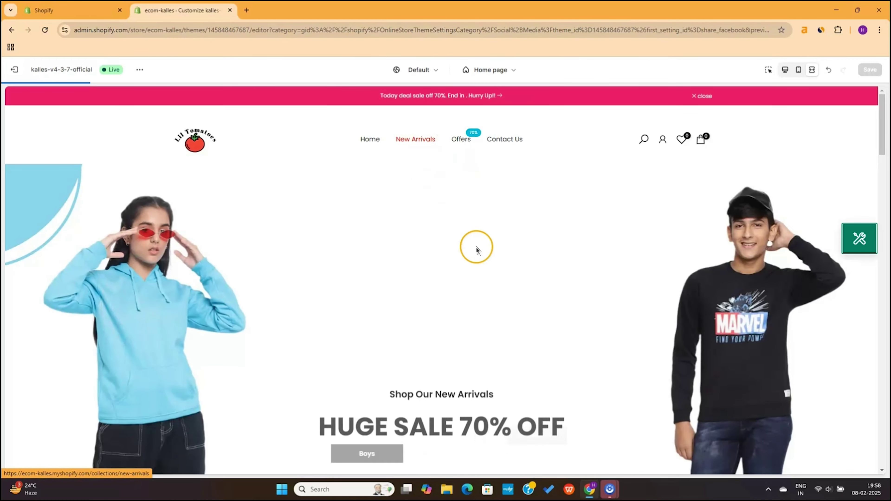
mouse_move(457, 142)
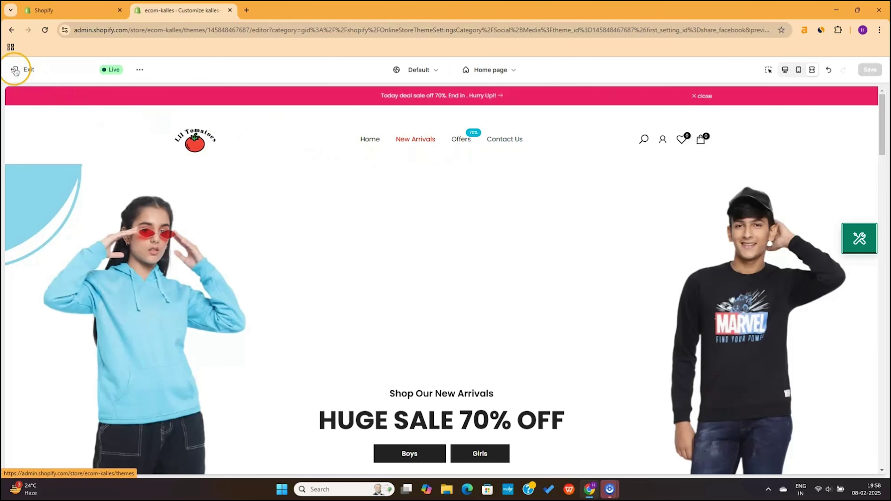
Step: Exit the theme editor and look over the store's Domains, Payments and Checkout settings
click(14, 70)
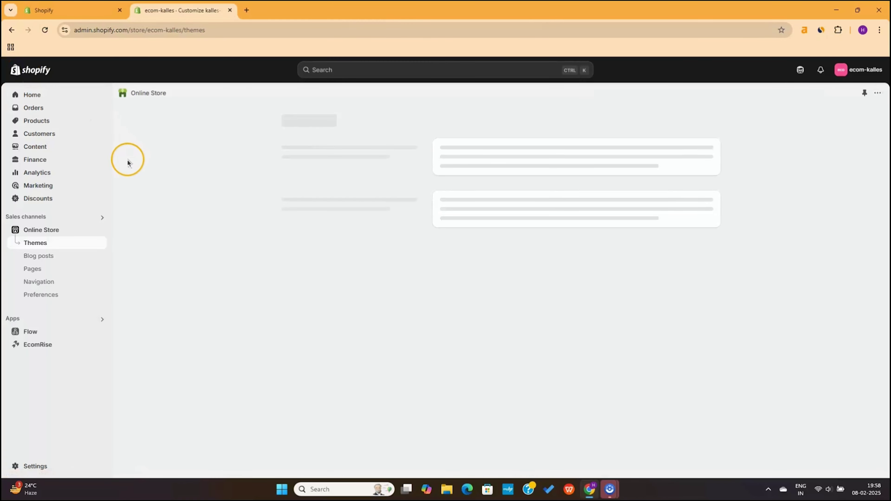
scroll(189, 231, down, 10)
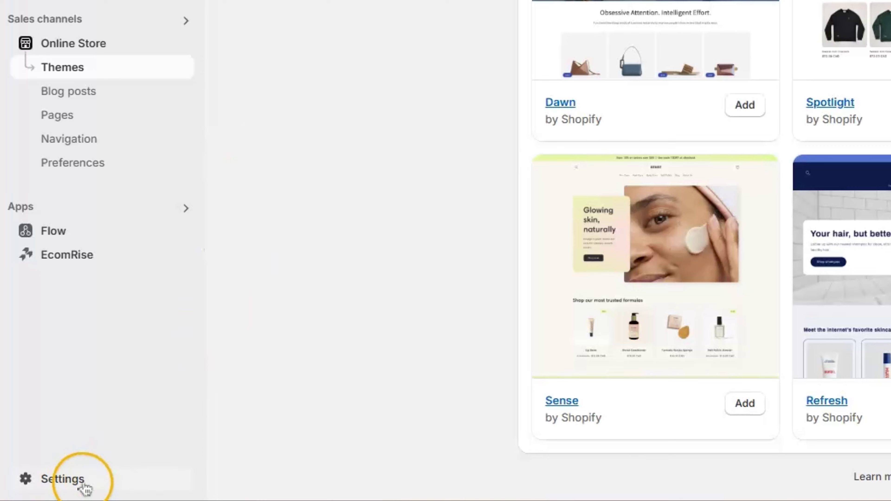
click(72, 491)
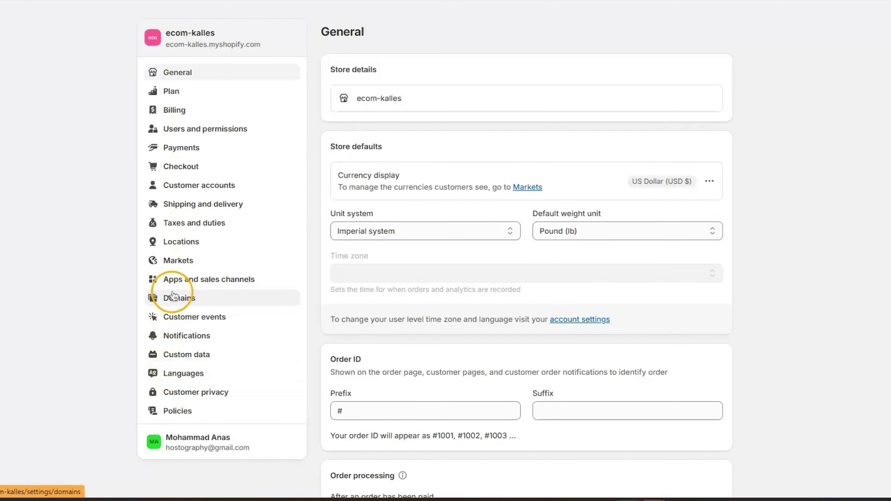
click(176, 304)
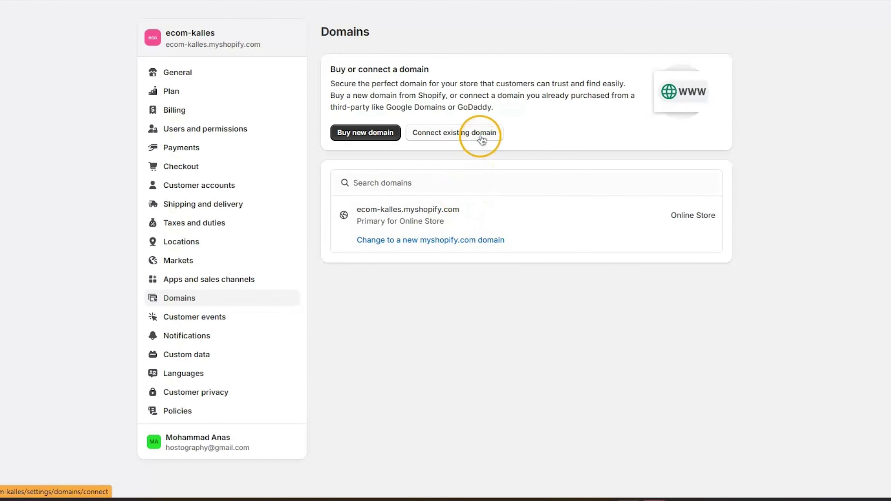
click(185, 151)
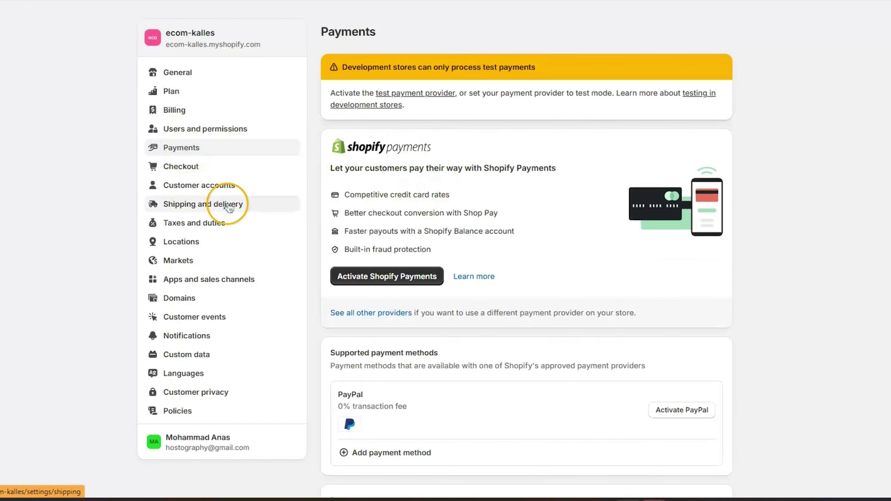
click(172, 163)
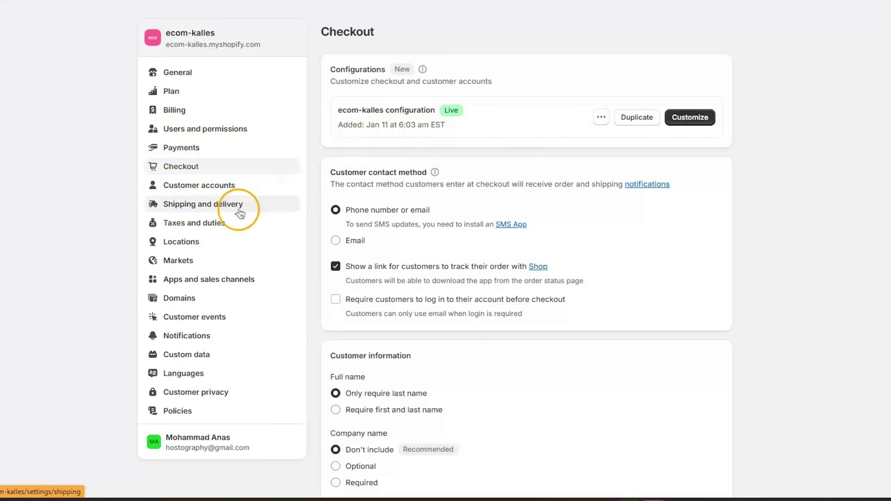
Step: Examine the store's written policies, viewing the editors for the Shipping policy and the Return and refund policy
click(178, 413)
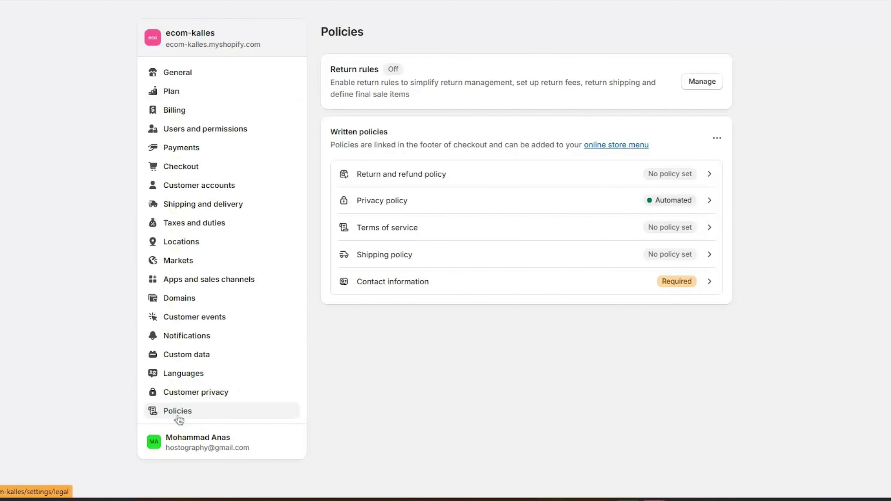
click(677, 254)
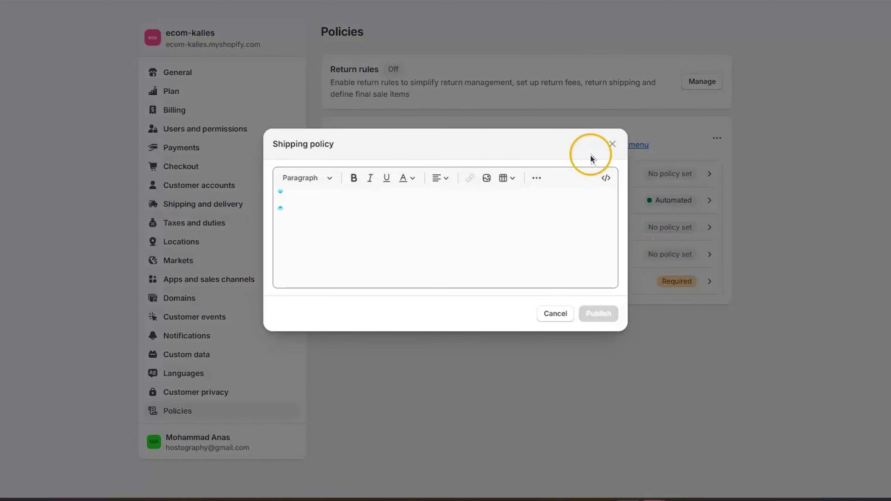
click(614, 147)
click(668, 175)
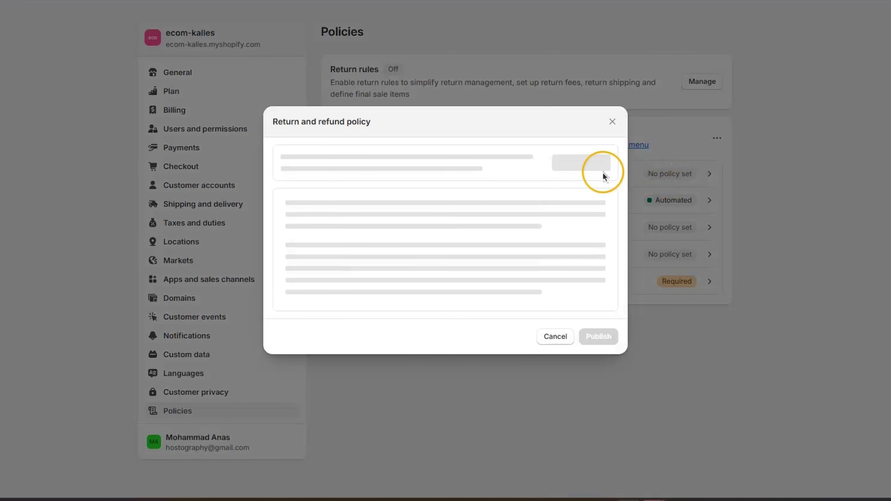
click(591, 171)
click(607, 435)
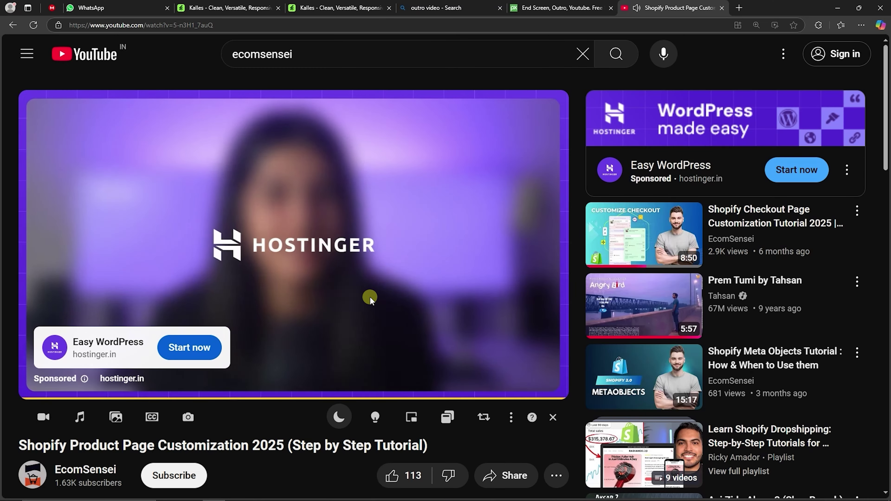
Step: On the ThemeForest page of the Kalles Shopify theme, highlight the theme's title and view its live preview
click(522, 312)
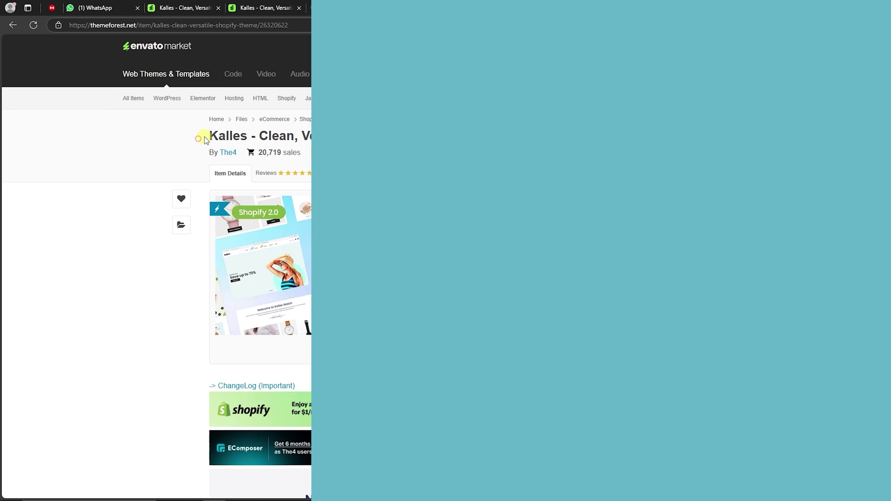
drag(201, 135, 636, 139)
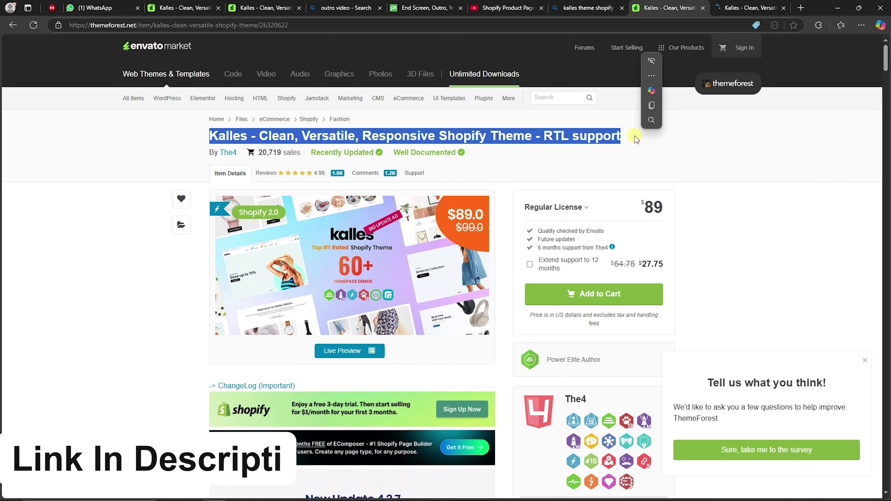
click(347, 351)
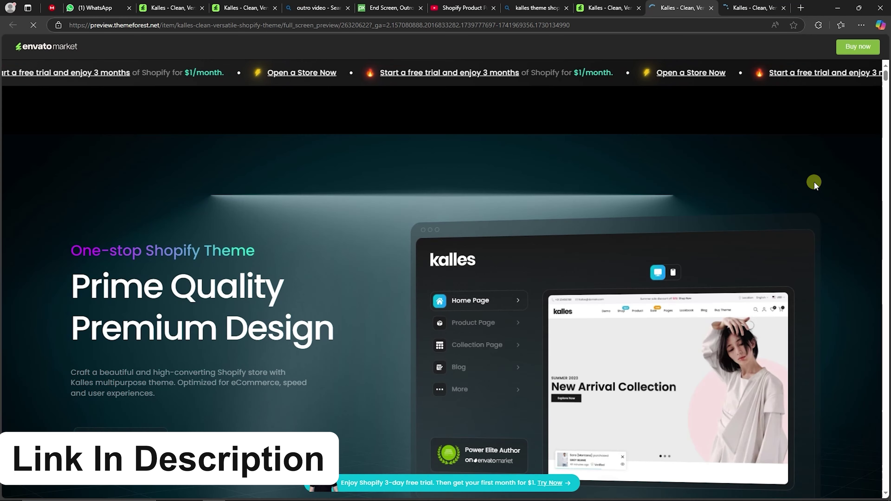
middle_click(870, 157)
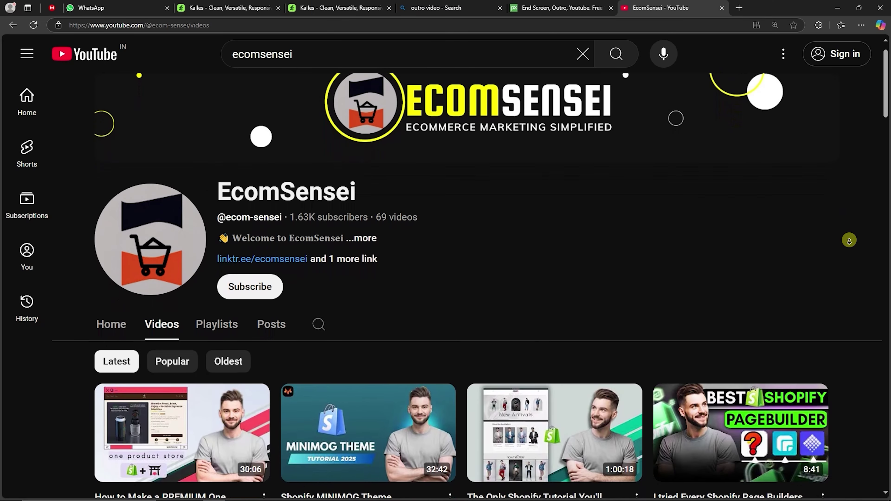
Step: Browse the latest videos on EcomSensei's YouTube channel
scroll(466, 267, down, 4)
scroll(848, 246, down, 8)
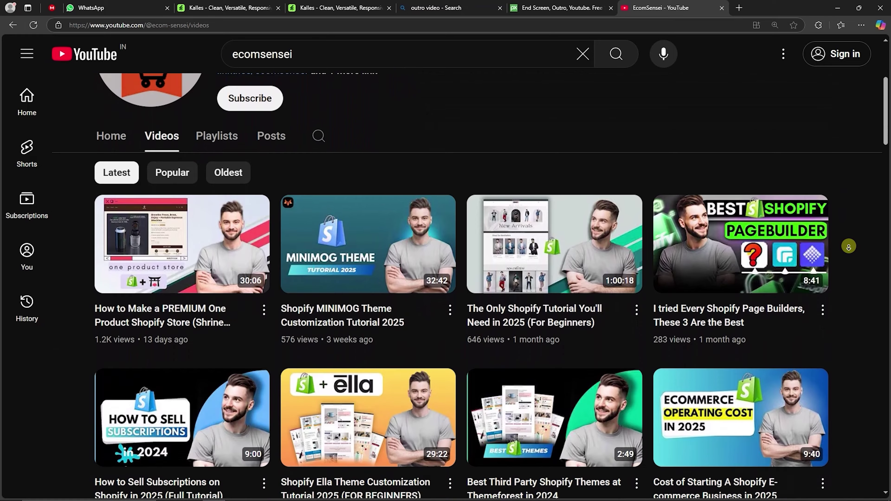
scroll(847, 257, down, 12)
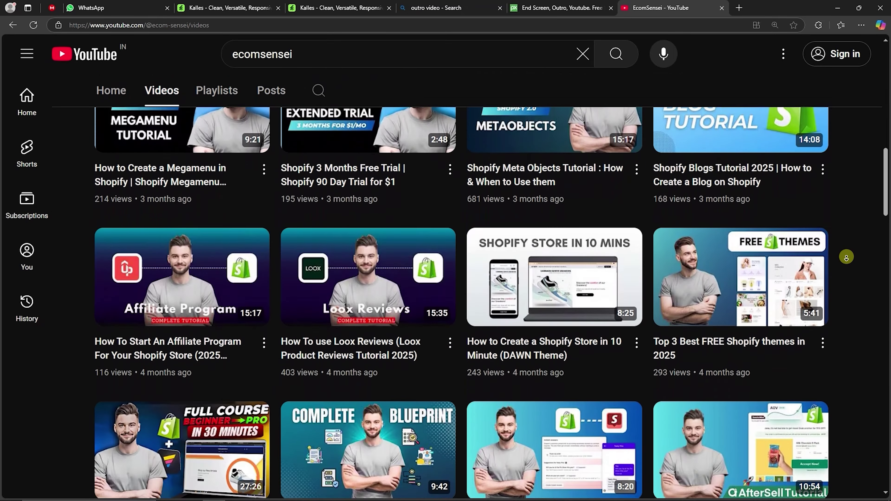
scroll(846, 257, down, 2)
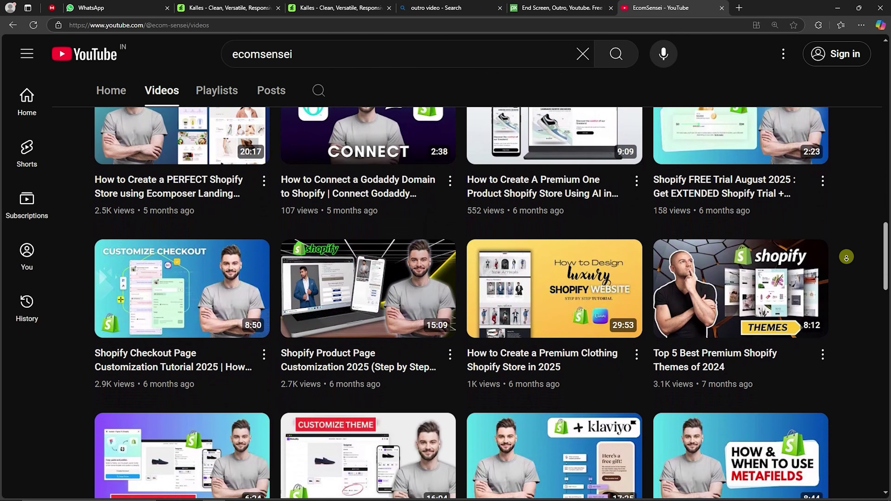